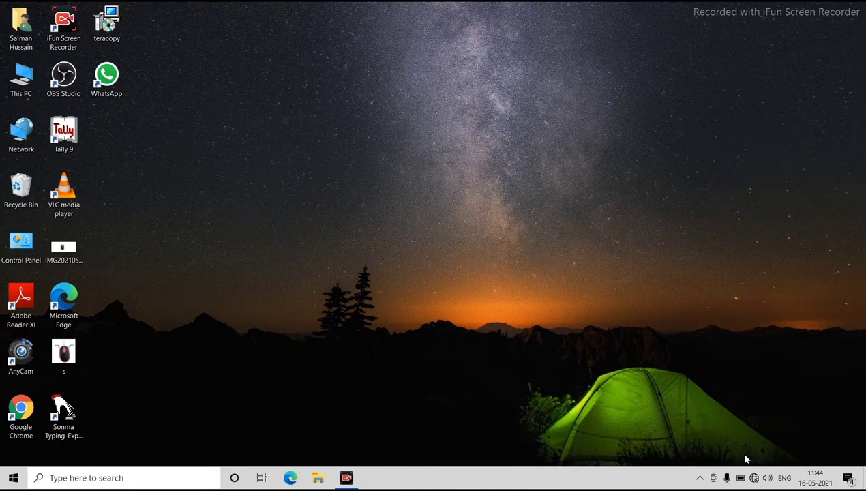
right_click(393, 129)
left_click(416, 159)
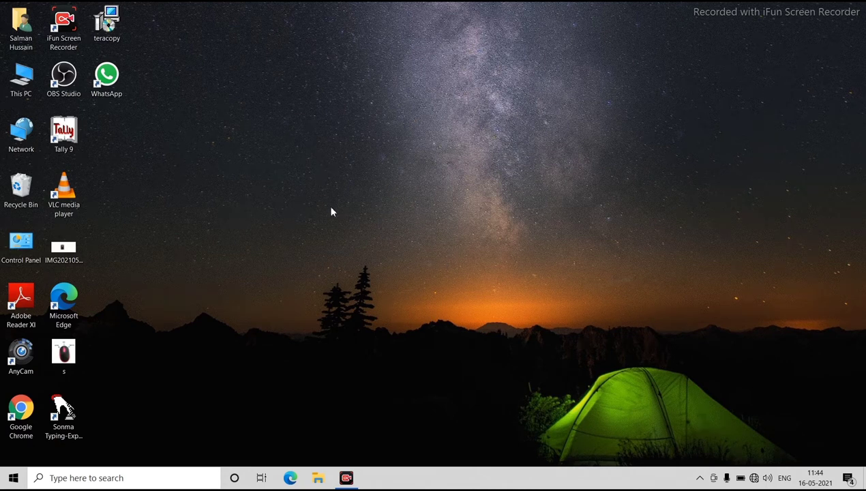
- Search Windows for "paint", open the Paint app from the results and close its window
left_click(15, 479)
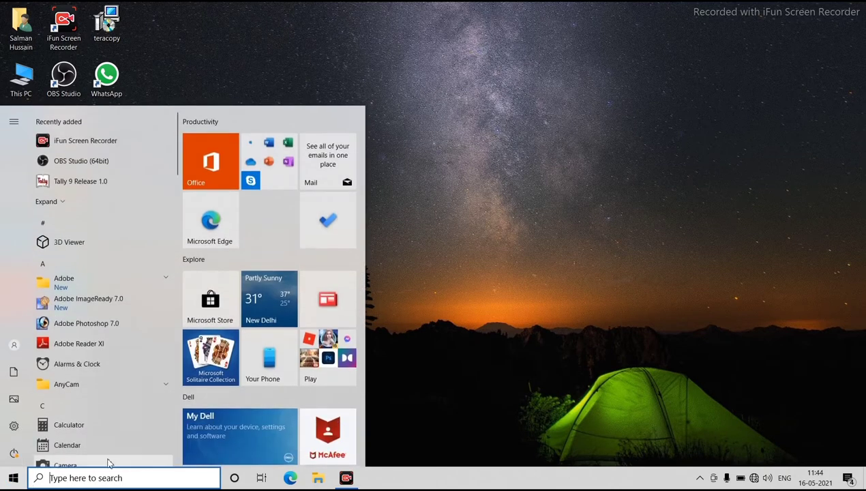
left_click(101, 478)
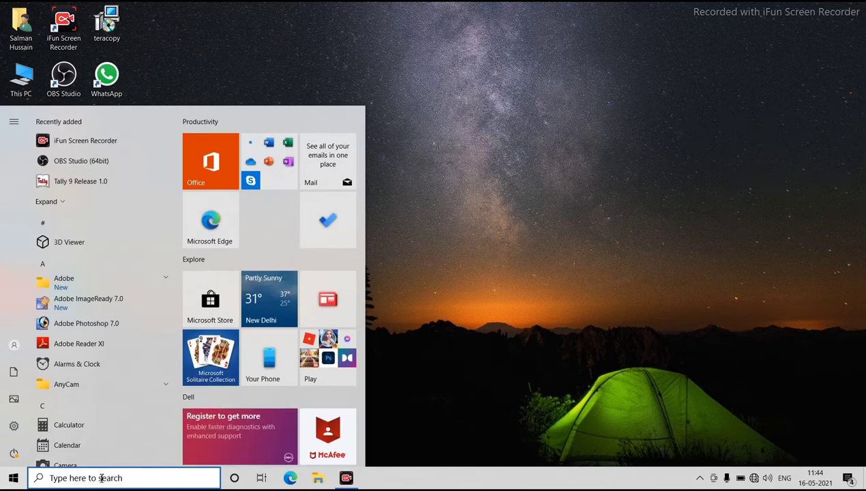
type("paint")
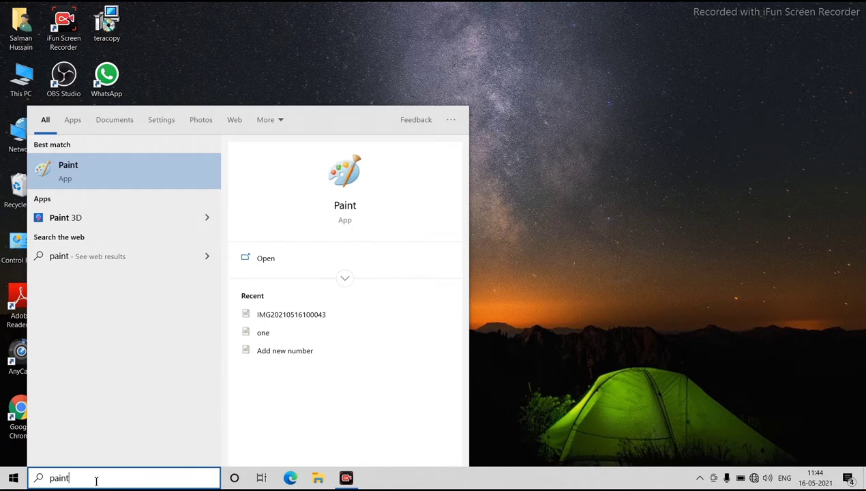
left_click(123, 177)
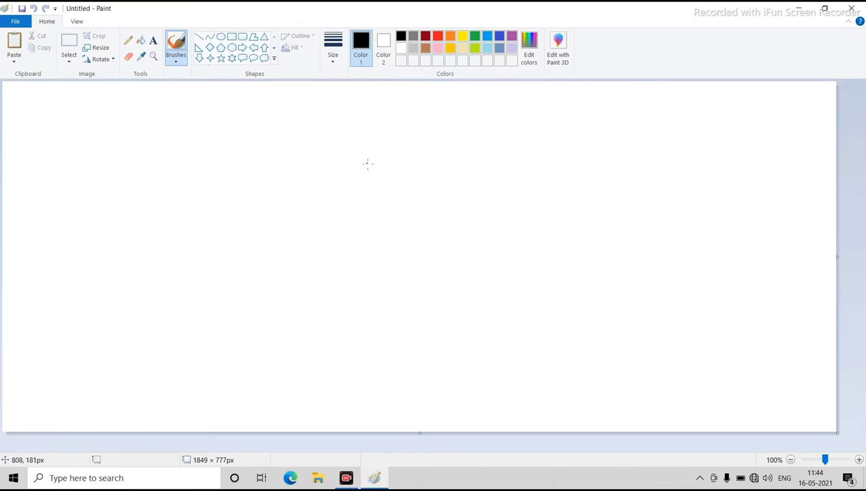
left_click(860, 8)
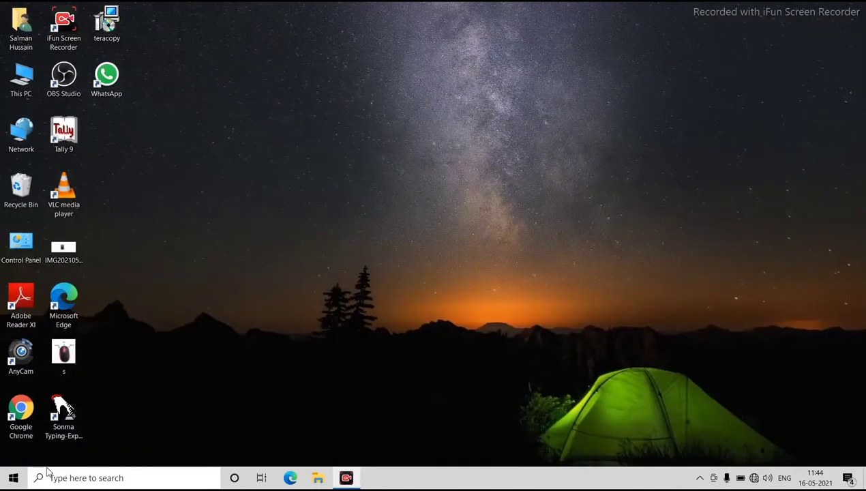
left_click(12, 482)
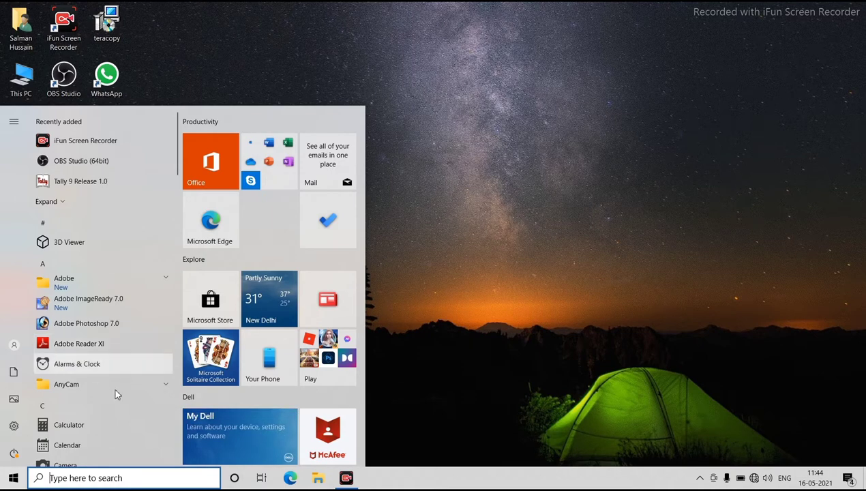
left_click(504, 151)
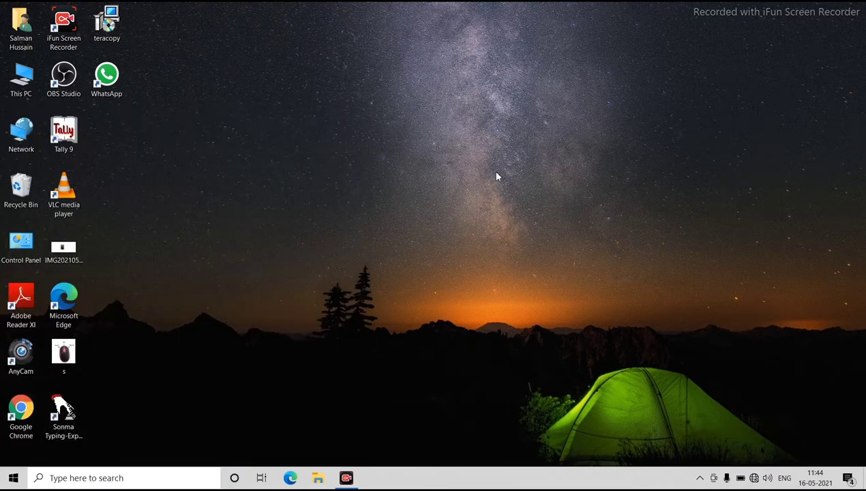
left_click(11, 482)
left_click(11, 482)
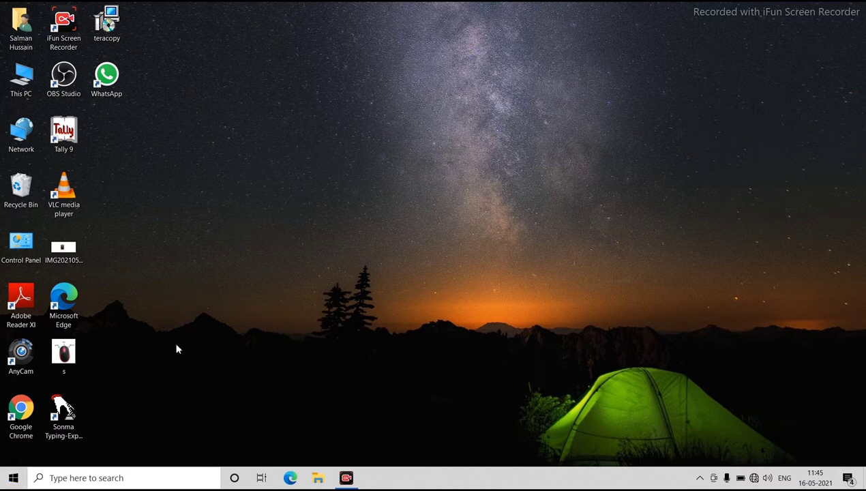
key("super+r")
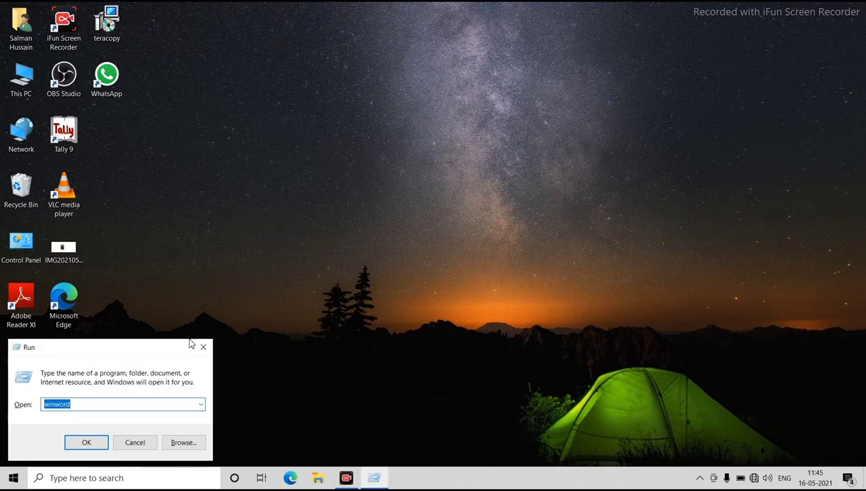
left_click(205, 346)
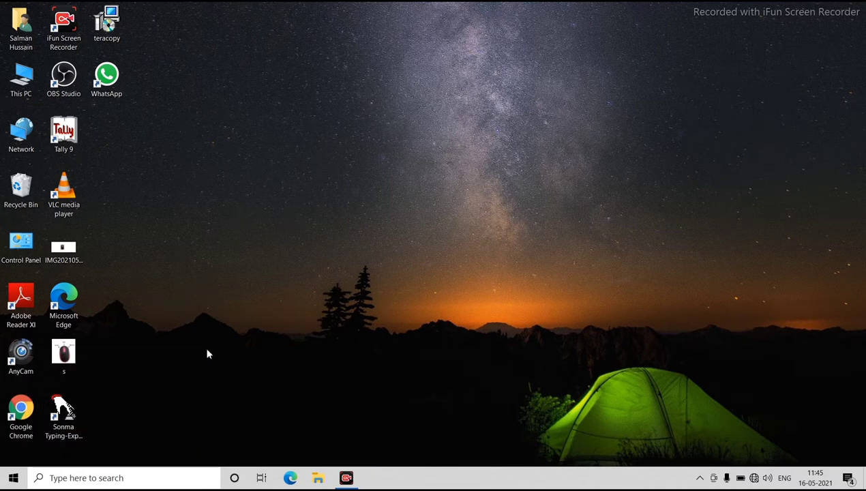
key("super+r")
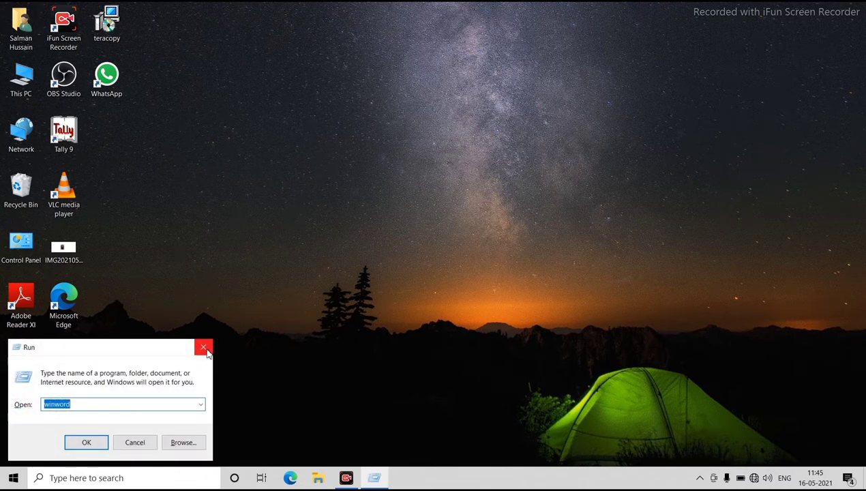
left_click(204, 349)
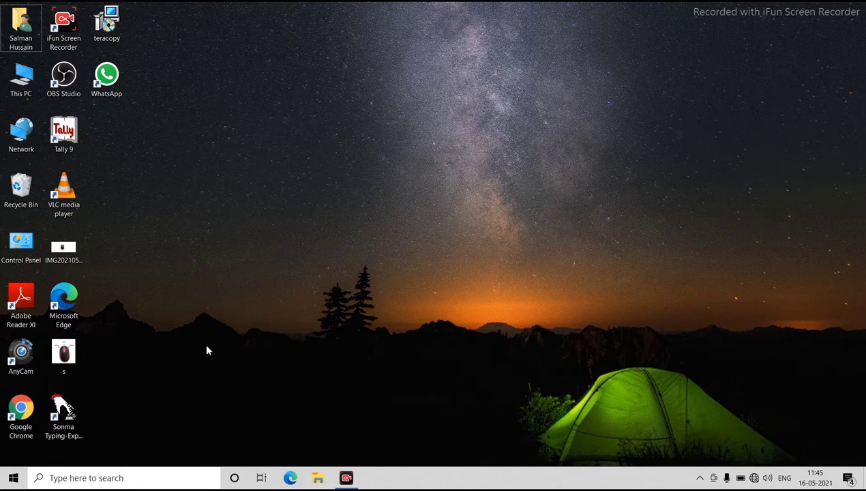
- Launch Paint by running the mspaint command from the Run dialog, and close the Paint window
key("super+r")
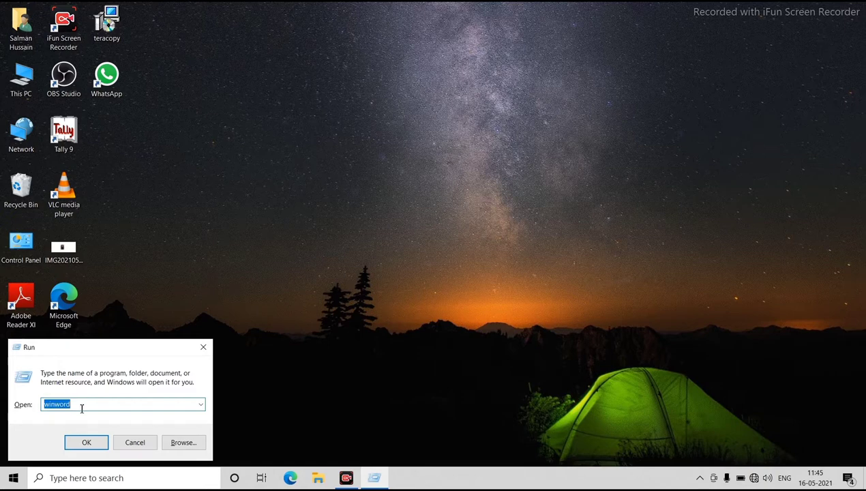
key("BackSpace")
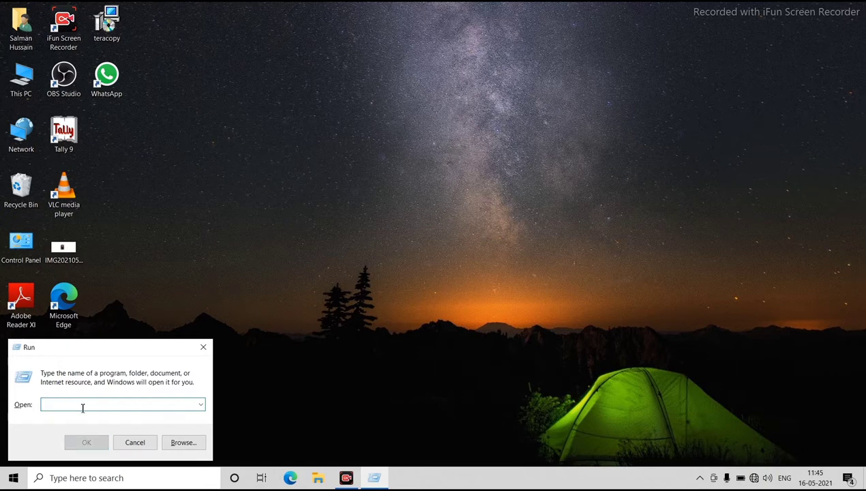
type("ms")
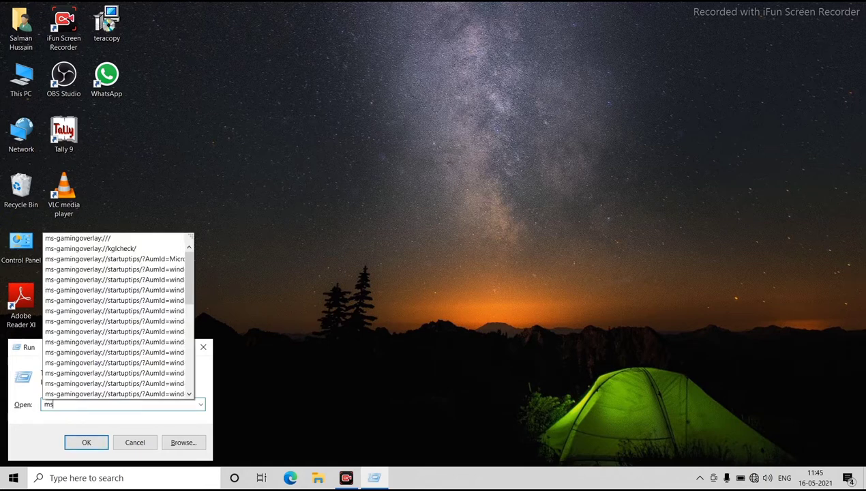
type("paint")
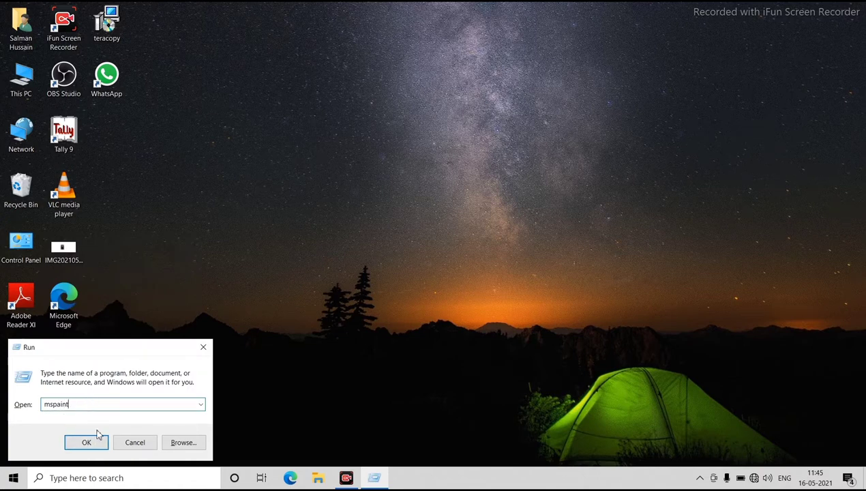
left_click(96, 451)
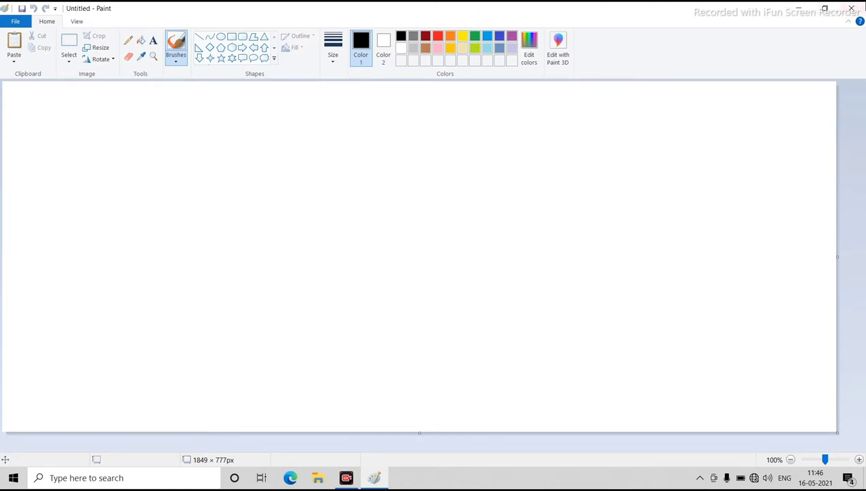
left_click(852, 10)
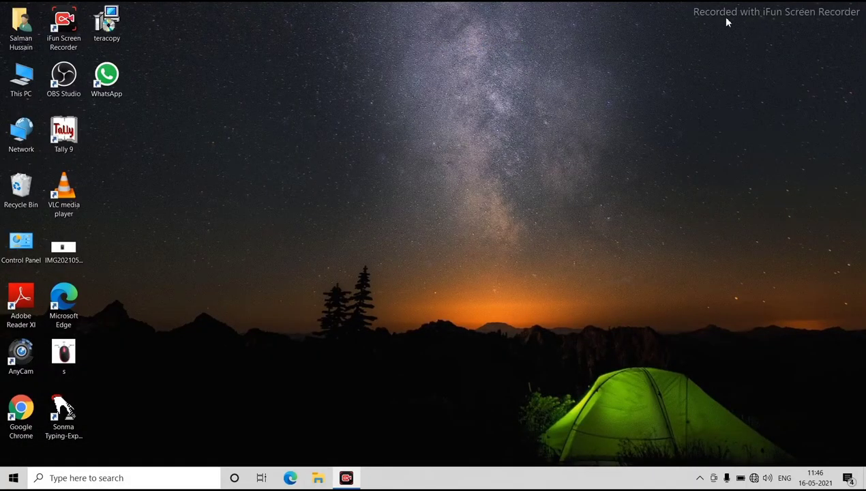
- Reopen Paint by running the stored mspaint command from the Run dialog
key("super+r")
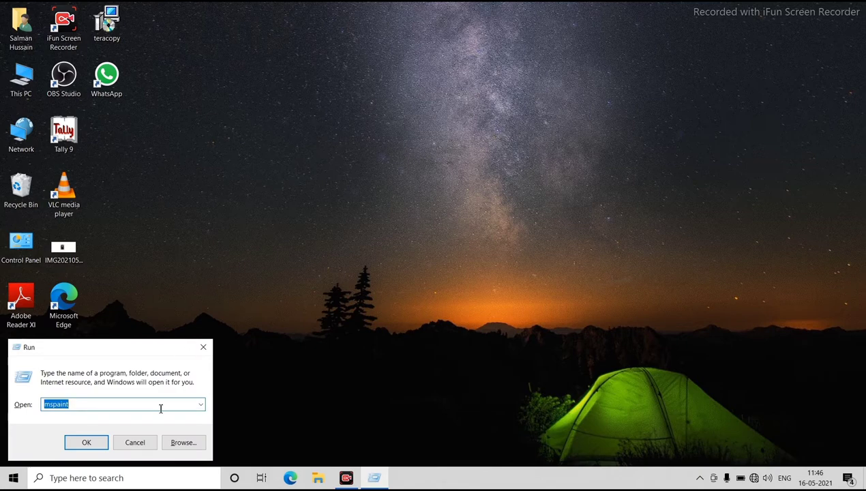
left_click(86, 442)
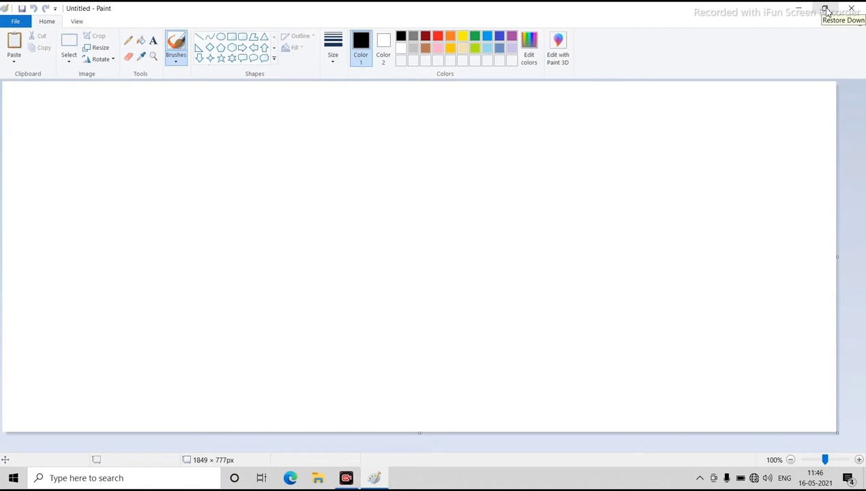
- Switch the Paint window repeatedly between its restored size and full screen, leaving it maximized
left_click(825, 10)
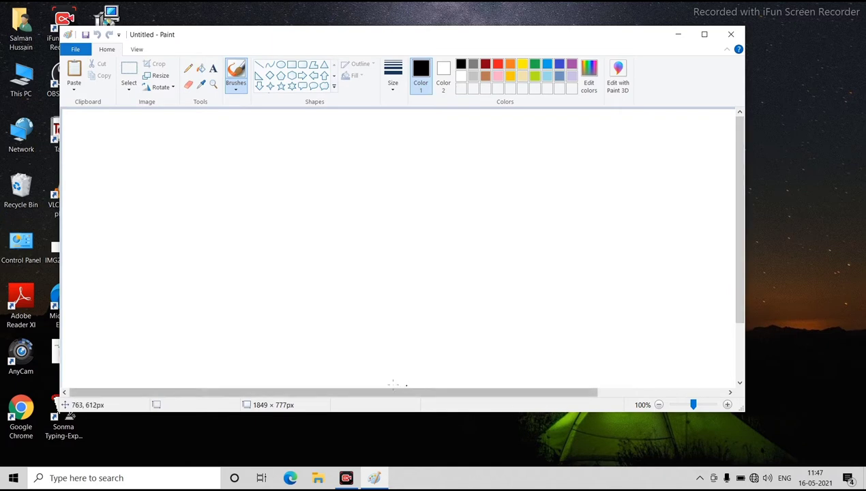
left_click(706, 36)
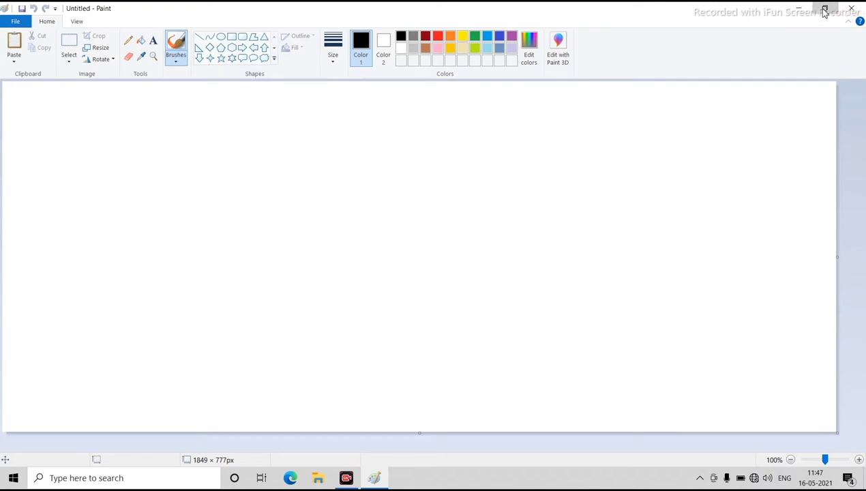
left_click(824, 12)
left_click(706, 36)
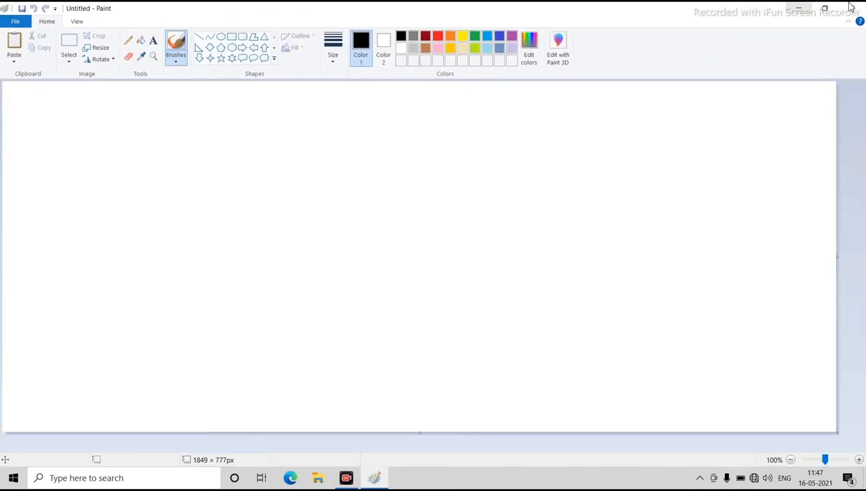
left_click(819, 8)
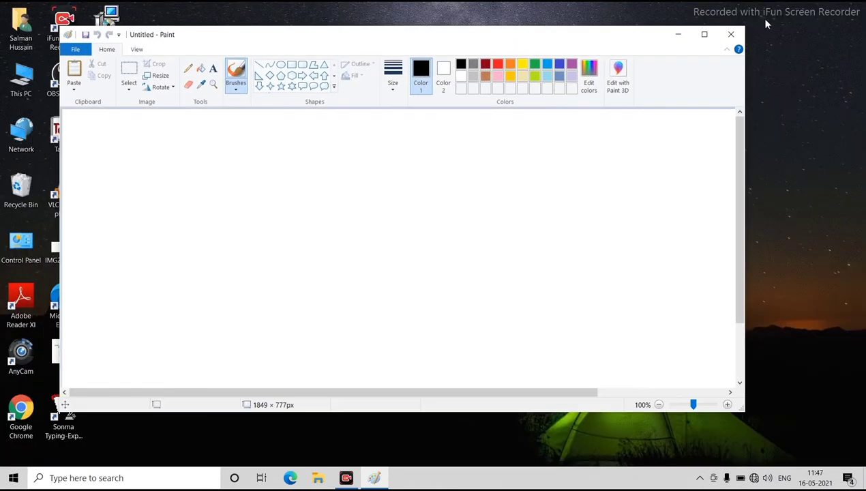
left_click(705, 34)
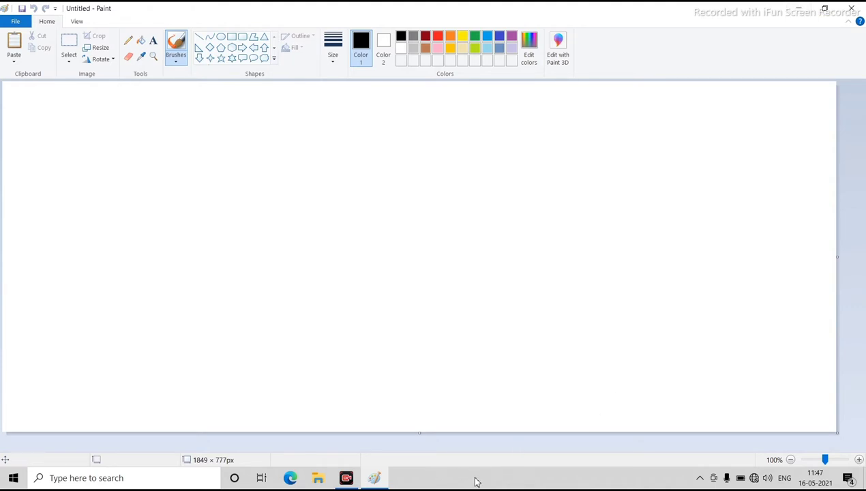
- Minimize Paint to open and close the image file s from the desktop, and bring Paint back up
left_click(798, 8)
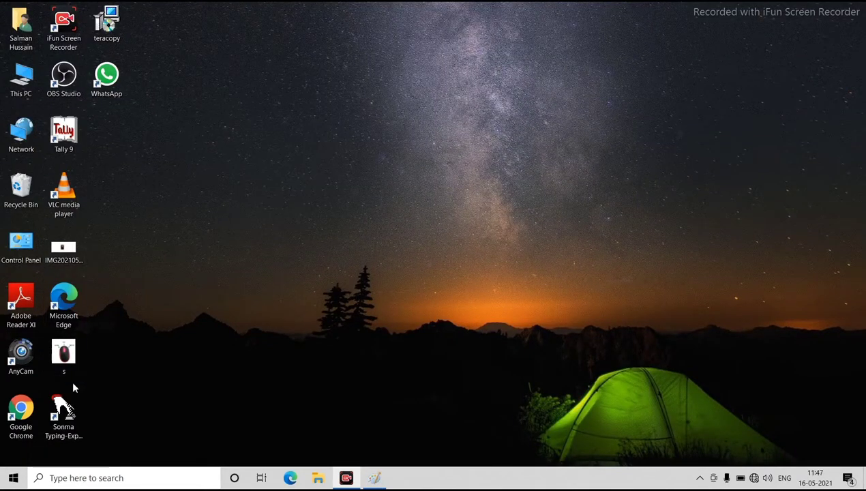
double_click(64, 354)
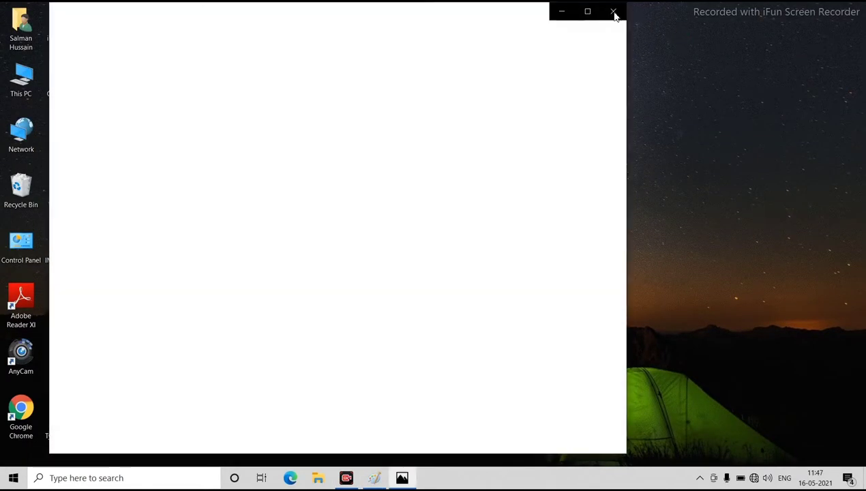
left_click(613, 14)
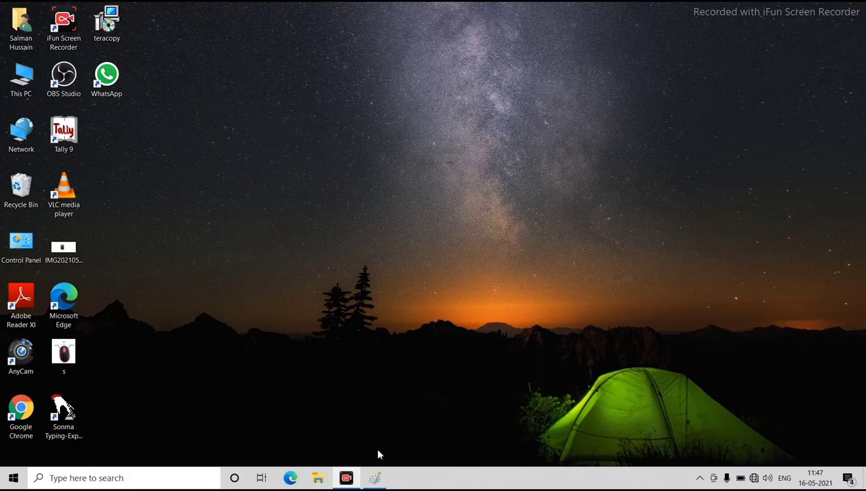
left_click(375, 479)
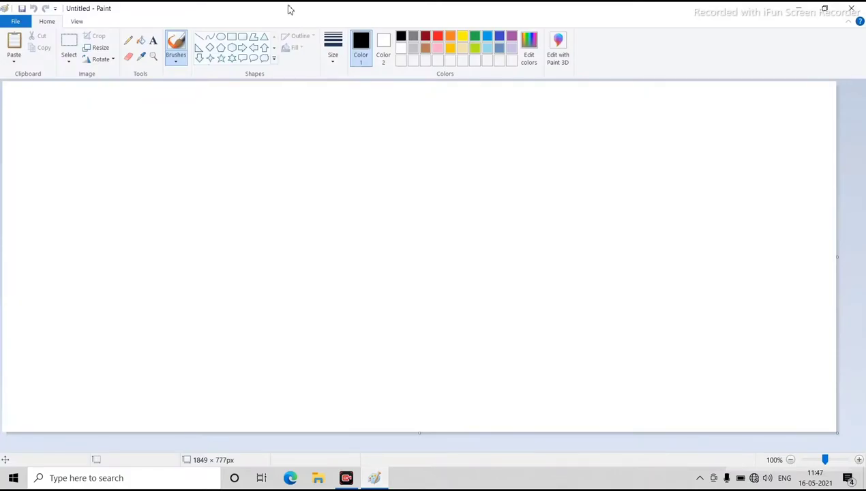
- Draw a large left arrow left of the canvas centre and a cloud callout to its right, both with black outlines
left_click(255, 56)
left_click_drag(267, 144, 395, 276)
left_click(264, 59)
left_click_drag(467, 140, 579, 257)
left_click(595, 158)
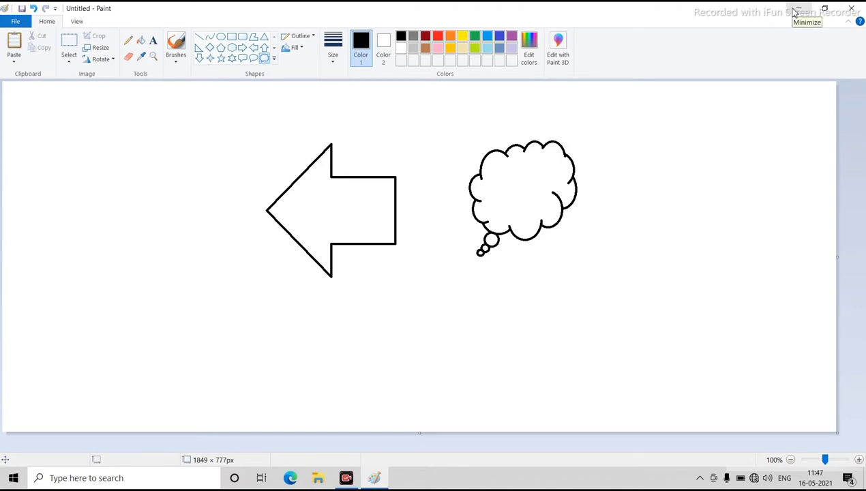
- Minimize the Paint window with the drawn shapes and restore it
left_click(794, 12)
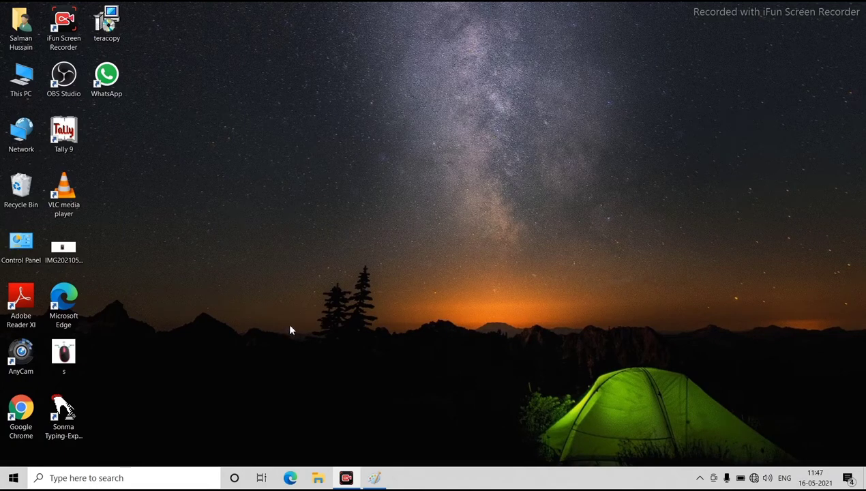
left_click(374, 481)
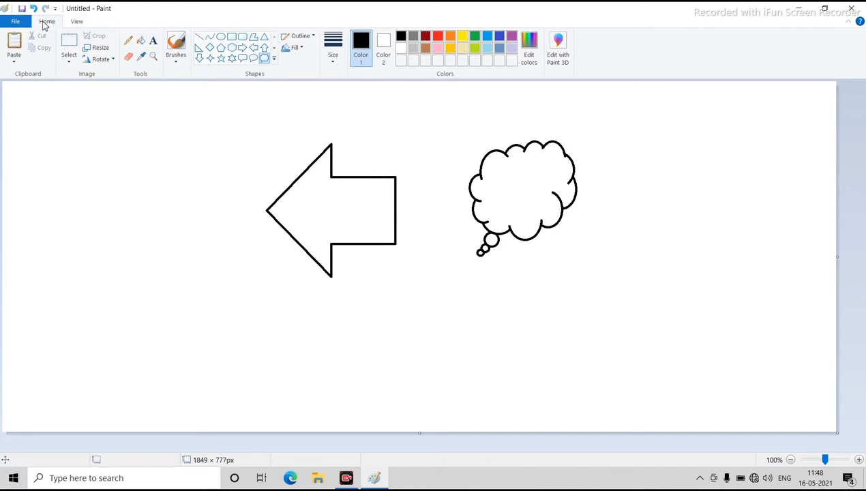
left_click(76, 22)
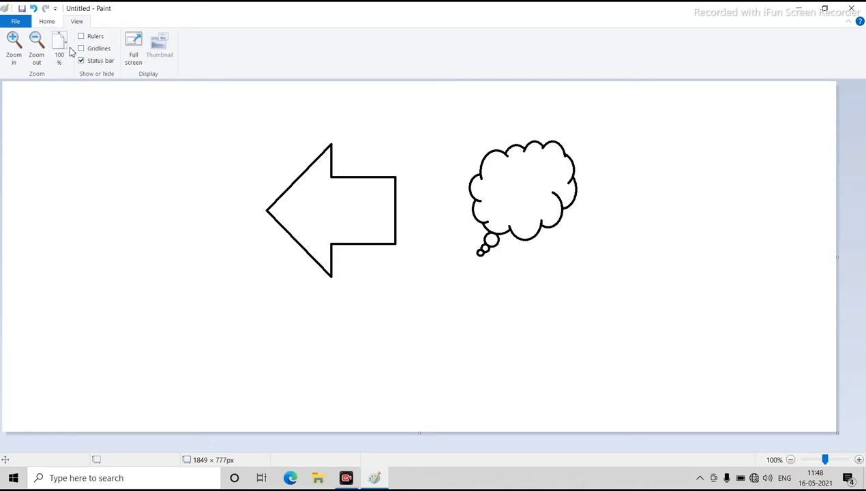
left_click(47, 22)
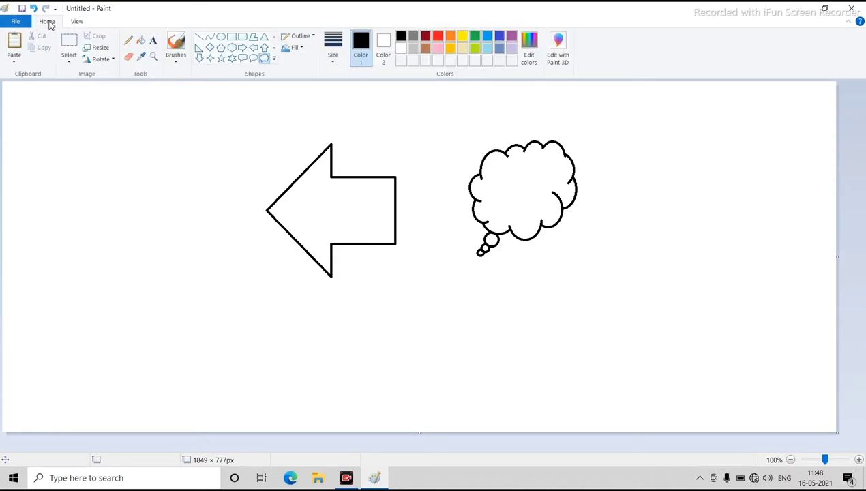
- Examine the View and Home commands and the file commands such as New, Save and Save as without applying any
left_click(77, 22)
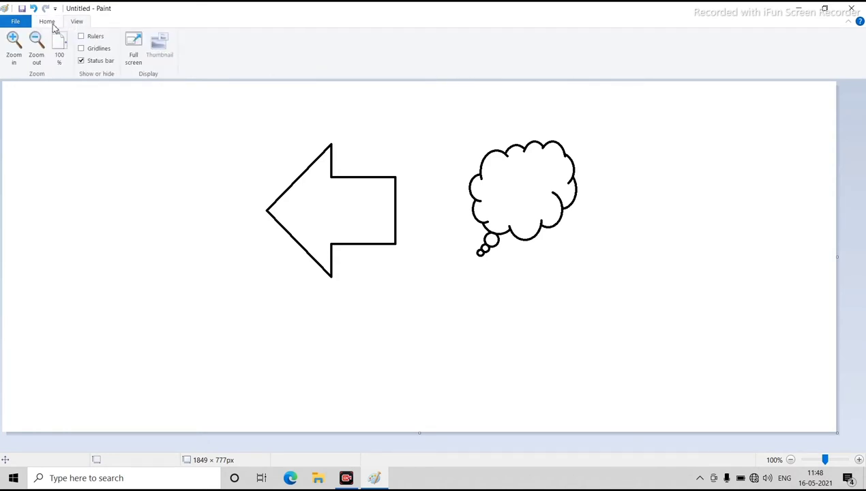
left_click(47, 23)
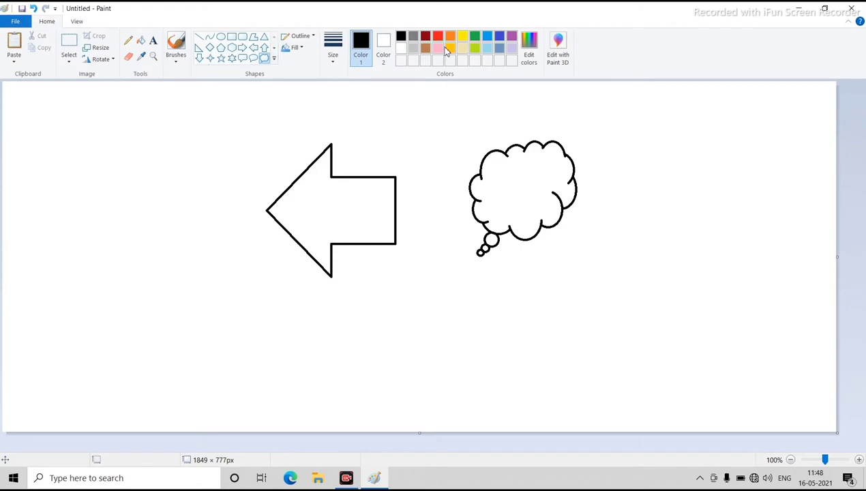
left_click(69, 41)
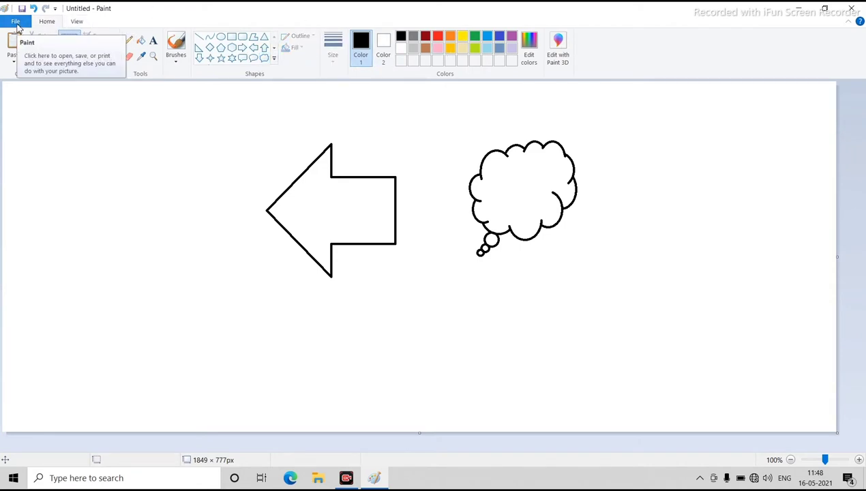
left_click(17, 26)
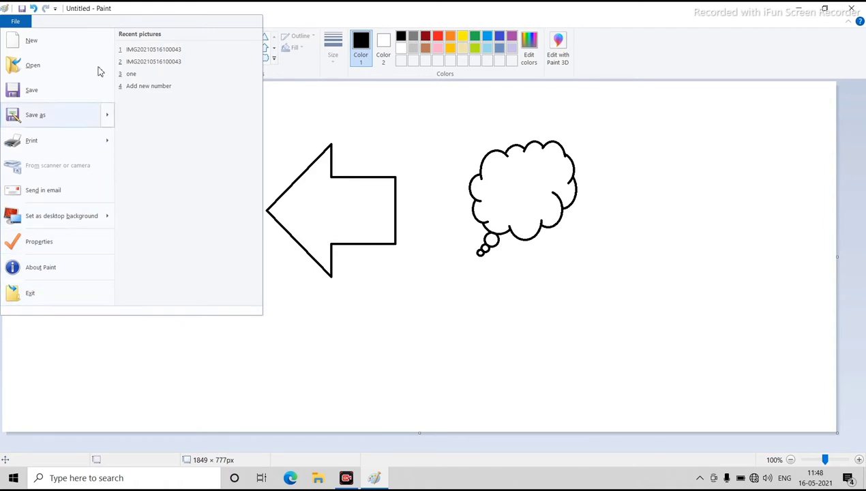
left_click(376, 123)
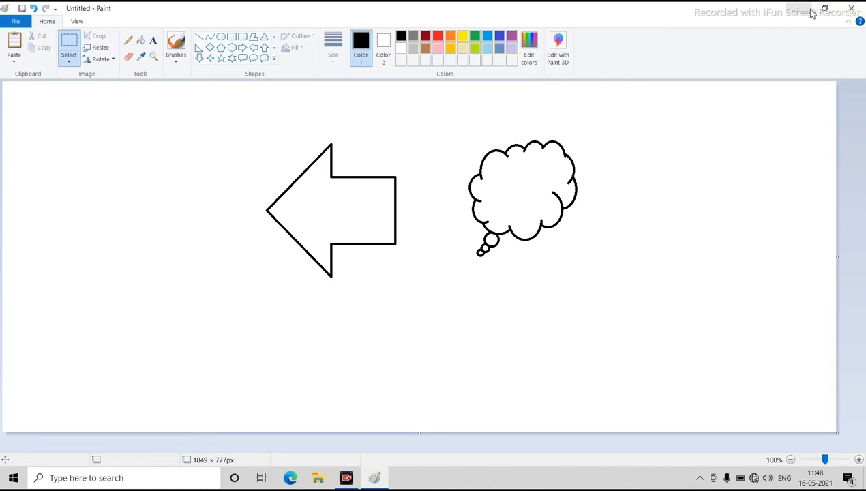
left_click(14, 19)
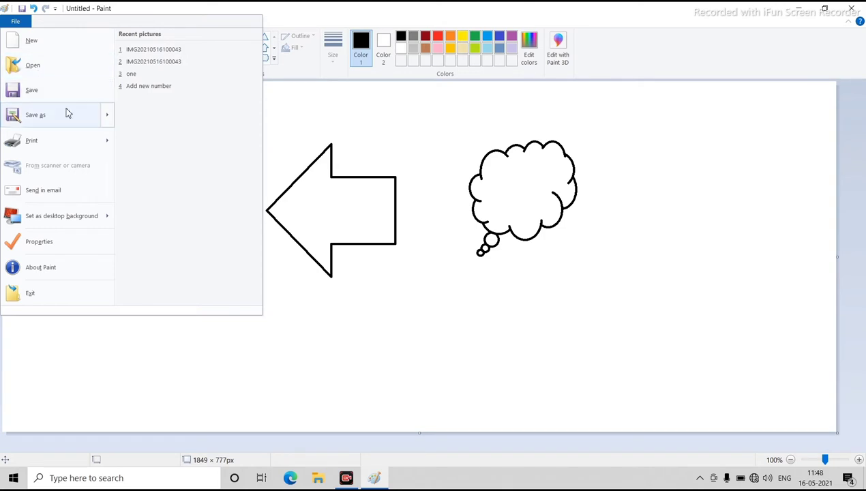
mouse_move(68, 113)
left_click(392, 146)
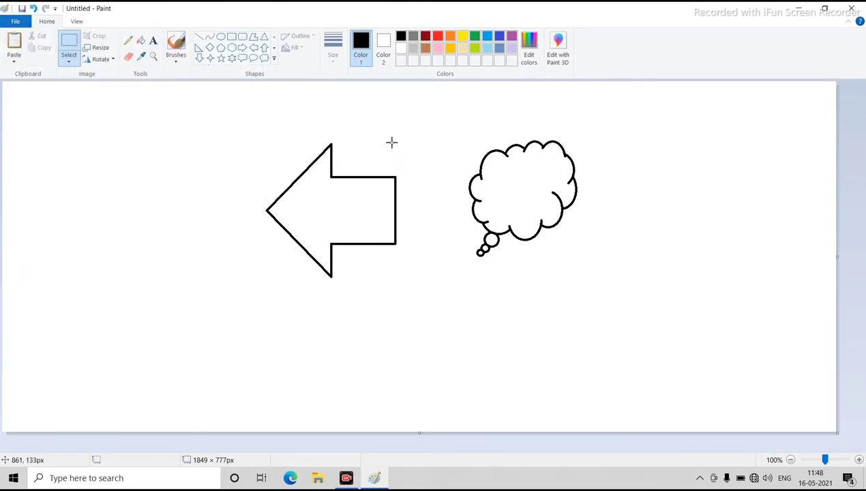
left_click(15, 22)
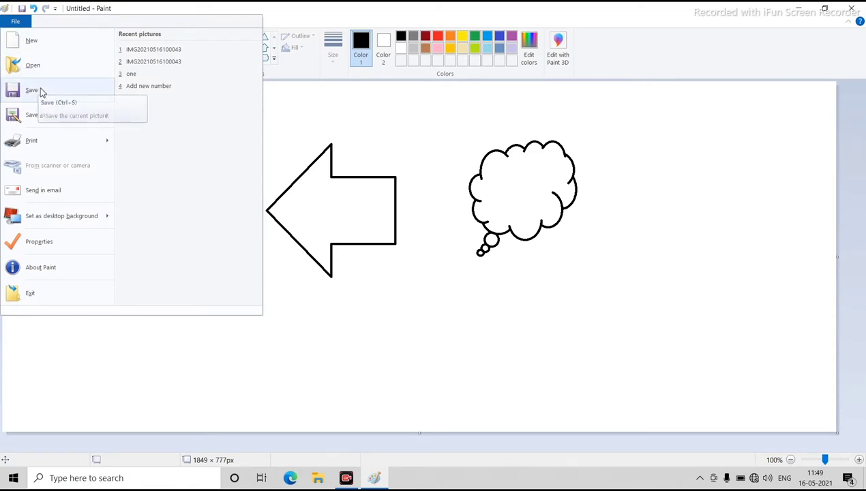
left_click(422, 124)
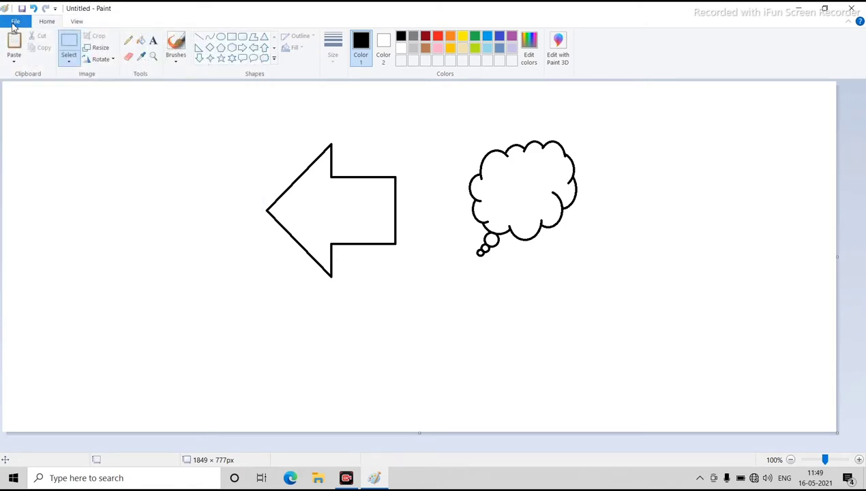
left_click(14, 22)
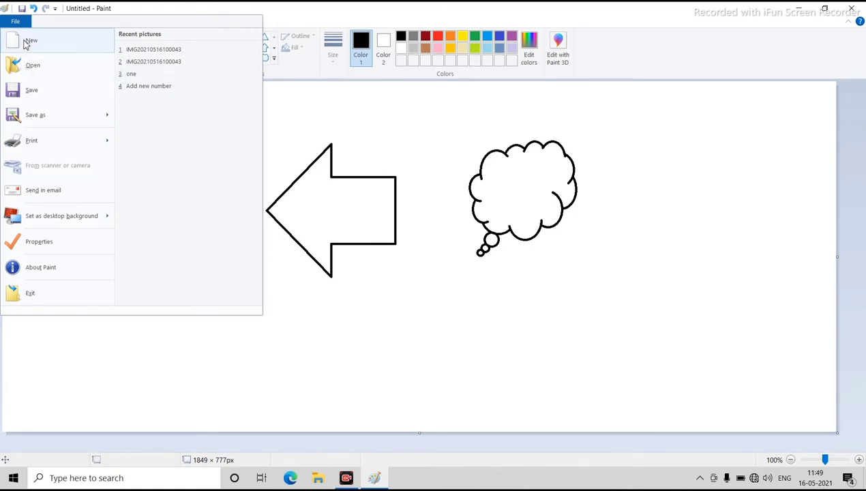
left_click(312, 99)
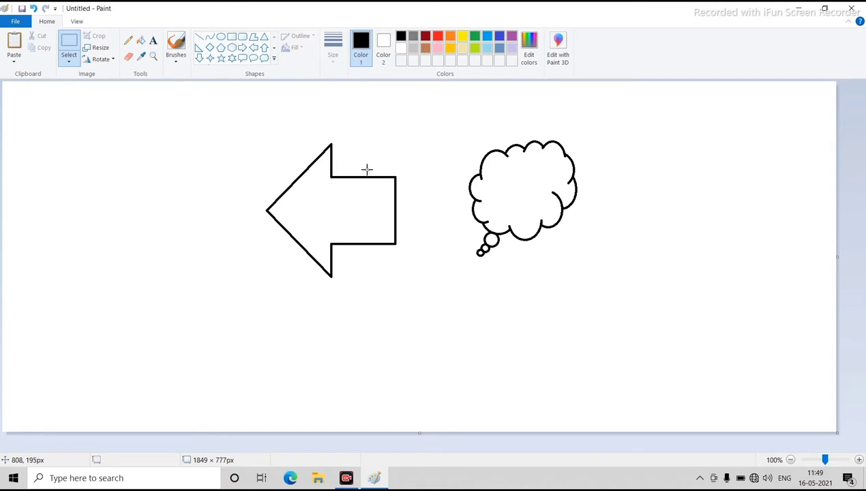
- Start a new picture, saving the arrow and cloud drawing as the PNG file d in the Pictures folder
left_click(15, 21)
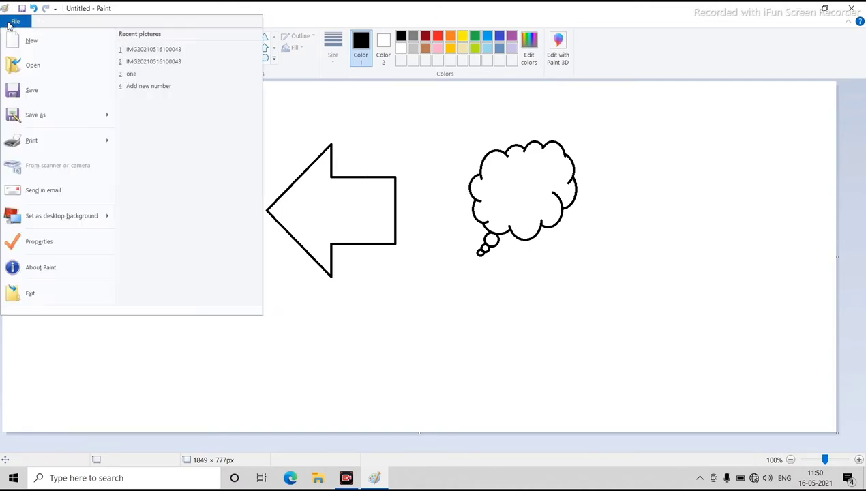
left_click(27, 41)
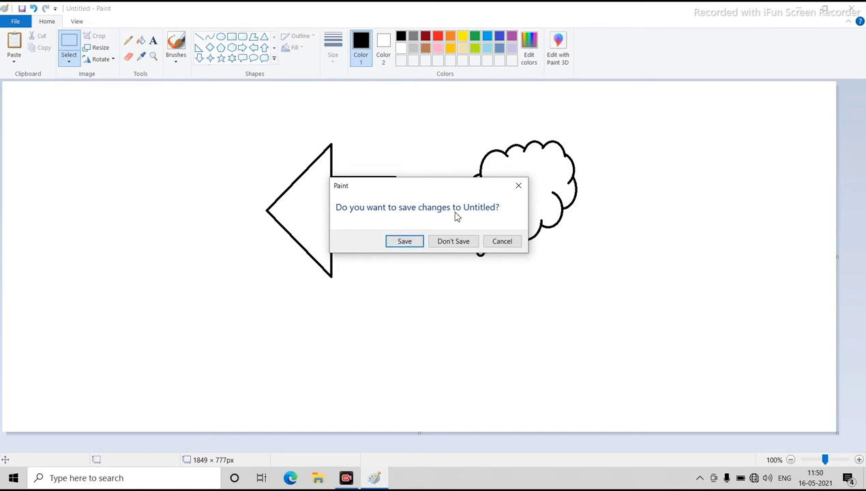
left_click(404, 242)
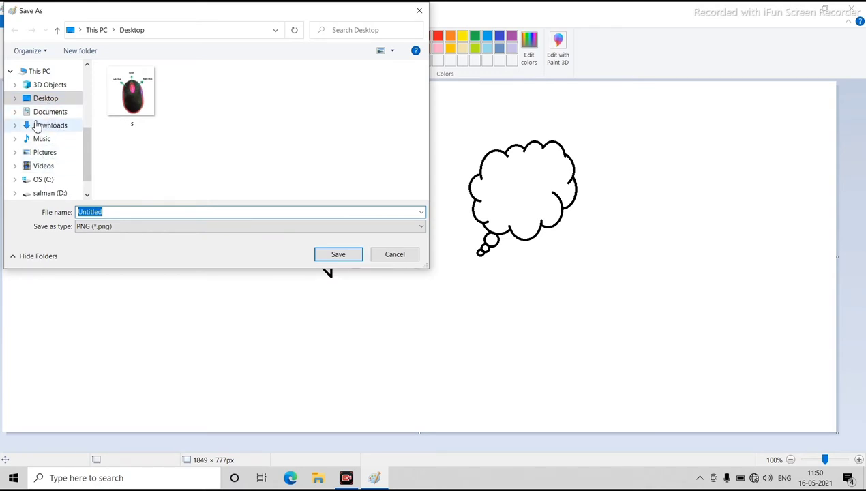
left_click(47, 156)
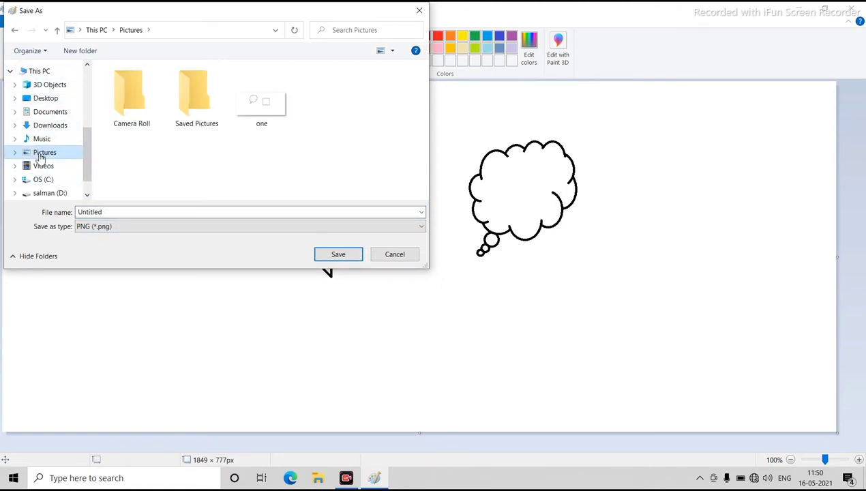
double_click(109, 213)
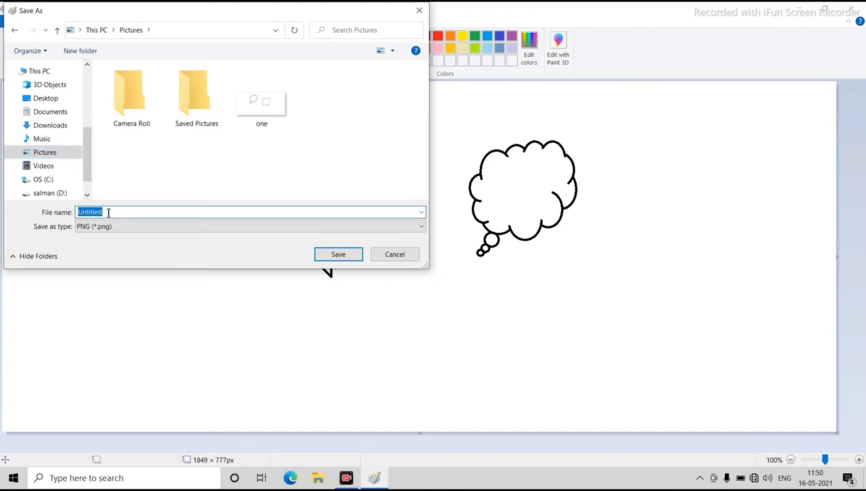
type("d")
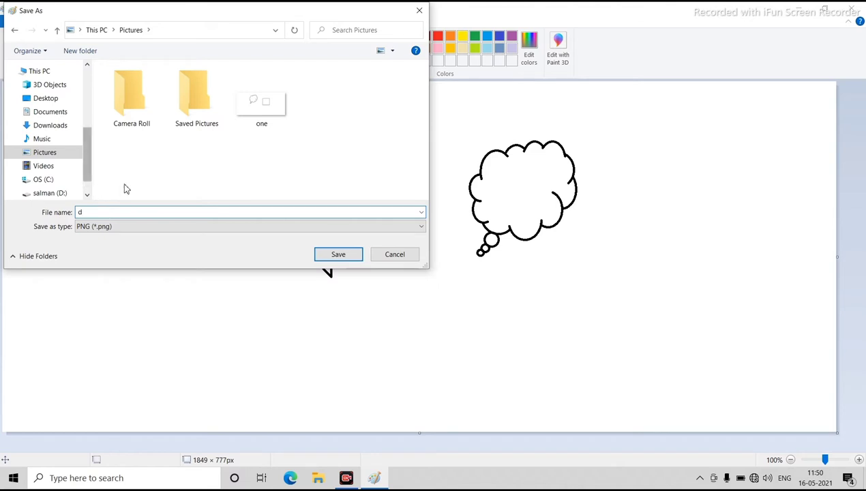
left_click(337, 256)
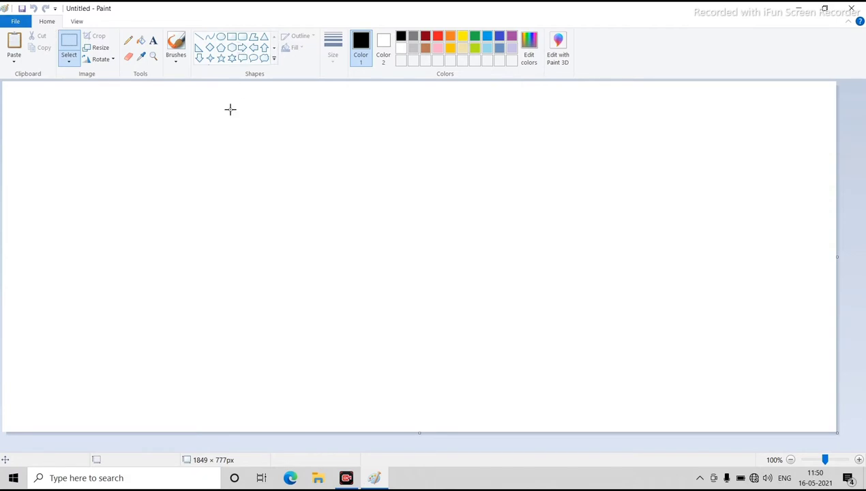
- Draw a large cloud callout with a black outline in the upper middle of the blank canvas
left_click_drag(230, 109, 450, 265)
left_click(264, 58)
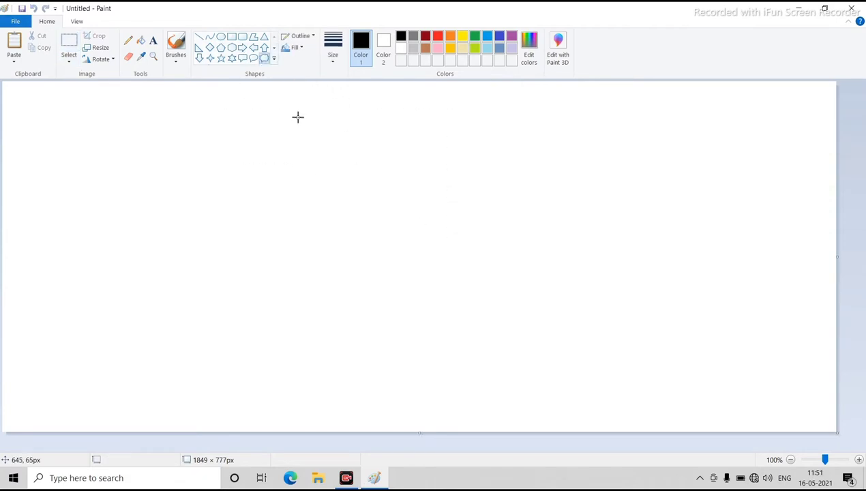
left_click_drag(292, 109, 436, 266)
left_click(478, 293)
- Start another new picture, discarding the cloud callout drawing without saving it
left_click(15, 21)
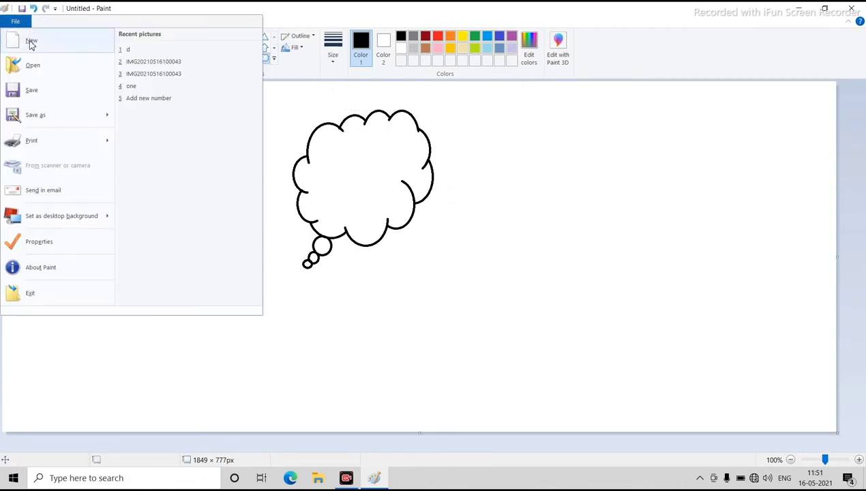
left_click(31, 42)
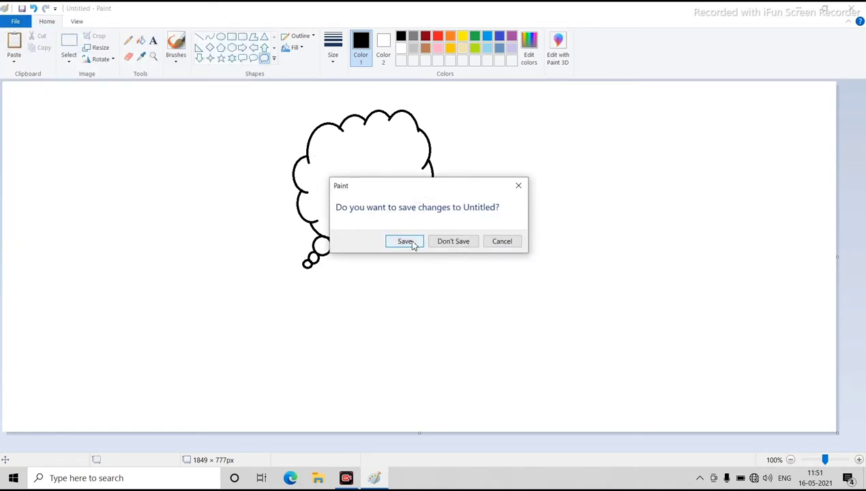
left_click(457, 243)
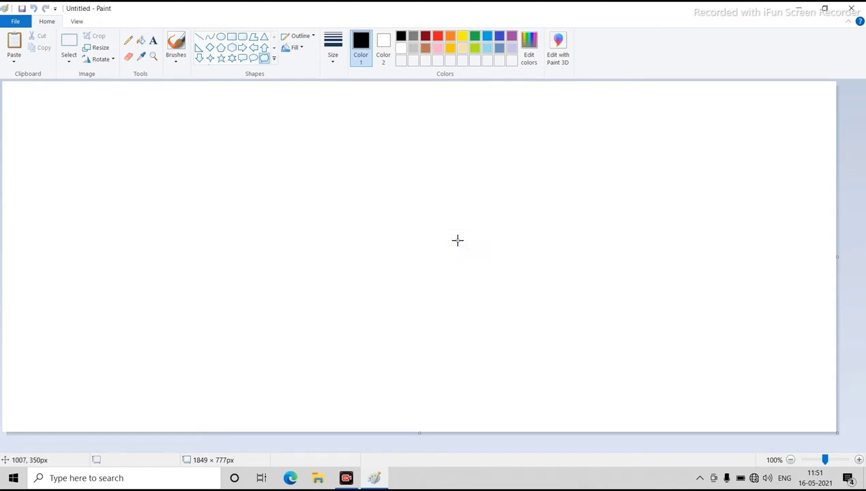
left_click(15, 21)
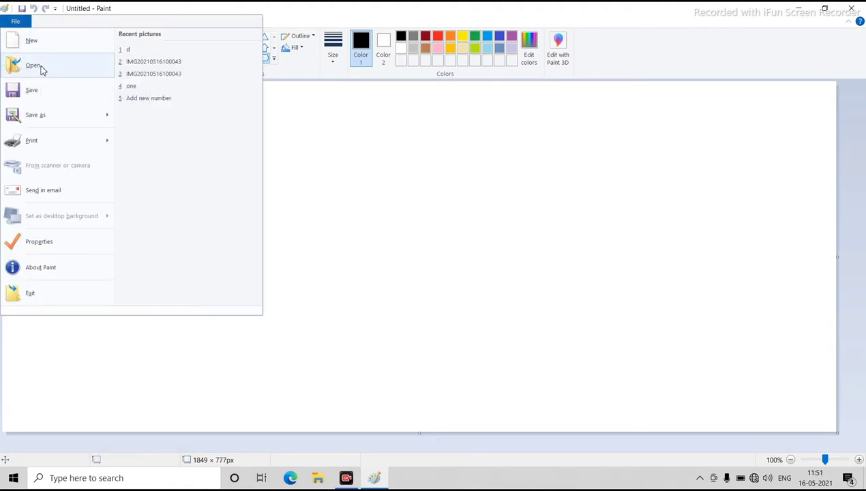
left_click(522, 214)
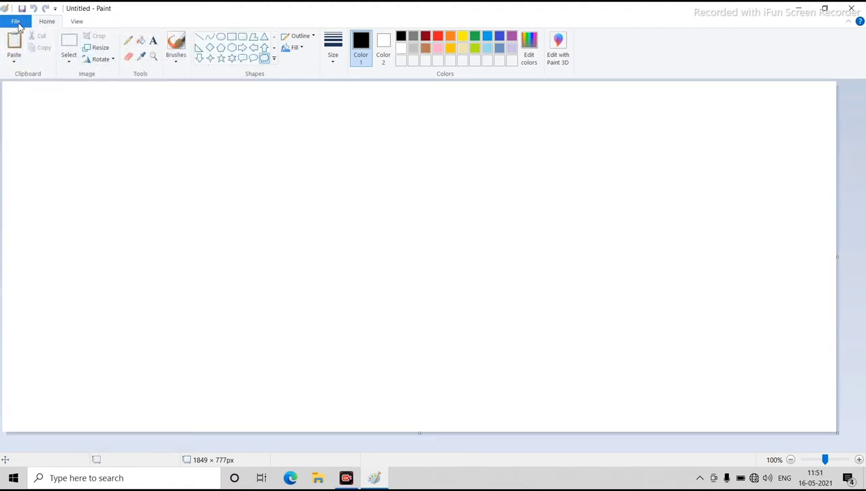
left_click(15, 21)
left_click(492, 215)
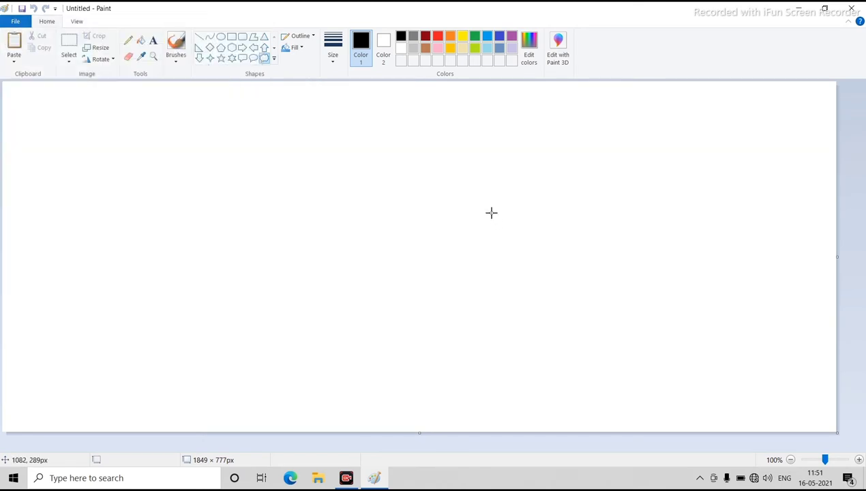
- Open the saved picture one from the Pictures folder
left_click(14, 22)
left_click(37, 69)
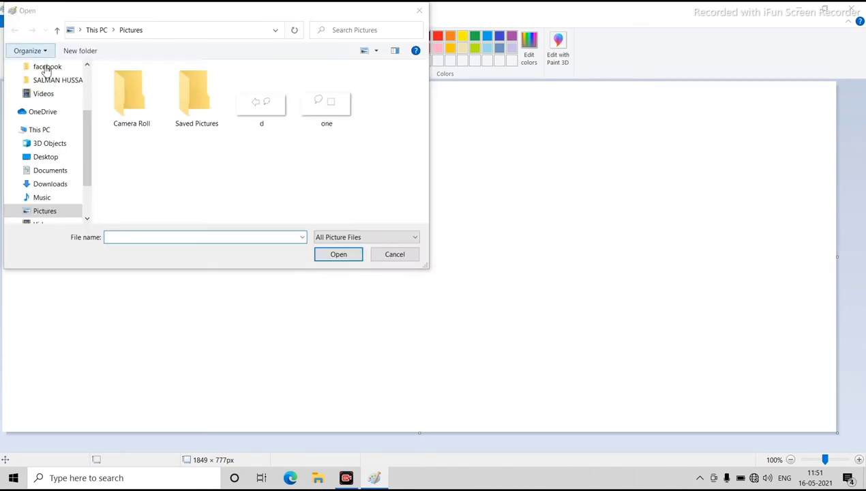
left_click(329, 117)
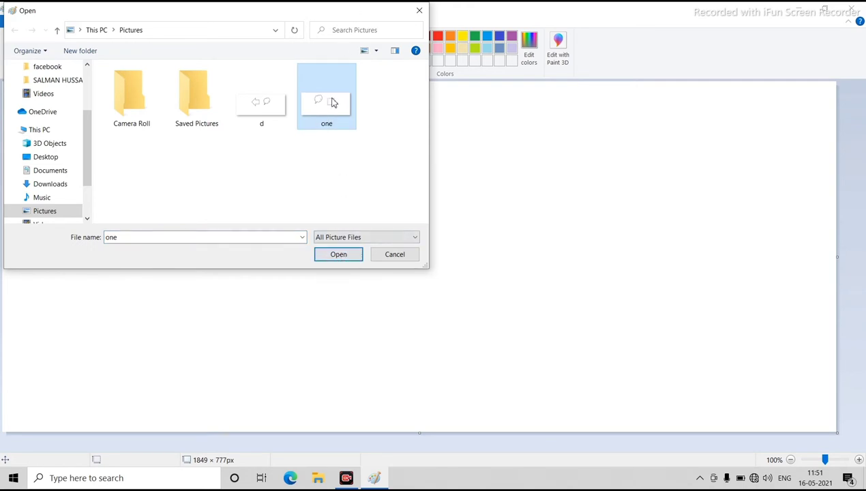
left_click(340, 254)
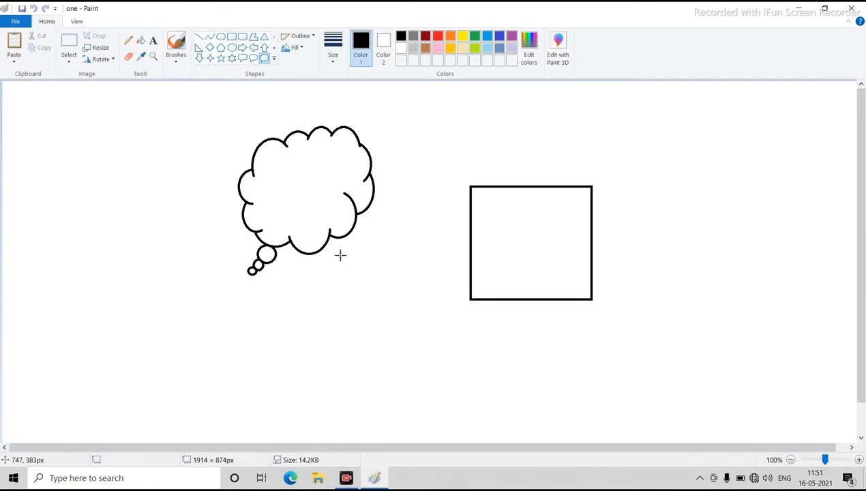
- Open the saved picture d from the Pictures folder in place of the current one
left_click(15, 22)
left_click(36, 71)
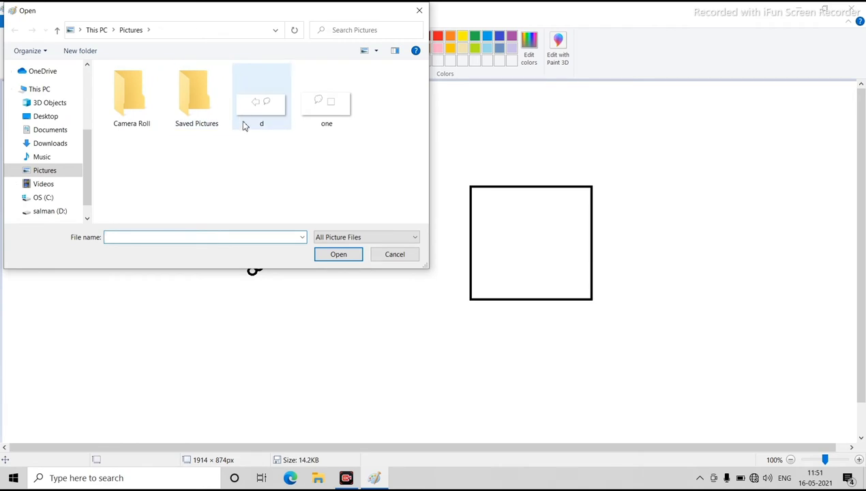
left_click(260, 122)
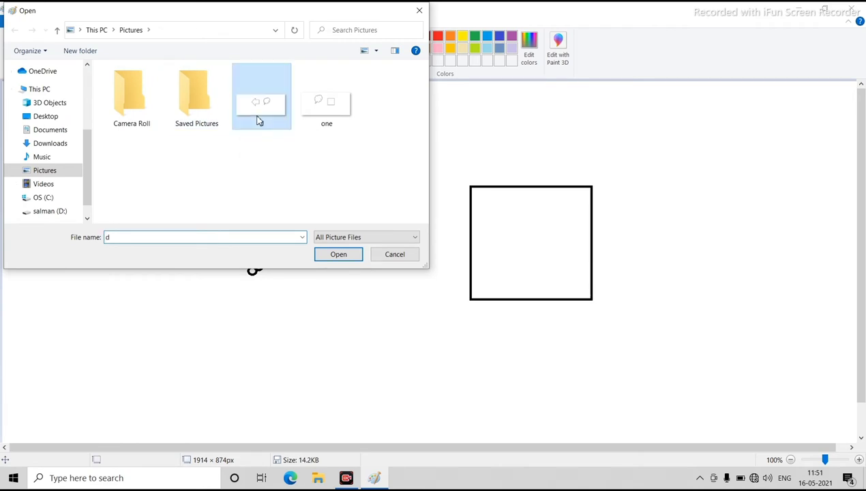
left_click(323, 258)
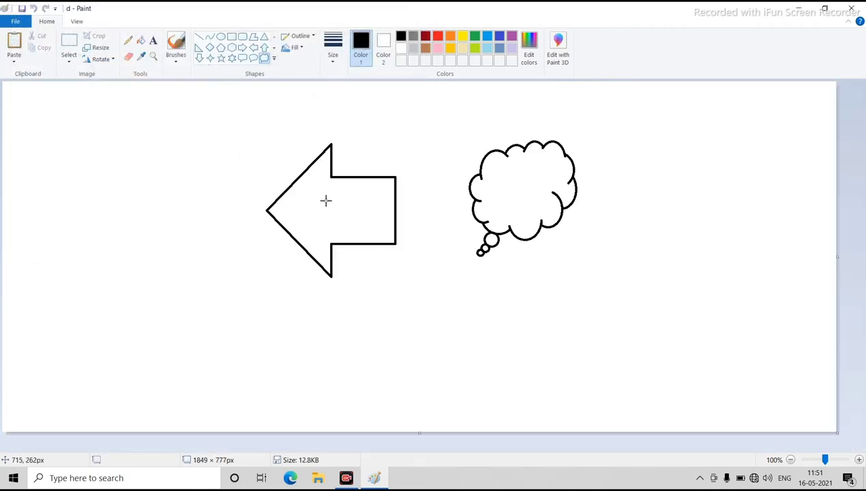
- Close Paint with the picture d, returning to the desktop
left_click(17, 21)
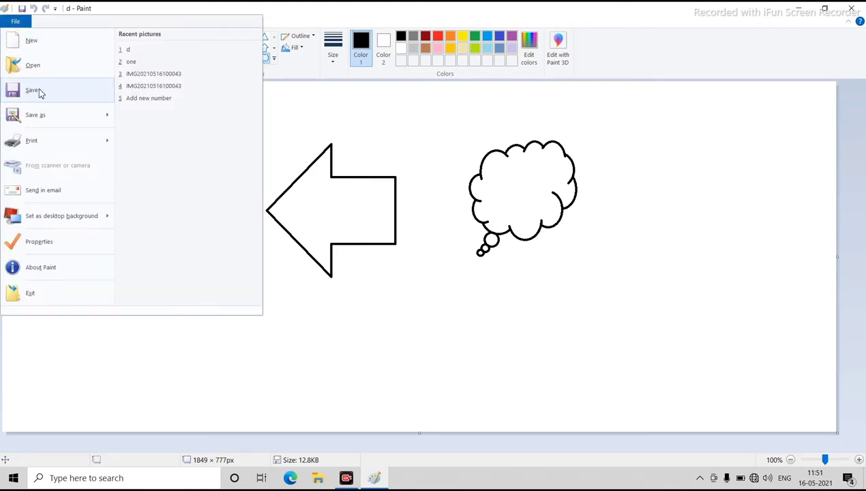
left_click(342, 122)
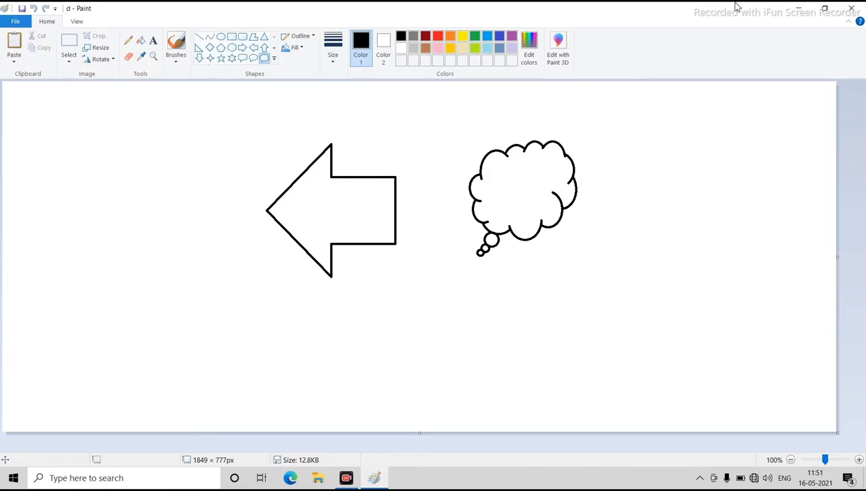
left_click(851, 8)
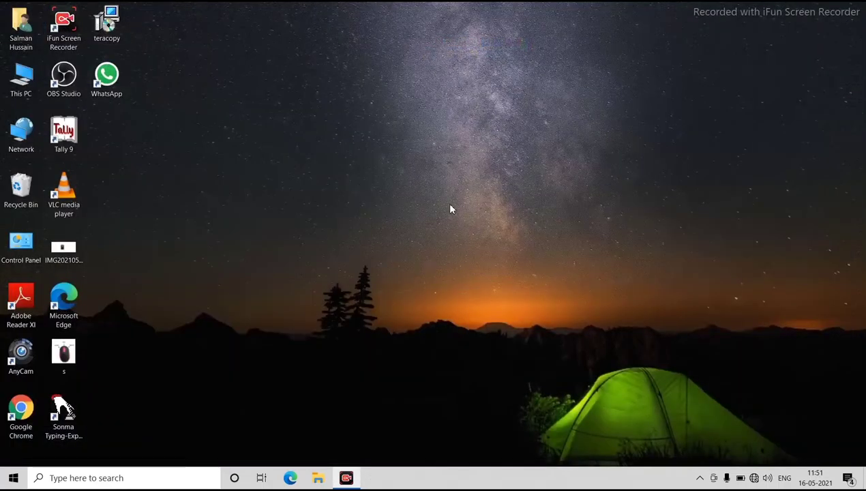
- Reopen Paint from the desktop with the Run command mspaint
key("super+r")
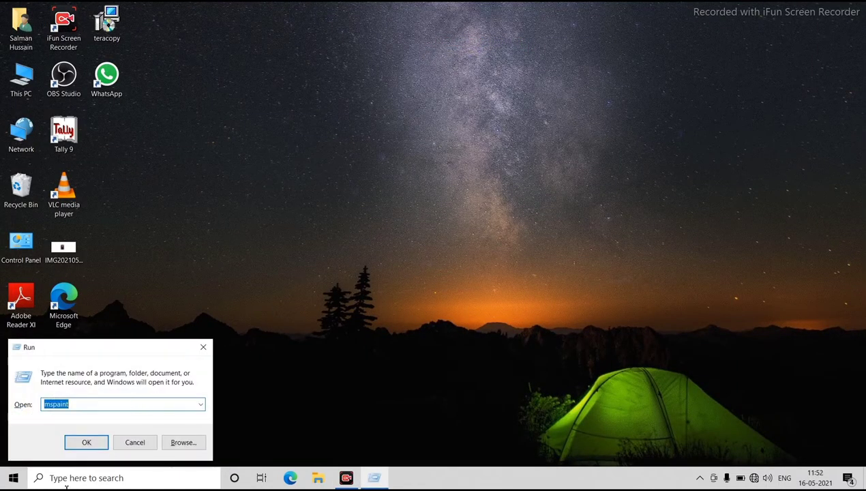
left_click(78, 441)
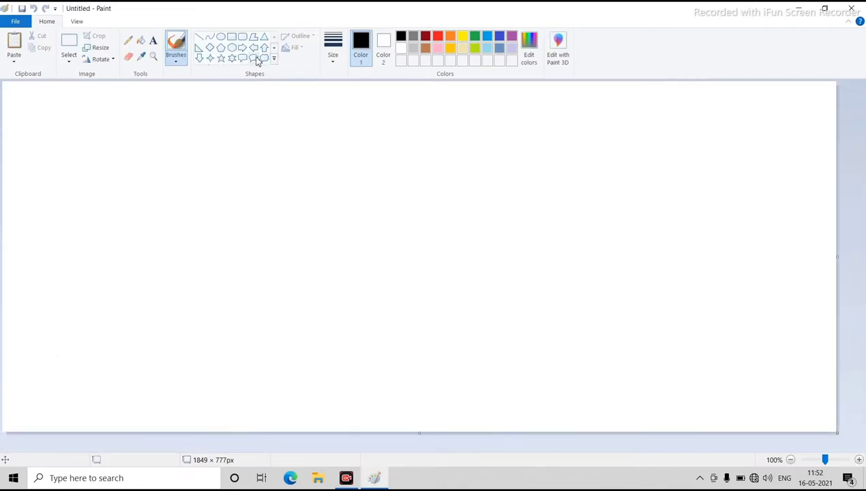
- Draw an oval callout about 269 × 243 px and a six-point star about 342 × 281 px to its lower right
left_click(253, 58)
left_click_drag(253, 105, 375, 214)
left_click(232, 58)
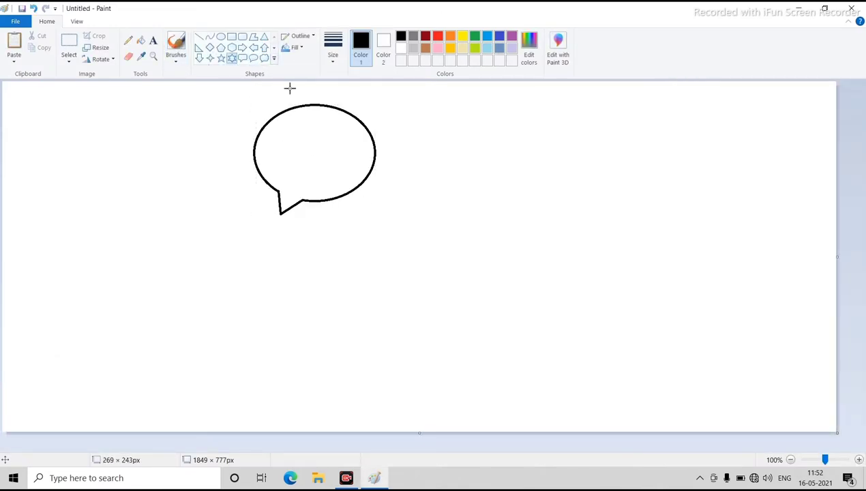
left_click_drag(460, 156, 604, 281)
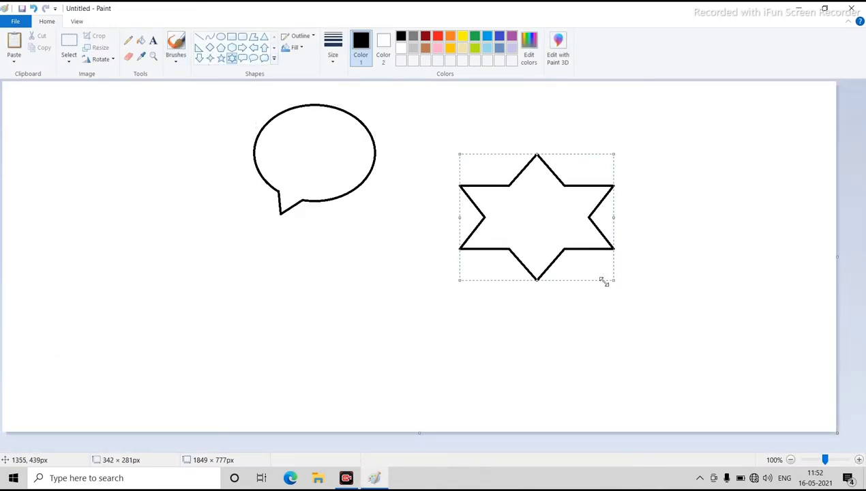
left_click(354, 301)
- Look at the Save As dialog for the untitled drawing, cancel it, and review the available file commands
left_click(14, 22)
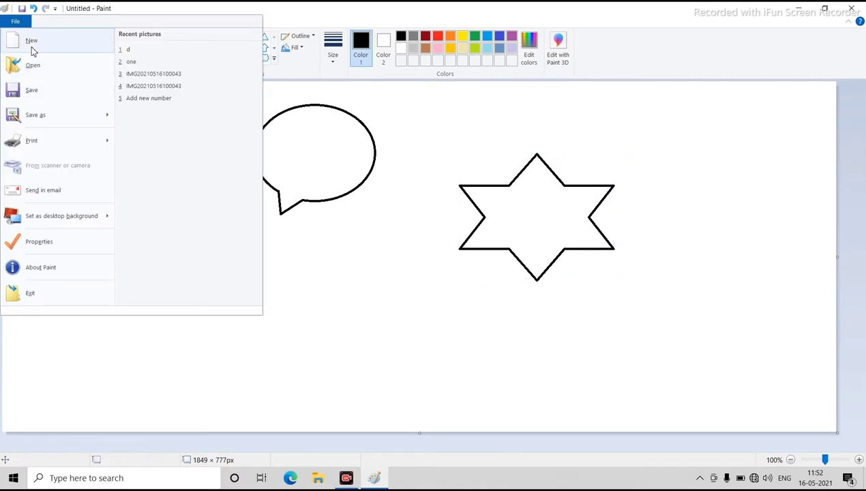
left_click(37, 96)
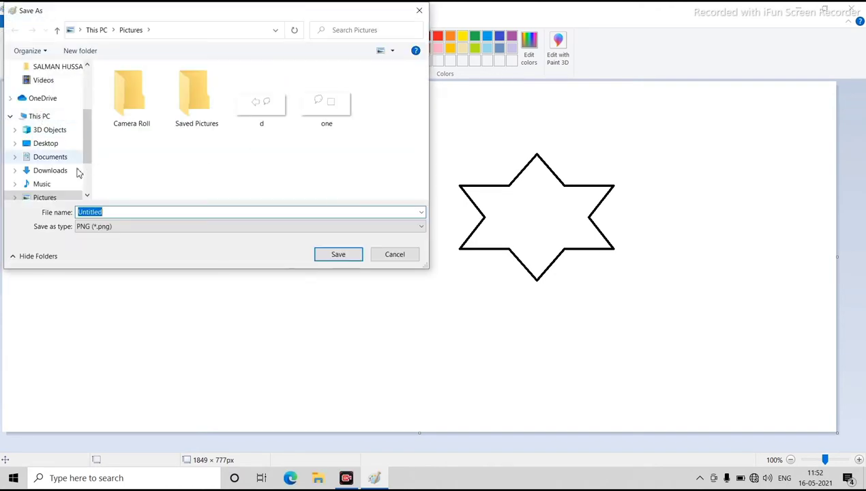
left_click(394, 260)
left_click(10, 19)
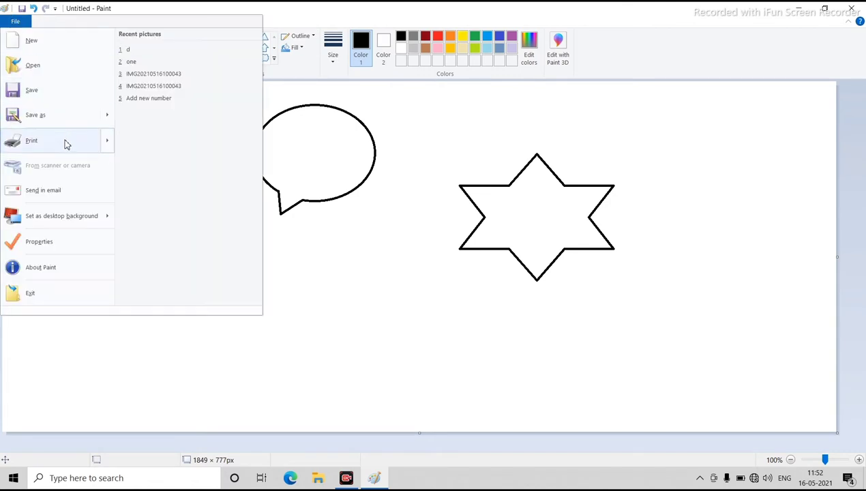
mouse_move(60, 125)
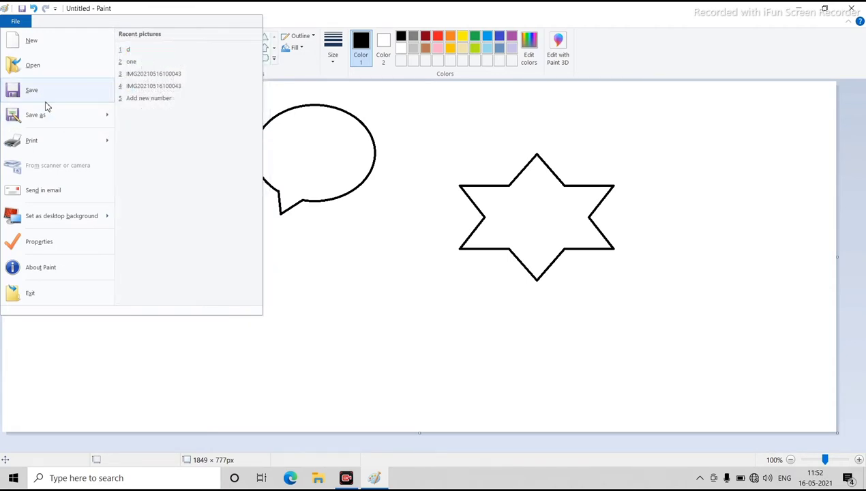
left_click(353, 261)
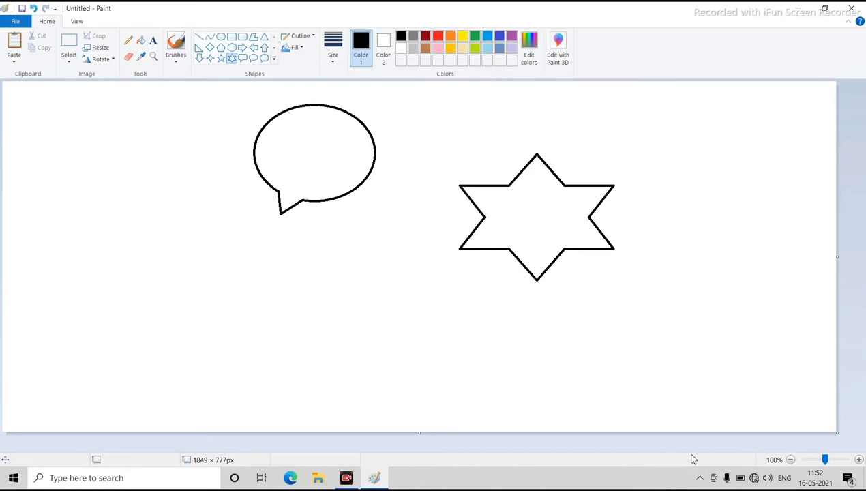
- Zoom the picture out to 12.5% and bring it back to 100%
left_click(791, 461)
left_click(792, 461)
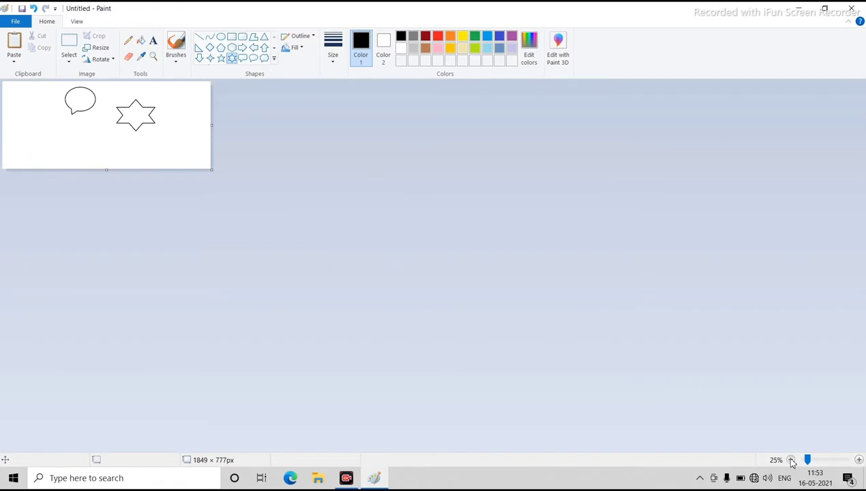
left_click(792, 461)
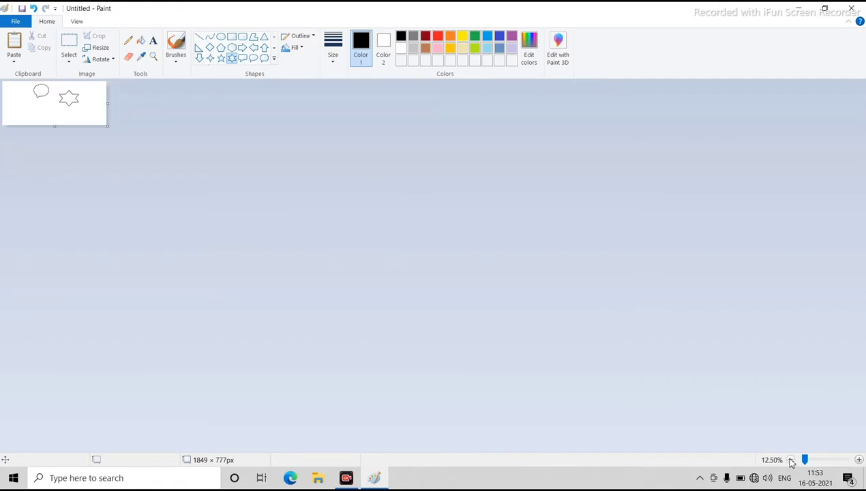
left_click(859, 460)
left_click(860, 460)
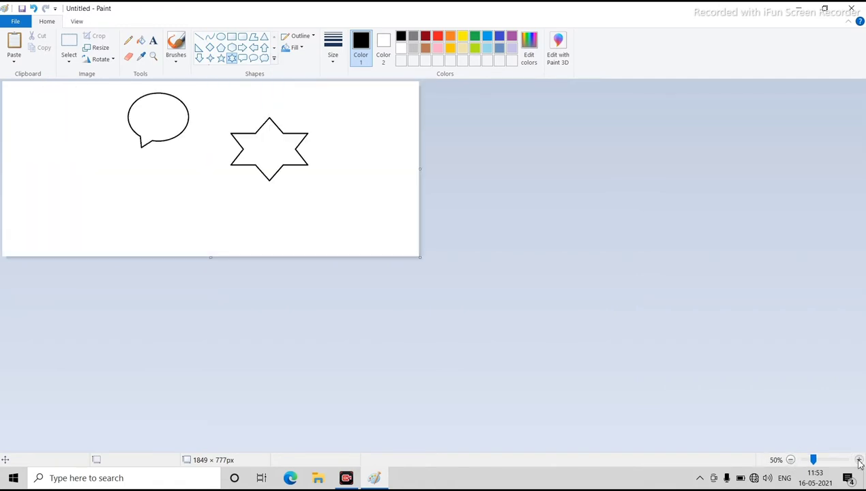
left_click(860, 460)
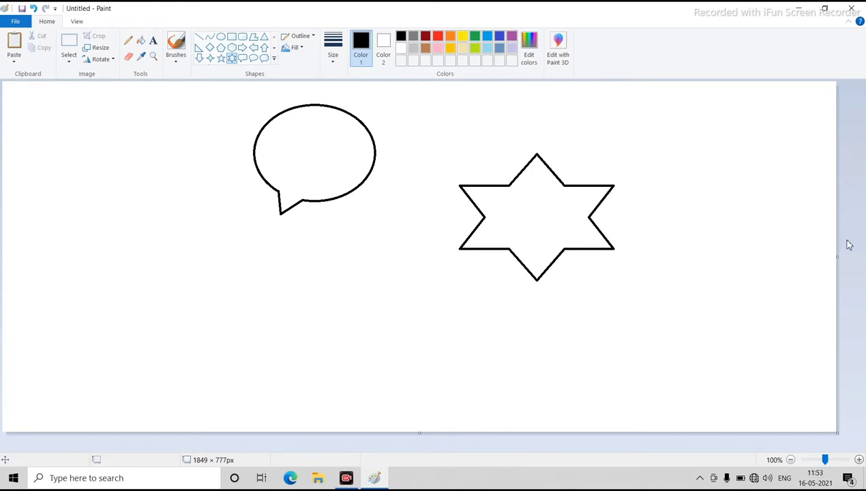
- Delete the oval callout and the star with one rectangular selection of about 907 × 587 px
left_click(69, 45)
left_click_drag(236, 89, 645, 353)
key("Delete")
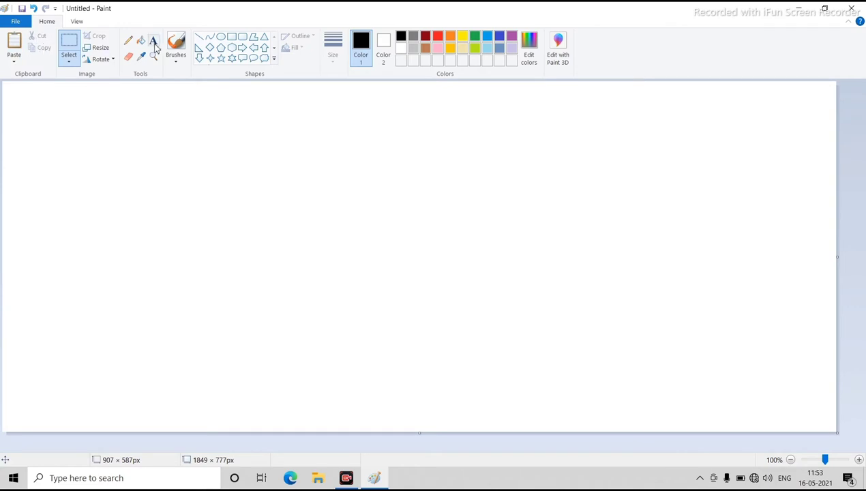
- Draw a rounded rectangle, a triangle and a cloud callout, and delete them all with one rectangular selection
left_click(243, 37)
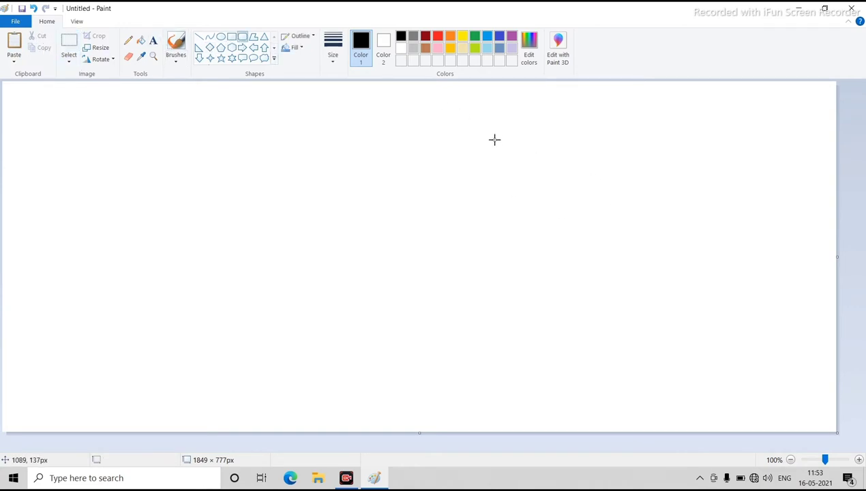
left_click_drag(495, 136, 628, 240)
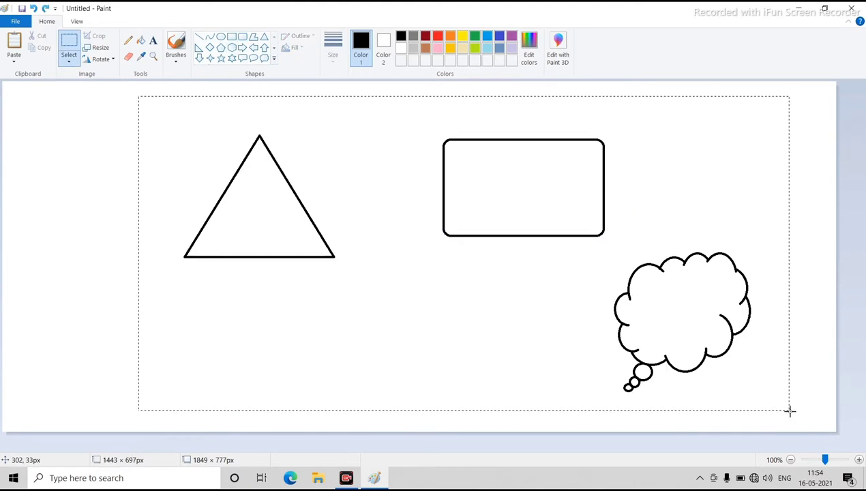
left_click_drag(789, 409, 789, 409)
key("Delete")
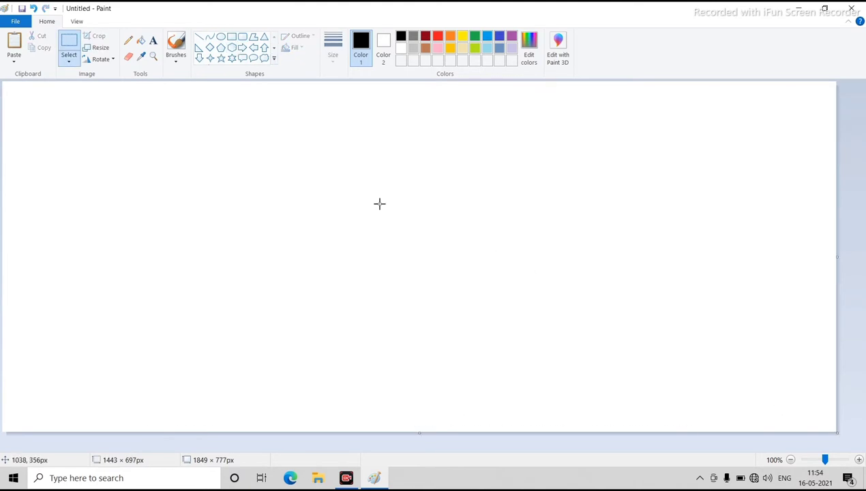
- Draw a rectangle about 465 × 259 px mid-canvas, a cloud callout about 339 × 293 px right of it and a six-point star left of it
left_click(230, 39)
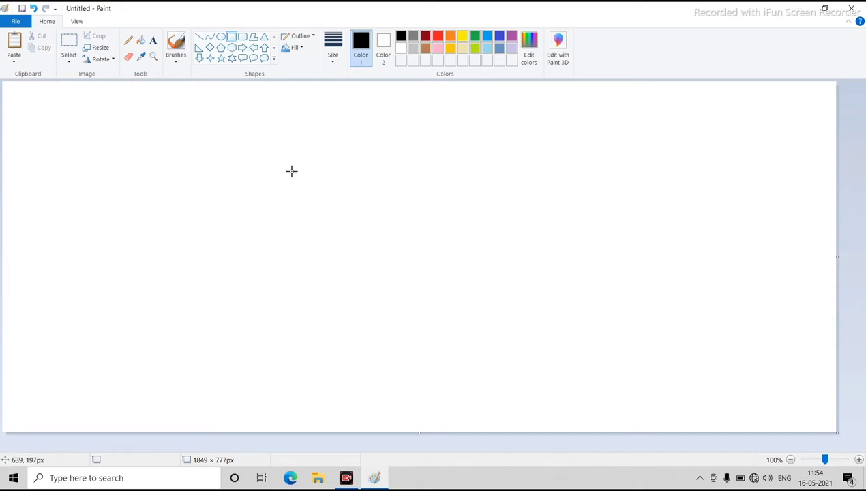
left_click_drag(292, 170, 501, 287)
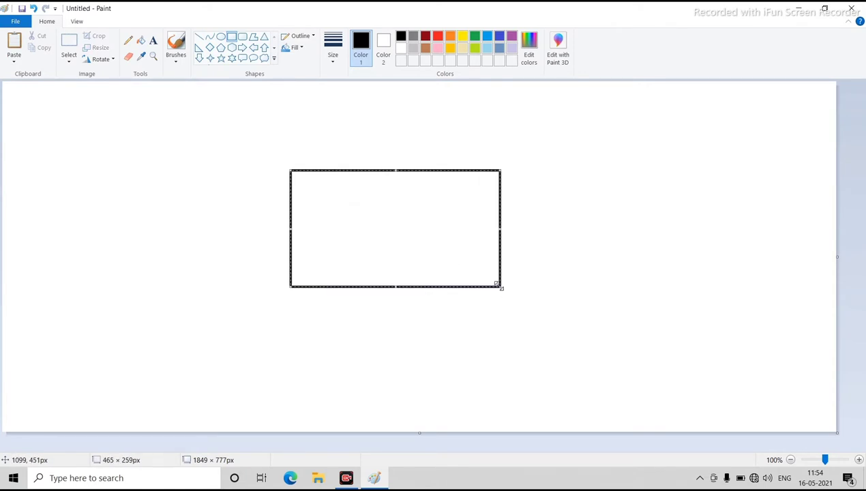
left_click(265, 59)
mouse_move(570, 126)
left_mouse_down()
mouse_move(681, 232)
mouse_move(723, 258)
left_mouse_up()
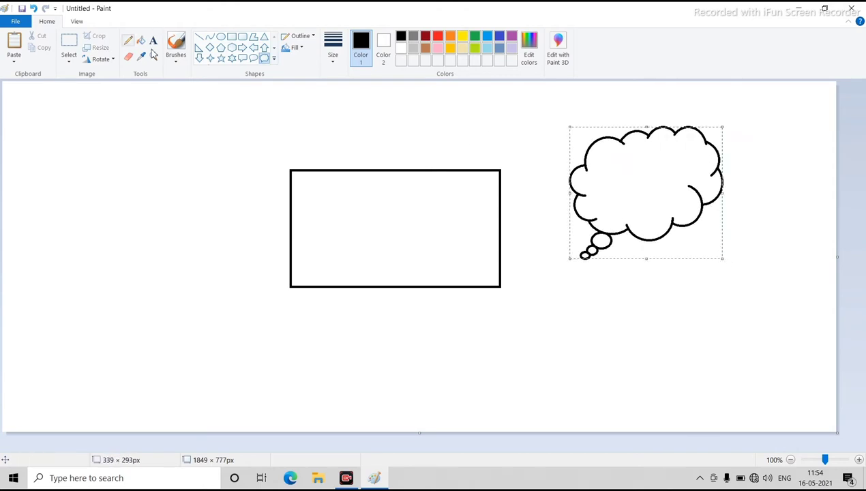
left_click(232, 58)
left_click_drag(62, 161, 207, 292)
left_click(232, 356)
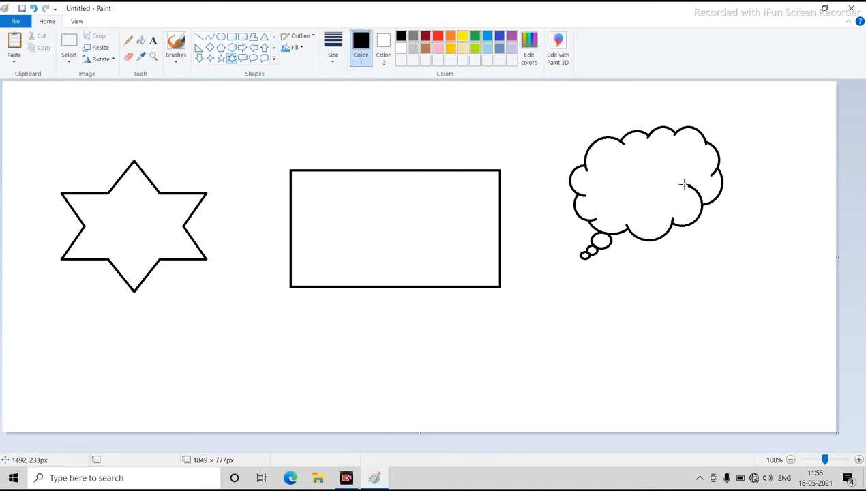
- Fill the cloud callout with red, the rectangle with yellow and the star with indigo blue
left_click(142, 42)
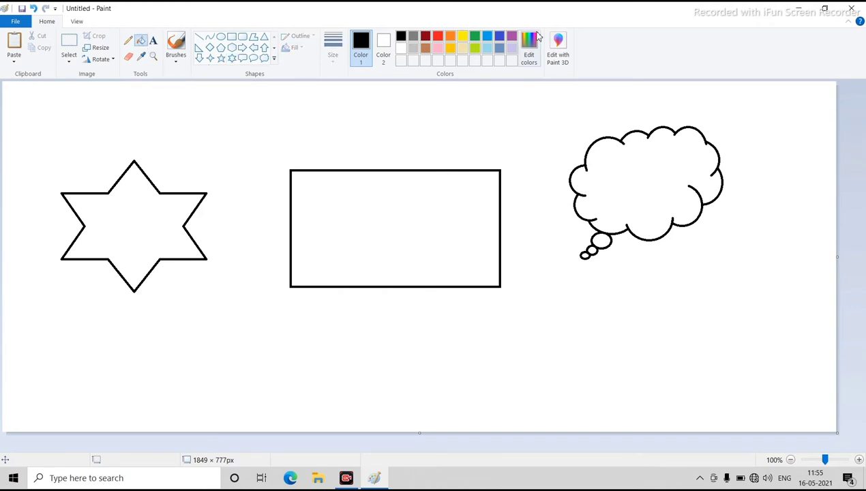
left_click(438, 38)
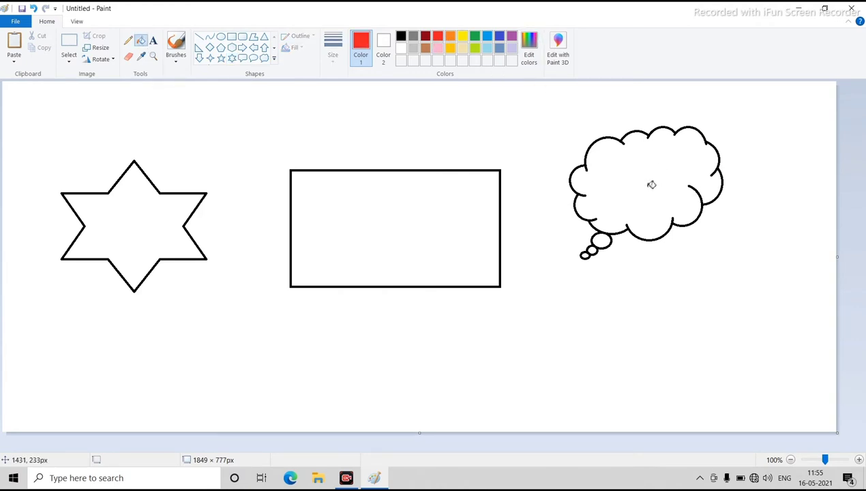
left_click(650, 184)
left_click(463, 38)
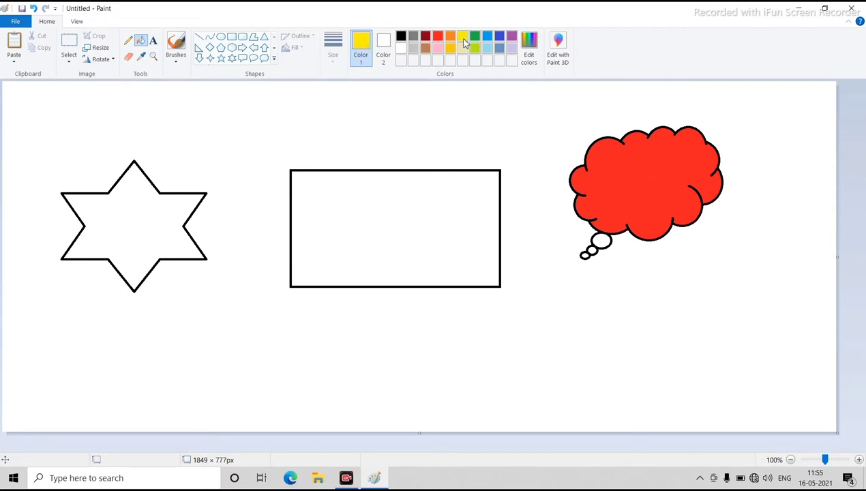
left_click(427, 213)
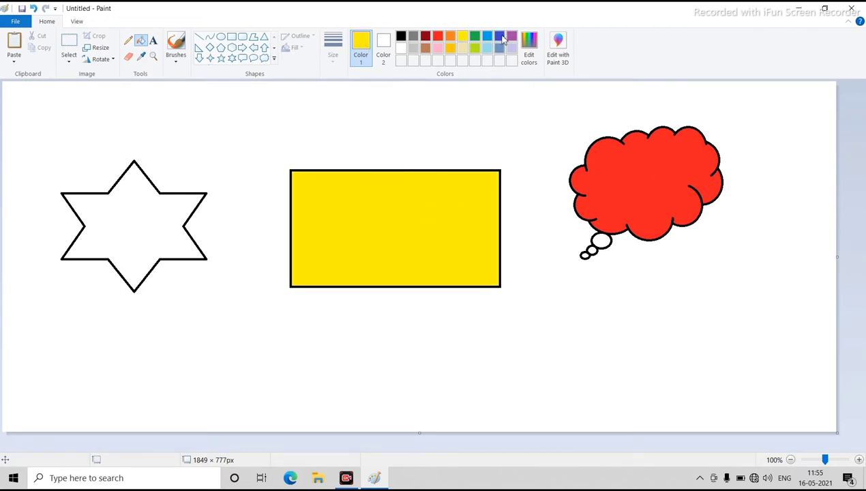
left_click(500, 37)
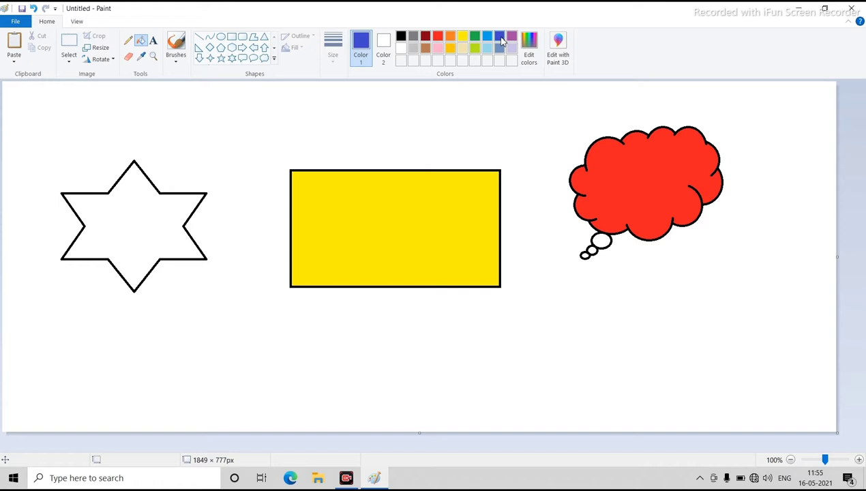
left_click(138, 230)
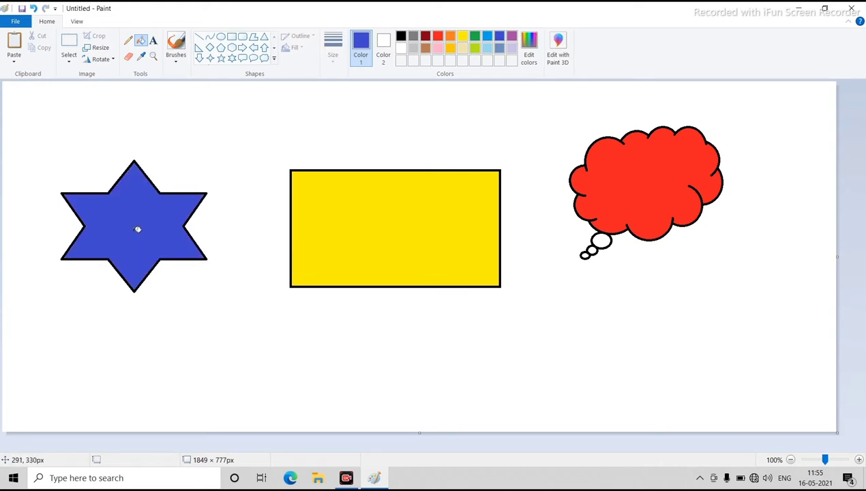
- Copy the red cloud callout using a rectangular selection of about 399 × 382 px around it
left_click(68, 42)
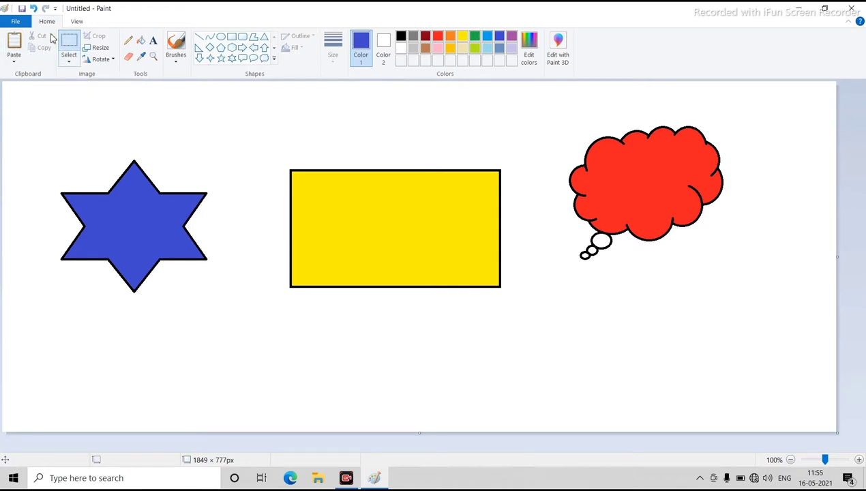
left_click(69, 42)
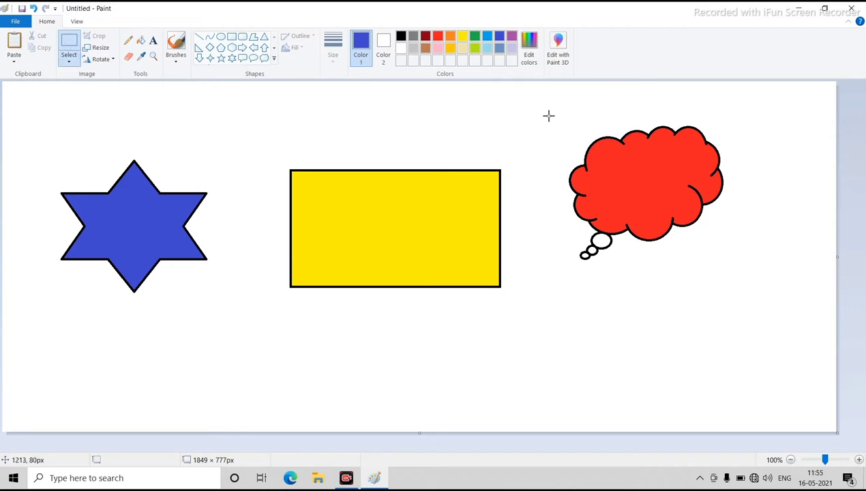
left_click_drag(546, 112, 743, 263)
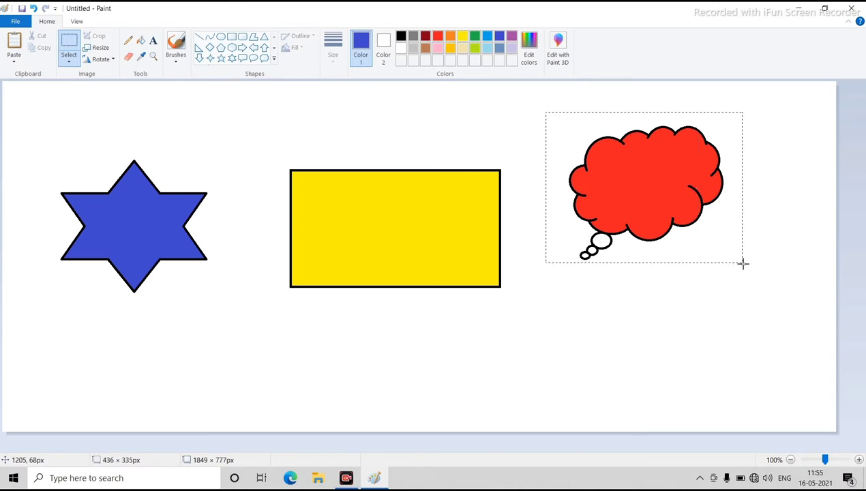
left_click_drag(742, 263, 743, 263)
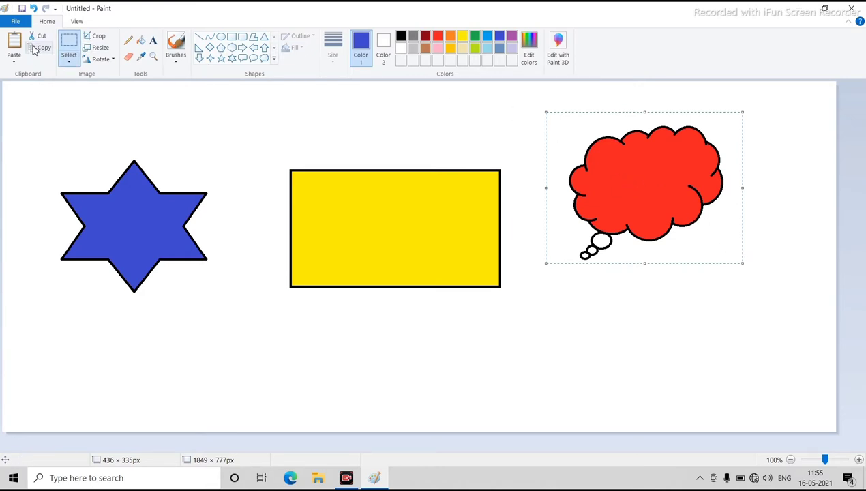
left_click(106, 125)
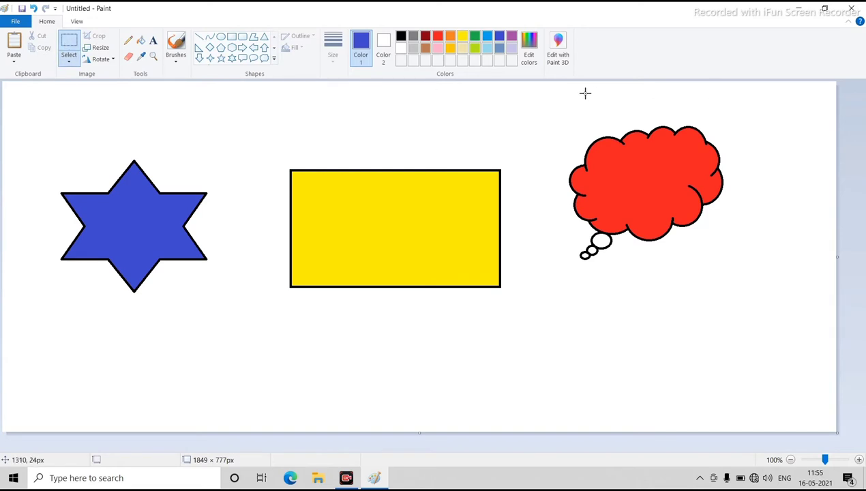
left_click_drag(553, 105, 733, 276)
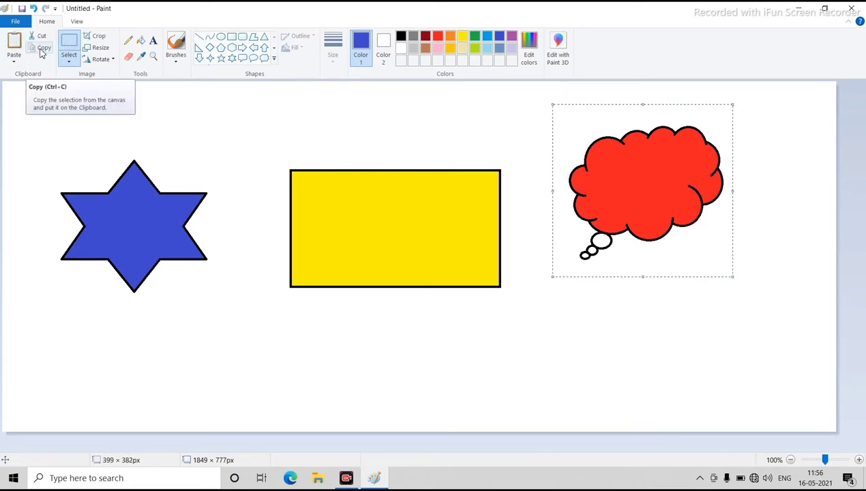
left_click(41, 48)
left_click(40, 50)
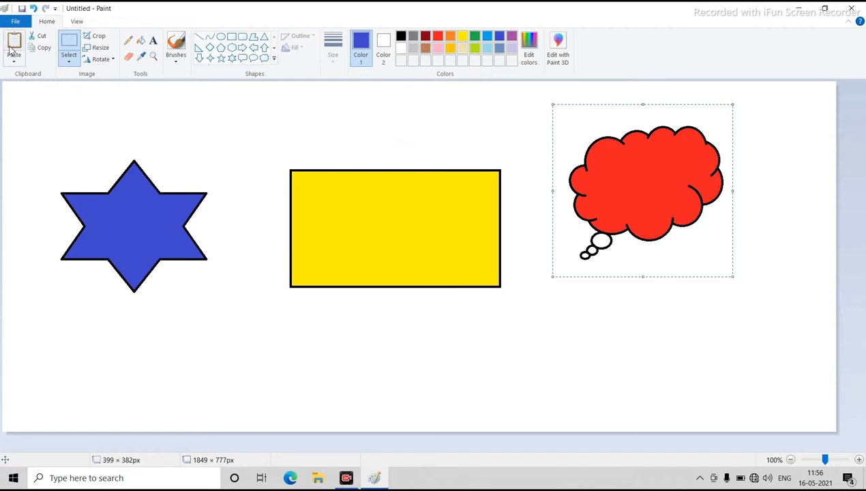
- Paste the copied cloud callout and place it below and slightly right of the original
left_click(12, 51)
left_click_drag(121, 159, 737, 337)
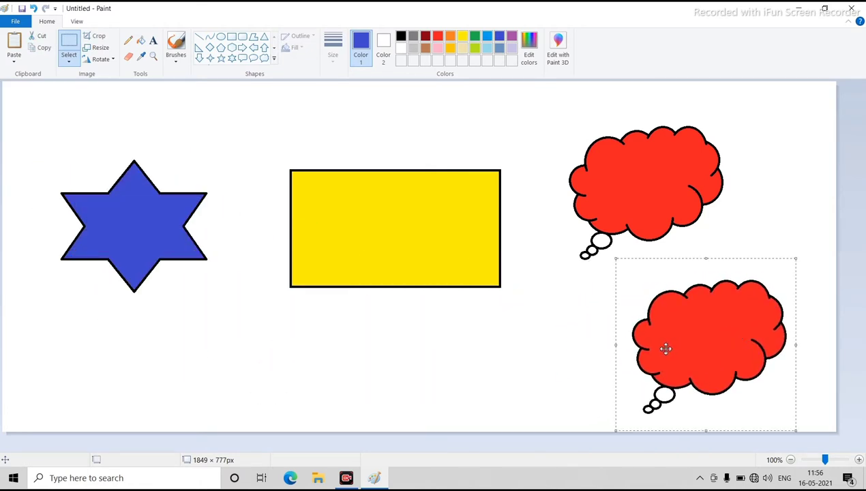
- Paste two more cloud copies, placing one over the yellow rectangle's lower right part and another between the star and the rectangle
left_click(15, 43)
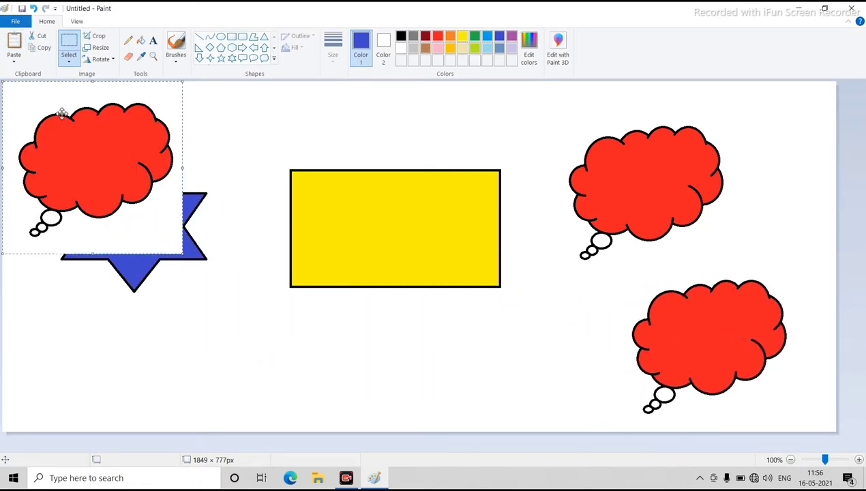
left_click_drag(61, 113, 421, 231)
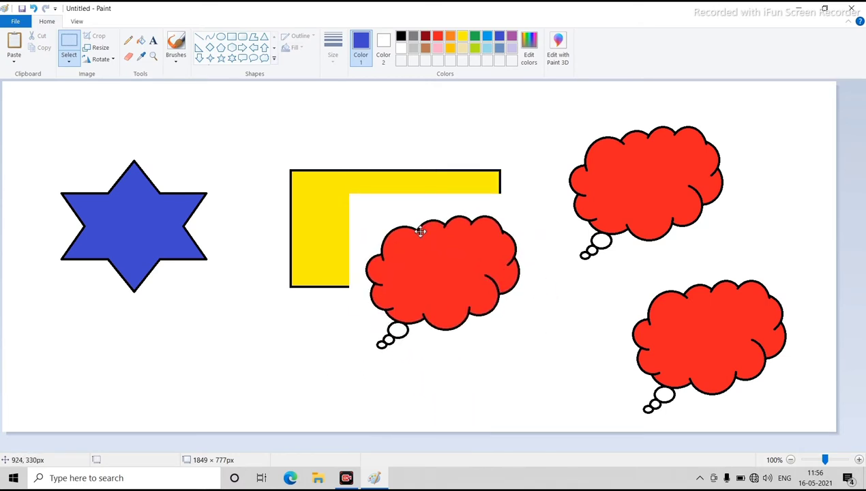
left_click(15, 42)
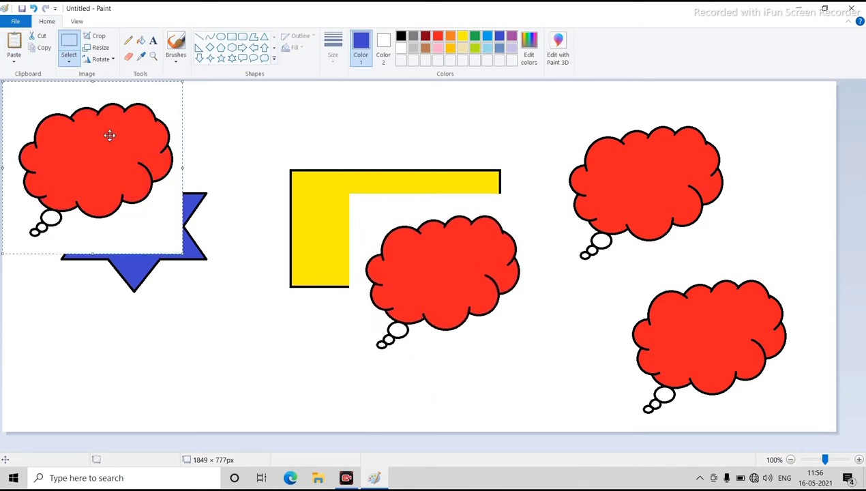
left_click_drag(109, 136, 273, 274)
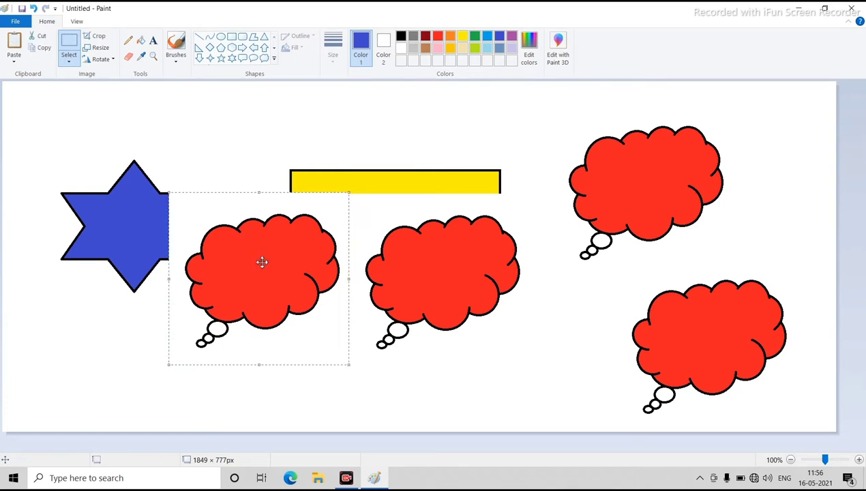
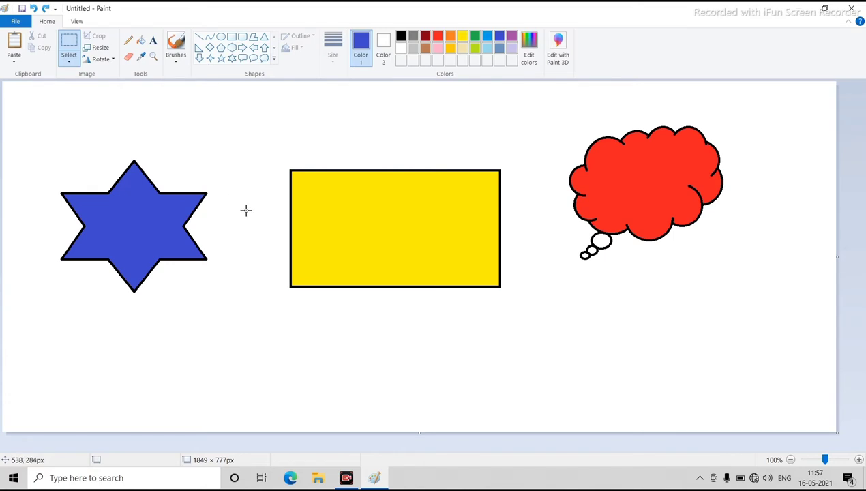
- Undo and redo the star's blue fill, and repeat it for the star and rectangle fills together
key("ctrl+z")
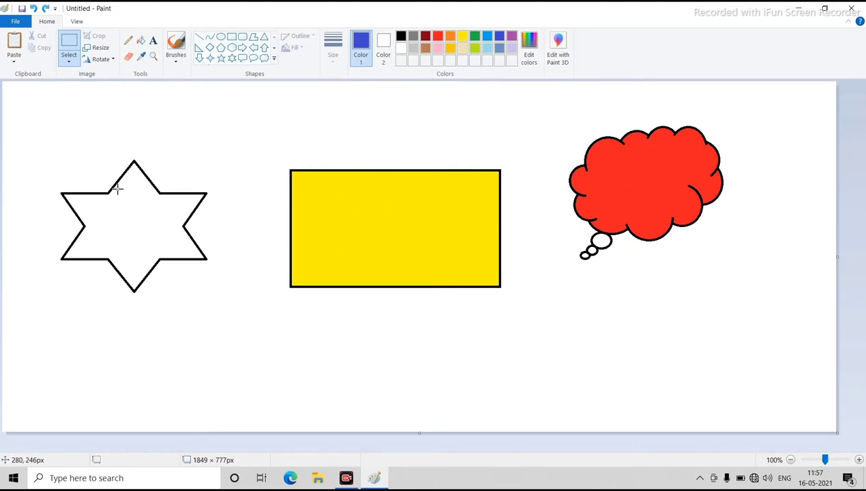
left_click(141, 232)
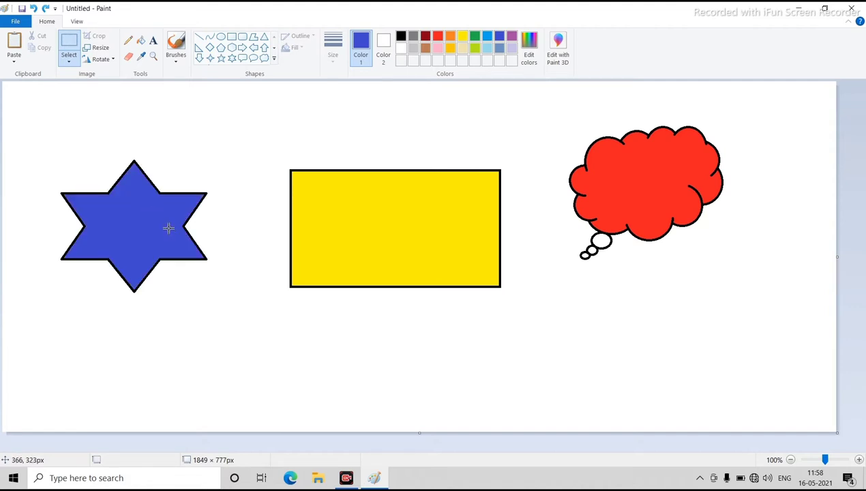
key("ctrl+z")
key("ctrl+z")
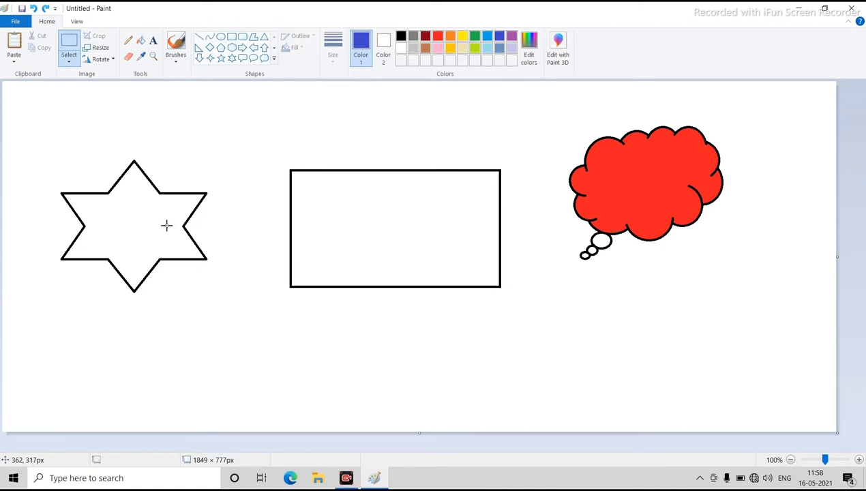
key("ctrl+y")
key("ctrl+y")
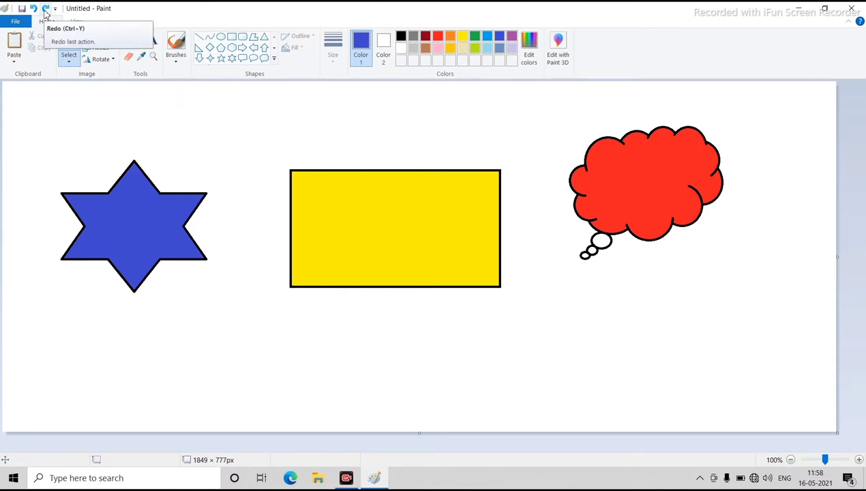
- Redo the first two pasted clouds, below the original and over the rectangle, and undo both again
left_click(45, 8)
left_click(45, 8)
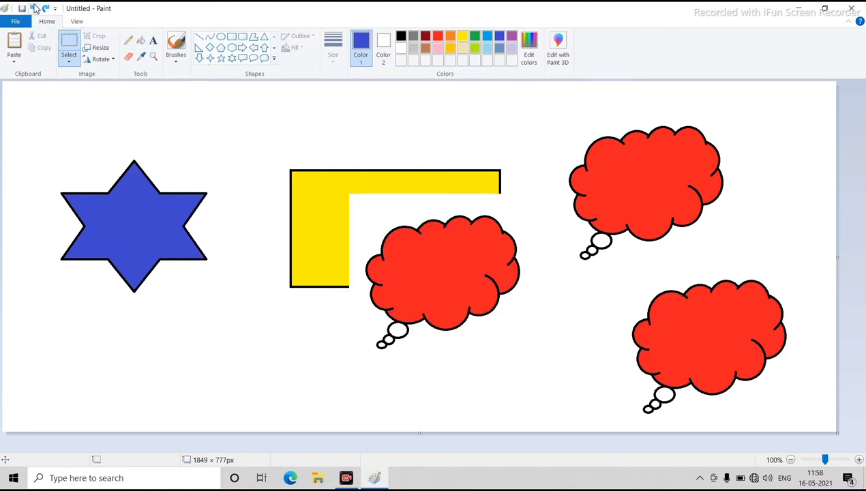
left_click(32, 8)
left_click(33, 8)
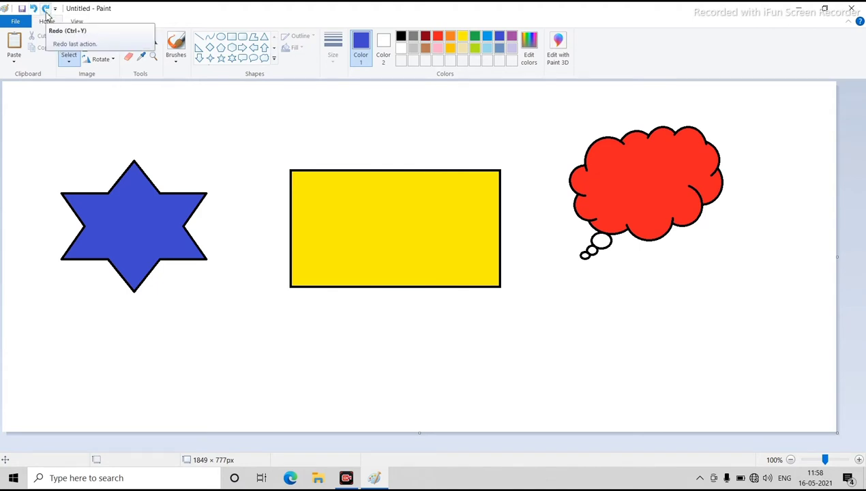
left_click(350, 479)
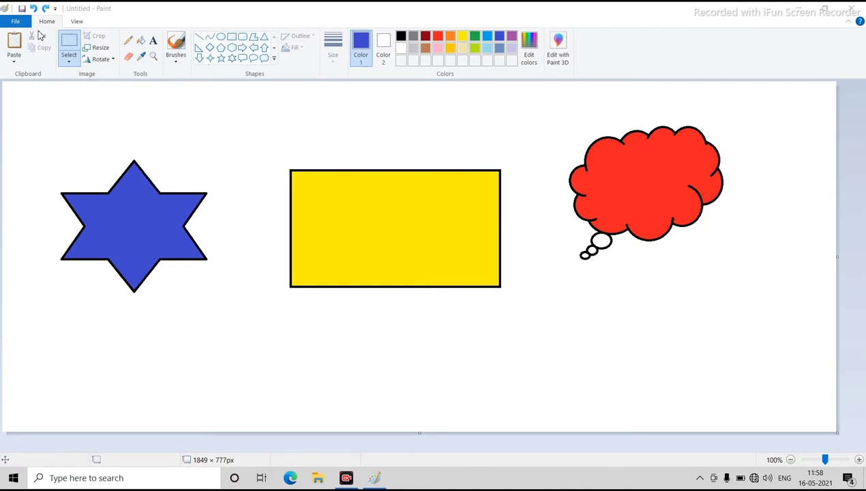
- Cut the yellow rectangle with a selection of about 547 × 372 px, paste it and place it below its original position
left_click_drag(275, 146, 523, 314)
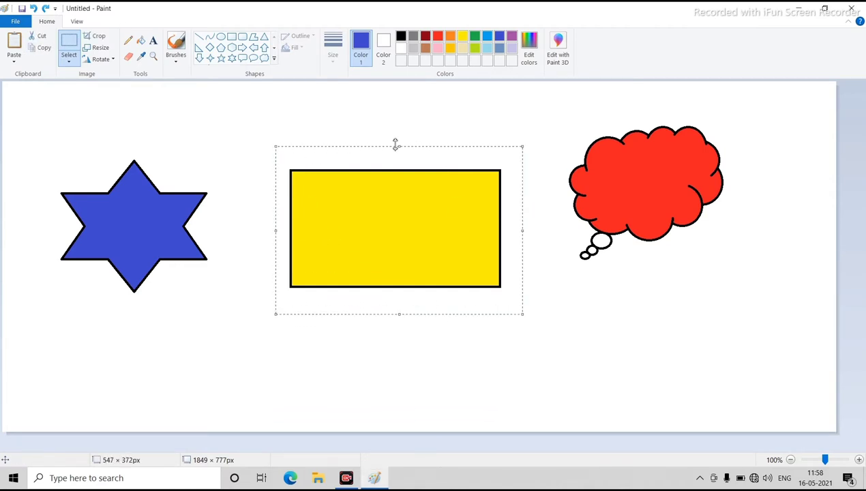
left_click(39, 39)
left_click(15, 41)
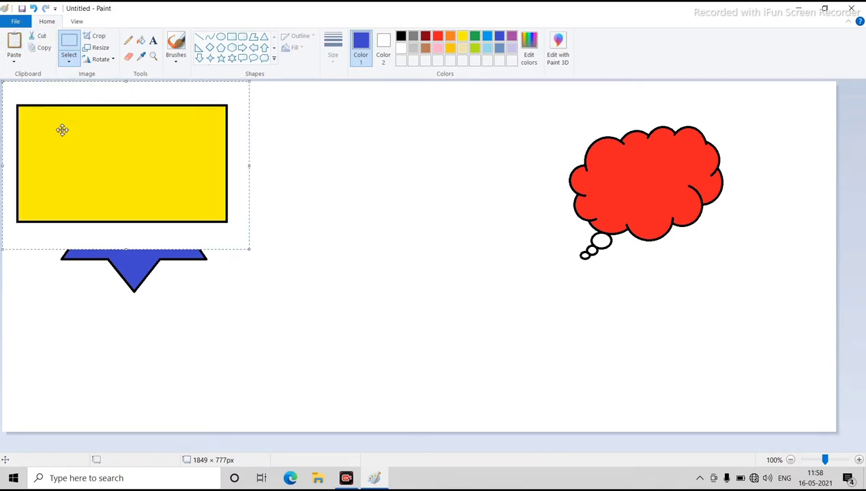
left_click_drag(62, 129, 346, 310)
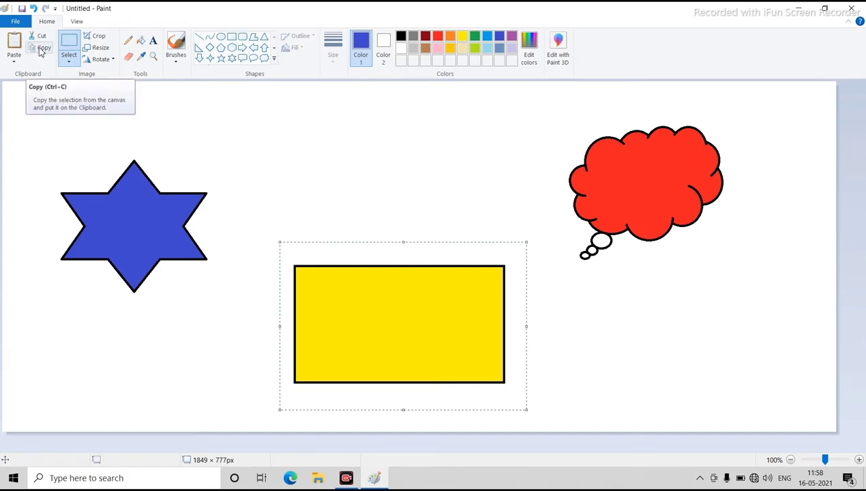
left_click(350, 180)
- Cut the red cloud with a selection of about 387 × 347 px, paste it and place it slightly above and left of its original position
left_click_drag(559, 107, 734, 264)
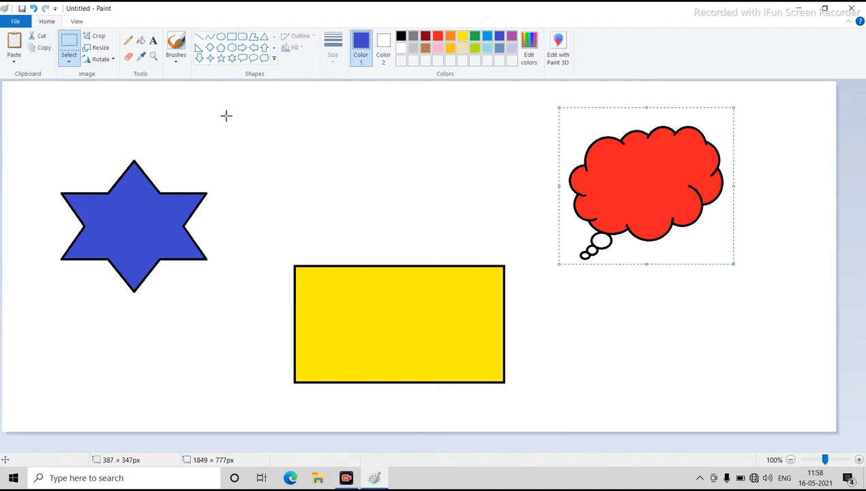
left_click(42, 37)
left_click(13, 42)
left_click_drag(95, 170, 652, 172)
- Paste another copy of the red cloud, place it above the yellow rectangle and deselect it
left_click(13, 43)
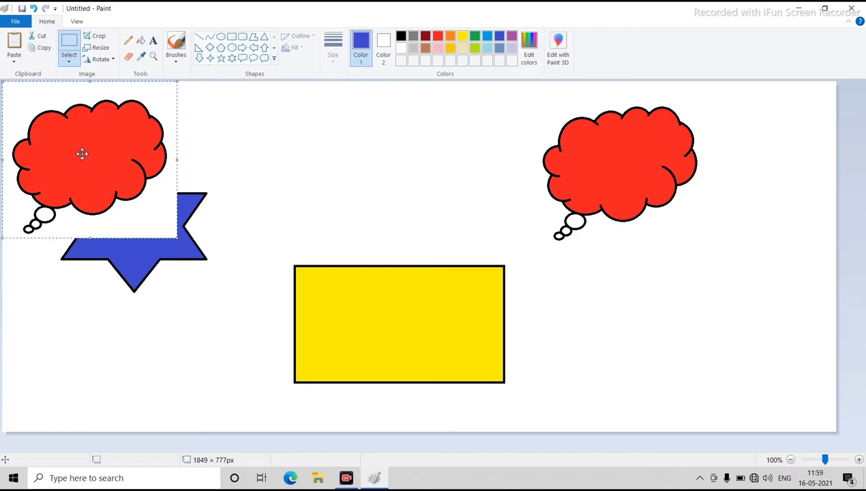
left_click_drag(82, 153, 373, 165)
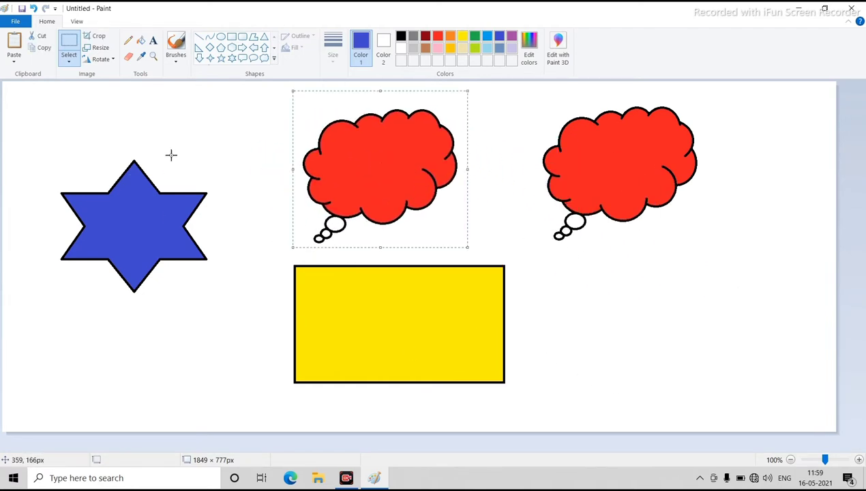
left_click(158, 90)
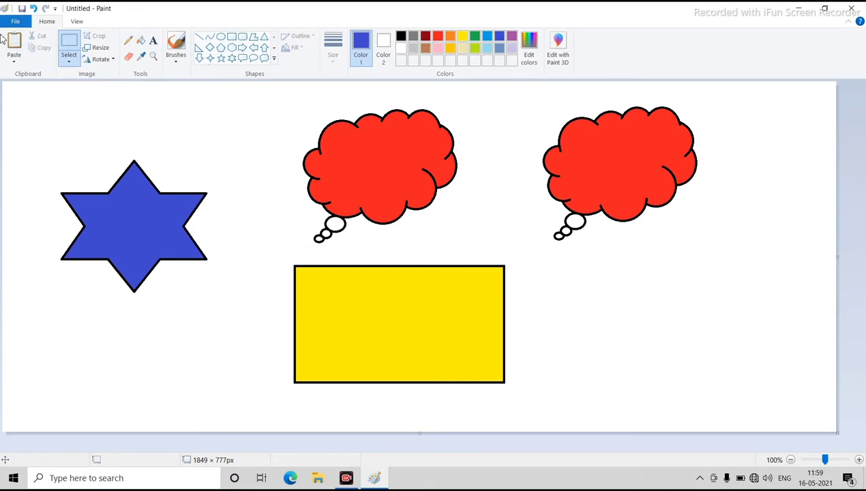
- Delete the blue star using a rectangular selection of about 464 × 426 px and undo the deletion
left_click_drag(31, 133, 239, 324)
key("Delete")
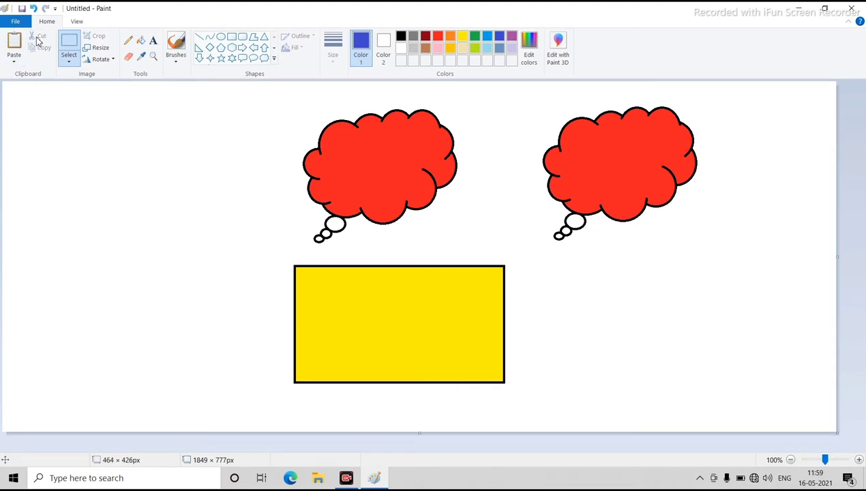
key("ctrl+z")
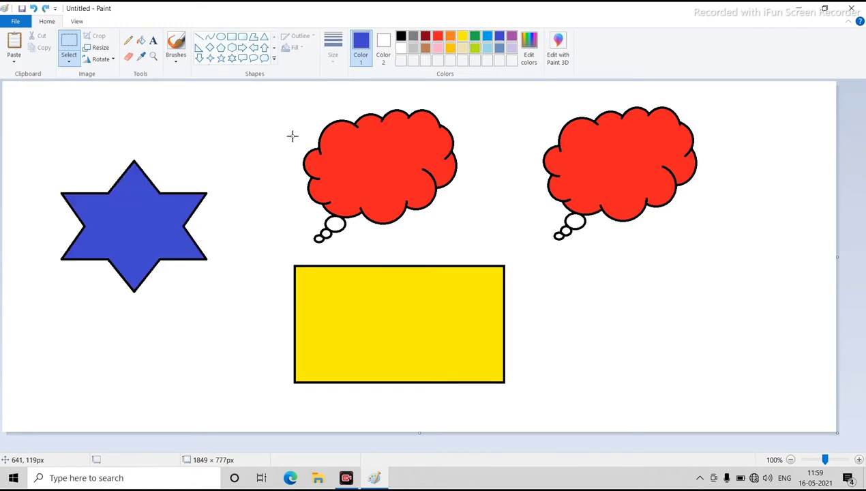
- Undo the extra pasted cloud and the cut-and-paste moves of the red cloud and yellow rectangle
key("ctrl+z")
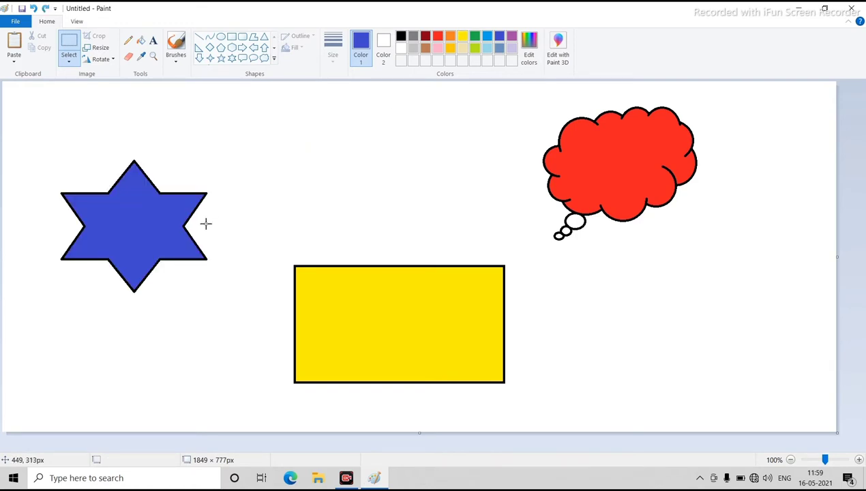
key("ctrl+z")
key("ctrl+z")
key("ctrl+z")
key("ctrl+z")
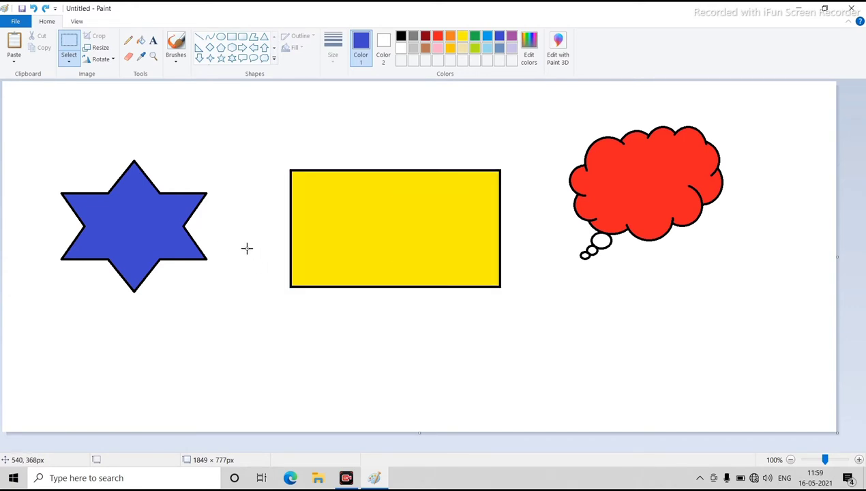
- Examine the available selection shapes and selection options
left_click(69, 61)
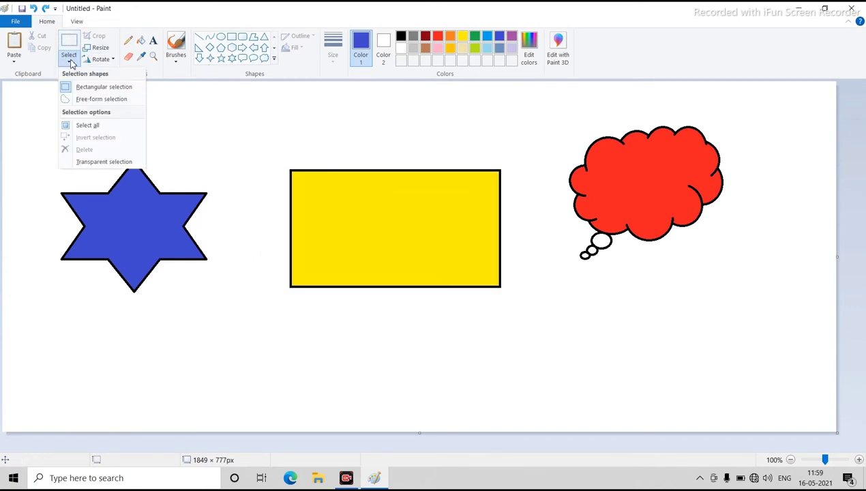
left_click(68, 63)
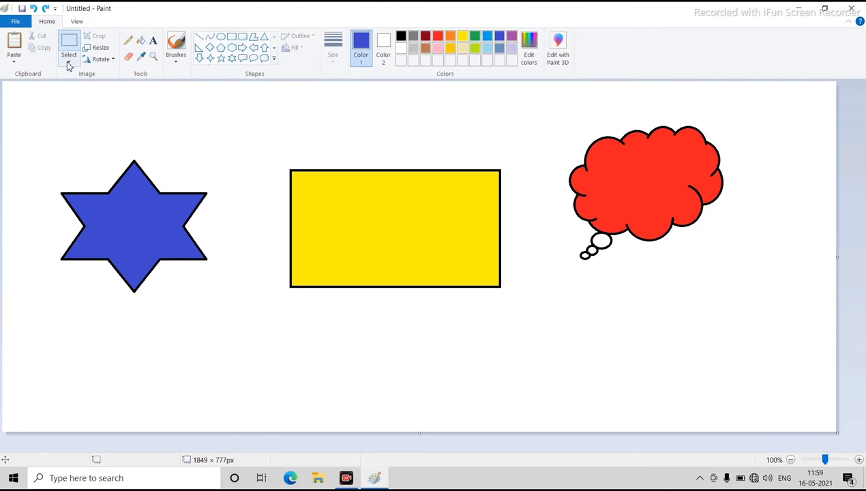
left_click(68, 64)
left_click(68, 63)
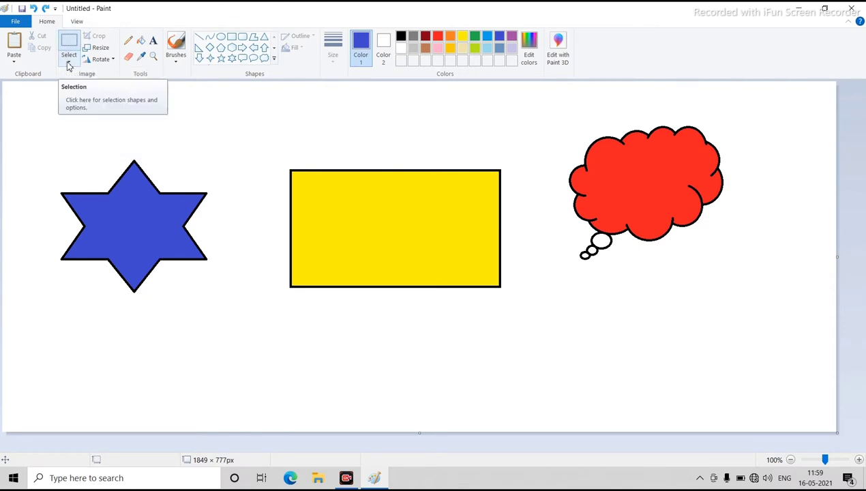
left_click(68, 63)
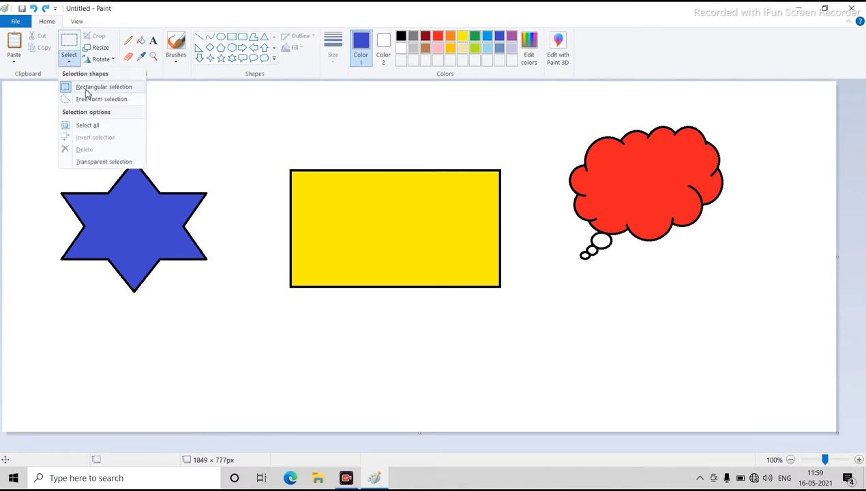
left_click(69, 62)
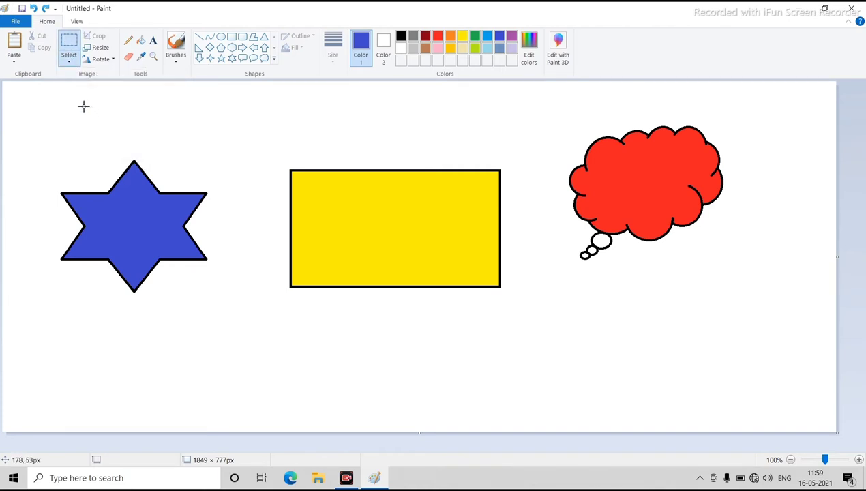
left_click(71, 53)
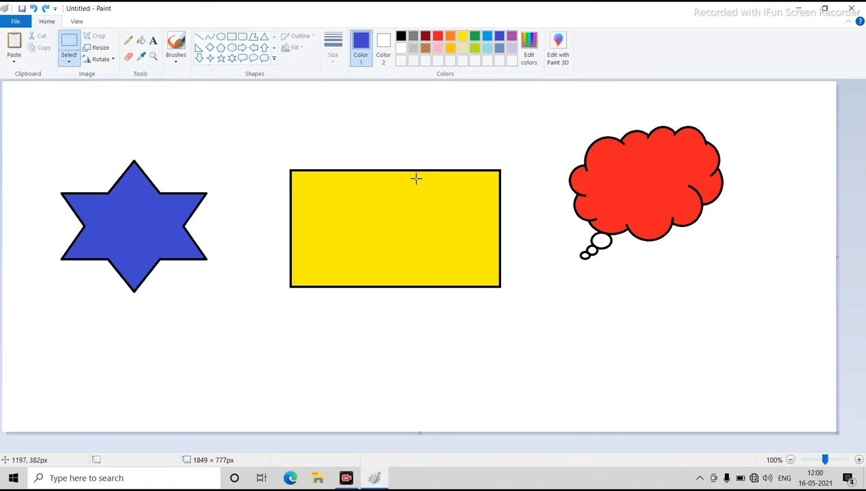
left_click(70, 62)
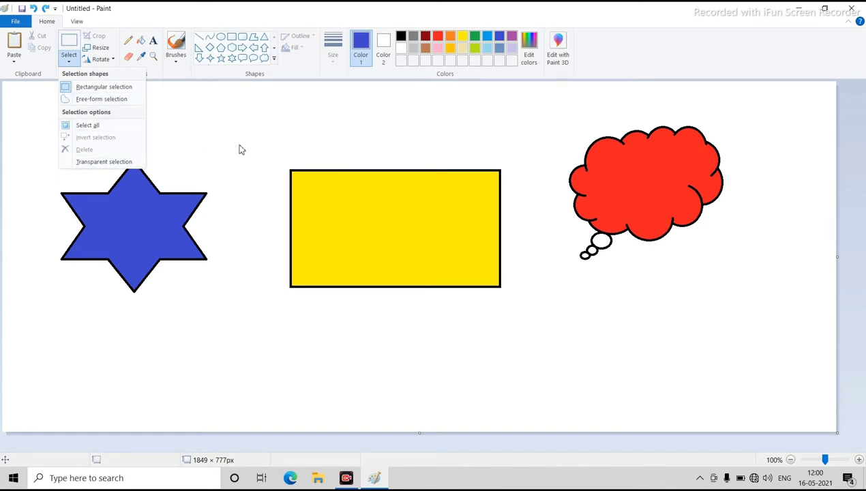
left_click(71, 41)
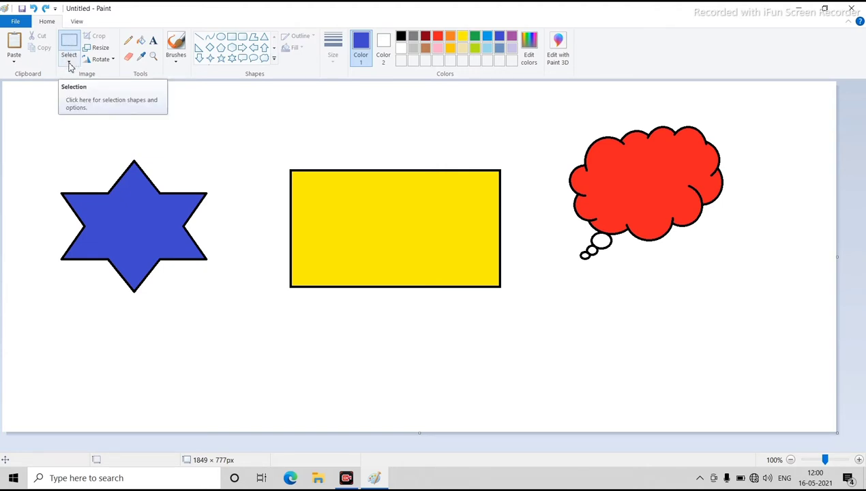
left_click(69, 63)
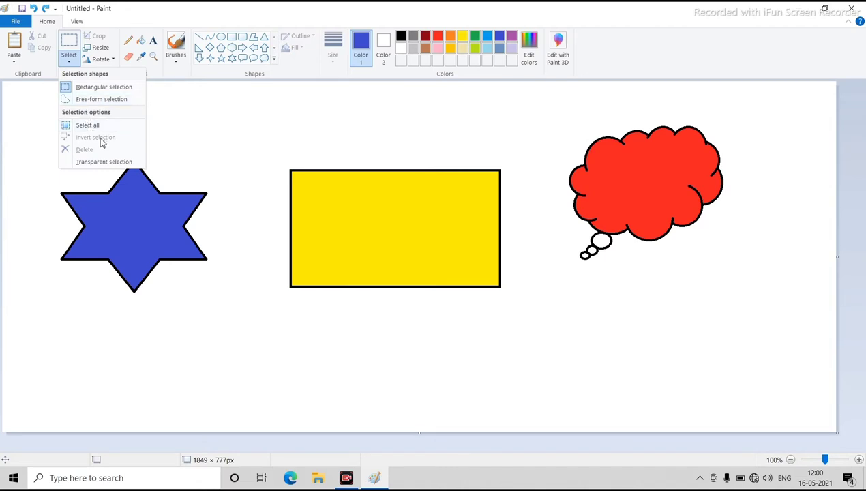
- Select the blue star with a rectangular selection of about 400 × 343 px and deselect it
left_click(89, 87)
left_click_drag(43, 145, 224, 301)
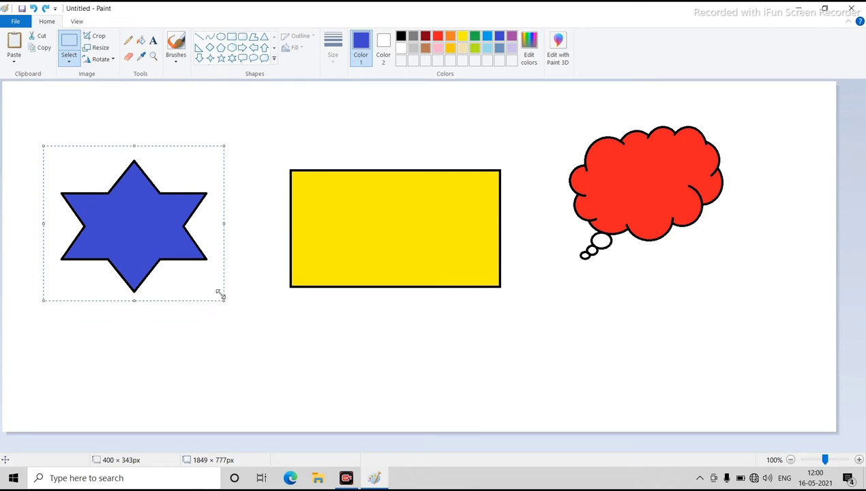
left_click(279, 331)
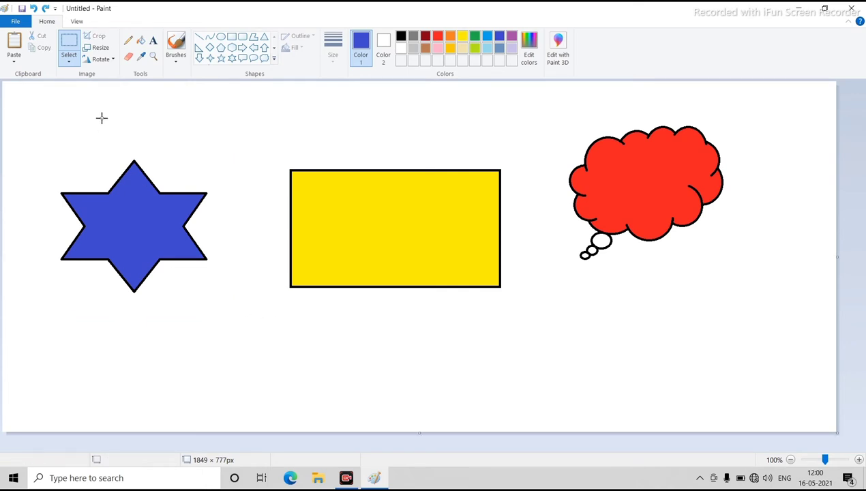
- Outline the blue star with a free-form selection, move the selected part downward, and undo the move
left_click(68, 65)
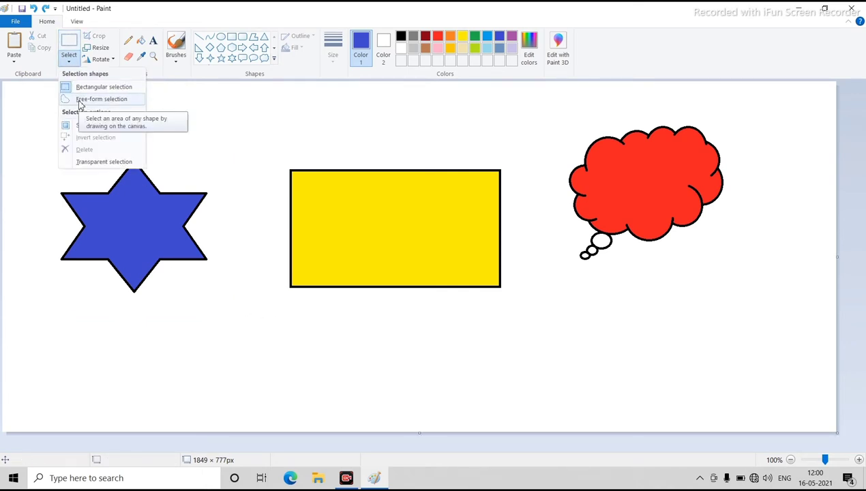
left_click(80, 100)
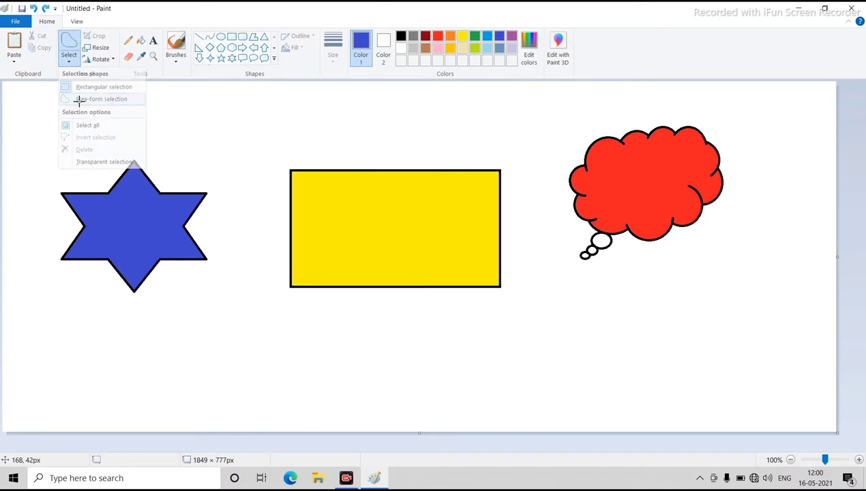
mouse_move(45, 281)
left_mouse_down()
mouse_move(72, 226)
mouse_move(79, 248)
mouse_move(126, 236)
mouse_move(138, 216)
mouse_move(159, 223)
mouse_move(165, 209)
mouse_move(183, 206)
mouse_move(213, 181)
mouse_move(350, 122)
mouse_move(382, 134)
mouse_move(397, 169)
mouse_move(394, 333)
mouse_move(284, 368)
mouse_move(109, 348)
mouse_move(64, 326)
mouse_move(47, 277)
left_mouse_up()
left_click_drag(146, 243, 149, 339)
key("ctrl+z")
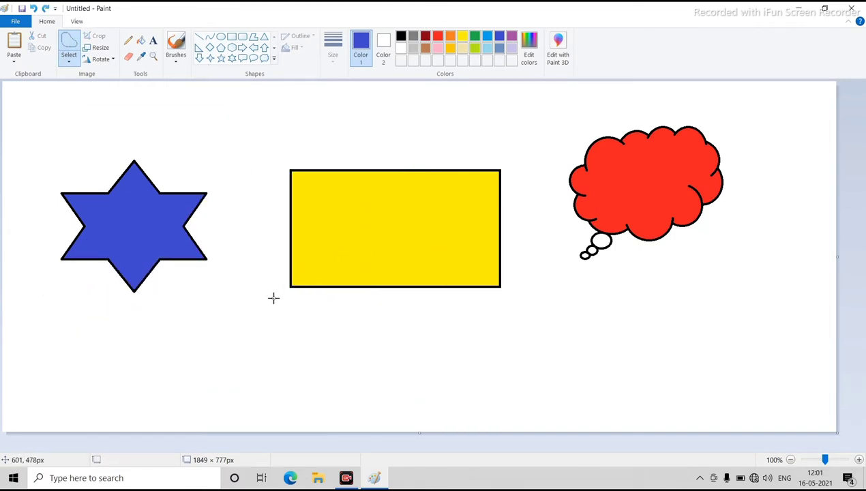
- Move parts of the yellow rectangle and red cloud downward with one free-form selection, and undo the move
mouse_move(275, 296)
left_mouse_down()
mouse_move(294, 251)
mouse_move(384, 183)
mouse_move(440, 157)
mouse_move(557, 132)
mouse_move(635, 149)
mouse_move(680, 218)
mouse_move(684, 270)
mouse_move(593, 343)
mouse_move(555, 360)
mouse_move(484, 335)
mouse_move(477, 266)
mouse_move(455, 244)
mouse_move(334, 318)
mouse_move(294, 326)
mouse_move(276, 295)
left_mouse_up()
left_click_drag(394, 248, 397, 318)
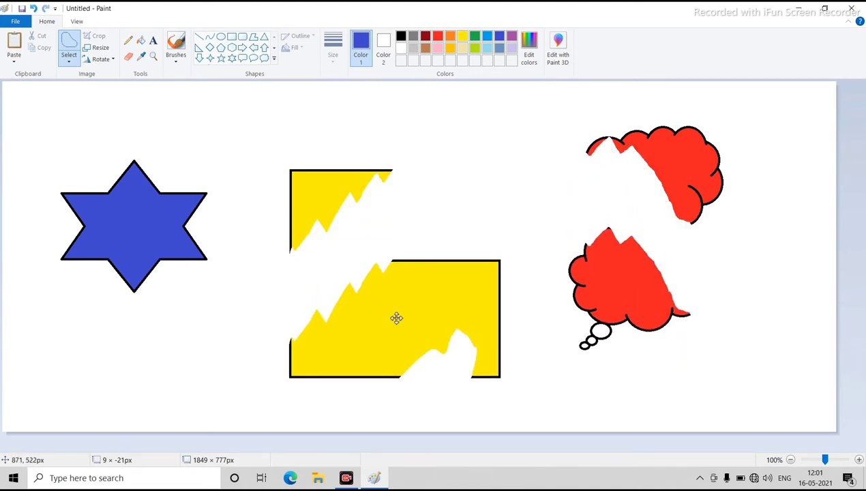
left_click_drag(474, 306, 467, 365)
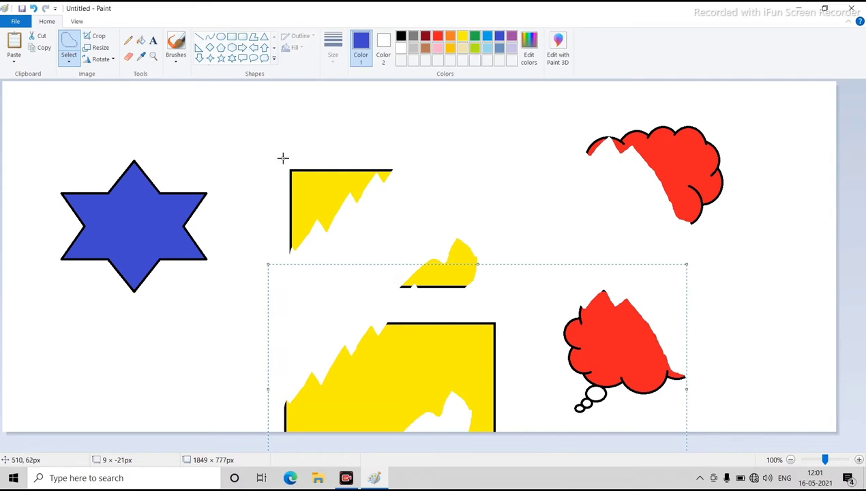
key("ctrl+z")
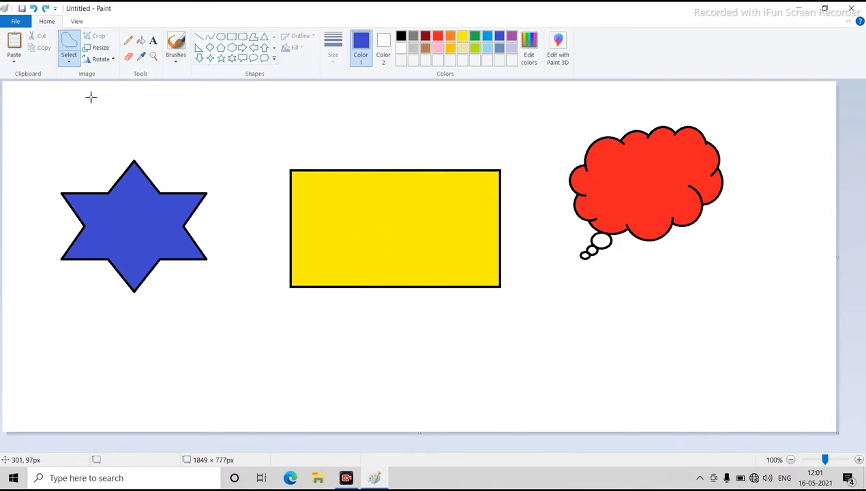
- Select the whole canvas, remove all three shapes with the Delete selection option, and undo the deletion
left_click(69, 63)
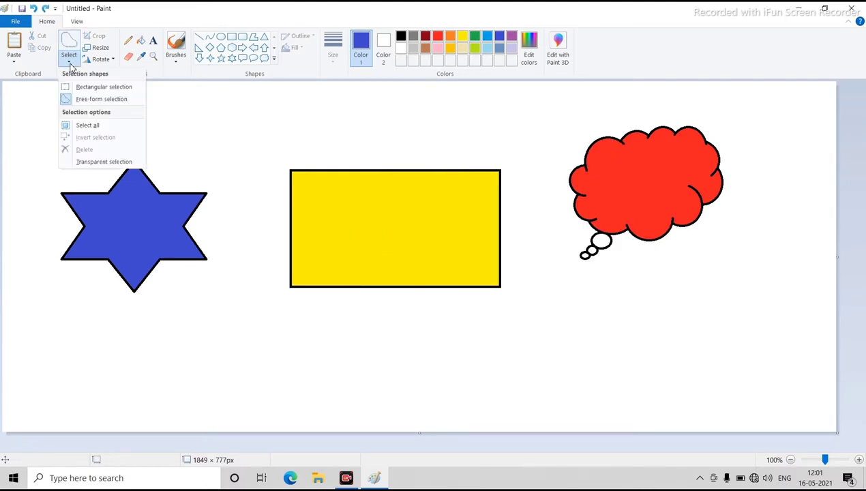
left_click(86, 127)
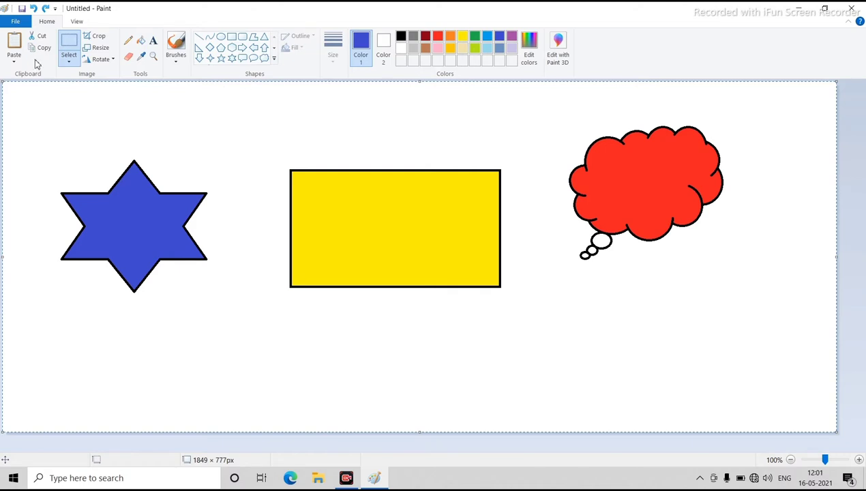
left_click(70, 62)
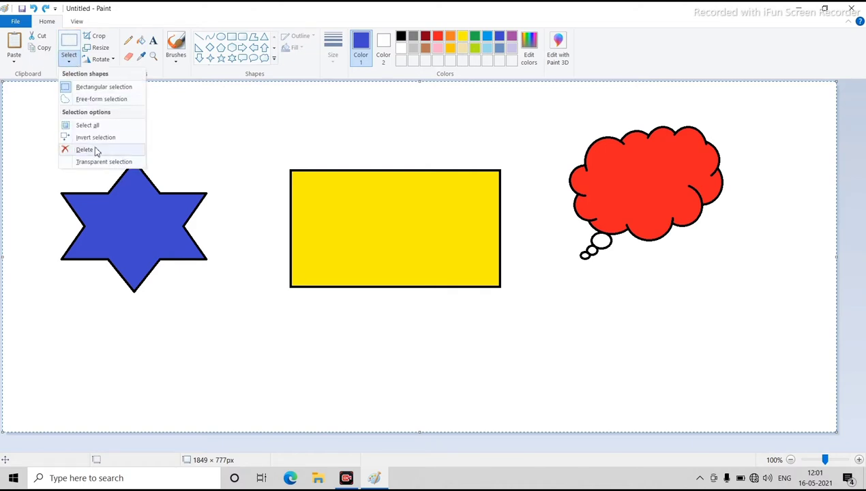
left_click(84, 150)
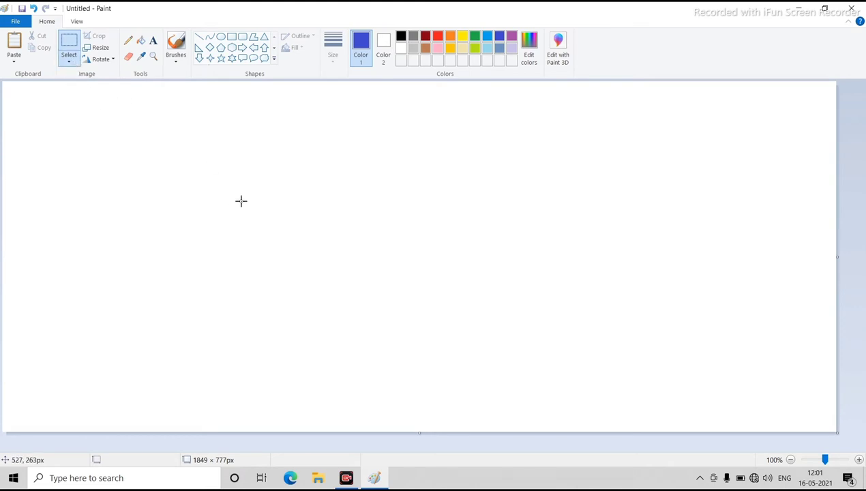
key("ctrl+z")
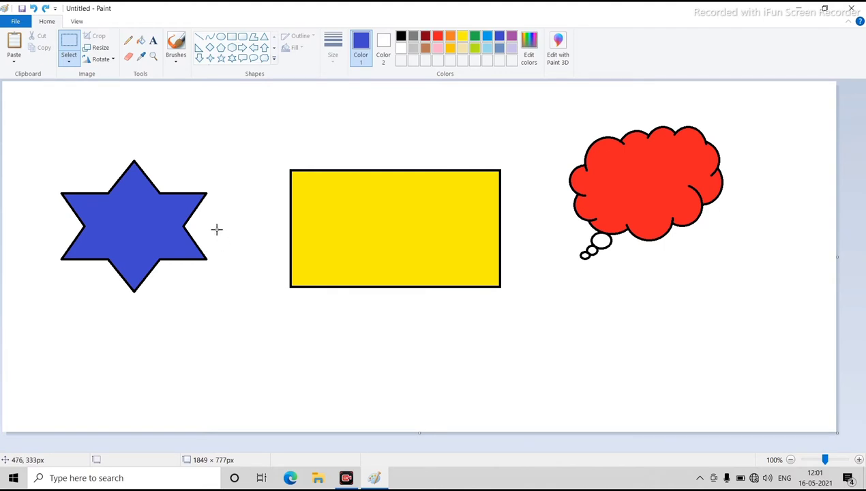
- Review the selection options, delete the entire drawing after selecting all, and undo the deletion
left_click(69, 58)
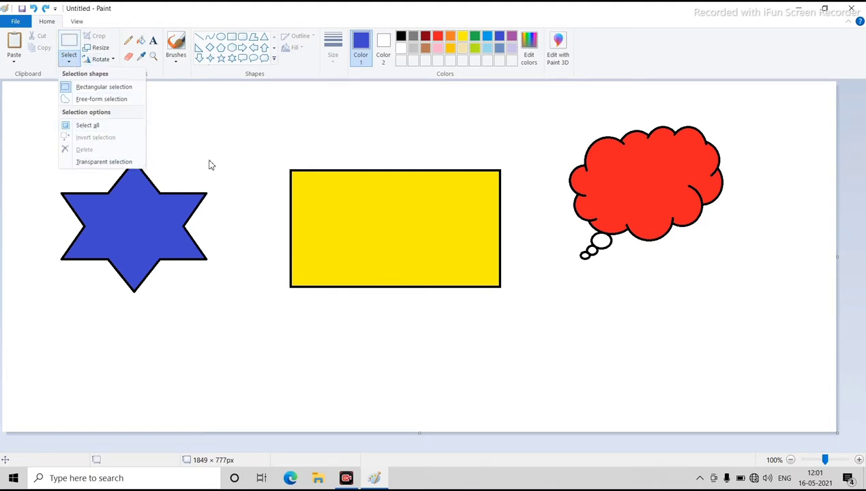
left_click(181, 148)
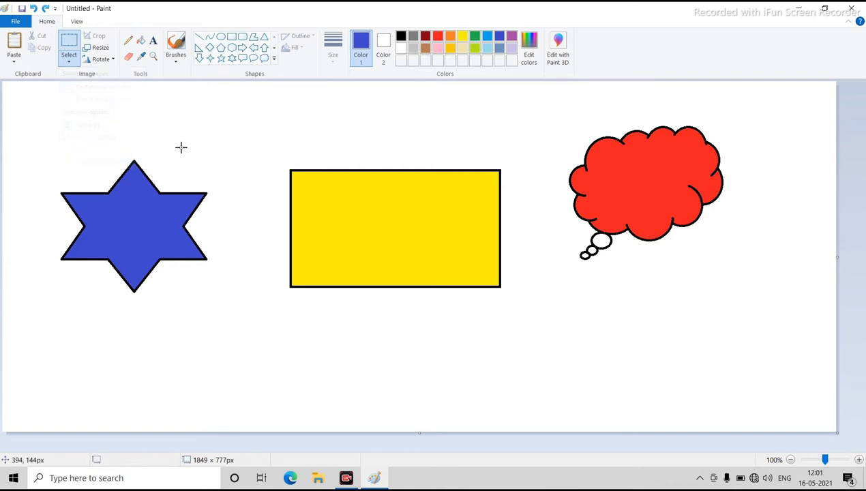
key("ctrl+a")
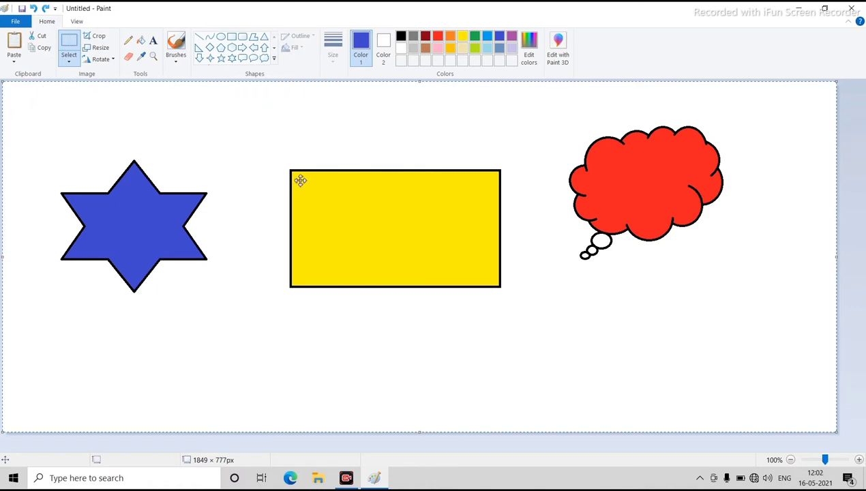
key("Delete")
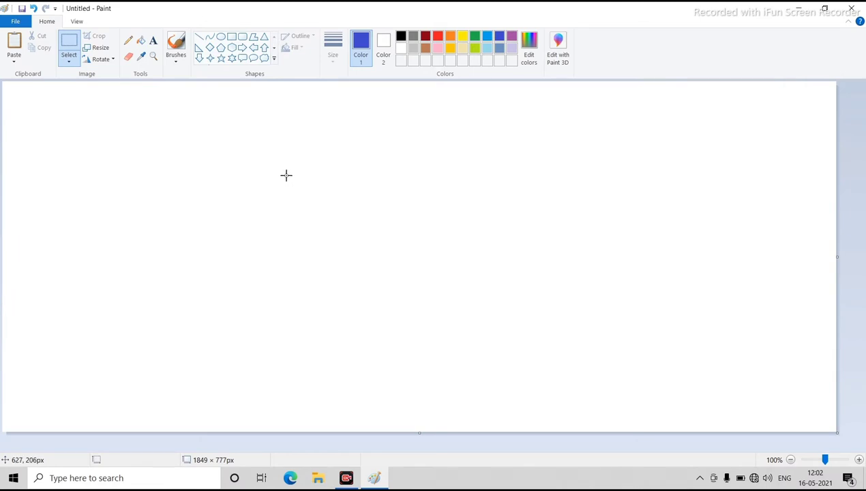
key("ctrl+z")
- Repeat selecting all and deleting the whole drawing two more times, undoing each deletion
left_click(71, 63)
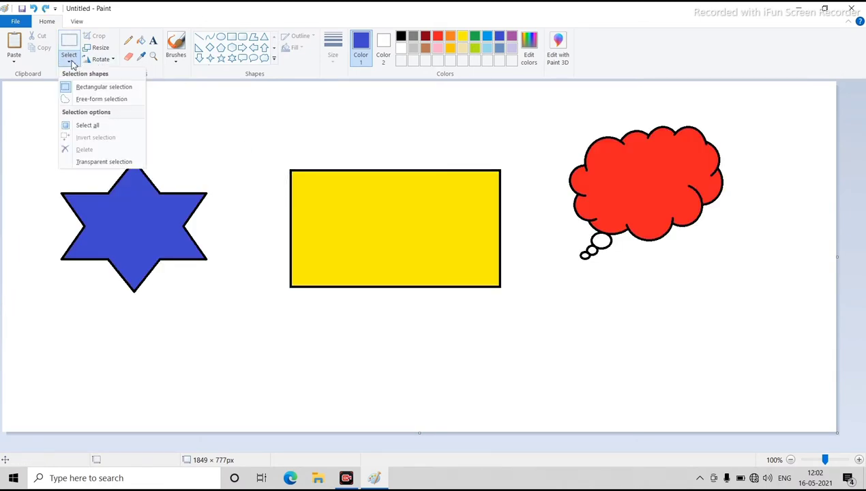
left_click(88, 125)
left_click(69, 61)
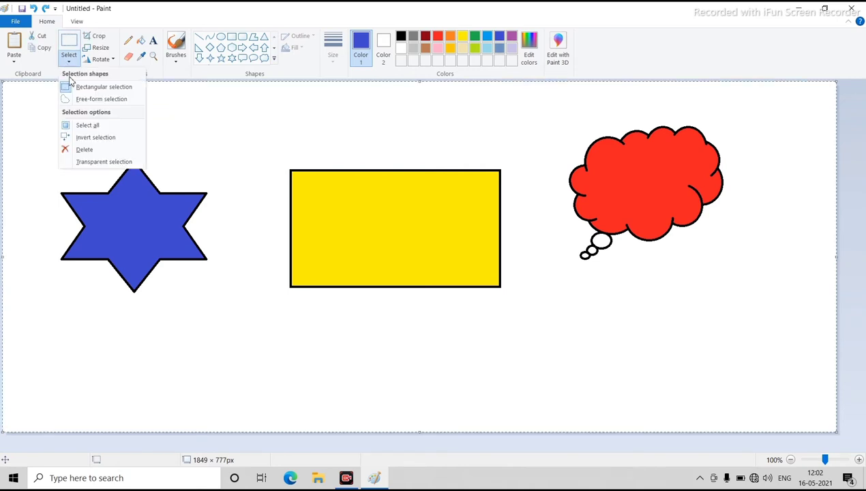
left_click(85, 150)
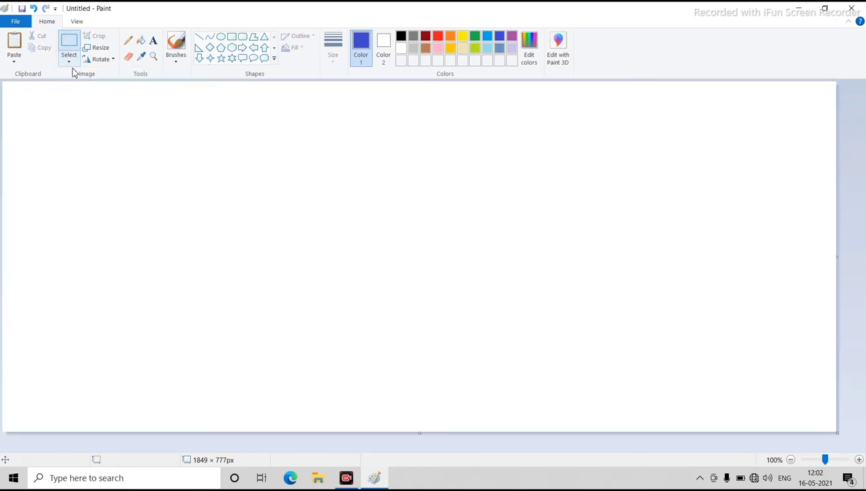
key("ctrl+z")
key("ctrl+a")
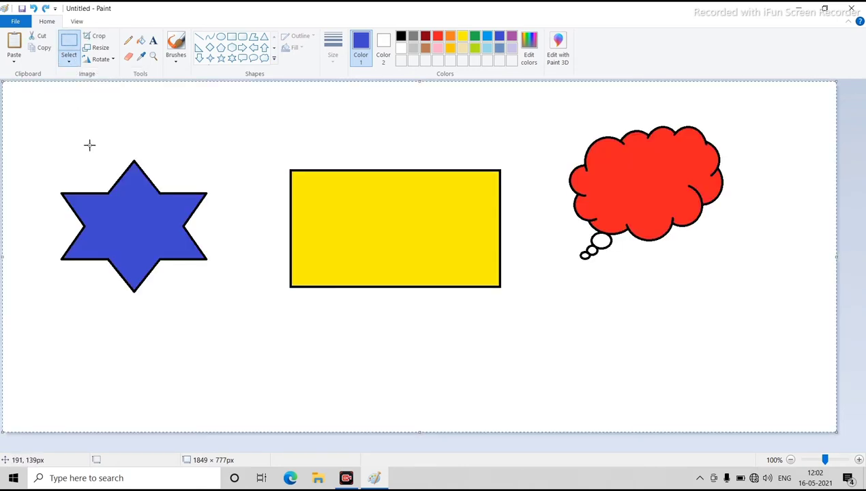
key("Delete")
key("ctrl+z")
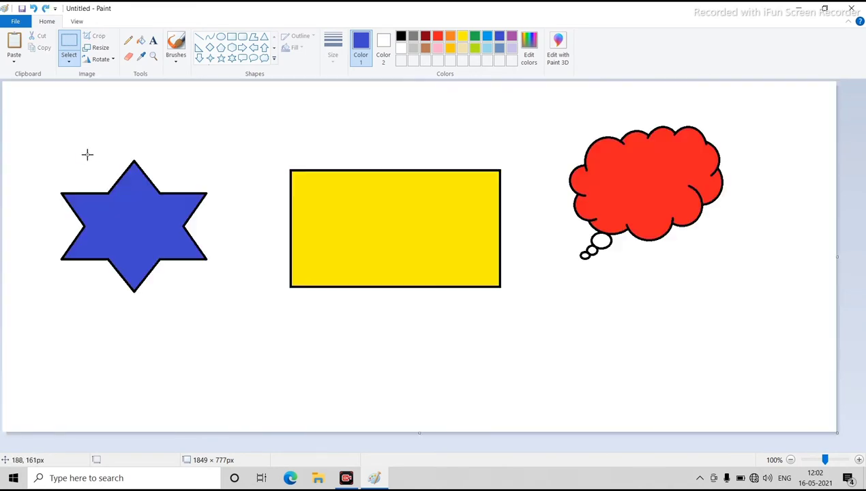
- Invert a rectangular selection of about 583 × 409 px around the yellow rectangle, delete everything outside it, and undo the deletion
left_click(68, 61)
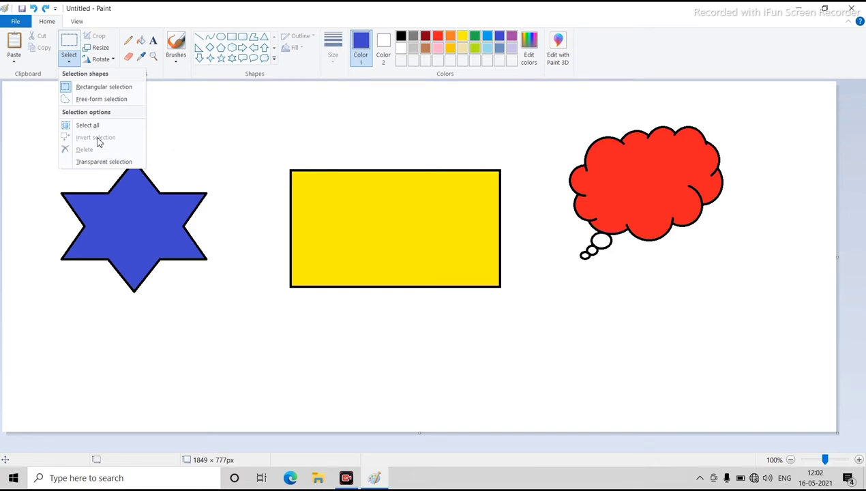
left_click(69, 41)
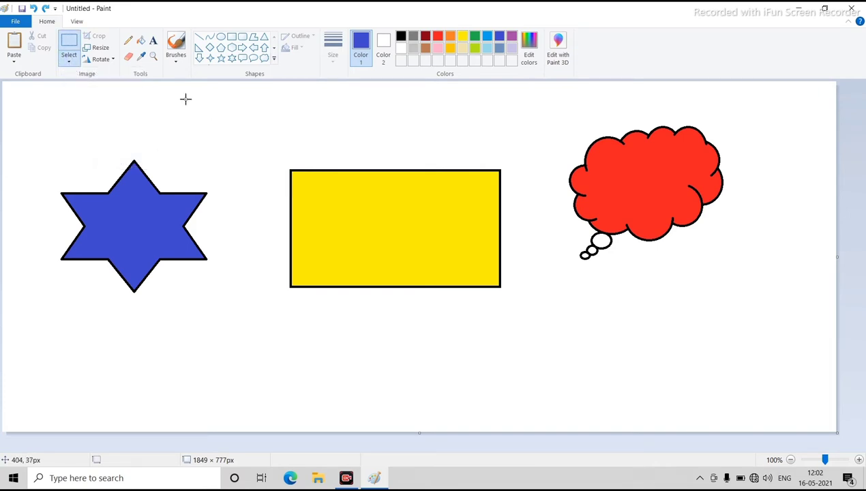
left_click_drag(266, 138, 527, 320)
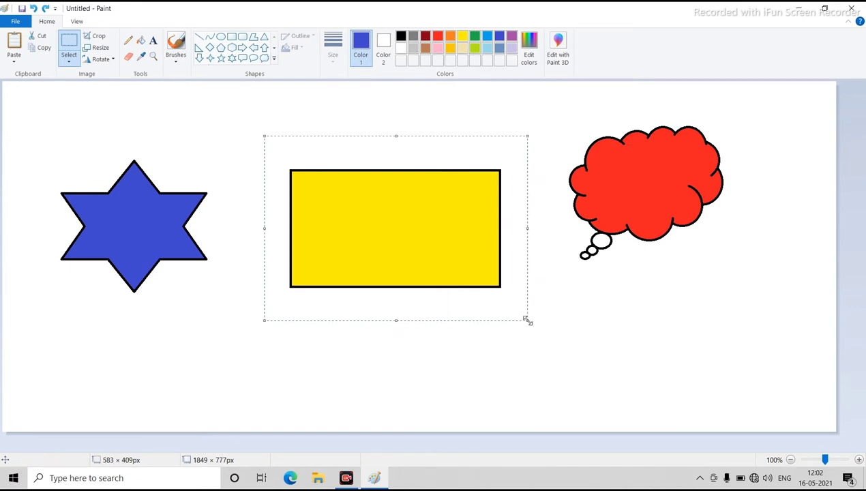
left_click(69, 61)
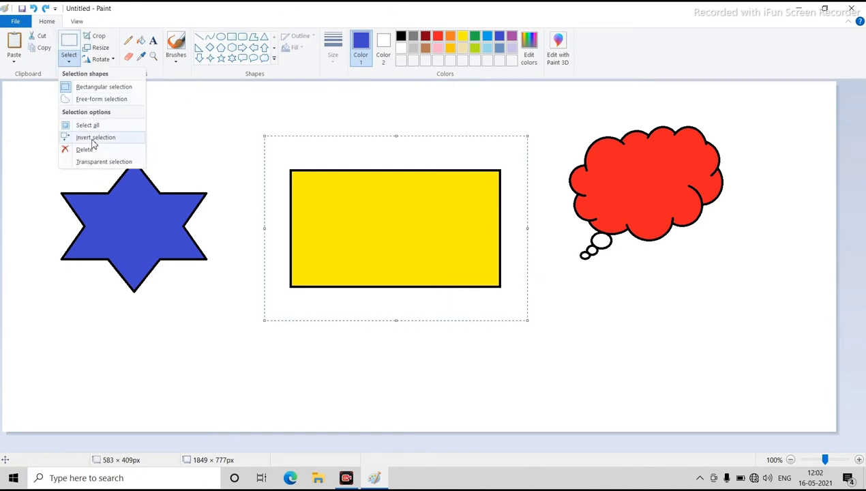
left_click(93, 138)
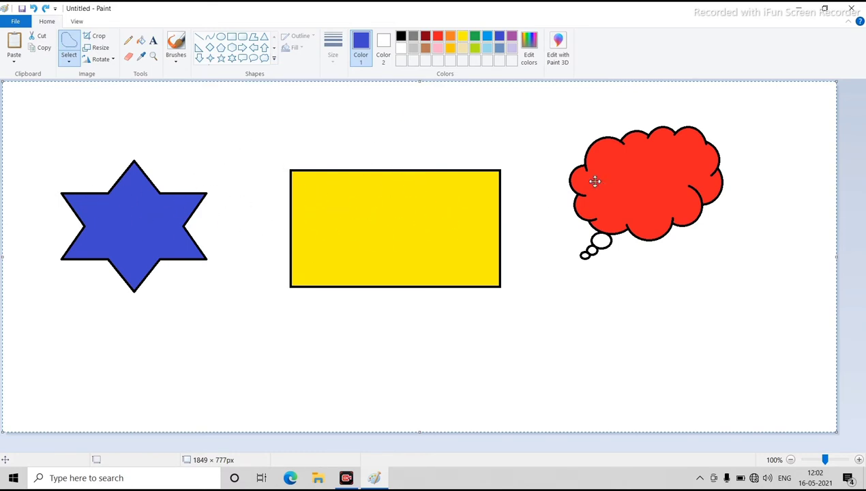
key("ctrl+z")
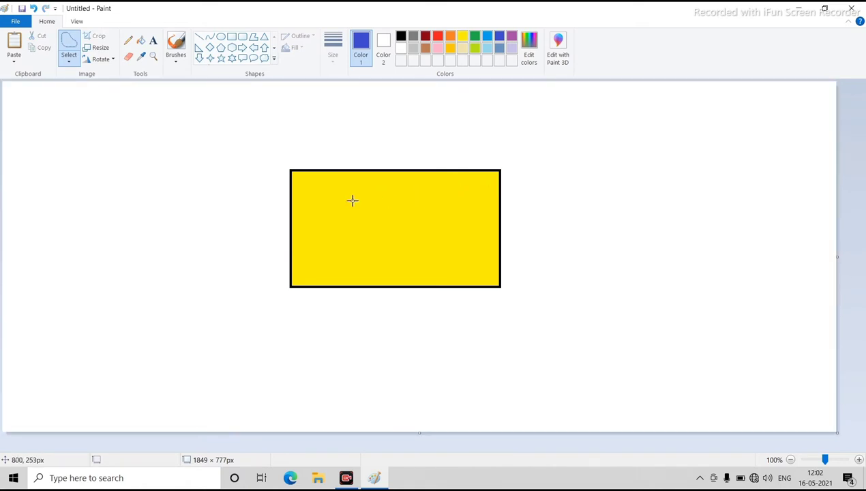
key("ctrl+y")
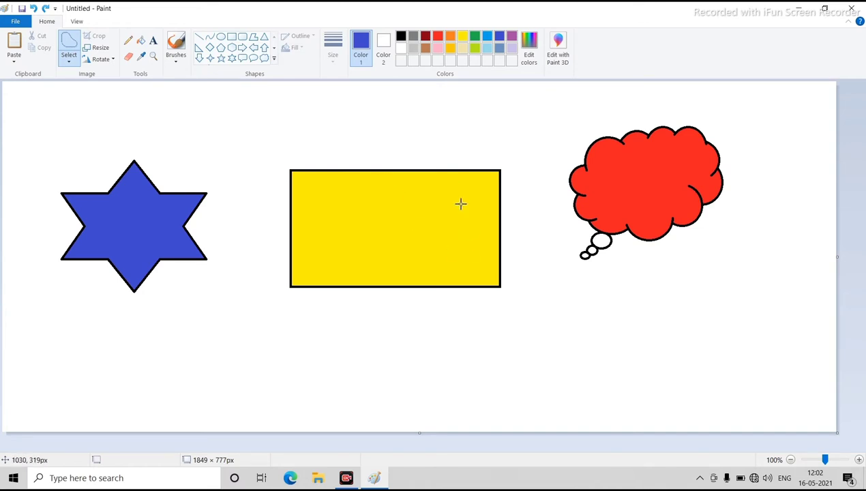
- Invert a rectangular selection of about 444 × 405 px around the red cloud, delete everything outside it, and undo the deletion
left_click_drag(553, 101, 588, 238)
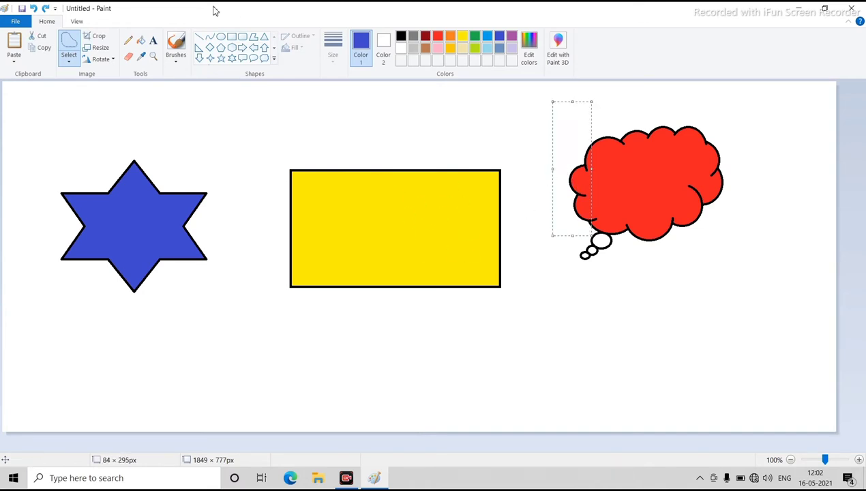
left_click(69, 60)
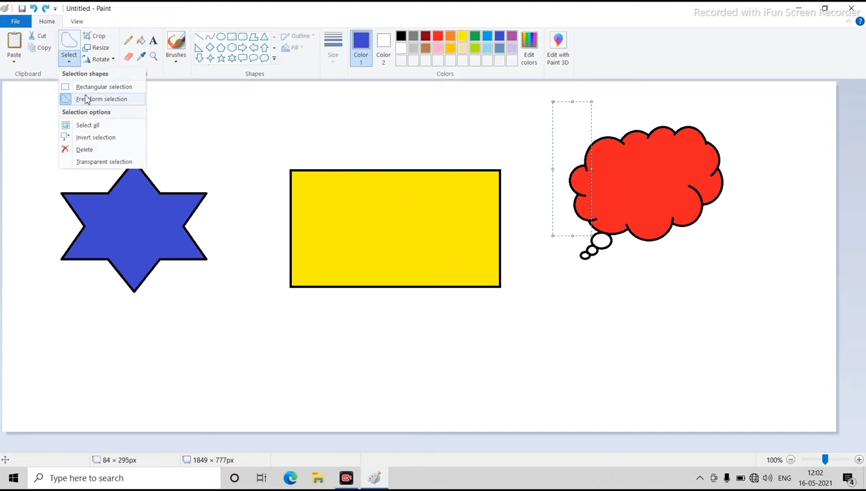
left_click(87, 87)
left_click_drag(545, 103, 746, 285)
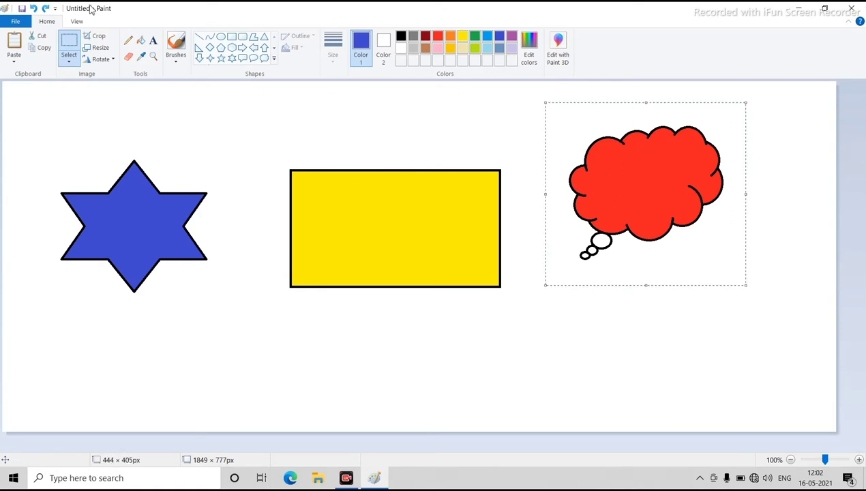
left_click(74, 63)
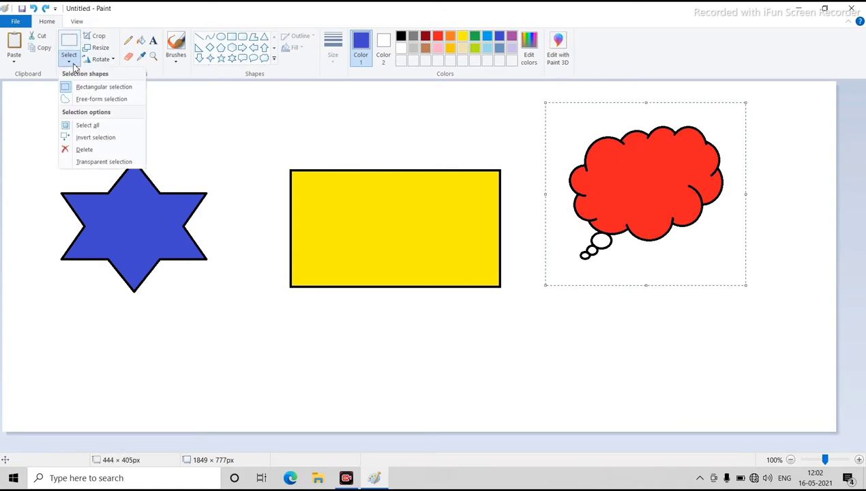
left_click(94, 139)
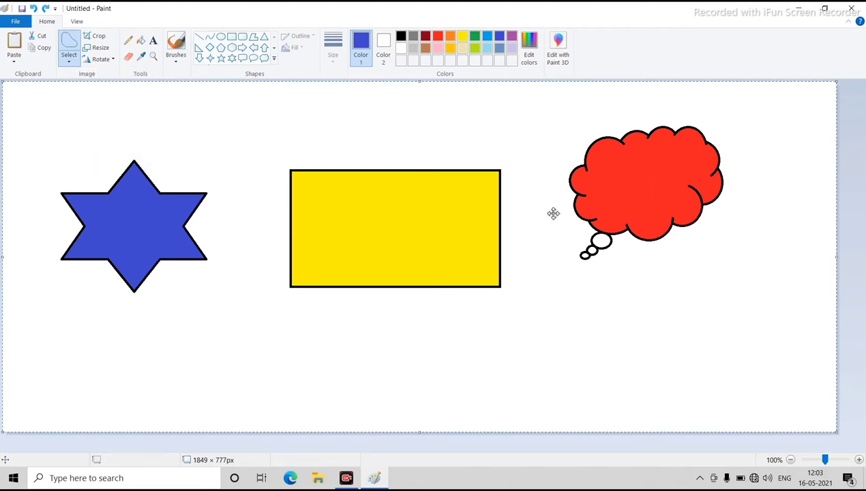
key("Delete")
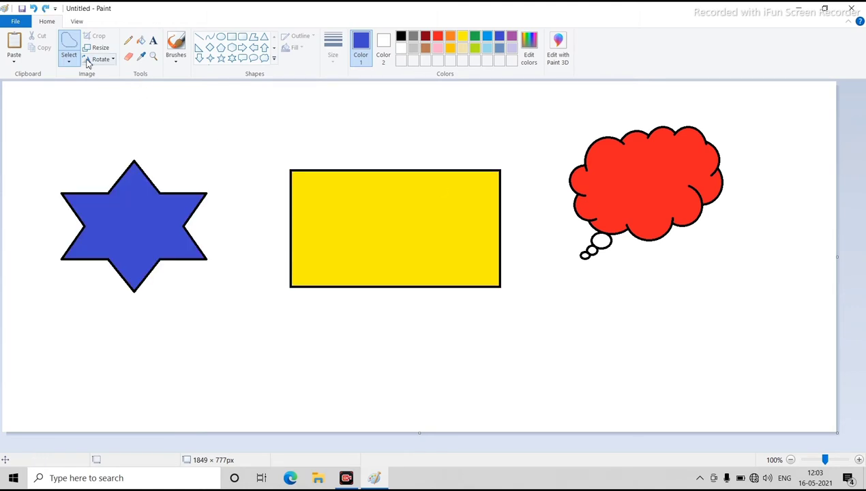
- Examine the Transparent selection option among the selection options
left_click(70, 63)
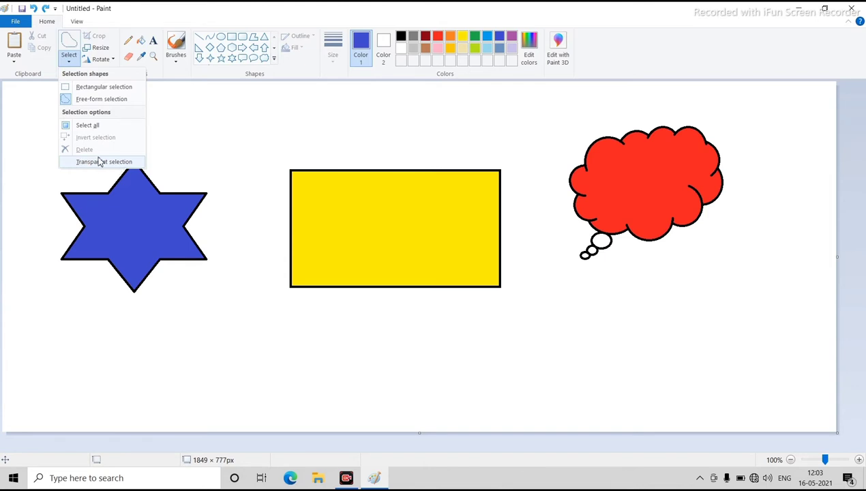
left_click(278, 202)
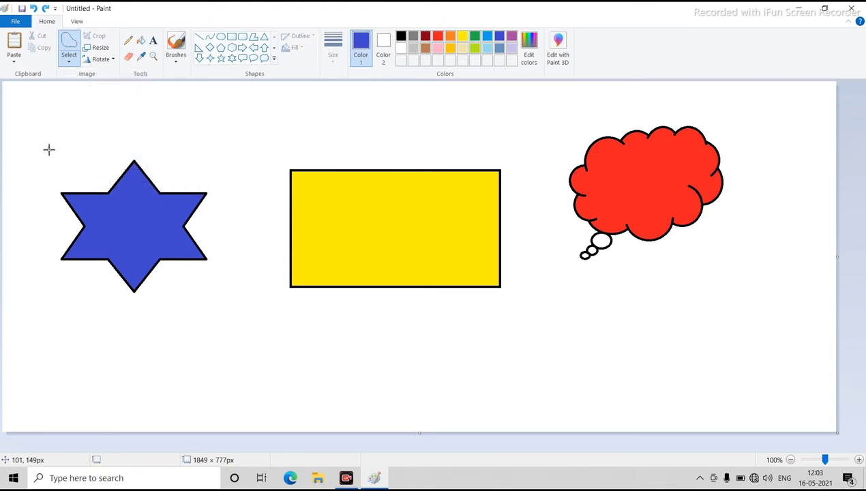
- Move a rectangular selection of about 428 × 427 px around the blue star onto the yellow rectangle and back beside it
left_click(68, 60)
left_click(88, 87)
left_click_drag(39, 136, 231, 311)
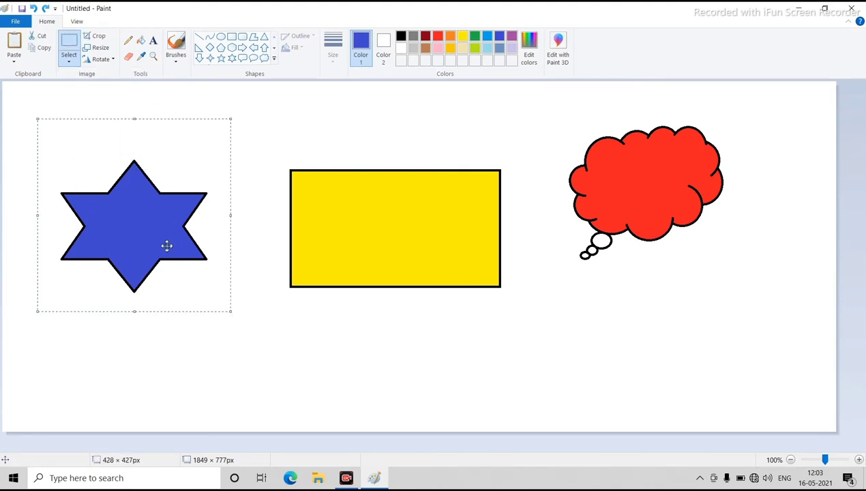
mouse_move(151, 246)
left_mouse_down()
mouse_move(220, 296)
mouse_move(309, 306)
mouse_move(433, 282)
mouse_move(424, 249)
mouse_move(398, 248)
mouse_move(413, 245)
left_mouse_up()
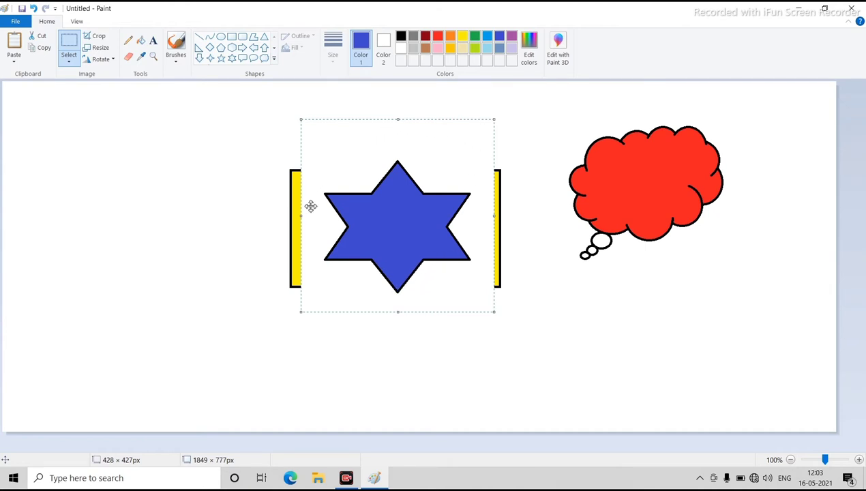
left_click_drag(384, 221, 136, 242)
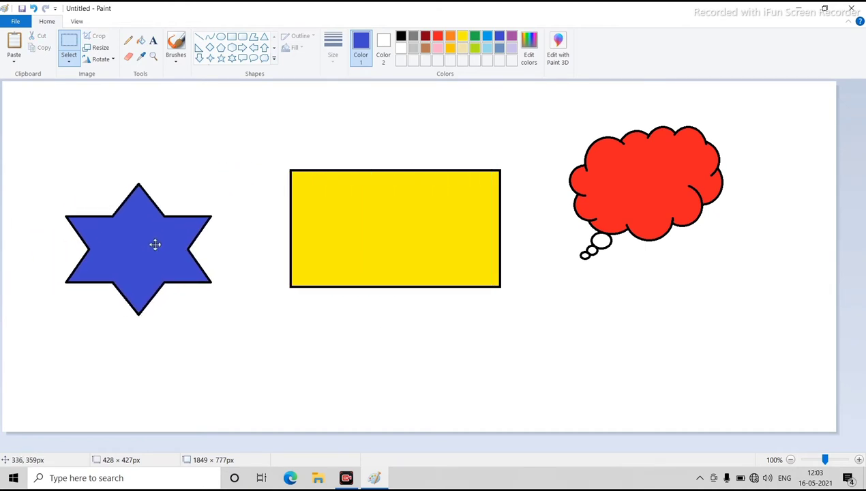
- Reselect the blue star with a rectangle of about 391 × 325 px, and move it over the yellow rectangle and back out
left_click(75, 42)
left_click_drag(48, 171, 224, 317)
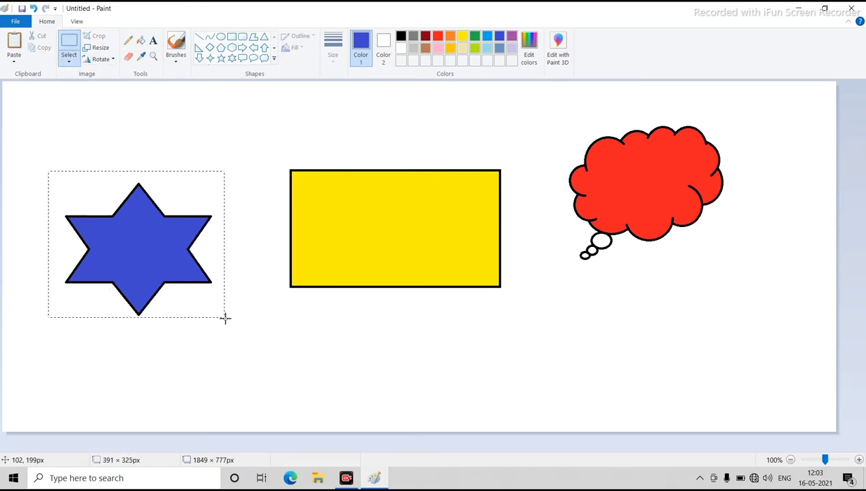
left_click_drag(157, 281, 411, 270)
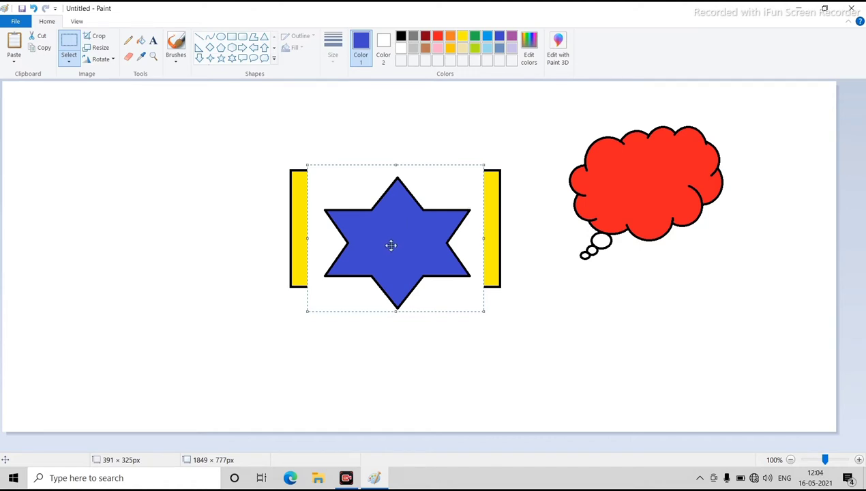
left_click_drag(391, 245, 158, 257)
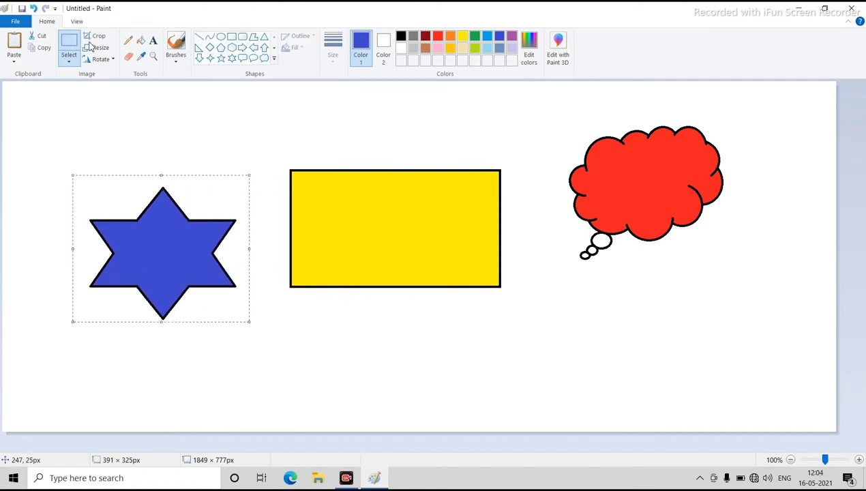
- Turn on Transparent selection, move the selected star over the yellow rectangle, and undo the move
left_click(68, 59)
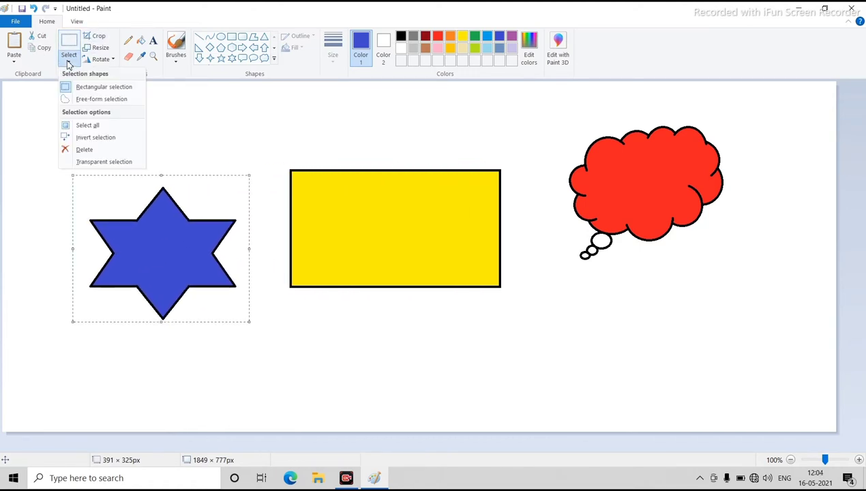
left_click(72, 163)
left_click_drag(151, 247, 381, 234)
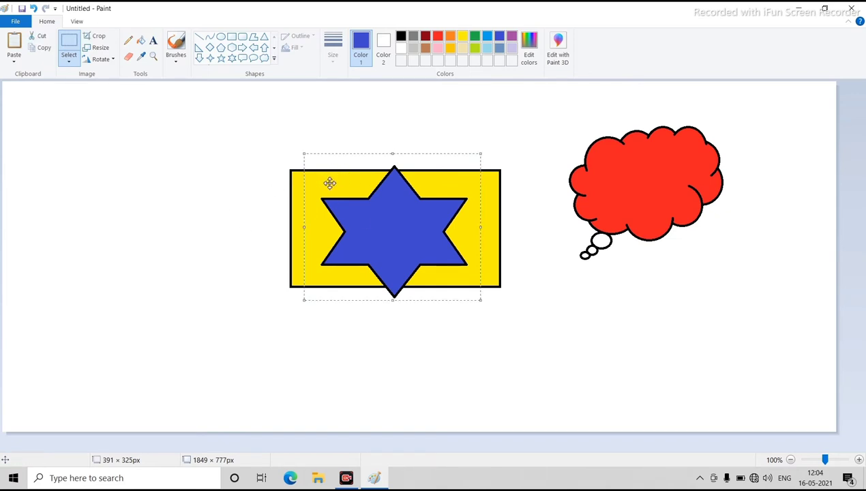
key("ctrl+z")
- Turn off Transparent selection and move a rectangular selection of about 413 × 413 px around the red cloud onto the yellow rectangle
left_click(69, 60)
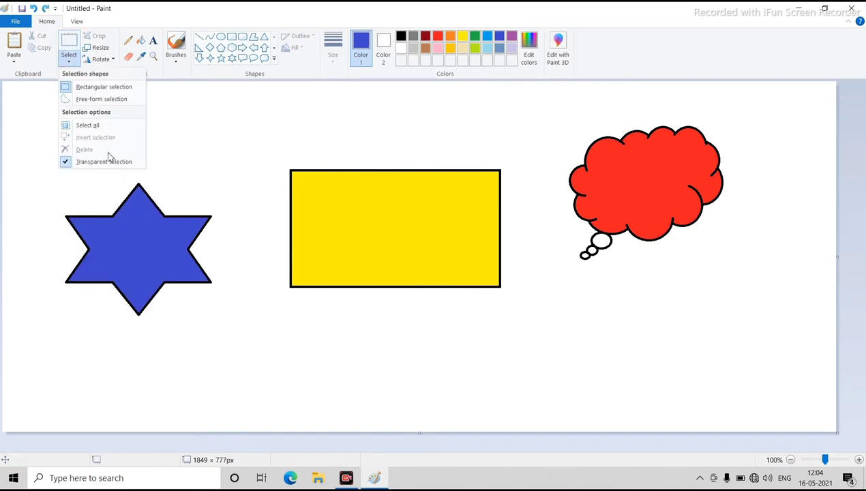
left_click(104, 163)
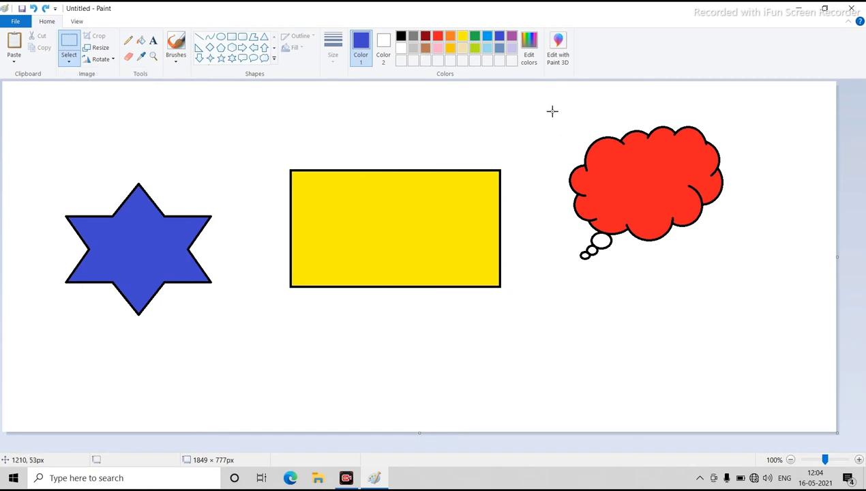
left_click_drag(549, 105, 467, 318)
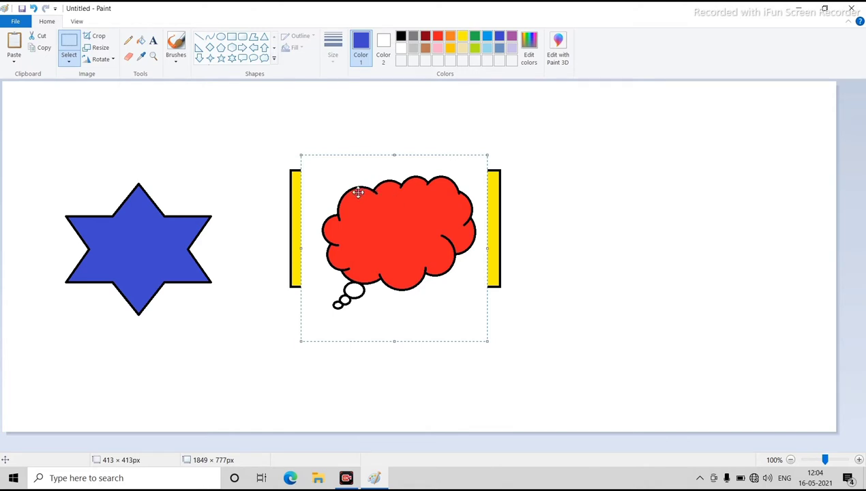
left_click_drag(348, 292, 344, 266)
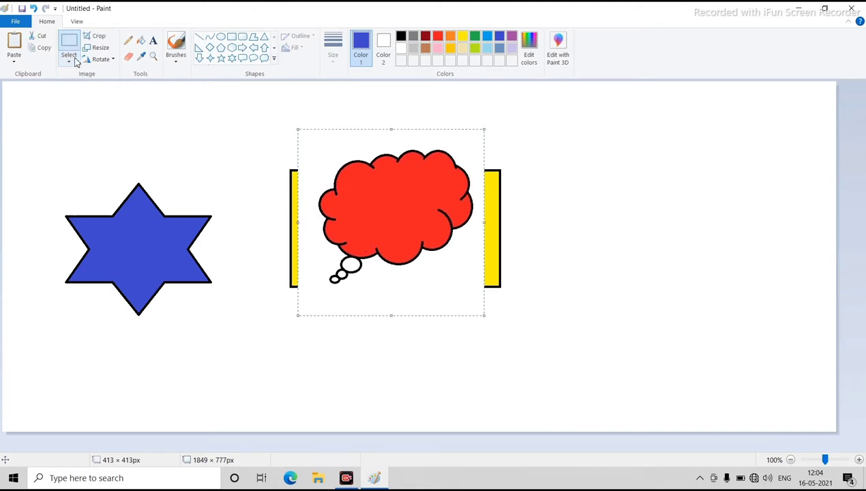
- Turn on Transparent selection for the selected cloud, shift it slightly down over the yellow rectangle, and deselect it
left_click(75, 60)
left_click(96, 163)
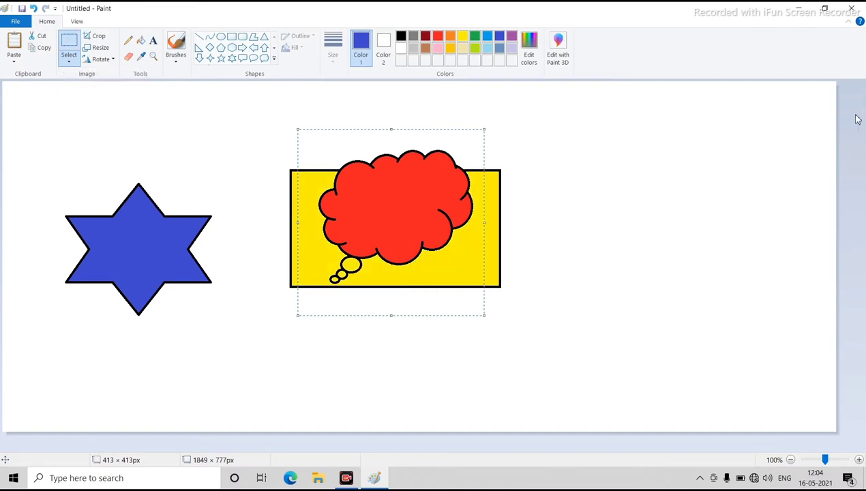
left_click_drag(414, 227, 415, 246)
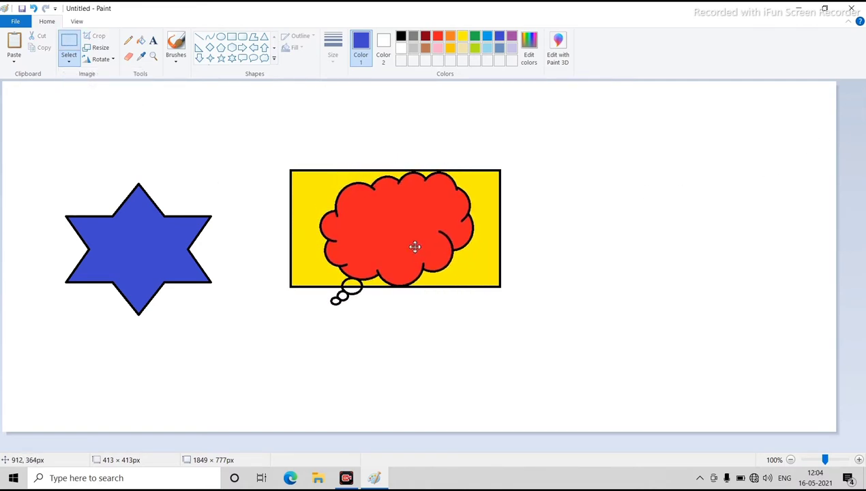
left_click_drag(415, 246, 415, 246)
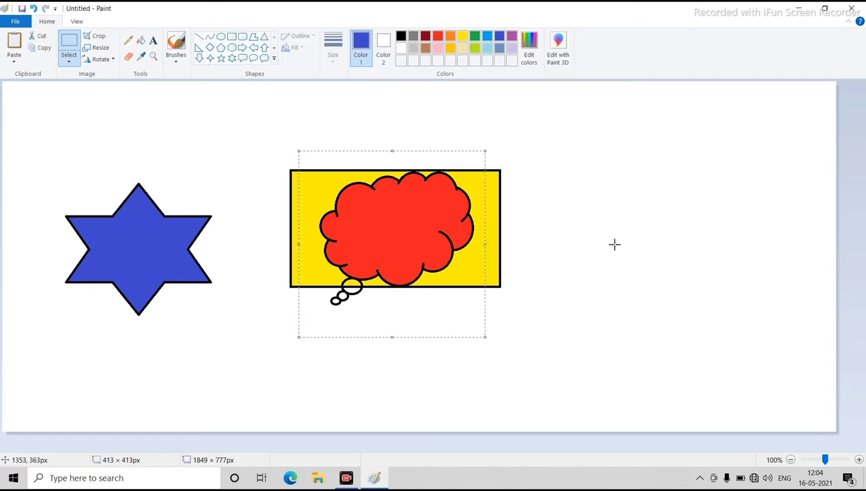
left_click(617, 235)
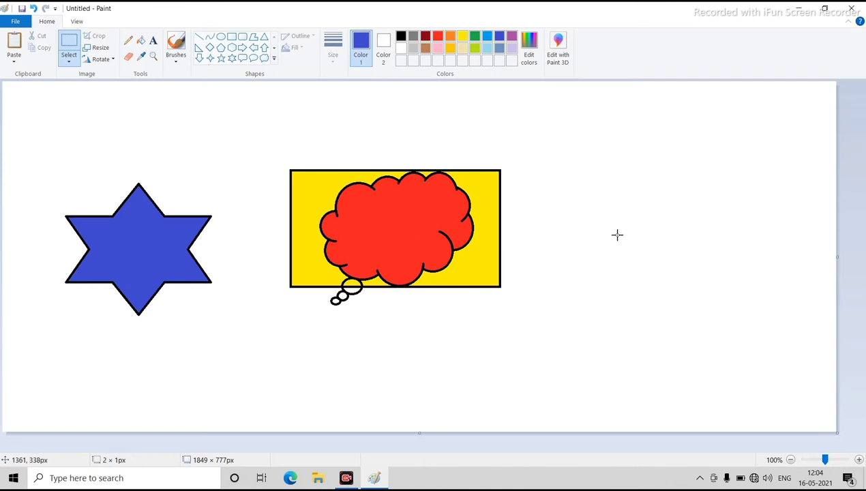
- Undo the red cloud's move and turn off Transparent selection
left_click(70, 62)
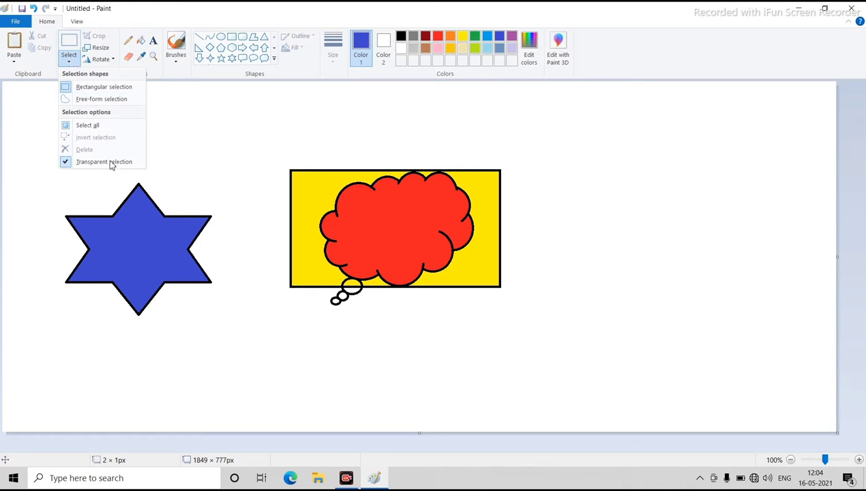
left_click(720, 267)
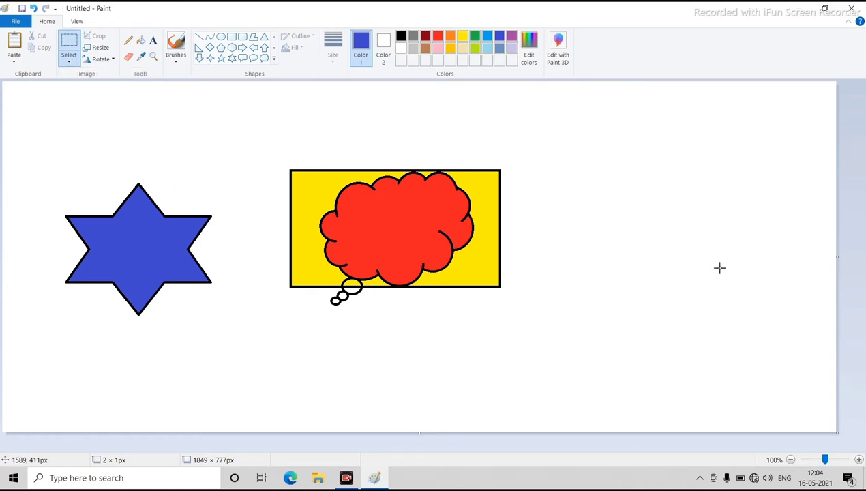
key("ctrl+z")
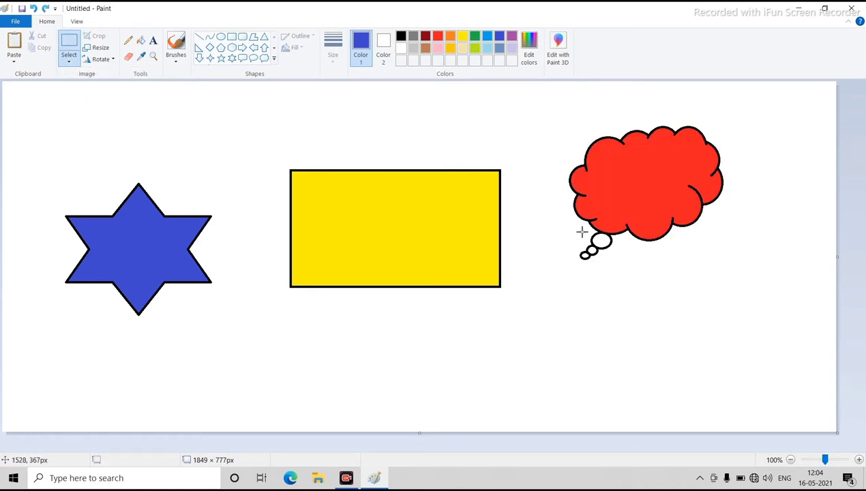
left_click(71, 61)
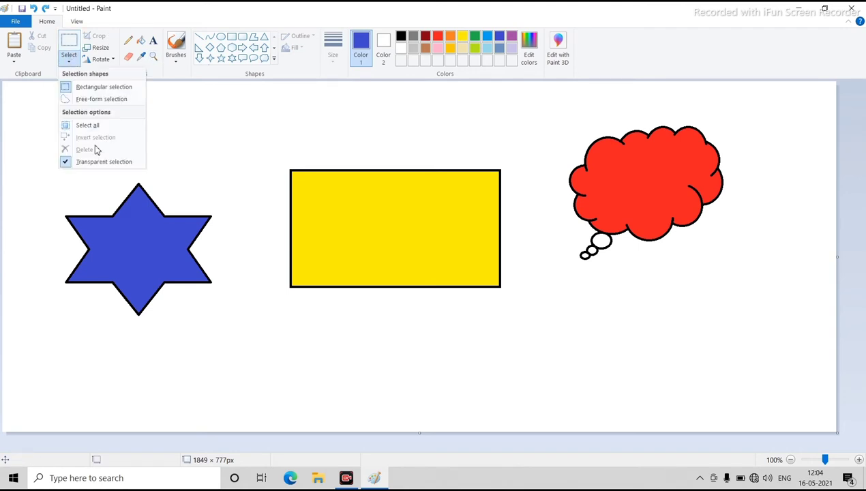
left_click(97, 161)
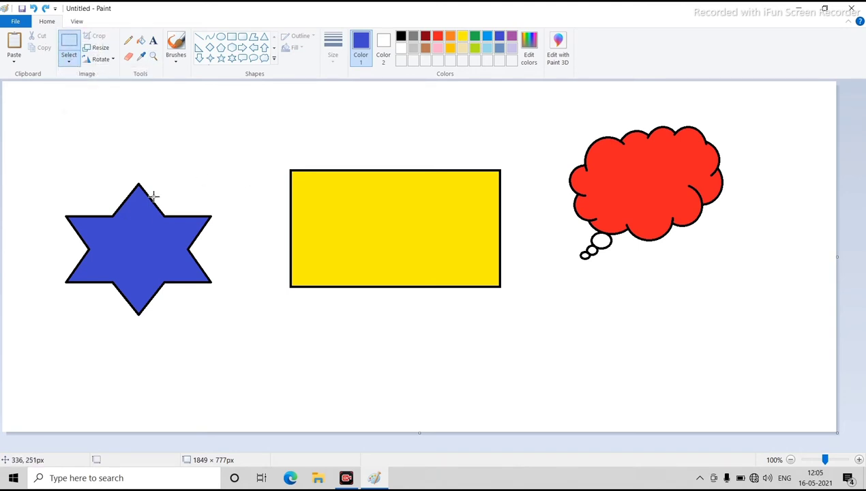
- Crop the picture to a rectangular selection of about 412 × 410 px around the blue star and narrow the canvas to about 212 px
left_click_drag(45, 151, 231, 334)
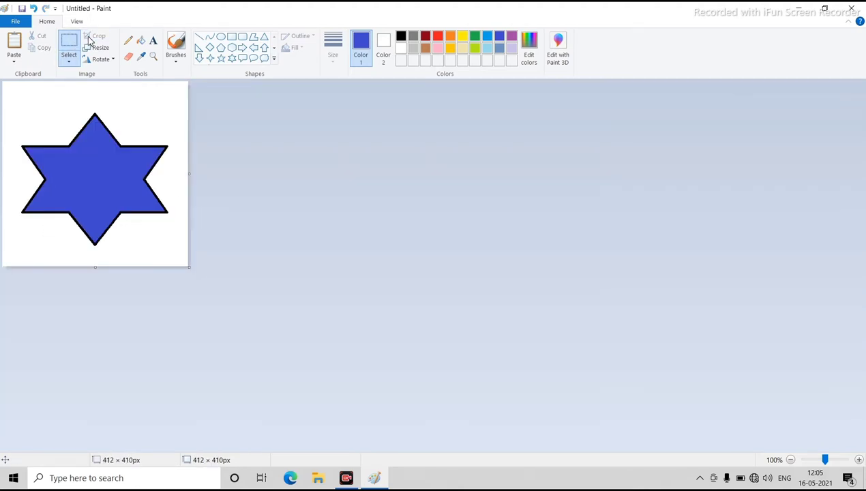
left_click(95, 37)
left_click_drag(188, 178, 100, 173)
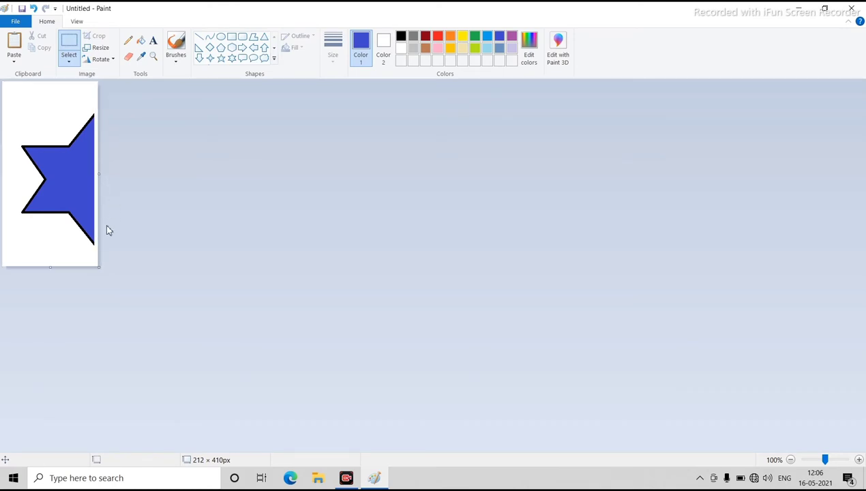
- Enlarge the canvas to about 1892 × 799 px, and undo the canvas resizing and the crop
left_click_drag(100, 267, 857, 443)
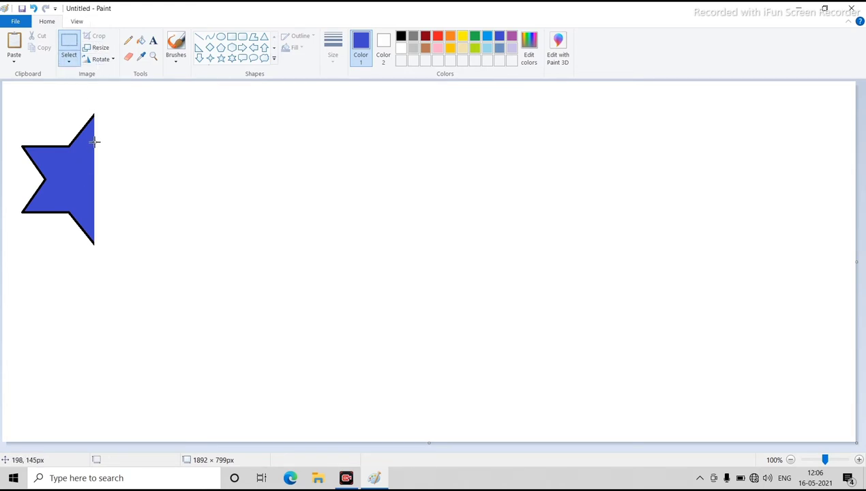
key("ctrl+z")
key("ctrl+z")
key("ctrl+z")
key("ctrl+z")
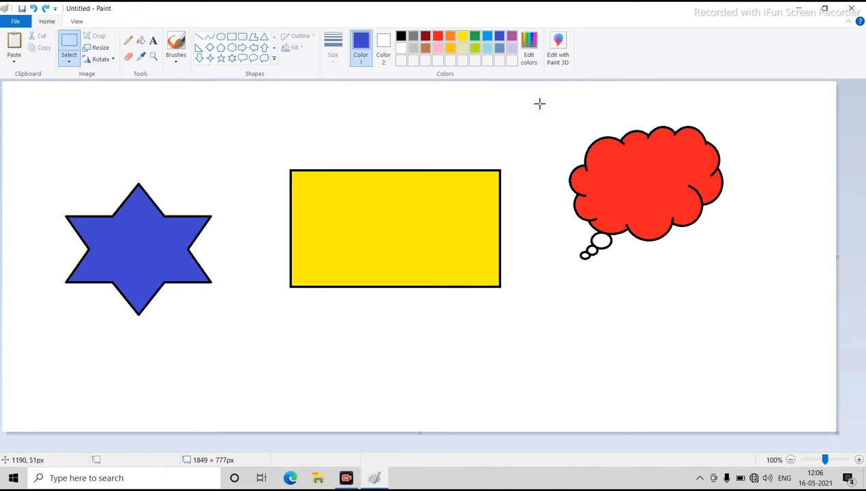
- Resize a selection of about 487 × 406 px around the red cloud to 50 percent with aspect ratio maintained, and undo it
left_click_drag(539, 103, 756, 282)
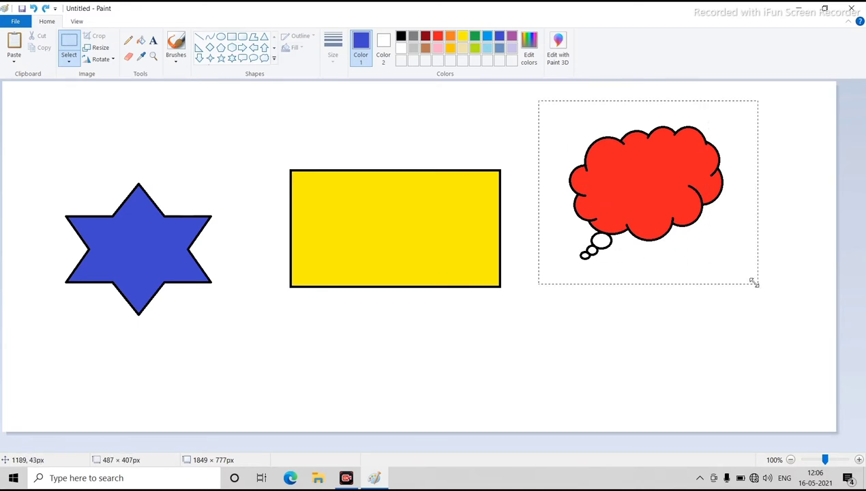
left_click(96, 47)
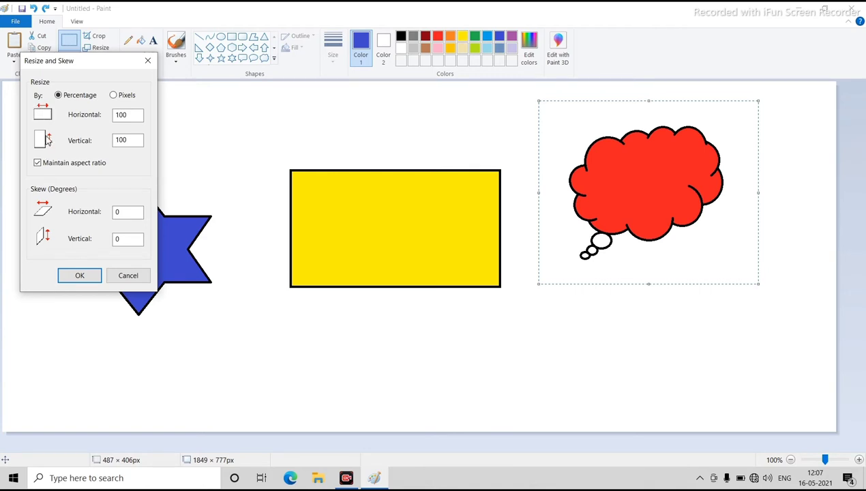
double_click(127, 114)
type("50")
left_click(77, 276)
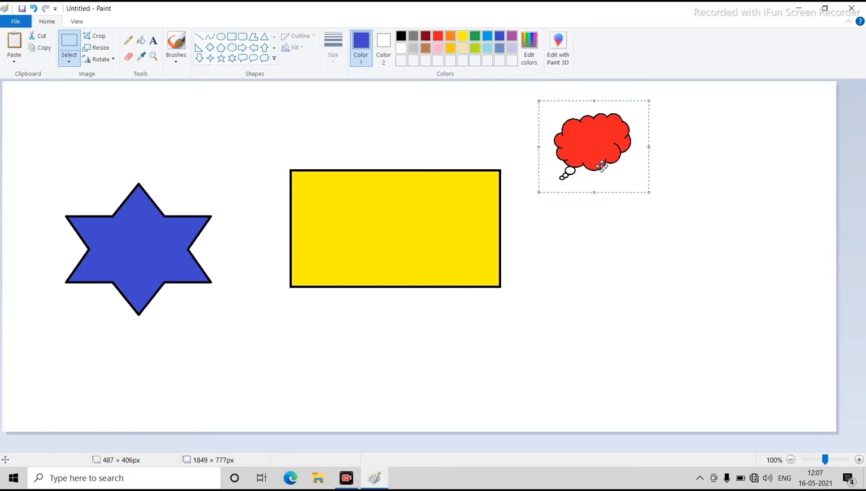
key("ctrl+z")
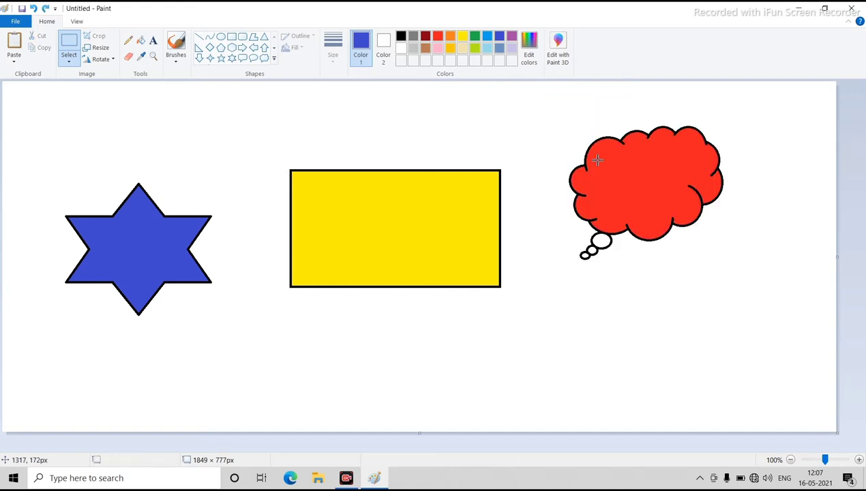
- Skew a selection of about 425 × 349 px around the red cloud horizontally and vertically, move it, and undo the changes
left_click_drag(543, 115, 735, 273)
left_click(99, 48)
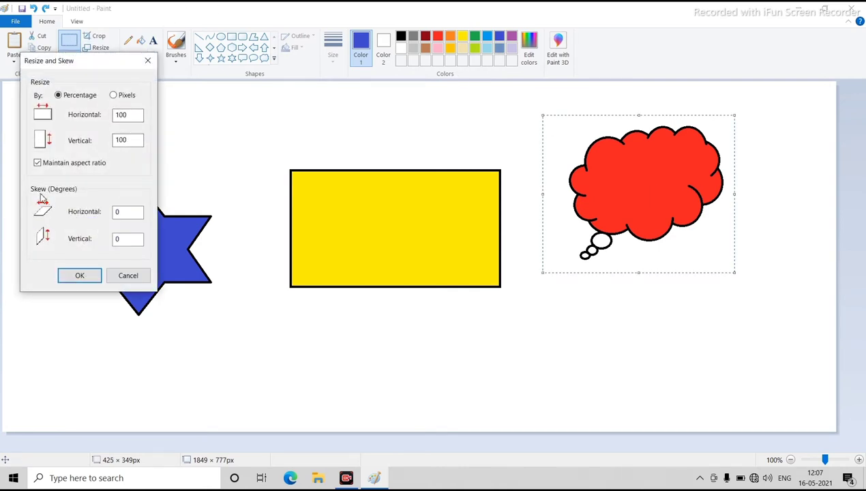
double_click(129, 213)
double_click(110, 238)
left_click(77, 275)
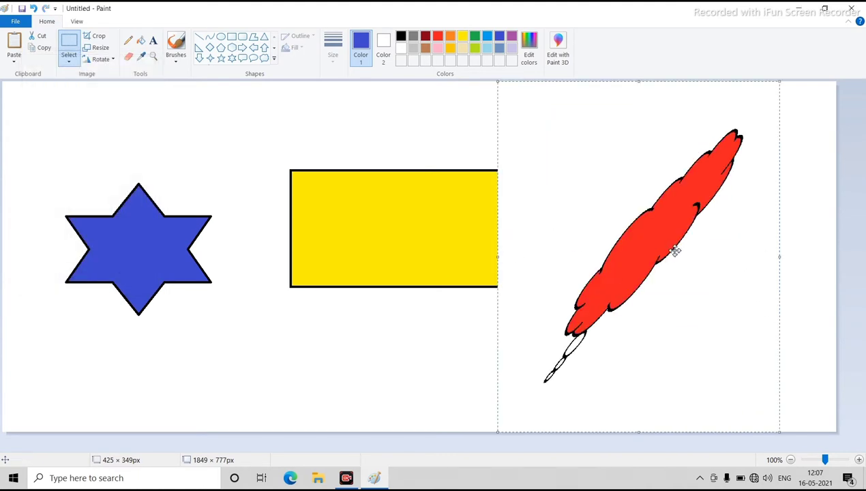
left_click_drag(673, 248, 708, 267)
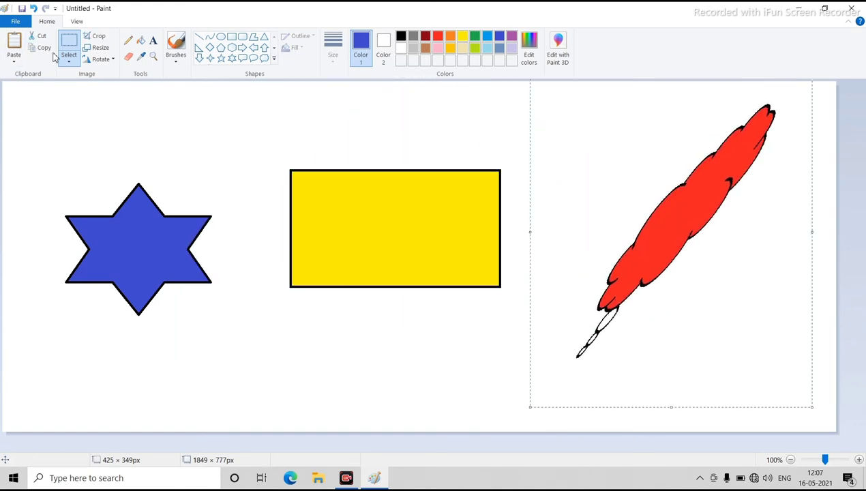
key("ctrl+z")
key("ctrl+z")
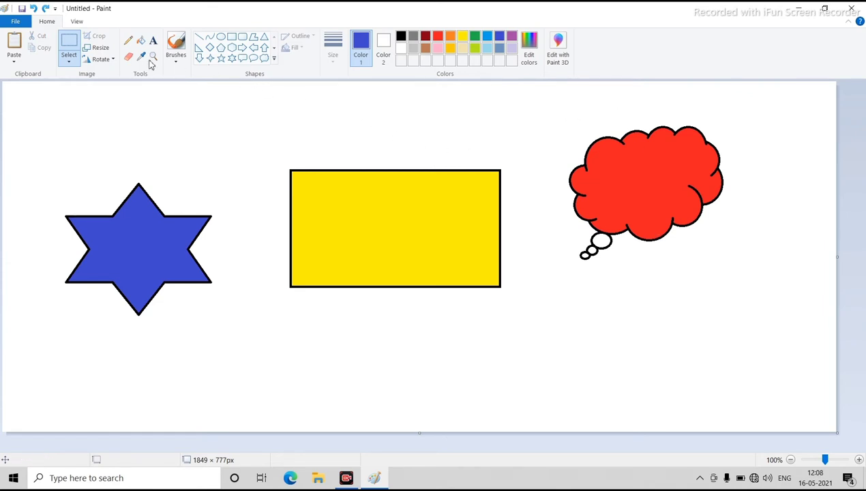
- Rotate a rectangular selection of about 475 × 428 px around the red cloud right by 90° and by a further 180°
left_click(70, 65)
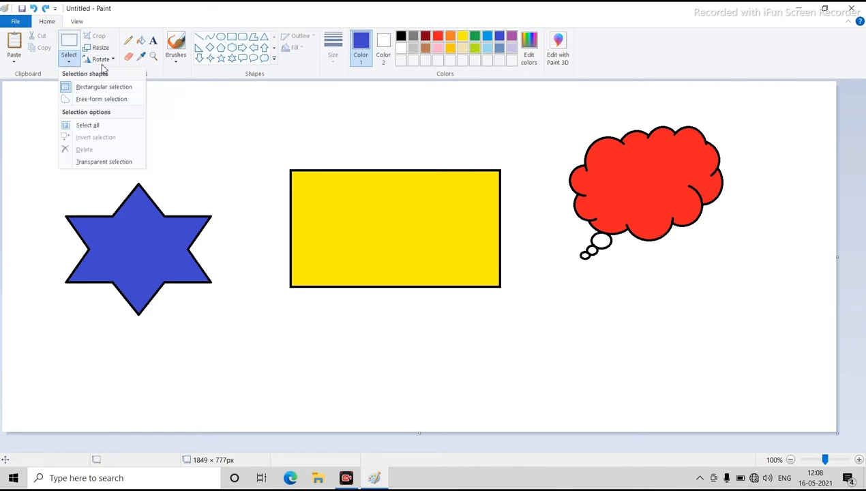
left_click(105, 60)
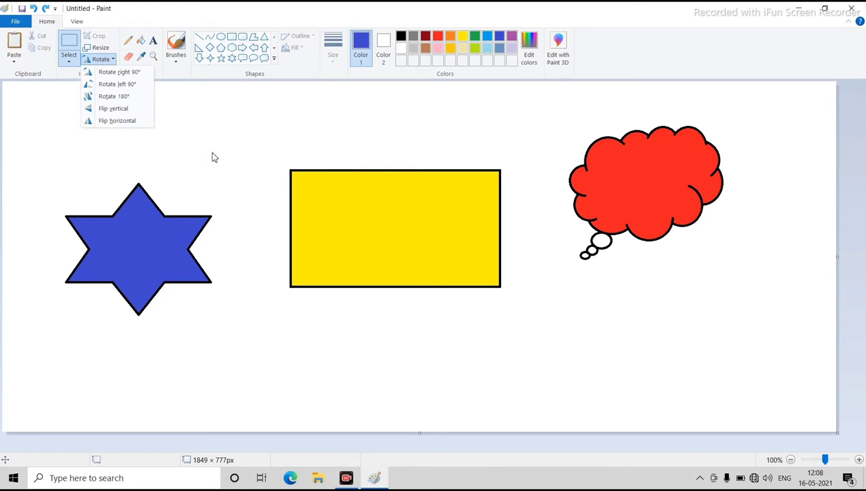
left_click(212, 157)
left_click_drag(539, 102, 754, 295)
left_click(103, 60)
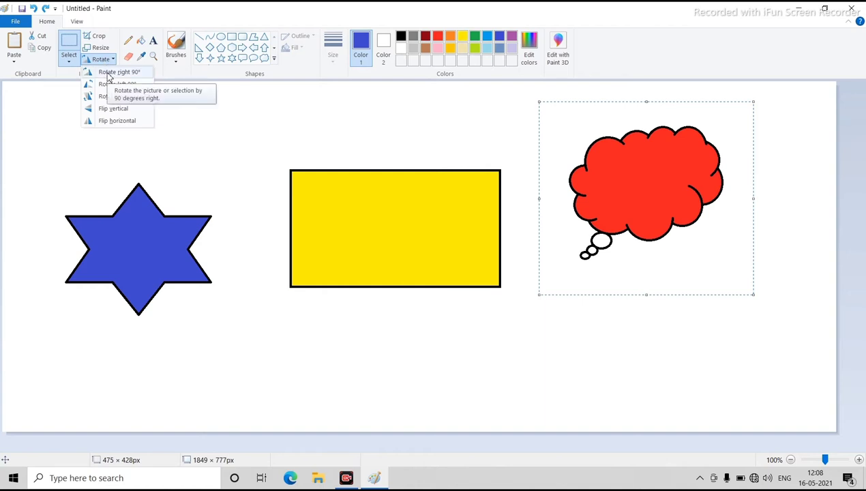
left_click(108, 72)
left_click(101, 59)
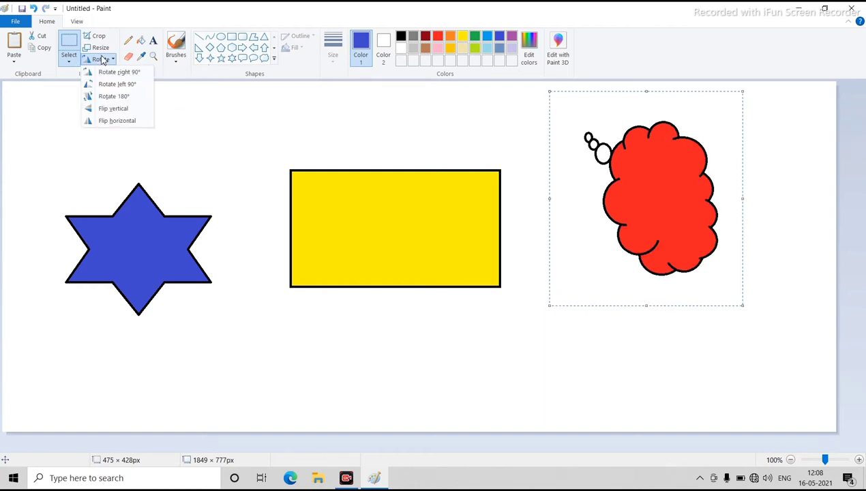
left_click(114, 96)
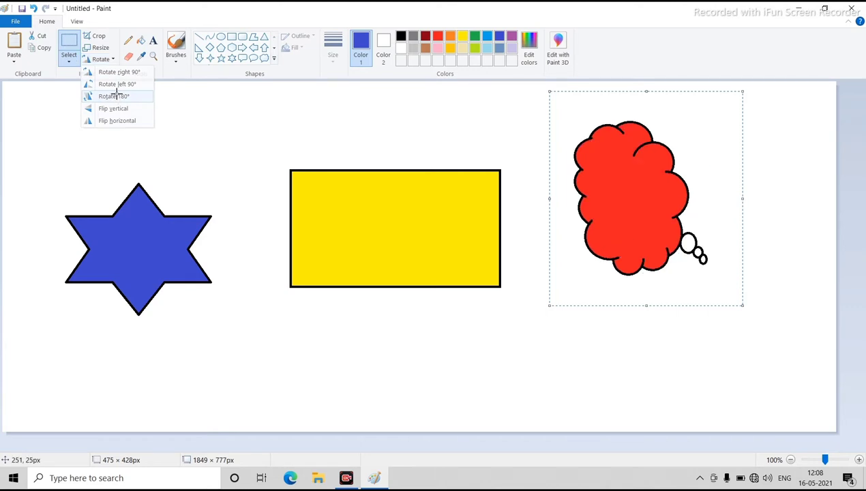
- Flip the selected red cloud vertically and horizontally
left_click(101, 59)
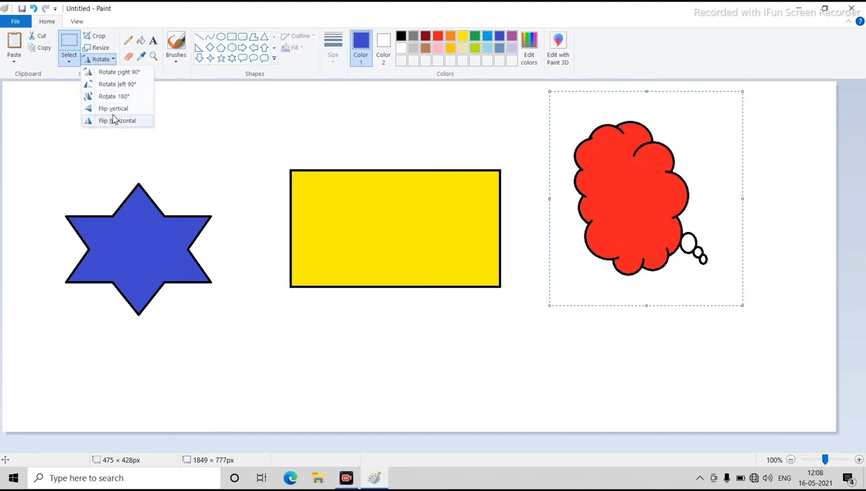
left_click(113, 110)
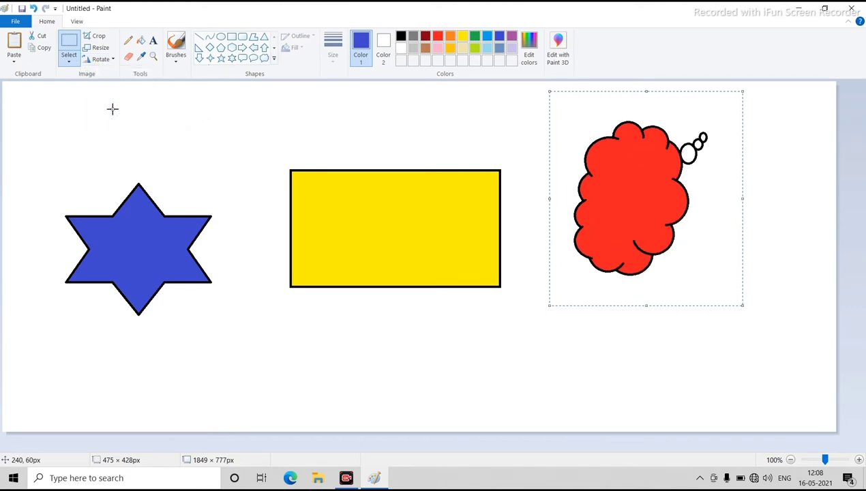
left_click(106, 62)
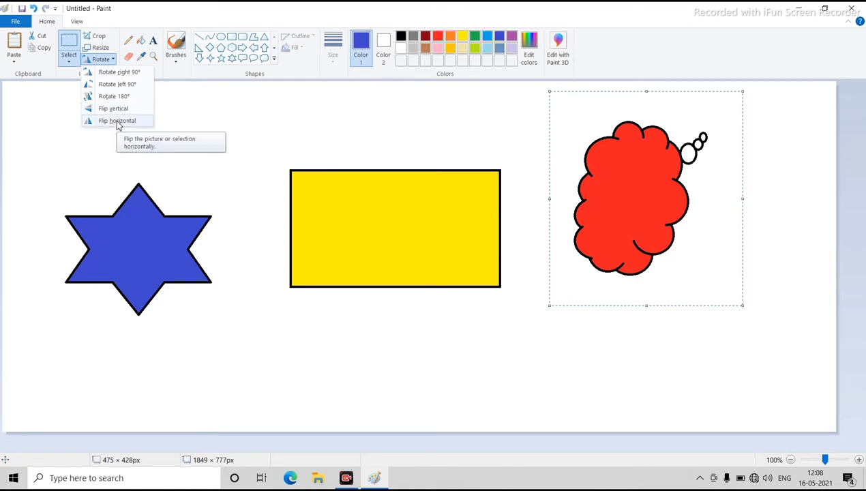
left_click(117, 122)
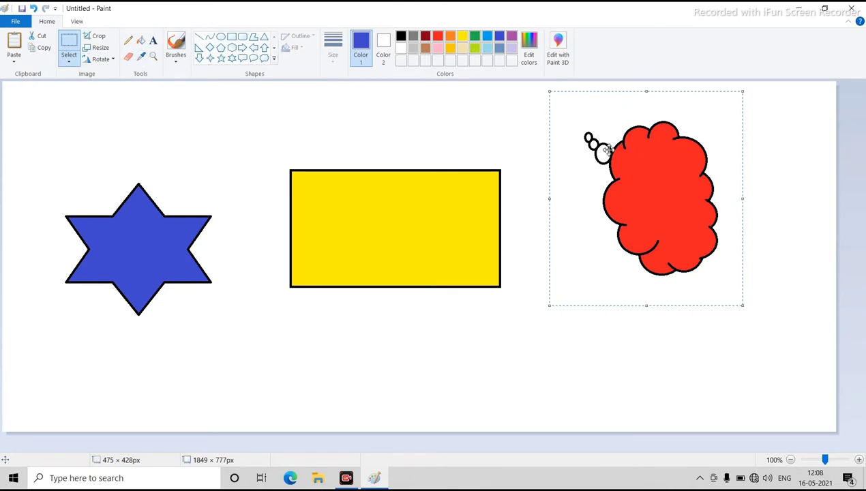
- Rotate the selected red cloud left by 90°, right by 90° and by 180°
left_click(109, 60)
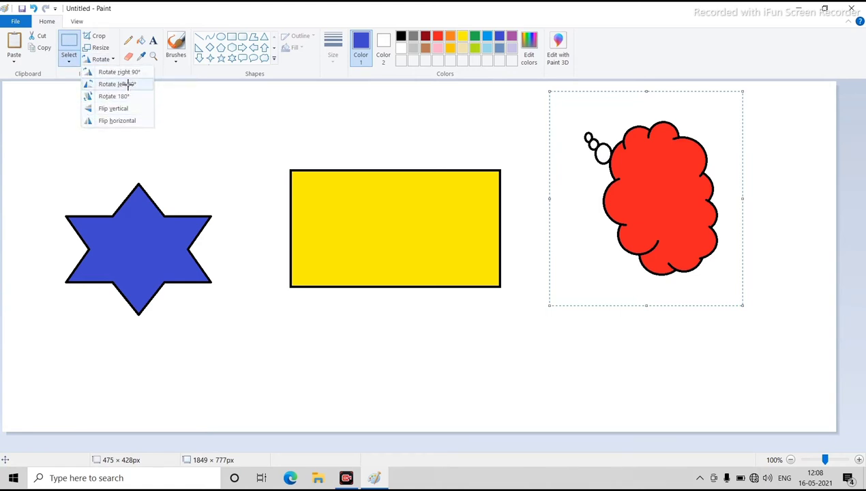
left_click(123, 84)
left_click(105, 60)
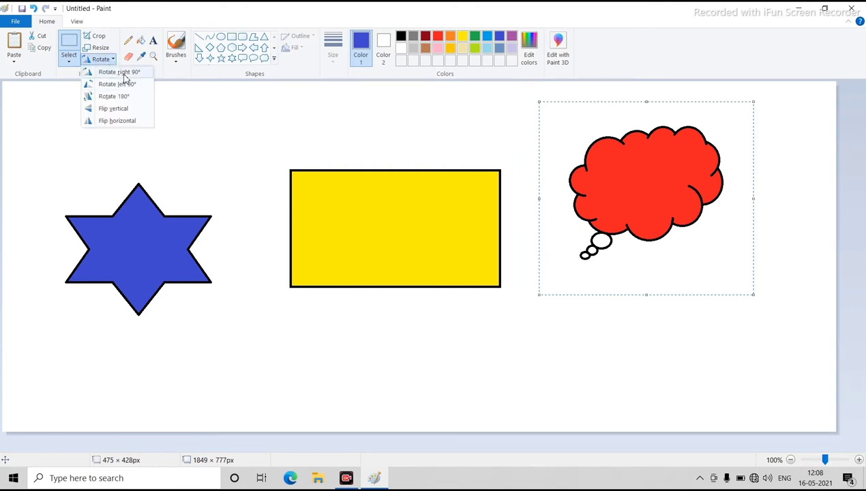
left_click(120, 84)
left_click(102, 59)
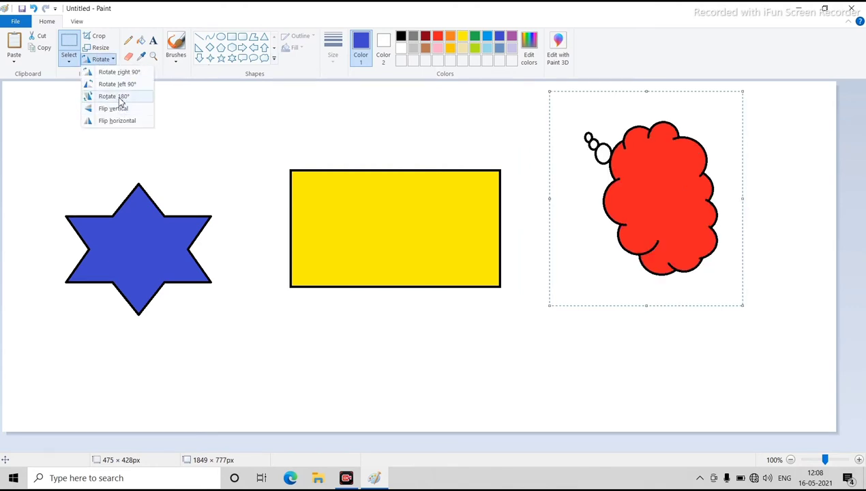
left_click(120, 98)
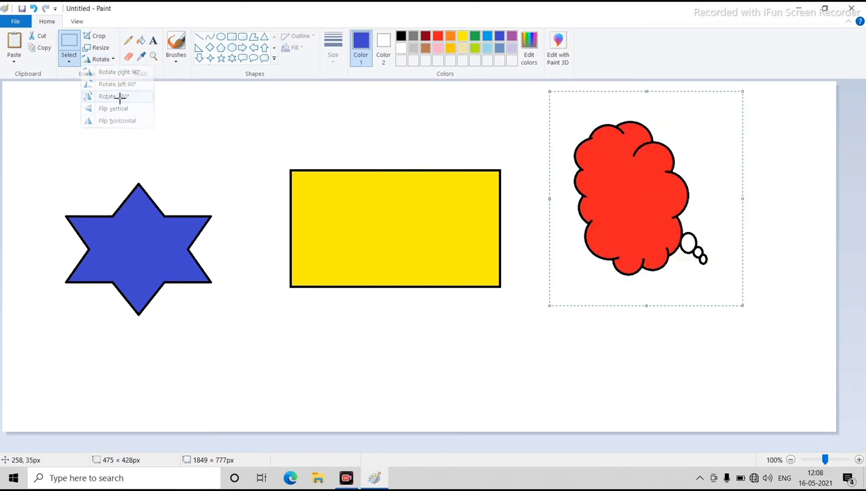
- Flip the selected cloud vertically and horizontally once more, and undo all its rotations and flips
left_click(99, 60)
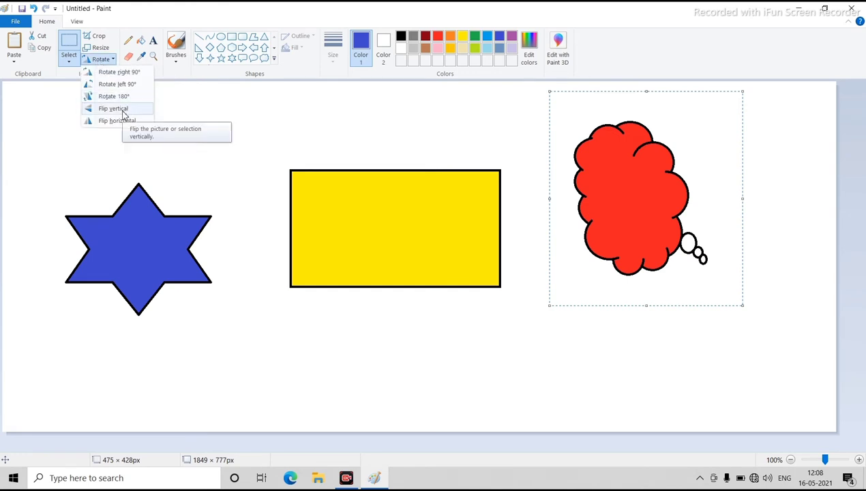
left_click(122, 109)
left_click(103, 60)
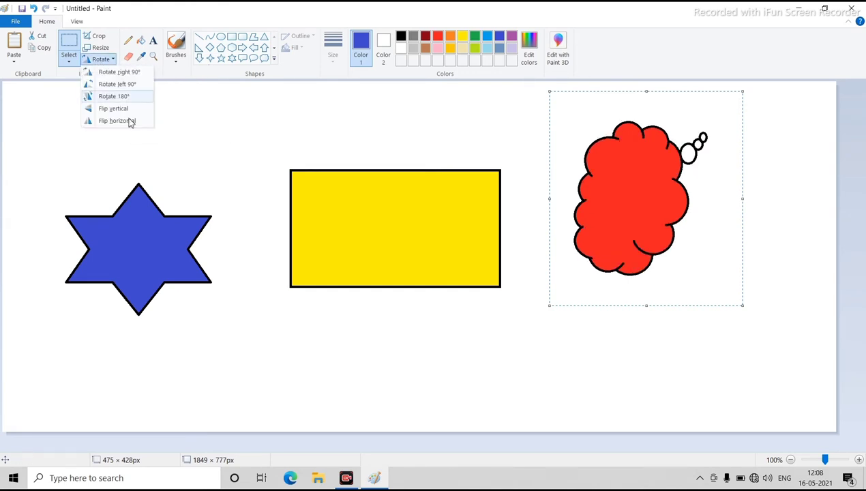
left_click(131, 122)
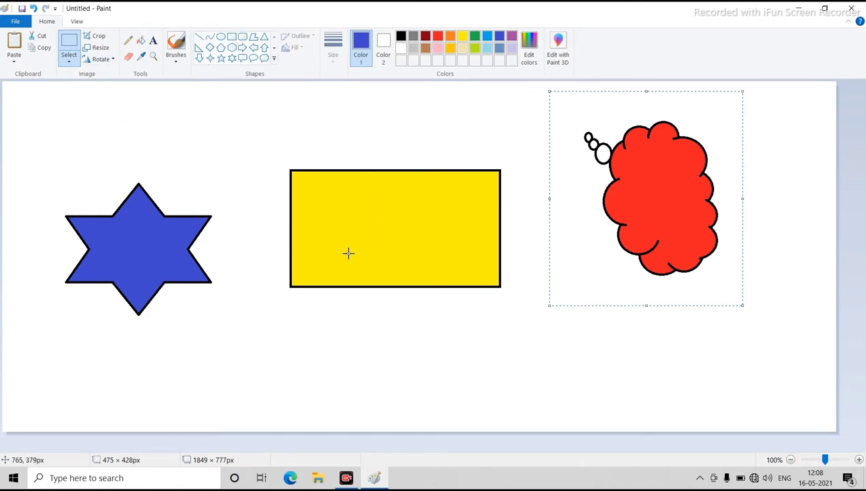
key("ctrl+z")
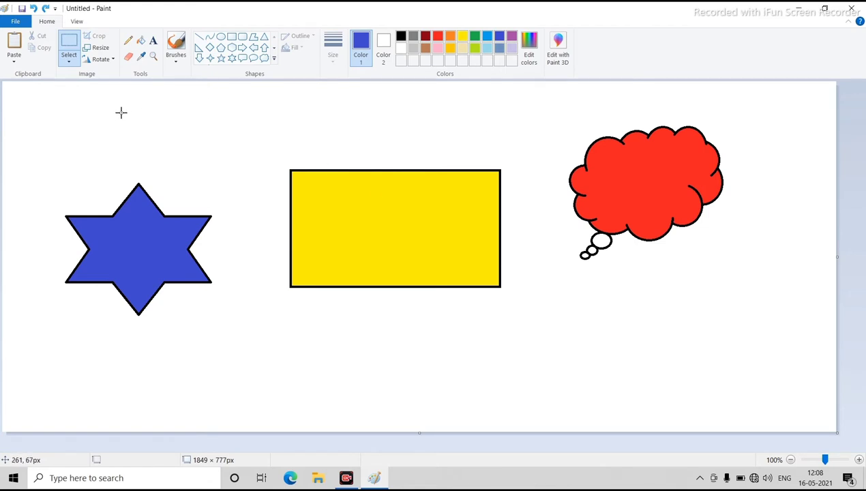
- Draw a closed jagged freehand outline above the yellow rectangle with the Pencil, fill it with red, and undo both
left_click(127, 42)
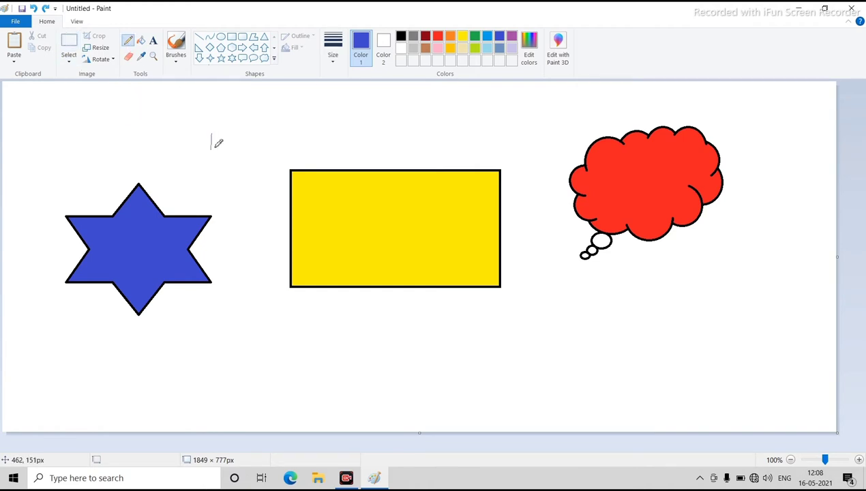
mouse_move(210, 149)
left_mouse_down()
mouse_move(233, 126)
mouse_move(255, 129)
mouse_move(308, 109)
mouse_move(348, 132)
mouse_move(246, 181)
mouse_move(192, 175)
mouse_move(190, 140)
mouse_move(219, 141)
left_mouse_up()
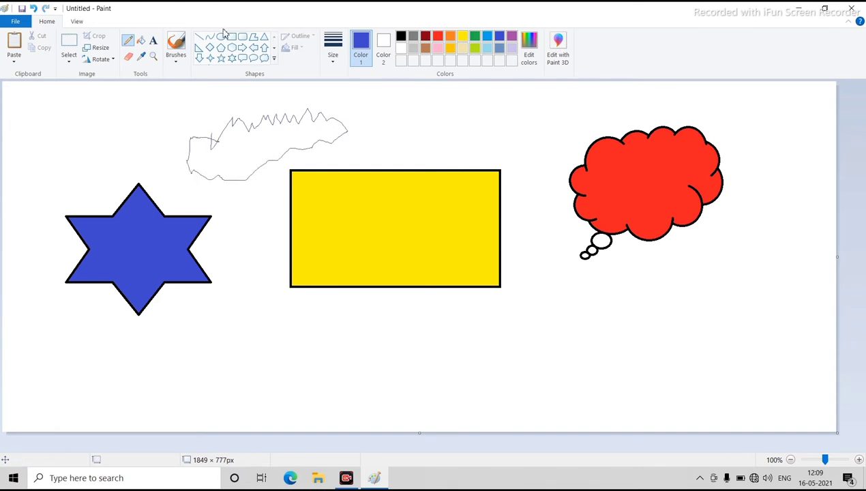
left_click(141, 42)
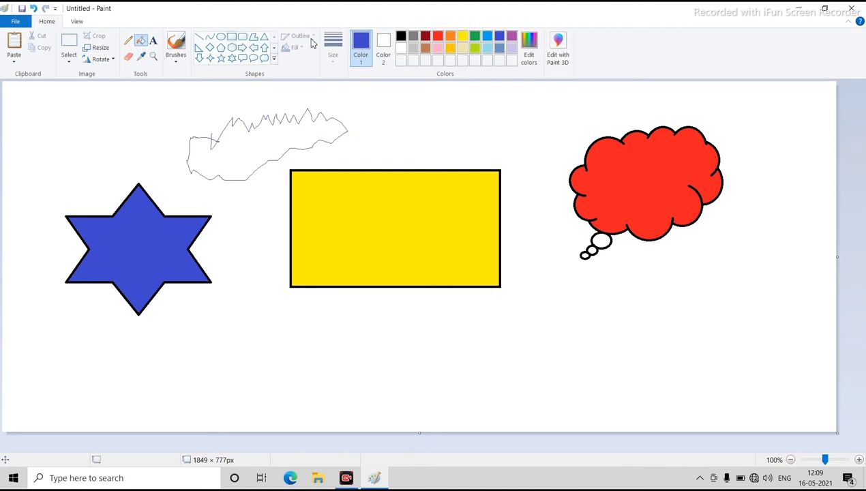
left_click(438, 38)
left_click(268, 145)
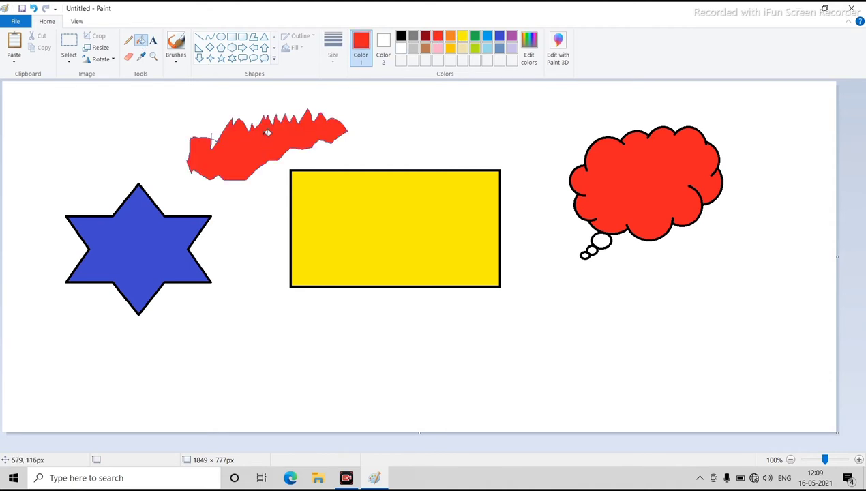
key("ctrl+z")
key("ctrl+z")
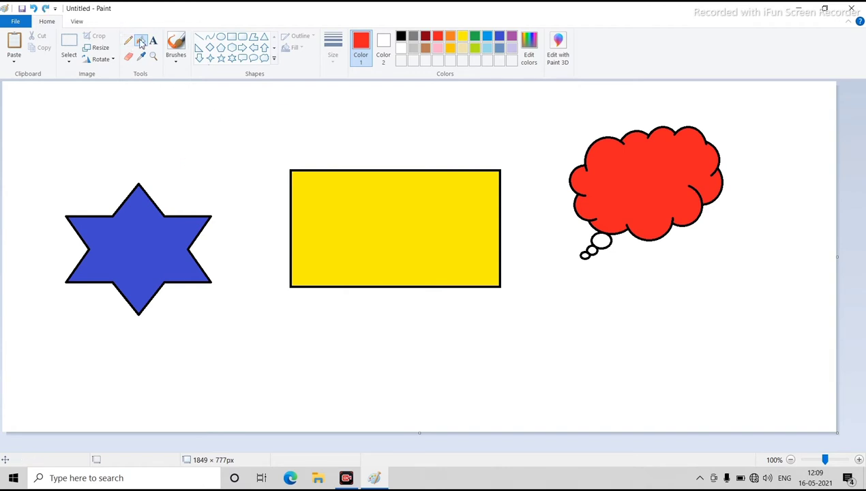
- Draw two red zigzag lines above the yellow rectangle with the Pencil, undoing each one
left_click(128, 40)
mouse_move(165, 117)
left_mouse_down()
mouse_move(224, 131)
mouse_move(281, 116)
mouse_move(430, 107)
left_mouse_up()
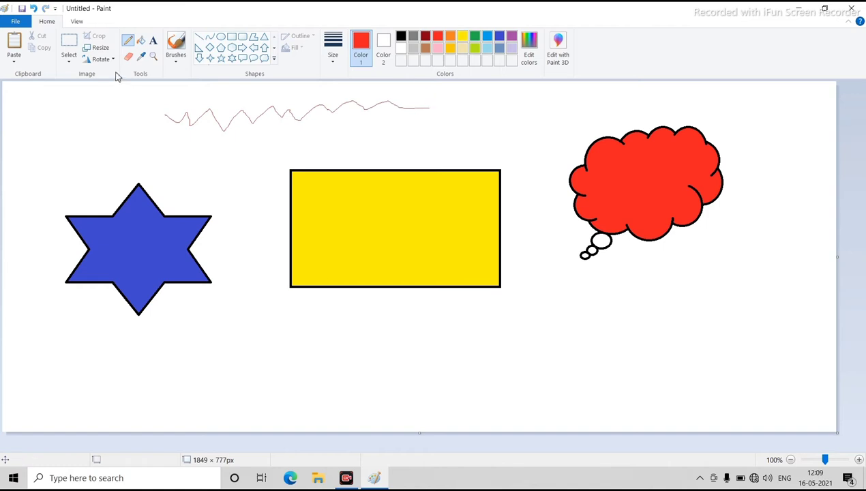
key("ctrl+z")
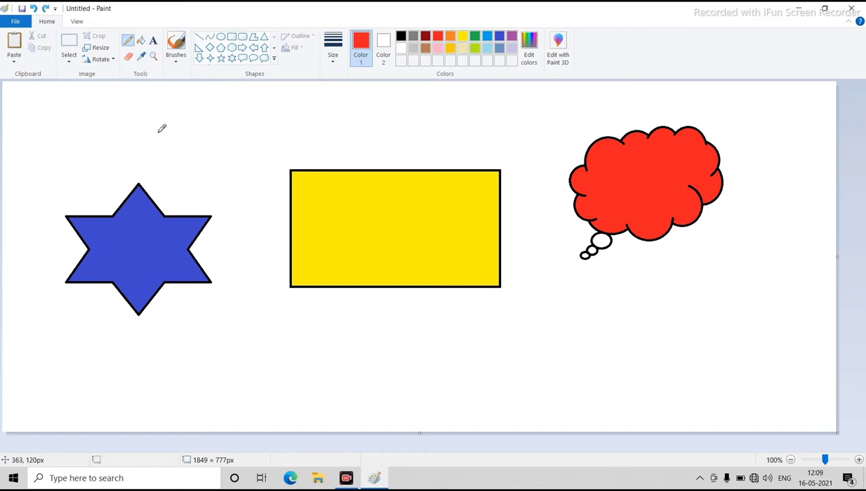
mouse_move(184, 131)
left_mouse_down()
mouse_move(201, 165)
mouse_move(266, 123)
mouse_move(309, 127)
mouse_move(401, 111)
left_mouse_up()
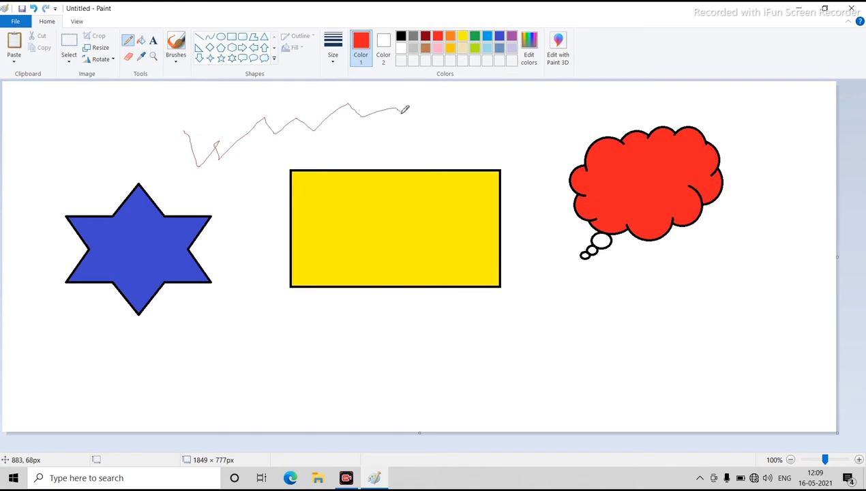
key("ctrl+z")
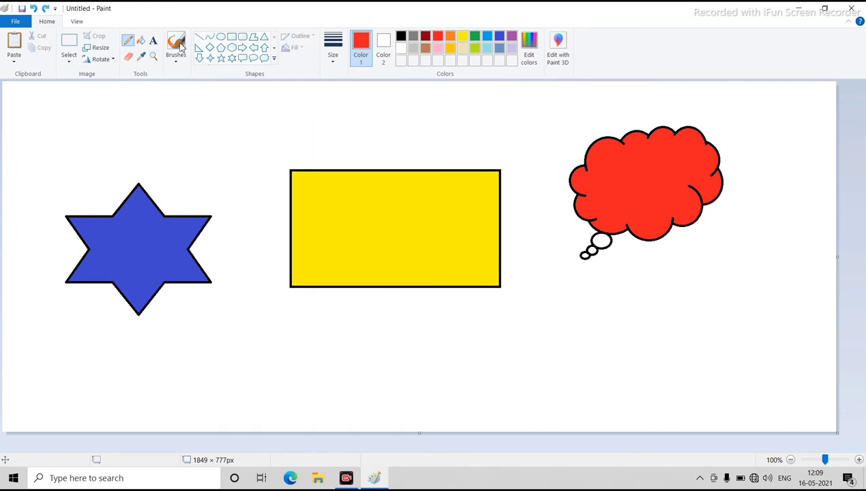
- Erase the whole yellow rectangle with the Eraser, starting at its upper-left corner and using a larger eraser for the rest
left_click(128, 58)
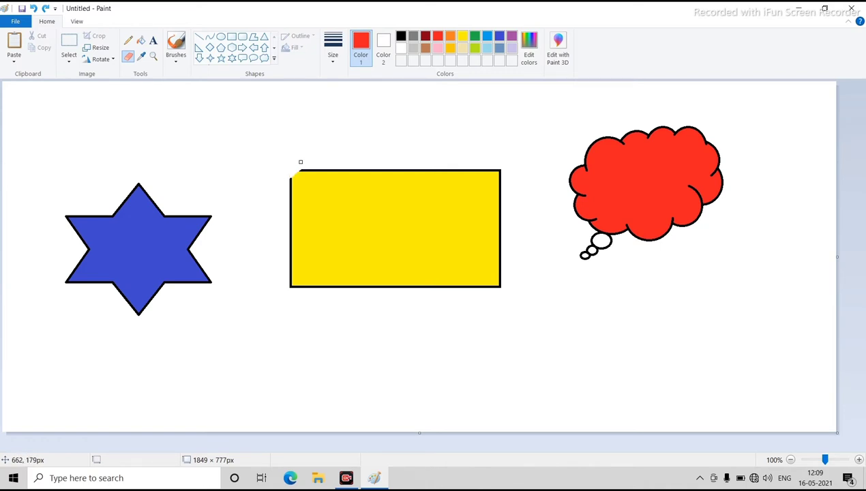
mouse_move(306, 158)
left_mouse_down()
mouse_move(277, 210)
mouse_move(326, 139)
mouse_move(309, 184)
mouse_move(287, 184)
left_mouse_up()
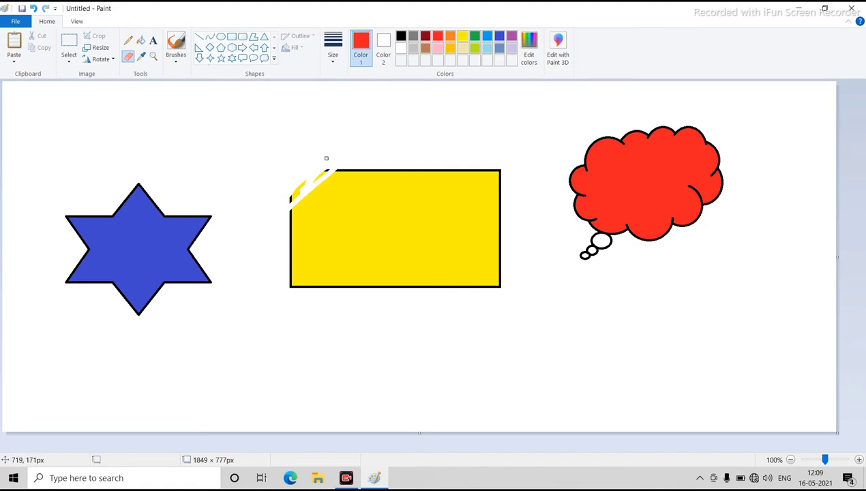
mouse_move(304, 184)
left_mouse_down()
mouse_move(267, 219)
mouse_move(368, 135)
left_mouse_up()
mouse_move(287, 214)
left_mouse_down()
mouse_move(342, 167)
mouse_move(325, 202)
mouse_move(266, 228)
mouse_move(289, 221)
mouse_move(351, 163)
mouse_move(308, 210)
mouse_move(312, 216)
mouse_move(362, 162)
left_mouse_up()
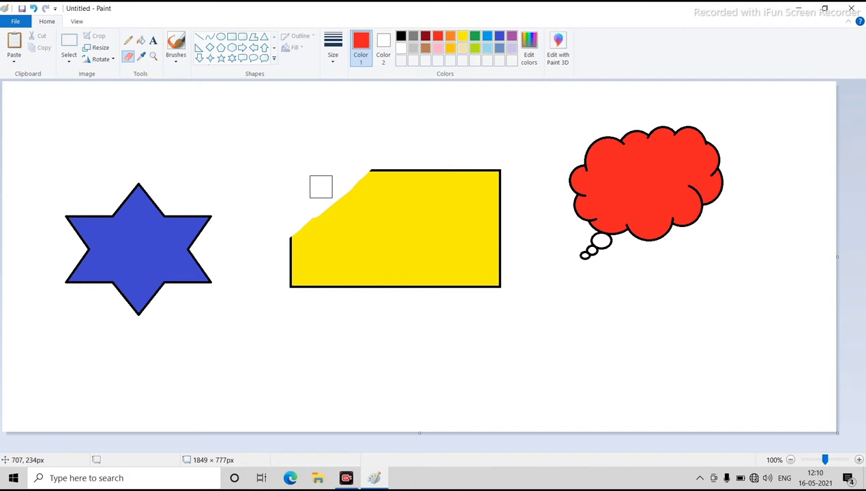
mouse_move(321, 186)
left_mouse_down()
mouse_move(346, 176)
mouse_move(500, 168)
mouse_move(510, 225)
mouse_move(497, 176)
mouse_move(506, 256)
mouse_move(501, 203)
mouse_move(495, 279)
mouse_move(453, 132)
mouse_move(463, 222)
mouse_move(492, 297)
mouse_move(461, 287)
mouse_move(439, 223)
mouse_move(474, 168)
mouse_move(480, 178)
mouse_move(485, 170)
mouse_move(433, 177)
mouse_move(417, 206)
mouse_move(432, 246)
mouse_move(408, 188)
mouse_move(395, 266)
mouse_move(401, 292)
mouse_move(396, 265)
mouse_move(361, 233)
mouse_move(356, 184)
mouse_move(378, 195)
mouse_move(347, 224)
mouse_move(352, 293)
mouse_move(325, 276)
mouse_move(319, 290)
mouse_move(314, 266)
mouse_move(299, 270)
mouse_move(292, 249)
mouse_move(295, 283)
mouse_move(366, 281)
left_mouse_up()
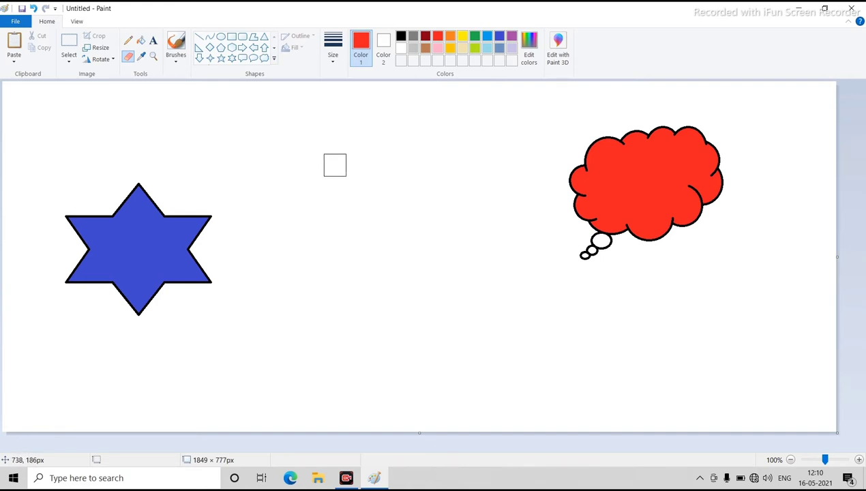
- Shrink and enlarge the eraser repeatedly over the blank canvas to demonstrate its size range
key("ctrl+minus")
key("ctrl+minus")
key("ctrl+minus")
key("ctrl+minus")
key("ctrl+minus")
key("ctrl+minus")
key("ctrl+minus")
key("ctrl+minus")
key("ctrl+minus")
key("ctrl+minus")
key("ctrl+minus")
key("ctrl+minus")
key("ctrl+plus")
key("ctrl+plus")
key("ctrl+plus")
key("ctrl+plus")
key("ctrl+plus")
key("ctrl+plus")
key("ctrl+plus")
key("ctrl+plus")
key("ctrl+plus")
key("ctrl+plus")
key("ctrl+minus")
key("ctrl+minus")
key("ctrl+minus")
key("ctrl+minus")
key("ctrl+minus")
key("ctrl+minus")
key("ctrl+minus")
key("ctrl+minus")
key("ctrl+minus")
key("ctrl+minus")
key("ctrl+minus")
key("ctrl+plus")
key("ctrl+plus")
key("ctrl+plus")
key("ctrl+plus")
key("ctrl+plus")
key("ctrl+plus")
key("ctrl+plus")
key("ctrl+plus")
key("ctrl+plus")
key("ctrl+plus")
key("ctrl+plus")
key("ctrl+minus")
key("ctrl+minus")
key("ctrl+minus")
key("ctrl+minus")
key("ctrl+minus")
key("ctrl+minus")
key("ctrl+minus")
key("ctrl+minus")
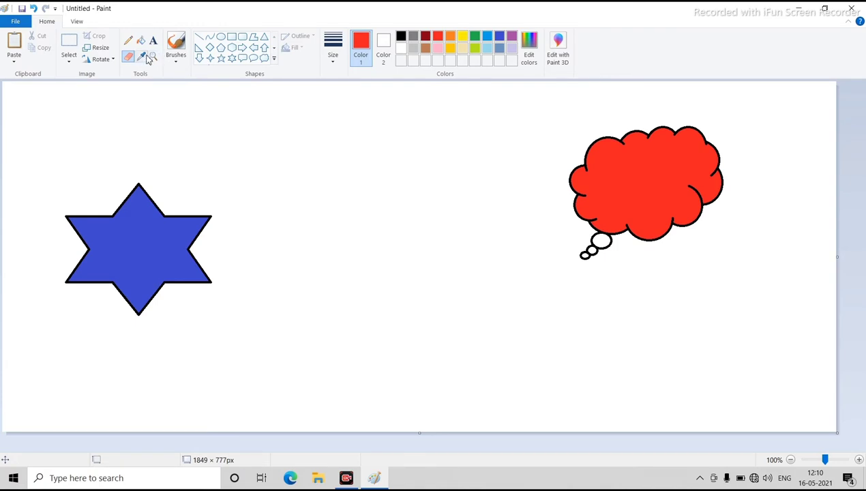
- Draw a rounded rectangle of about 464 × 288 px with a black outline between the star and the cloud, and activate the Fill tool
left_click(69, 42)
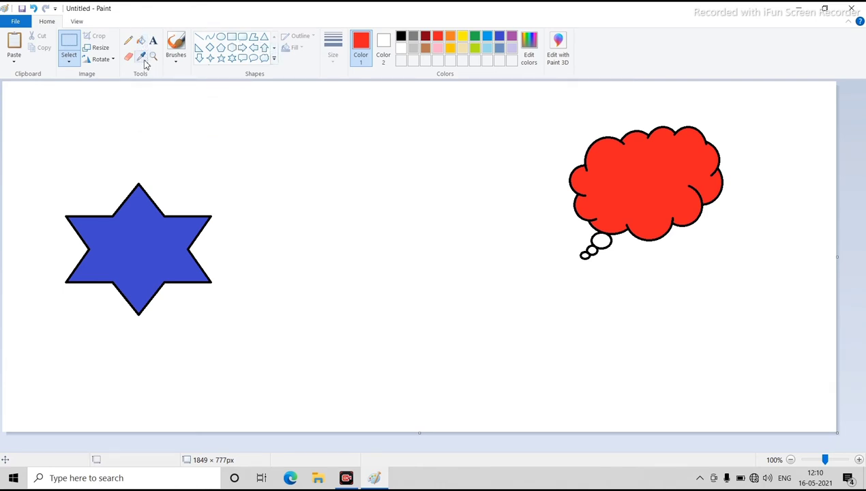
left_click(242, 36)
left_click_drag(274, 127, 484, 256)
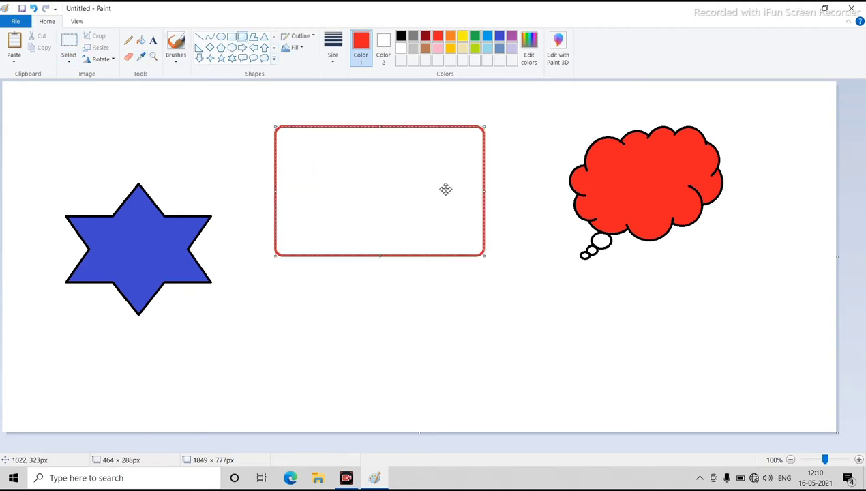
left_click(401, 38)
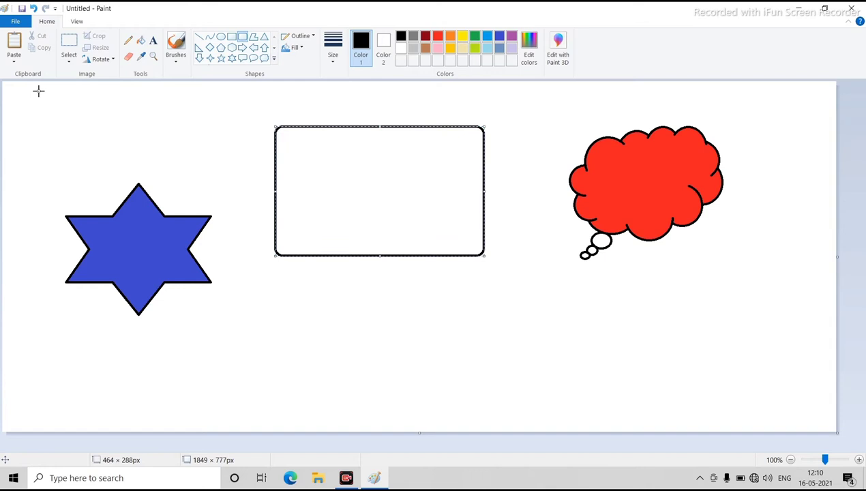
left_click(141, 41)
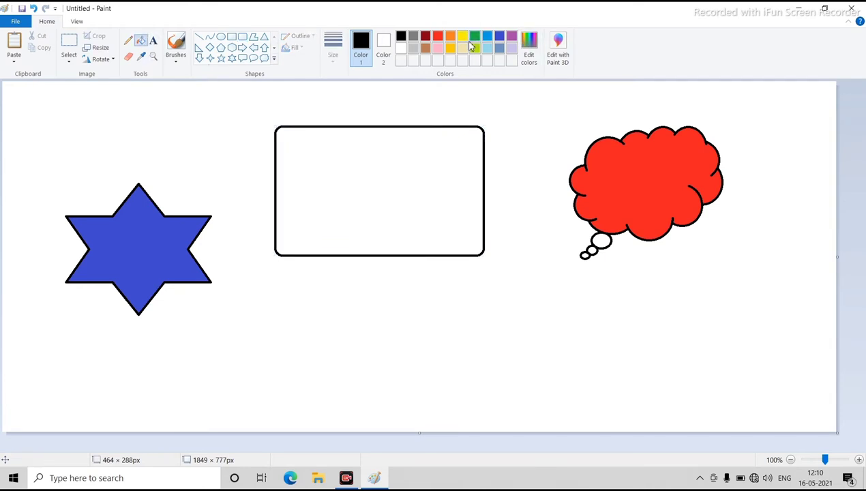
- Fill the rounded rectangle between the star and the cloud with green
left_click(463, 36)
left_click(475, 36)
left_click(416, 192)
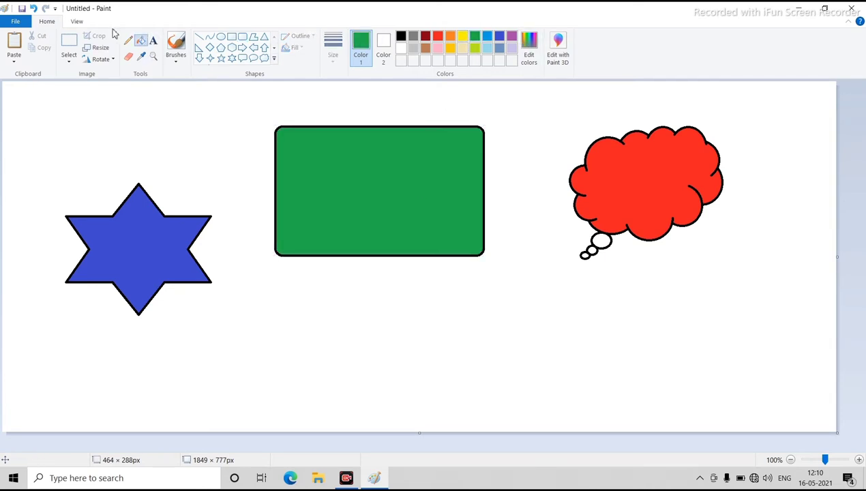
- Draw a black-outlined six-pointed star of about 239 × 220 px and place it below the green rectangle's right end
left_click(232, 59)
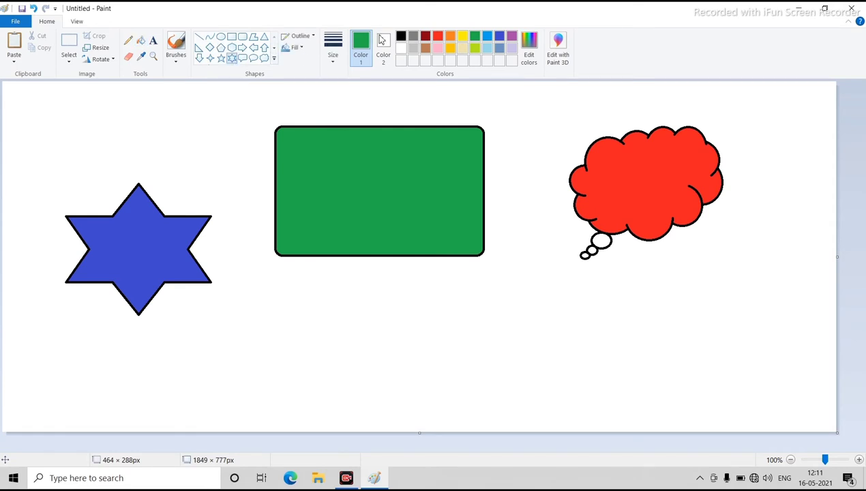
left_click(400, 36)
mouse_move(281, 333)
left_mouse_down()
mouse_move(408, 404)
mouse_move(392, 433)
mouse_move(374, 423)
left_mouse_up()
left_click_drag(336, 389, 474, 365)
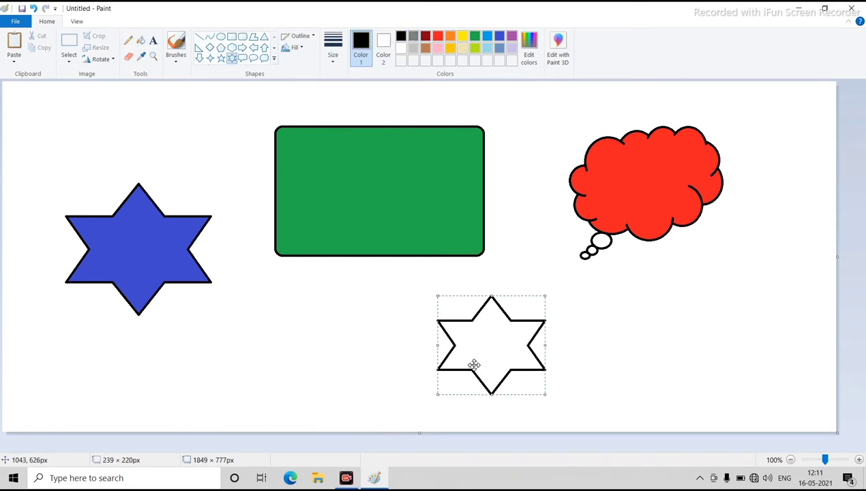
left_click(366, 341)
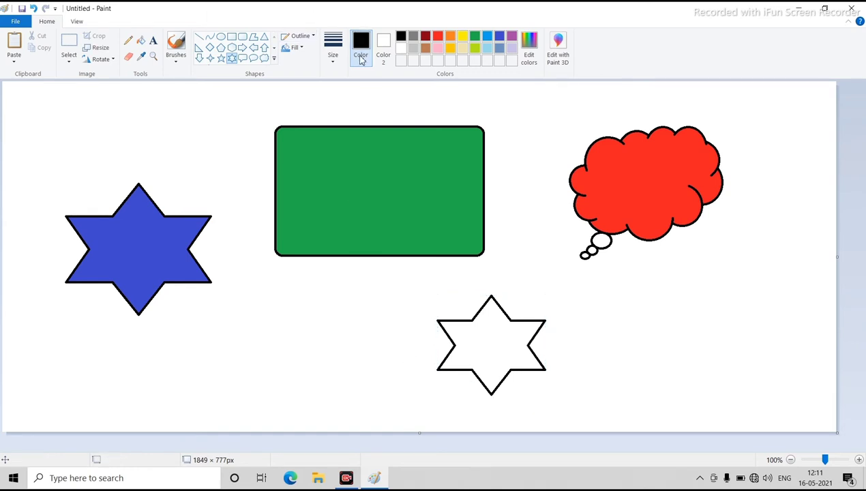
- Fill the new white star with indigo, undo that fill and set Color 1 to black
left_click(499, 36)
left_click(140, 40)
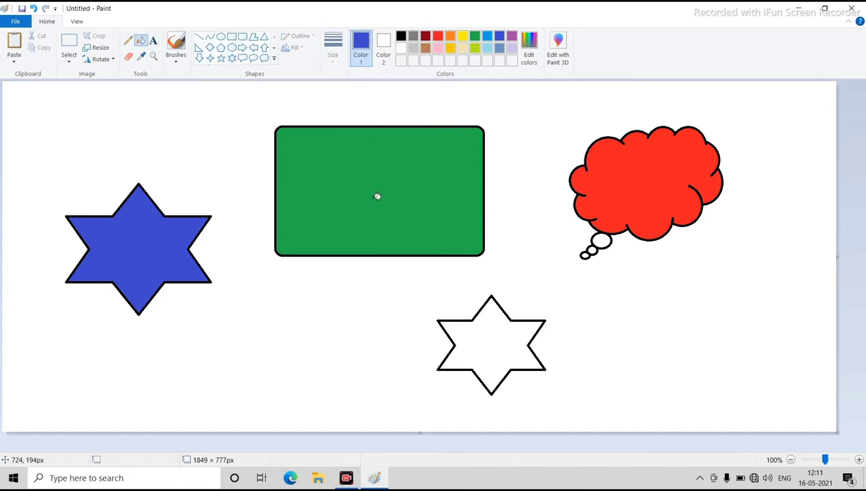
left_click(515, 330)
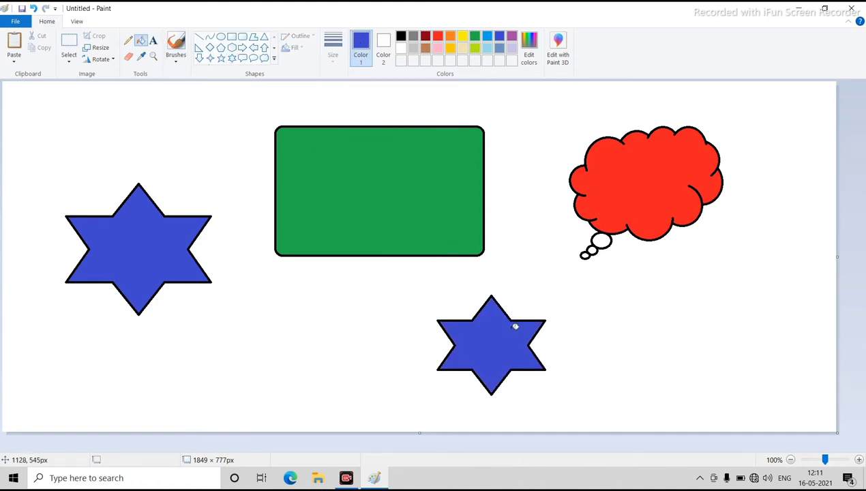
key("ctrl+z")
left_click(401, 37)
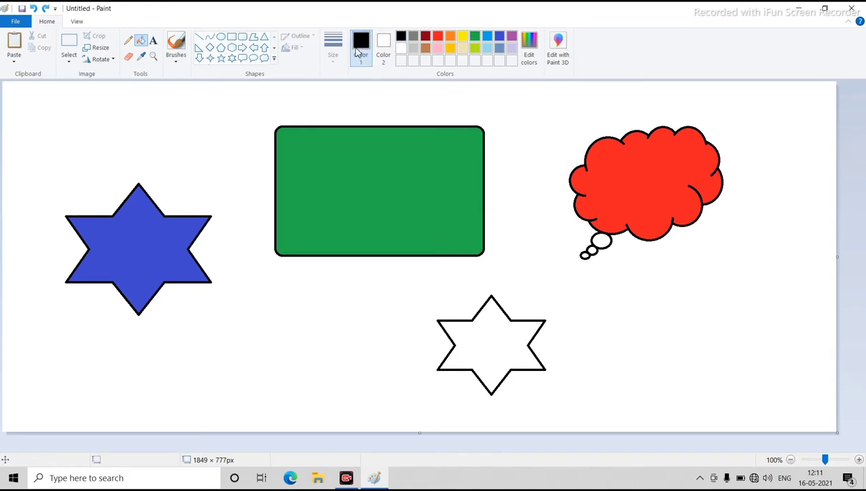
- Sample the cloud's red with the Color picker and fill the smaller star with it
left_click(141, 59)
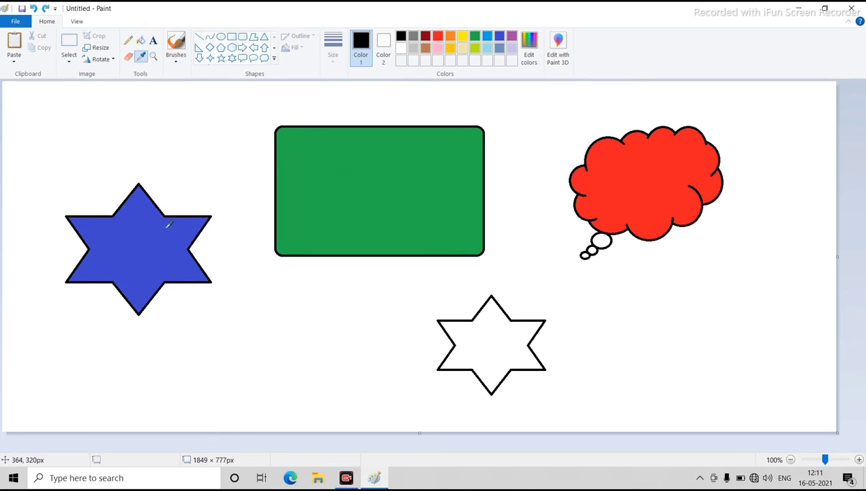
left_click(70, 43)
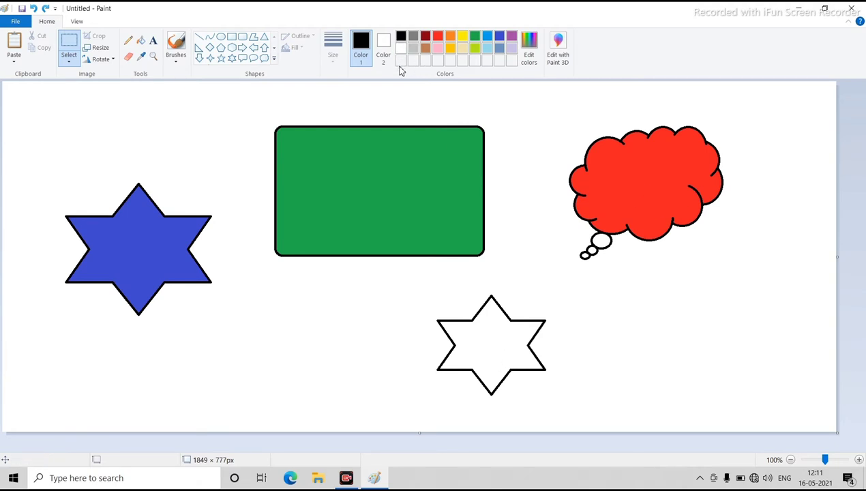
left_click(436, 37)
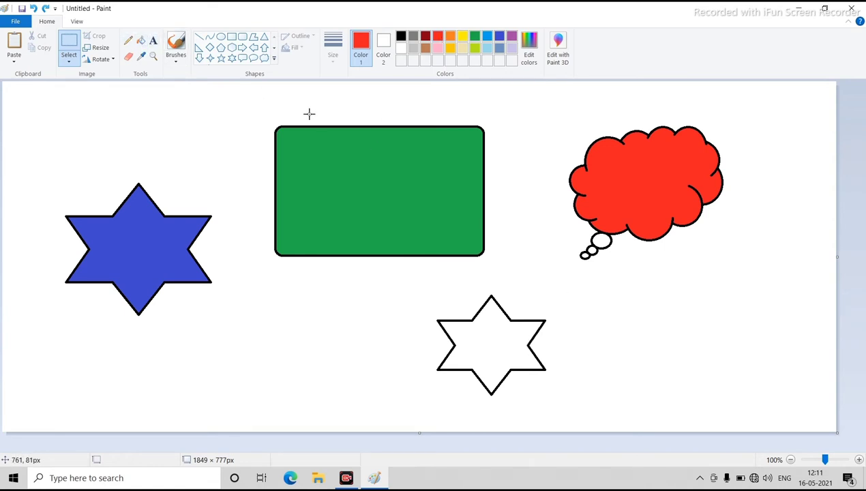
left_click(141, 56)
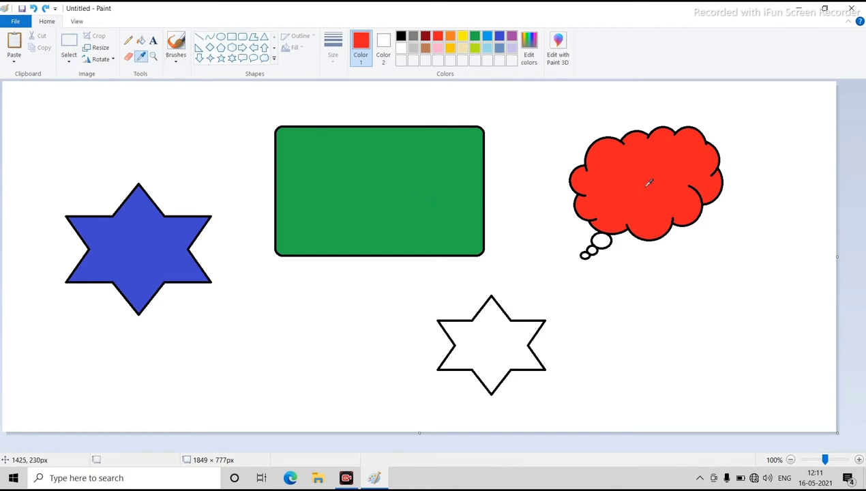
left_click(401, 36)
left_click(660, 166)
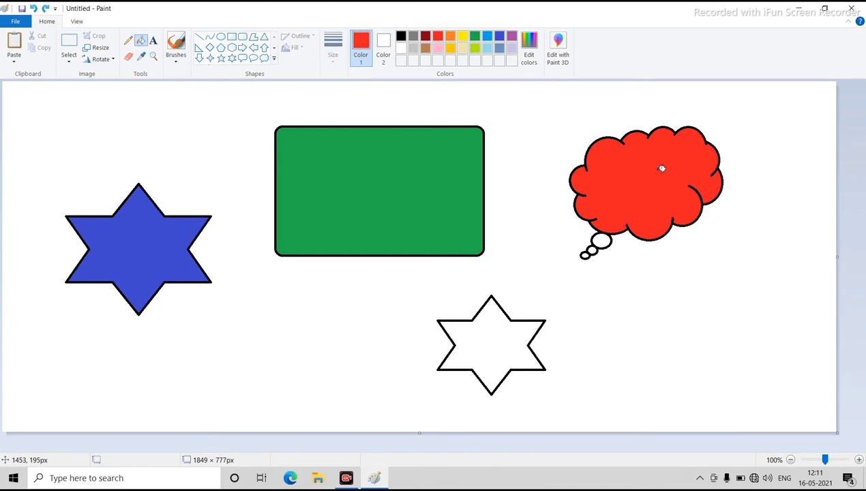
left_click(499, 352)
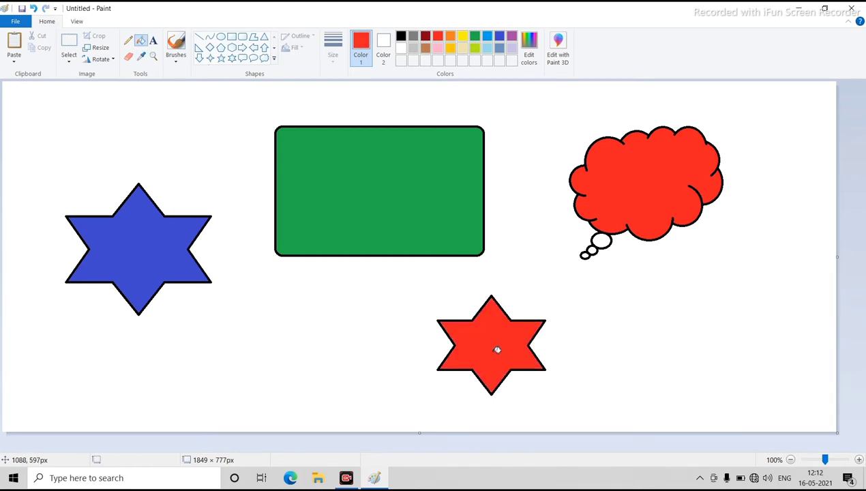
- Sample the larger star's blue with the Color picker and fill the smaller star with it
left_click(142, 59)
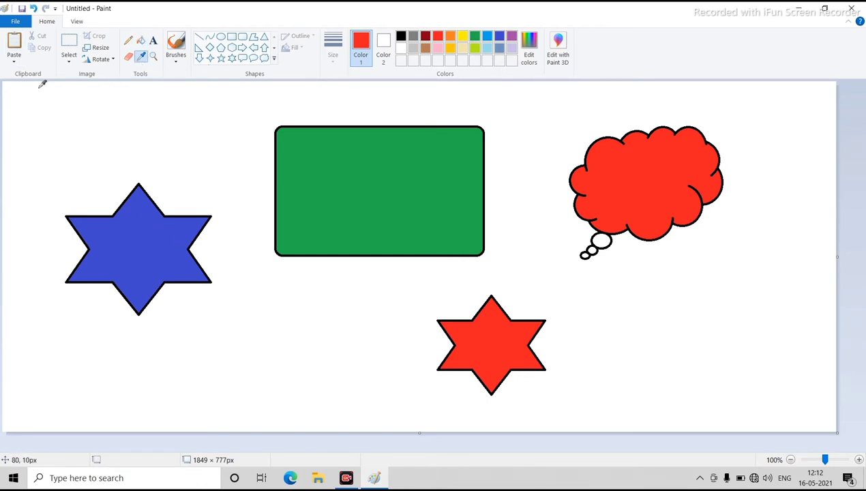
left_click(140, 237)
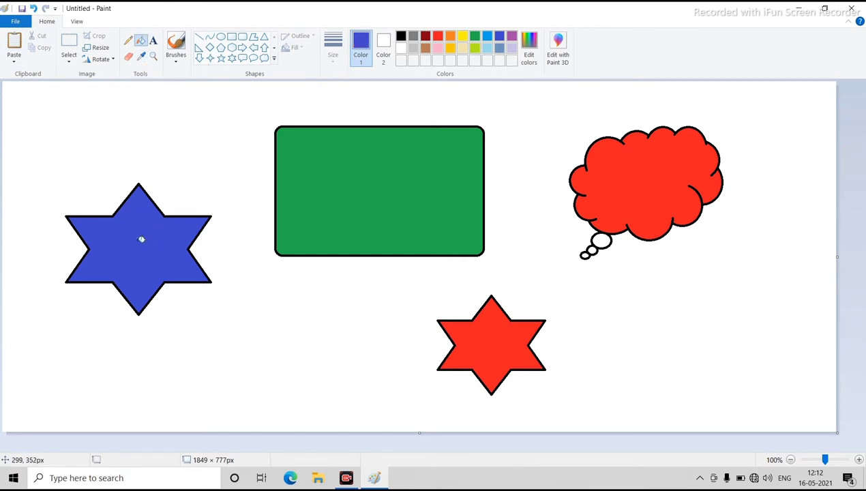
left_click(498, 360)
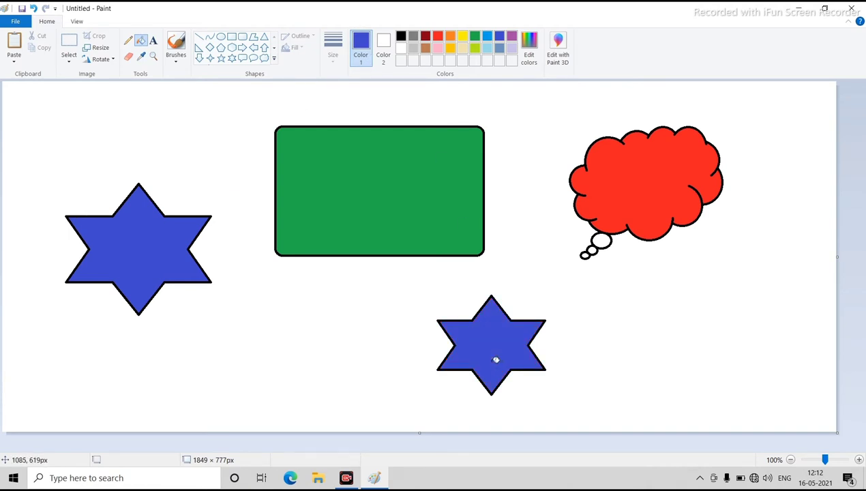
- Magnify the red cloud area up to 400% and the green rectangle area, returning to 100% after each
left_click(154, 59)
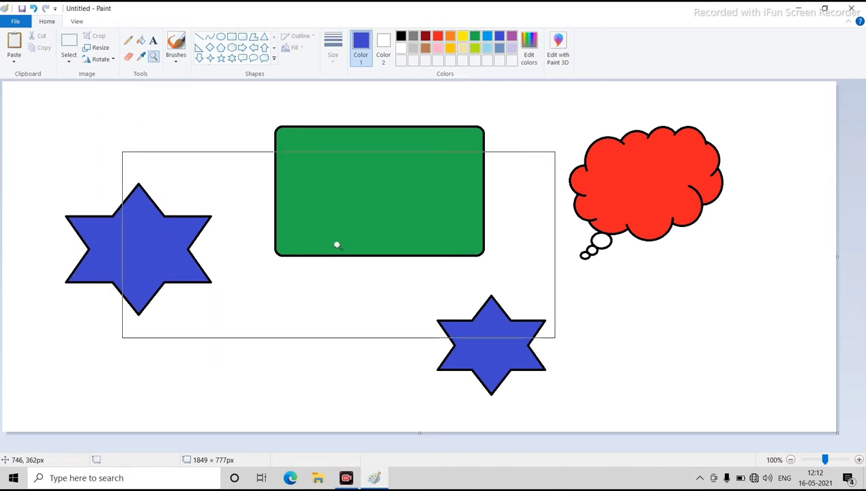
left_click(633, 190)
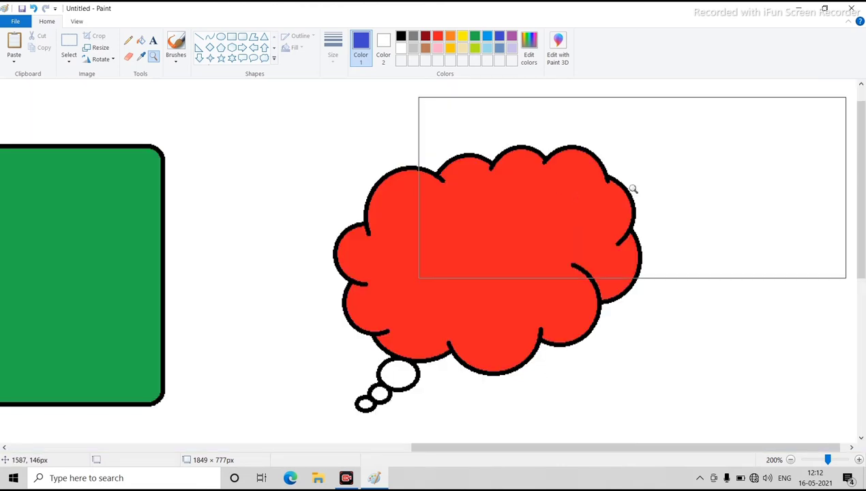
left_click(414, 316)
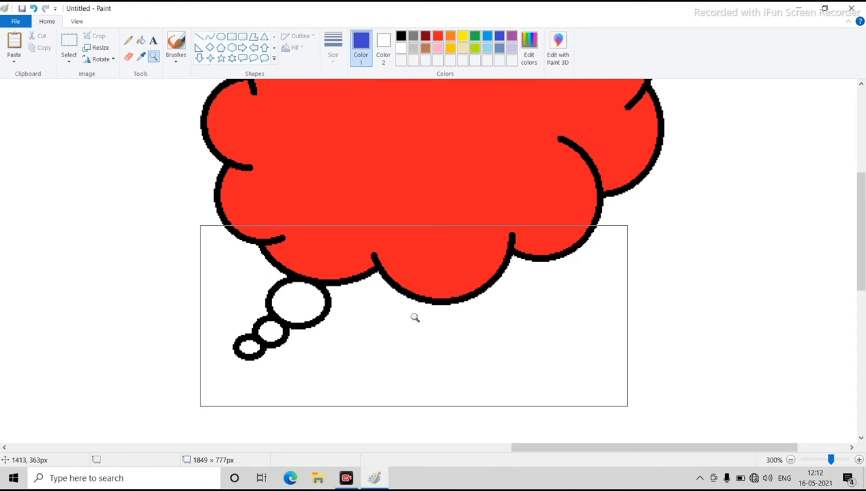
left_click(414, 318)
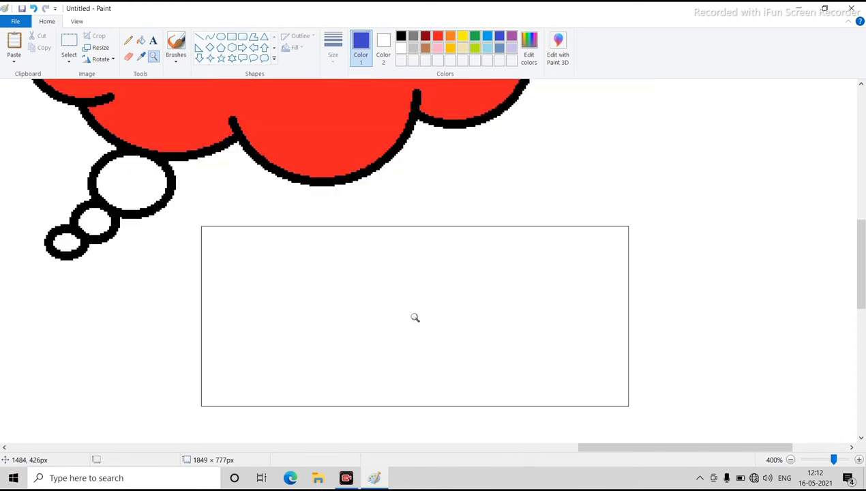
right_click(415, 317)
right_click(414, 317)
right_click(410, 318)
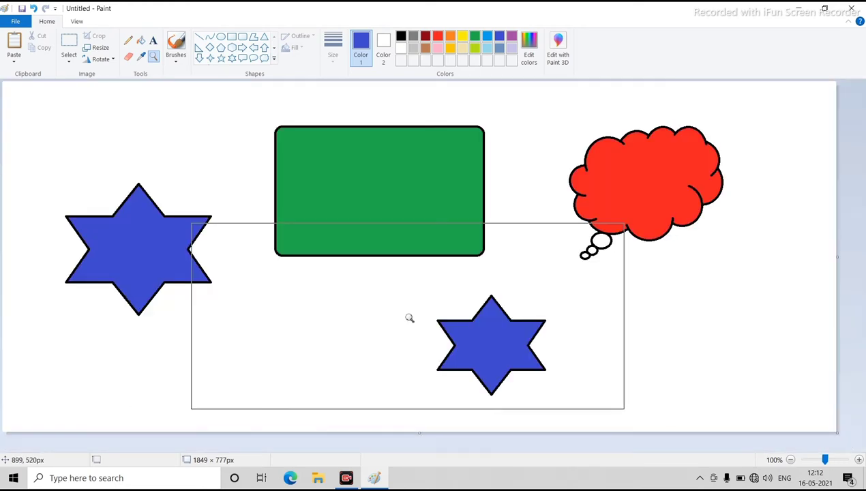
left_click(396, 171)
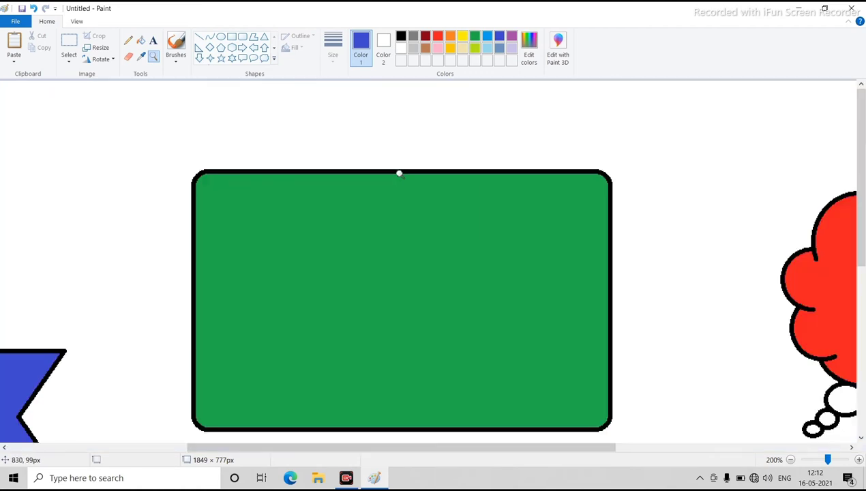
left_click(400, 174)
right_click(401, 175)
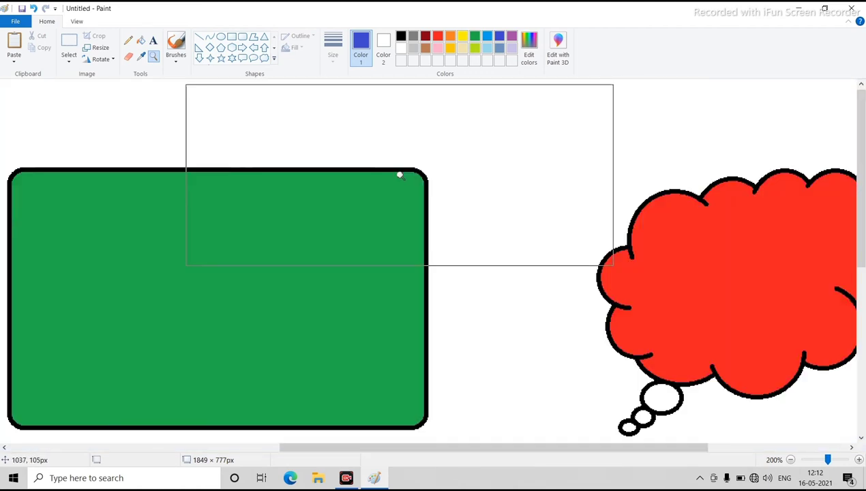
right_click(399, 175)
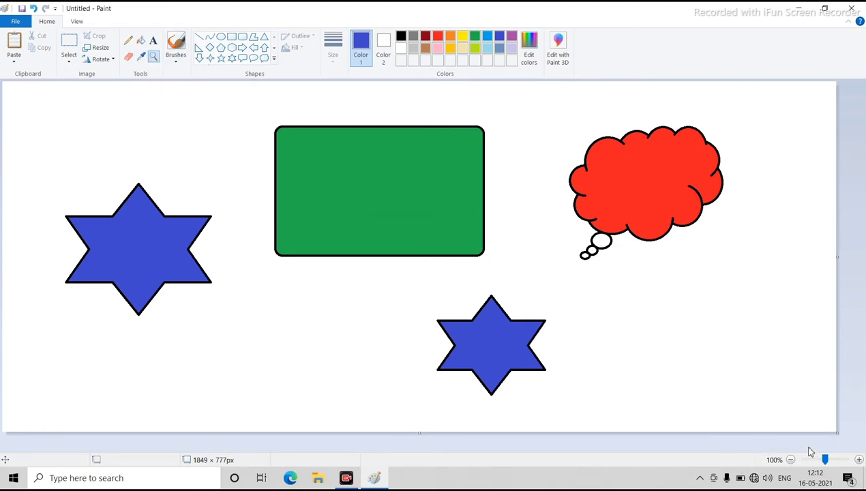
- Zoom the canvas out to 25% and back to 100%, repeating with a reduction to 50%
left_click(790, 461)
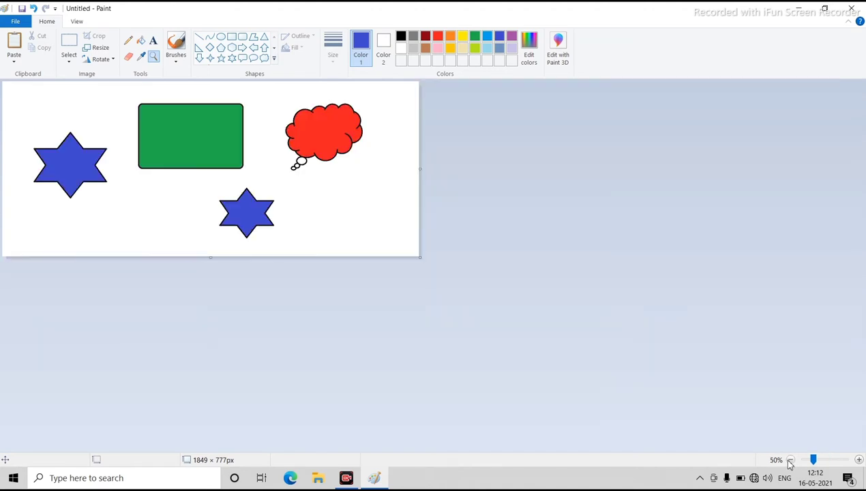
left_click(790, 460)
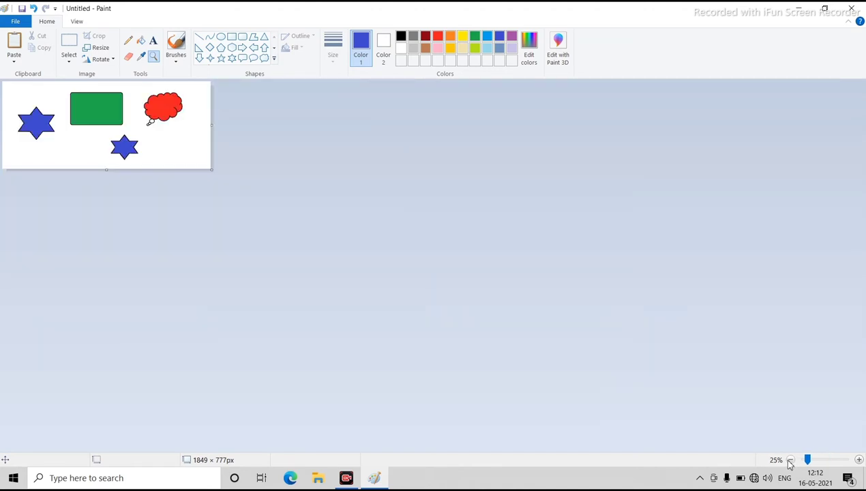
left_click(859, 460)
left_click(859, 461)
left_click(859, 460)
left_click(791, 460)
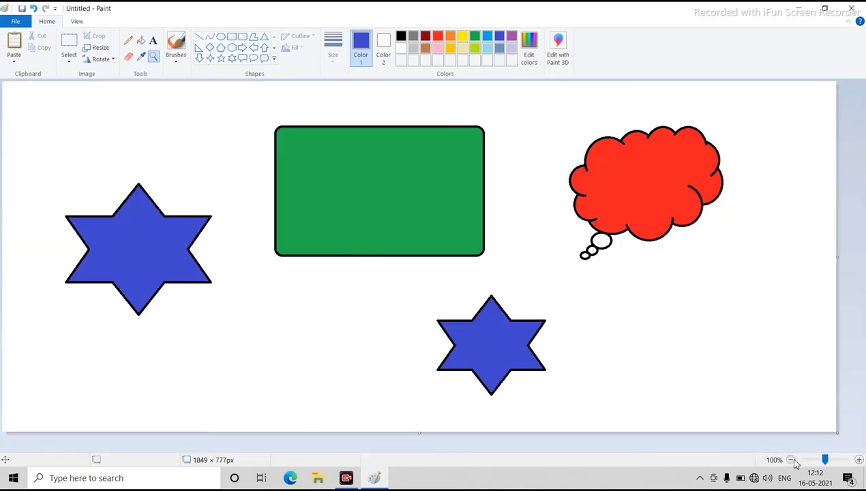
left_click(791, 461)
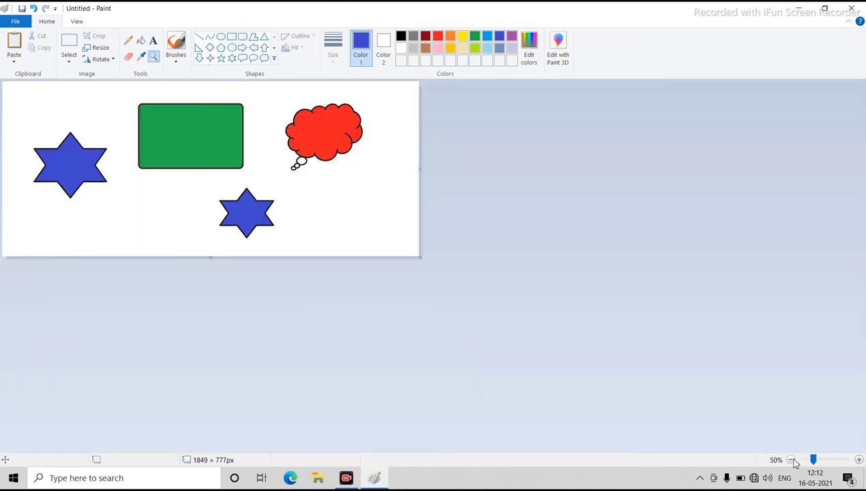
left_click(859, 460)
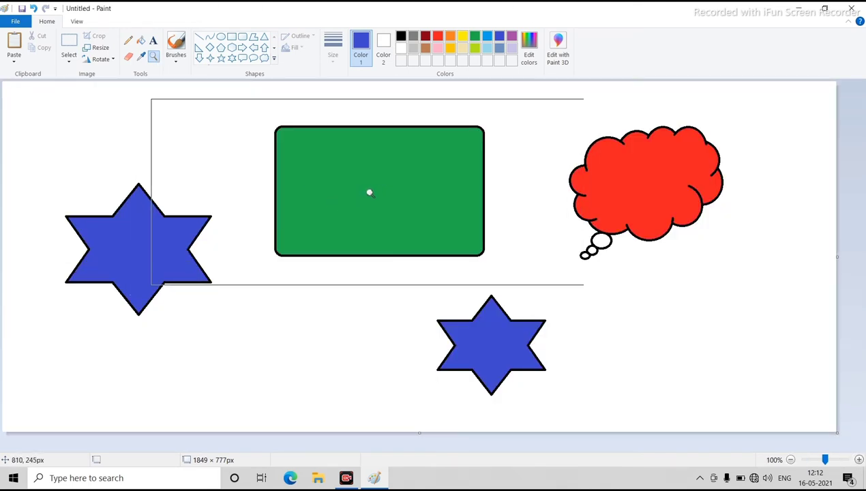
- Magnify the green rectangle up close with the Magnifier and return the canvas to 100%
left_click(324, 197)
left_click(553, 238)
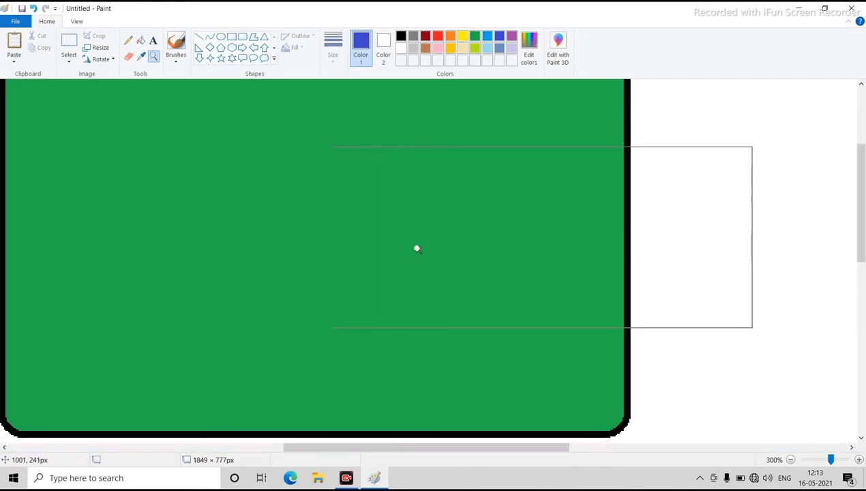
right_click(287, 238)
right_click(288, 238)
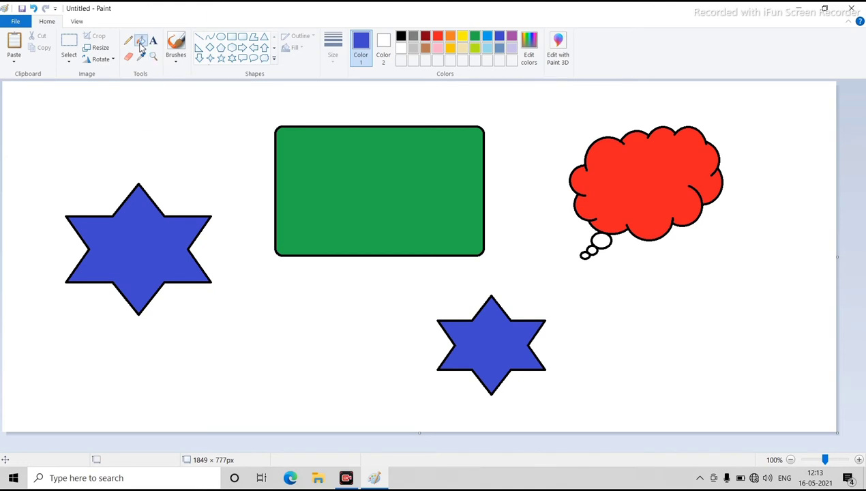
- Draw a small blue-outlined cloud callout in the blank area between the large blue star and the green rectangle
left_click(69, 42)
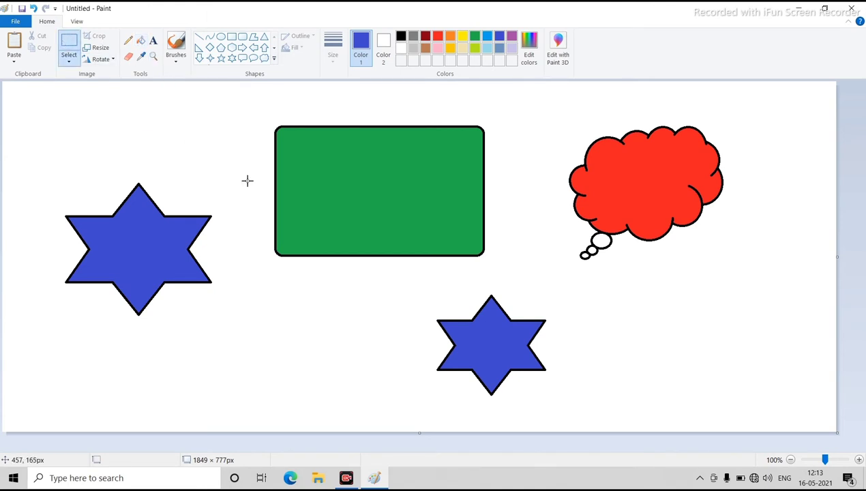
left_click(265, 58)
mouse_move(211, 106)
left_mouse_down()
mouse_move(270, 173)
mouse_move(241, 151)
mouse_move(223, 157)
left_mouse_up()
left_click(249, 164)
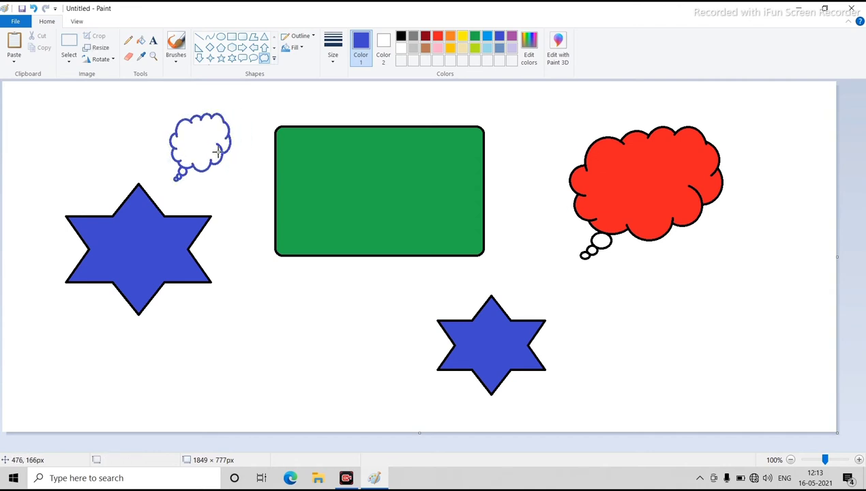
- Fill the small blue-outlined cloud callout with light pink
left_click(141, 43)
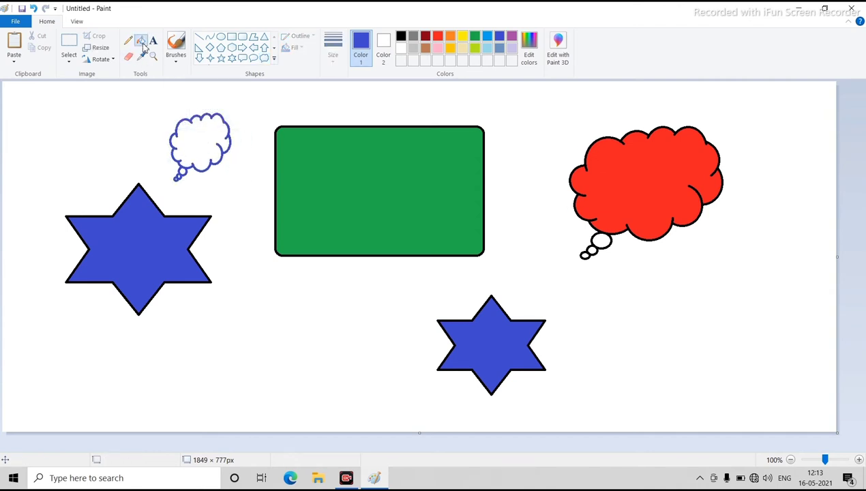
left_click(437, 48)
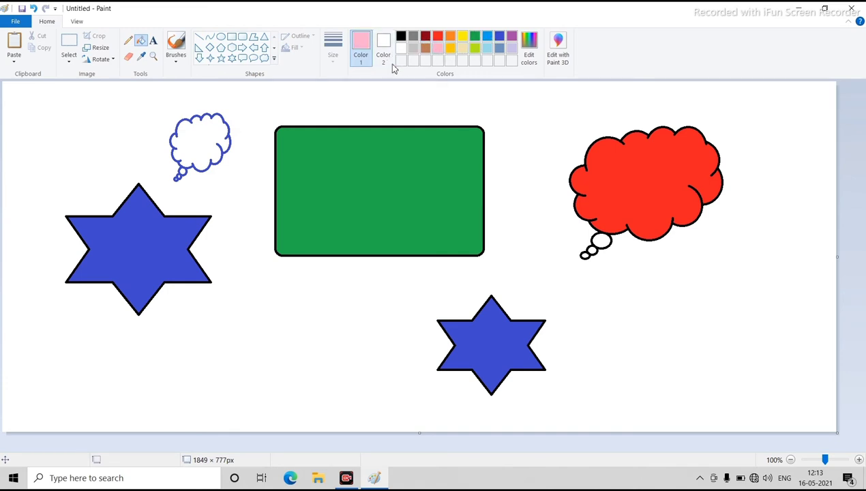
left_click(209, 133)
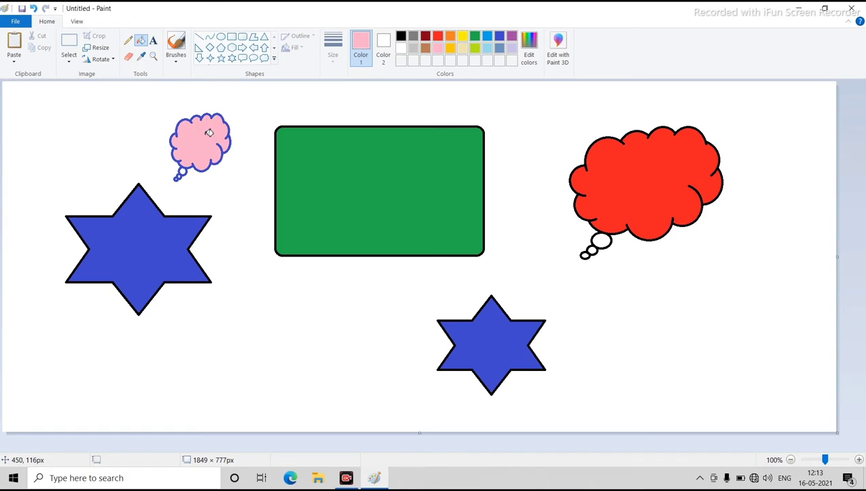
- Draw a pink-outlined triangle below the red cloud callout using the Polygon shape
left_click(254, 37)
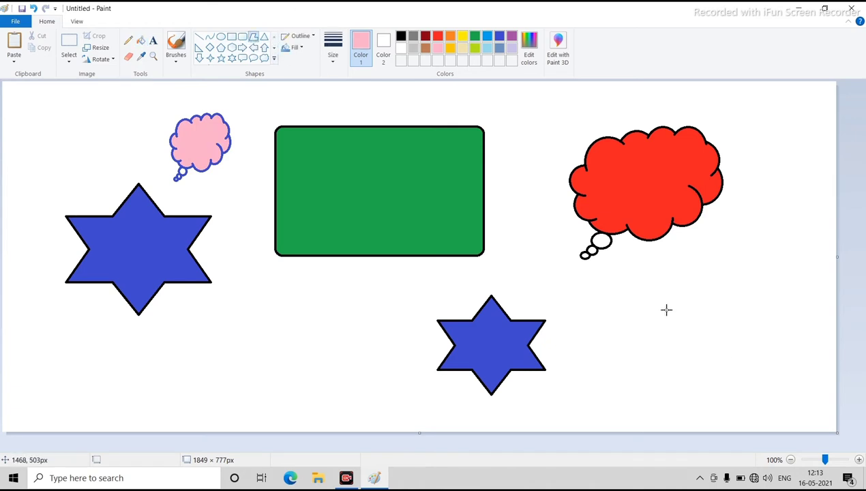
left_click_drag(664, 308, 742, 380)
left_click(648, 419)
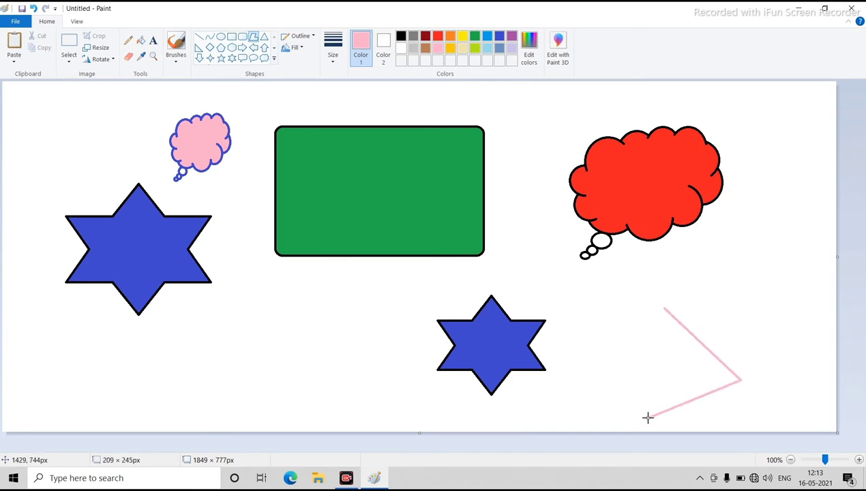
left_click(665, 310)
left_click(536, 278)
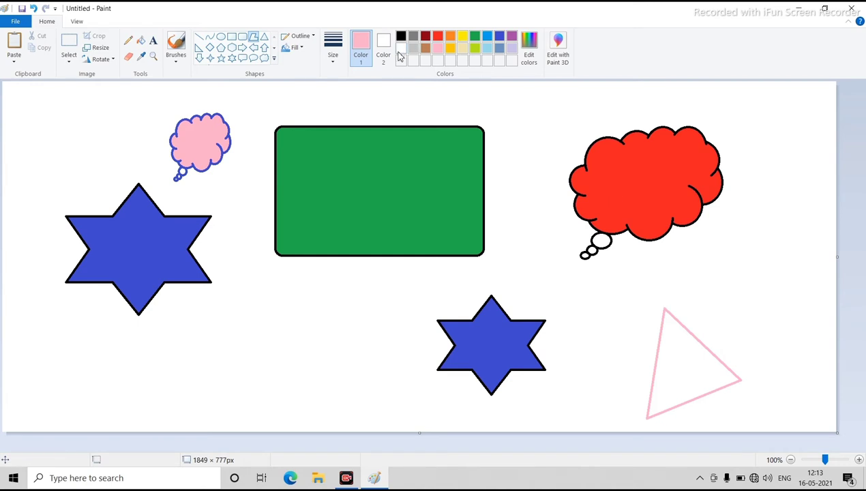
- Fill the pink-outlined triangle with turquoise blue
left_click(140, 40)
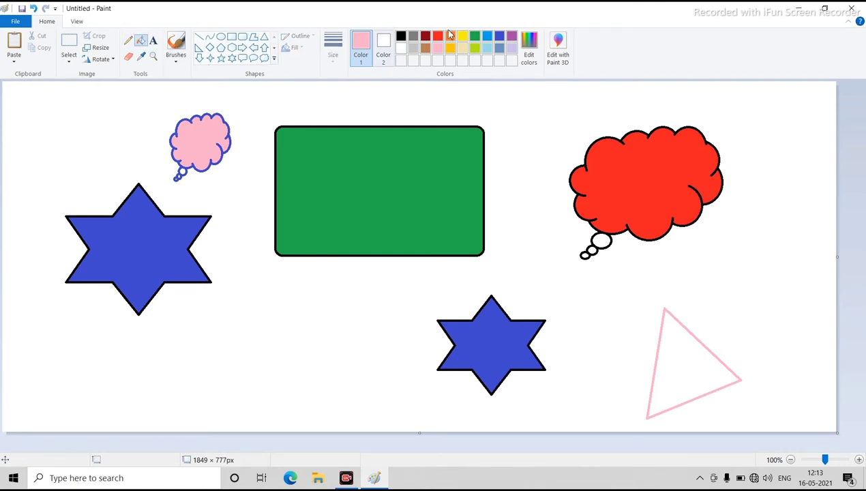
left_click(487, 37)
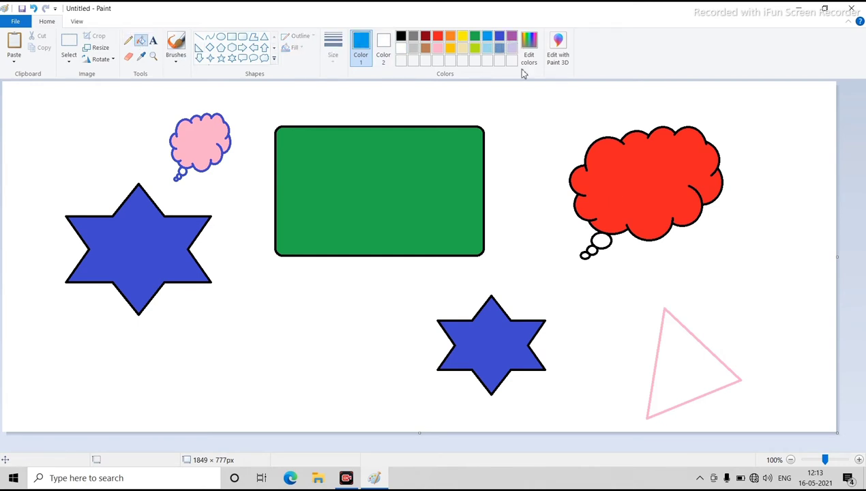
left_click(706, 365)
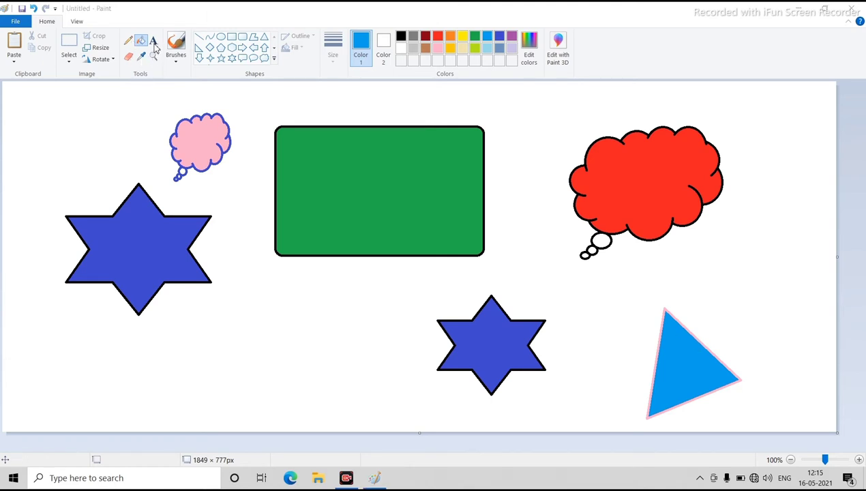
left_click(152, 47)
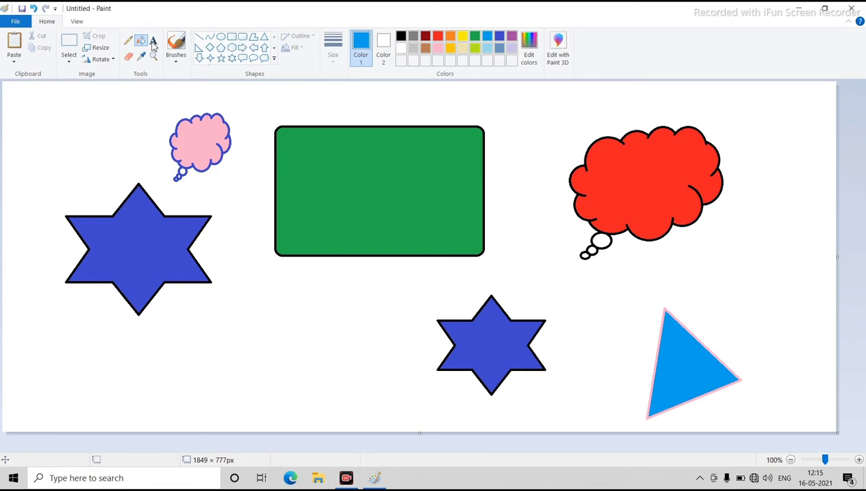
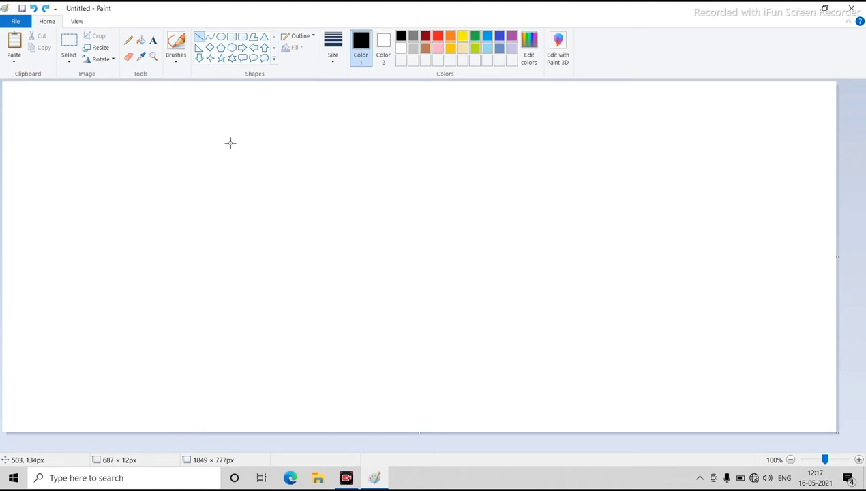
left_click_drag(227, 141, 479, 139)
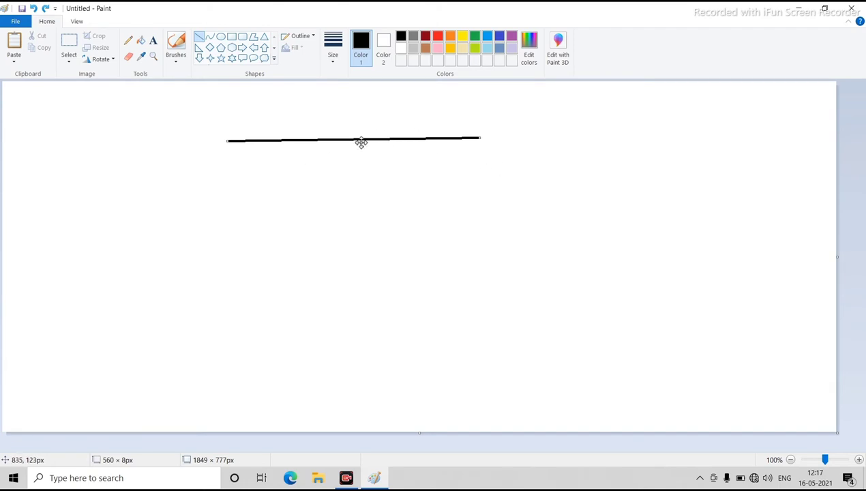
left_click(232, 172)
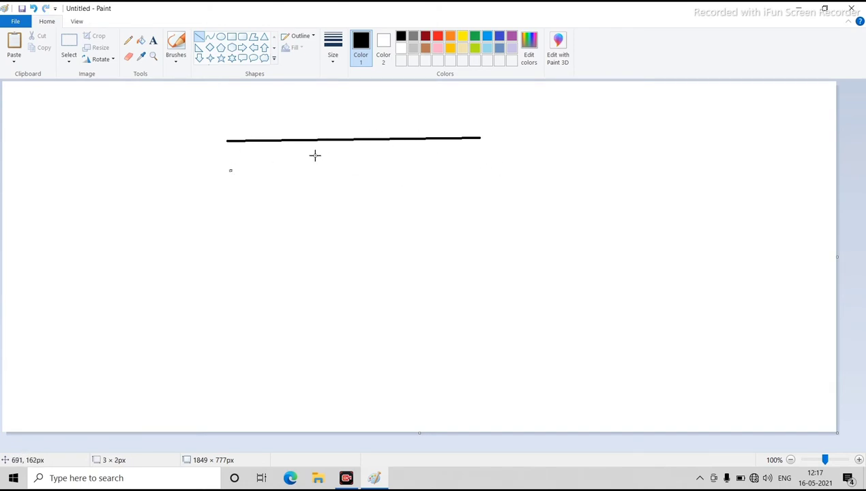
left_click_drag(314, 155, 333, 299)
left_click(399, 300)
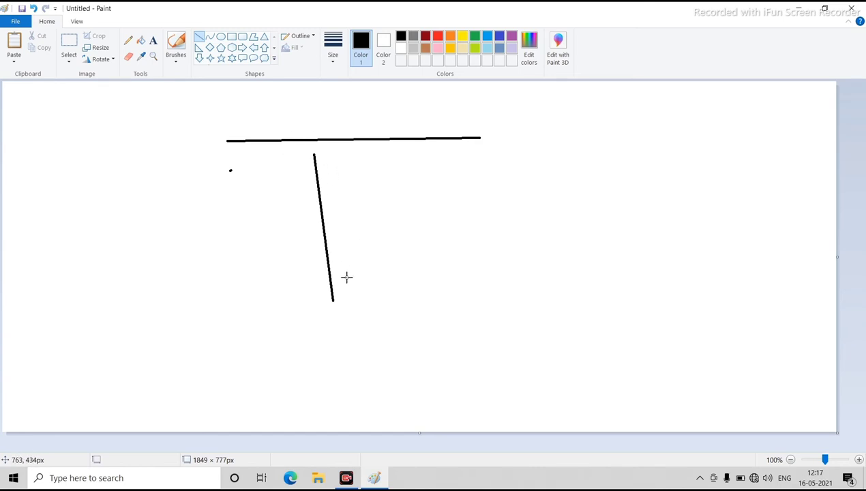
key("ctrl+z")
key("ctrl+z")
key("ctrl+z")
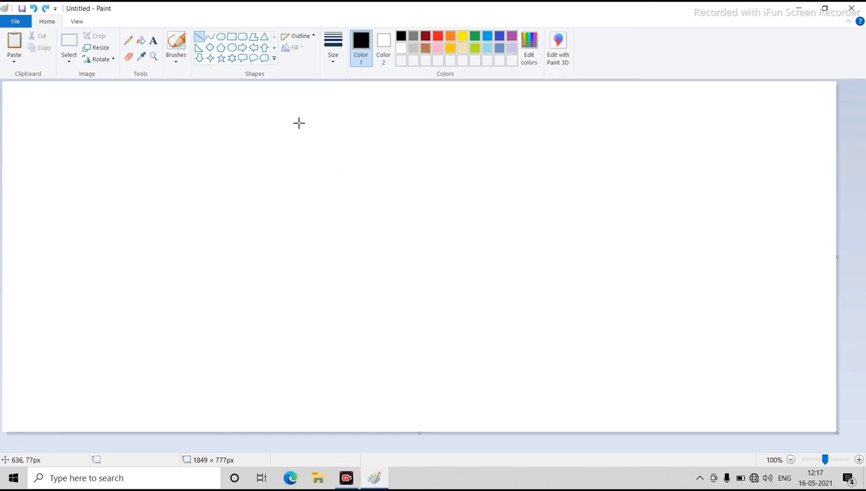
- Draw a perfectly horizontal line about 829 px long, crossed by a perfectly vertical line about 480 px long
left_click(198, 38)
left_click_drag(231, 217, 604, 207)
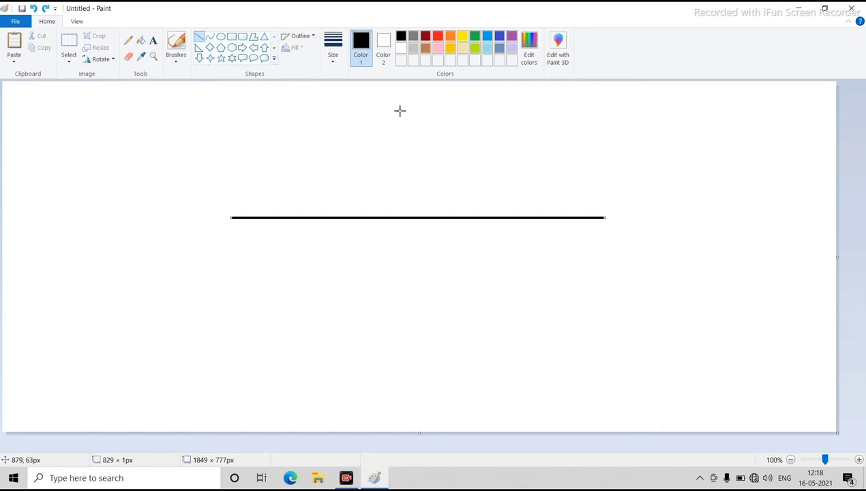
mouse_move(399, 110)
left_mouse_down()
mouse_move(420, 196)
mouse_move(429, 324)
left_mouse_up()
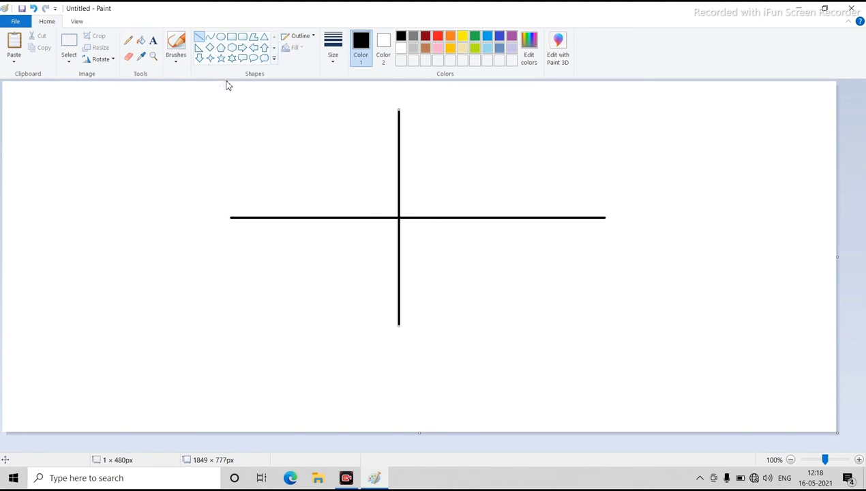
- Delete everything on the canvas
key("ctrl+a")
key("Delete")
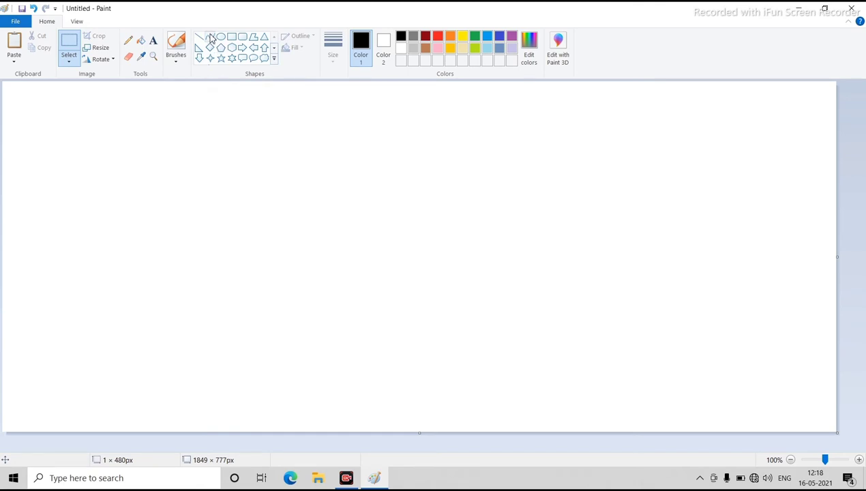
- Draw an S-shaped curve about 341 px tall near the middle of the canvas by bending a near-vertical line twice
left_click(209, 37)
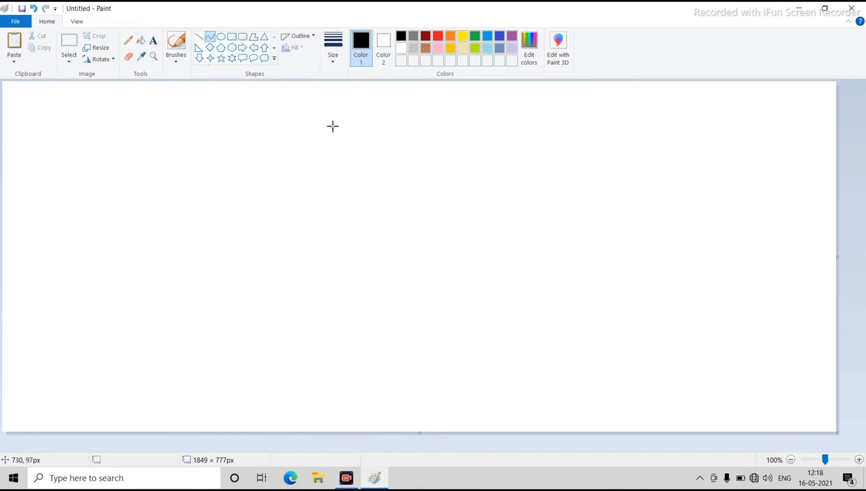
left_click_drag(332, 125, 335, 279)
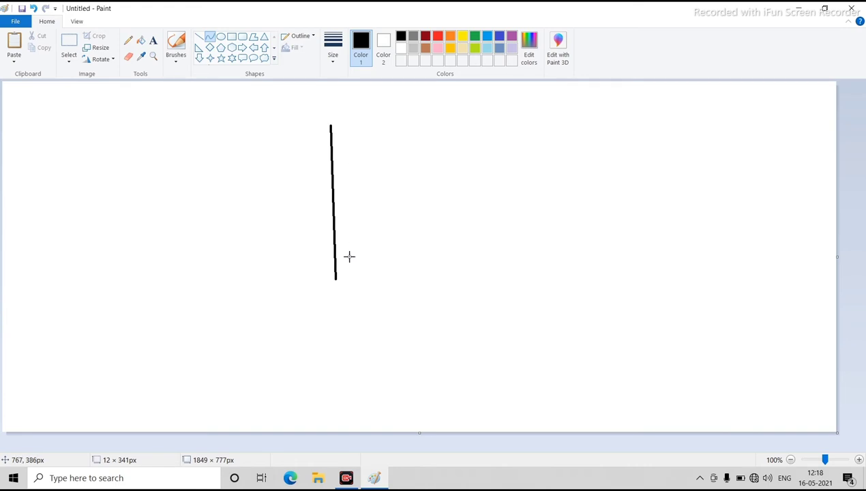
left_click_drag(331, 155, 278, 168)
left_click_drag(313, 254, 449, 197)
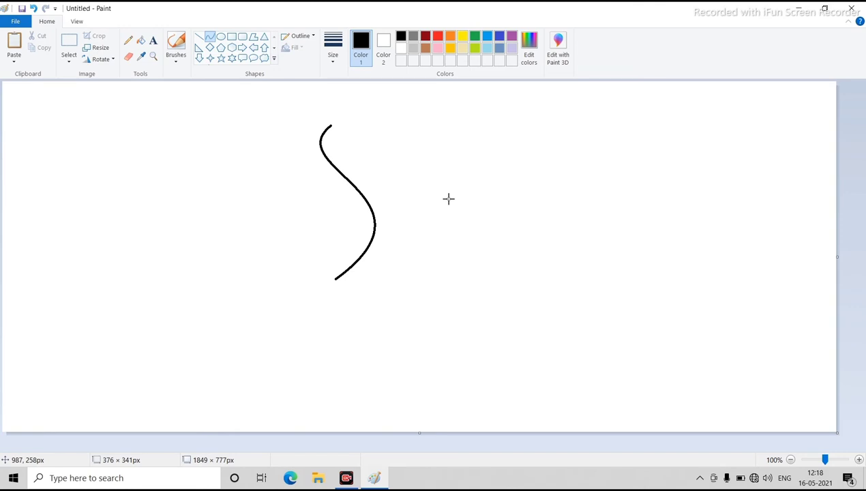
left_click(525, 228)
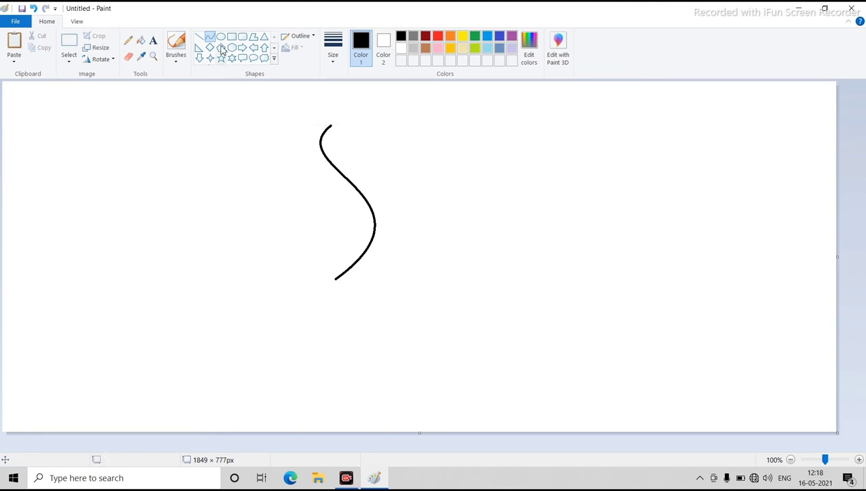
left_click_drag(563, 120, 578, 285)
left_click(433, 315)
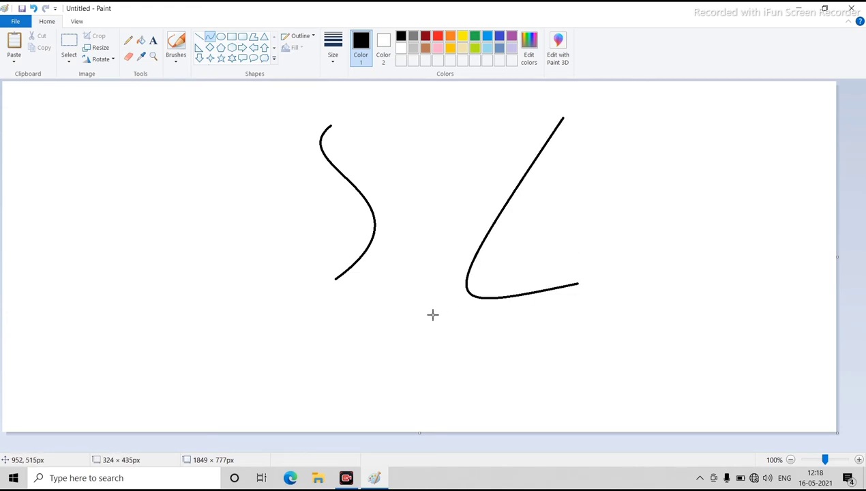
left_click(371, 348)
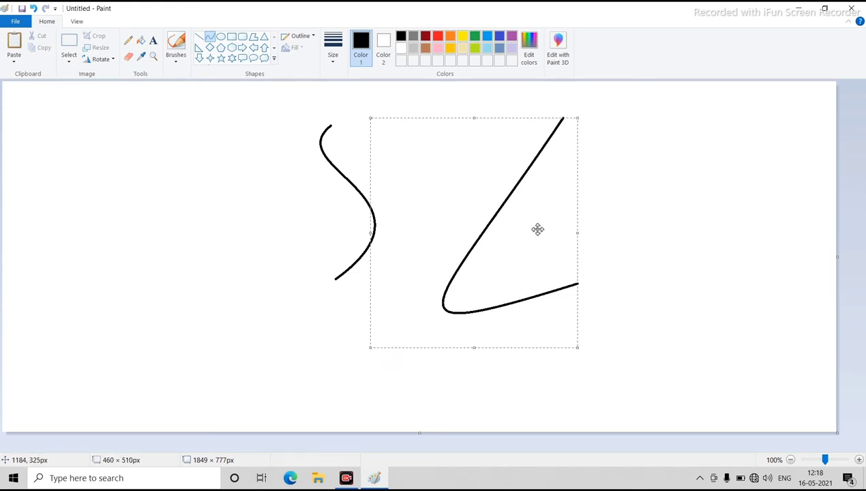
key("Delete")
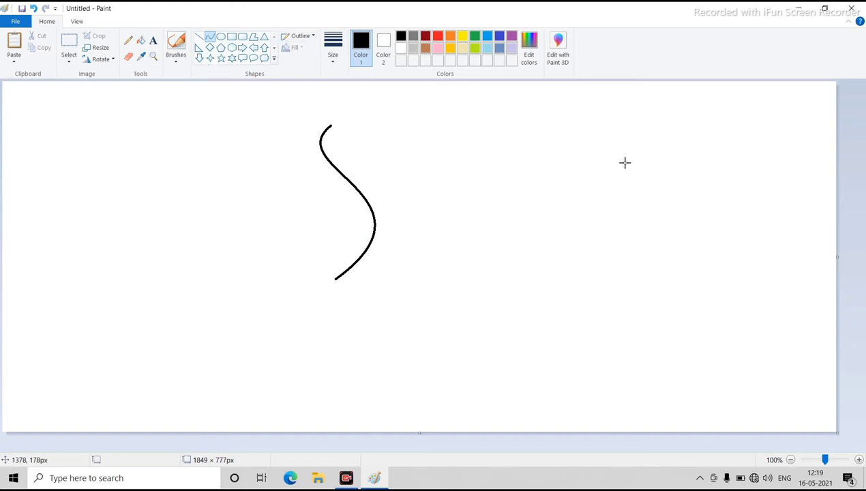
- Draw a second S-shaped curve about 401 px tall and move it so that it crosses the first curve twice
left_click_drag(597, 130, 626, 311)
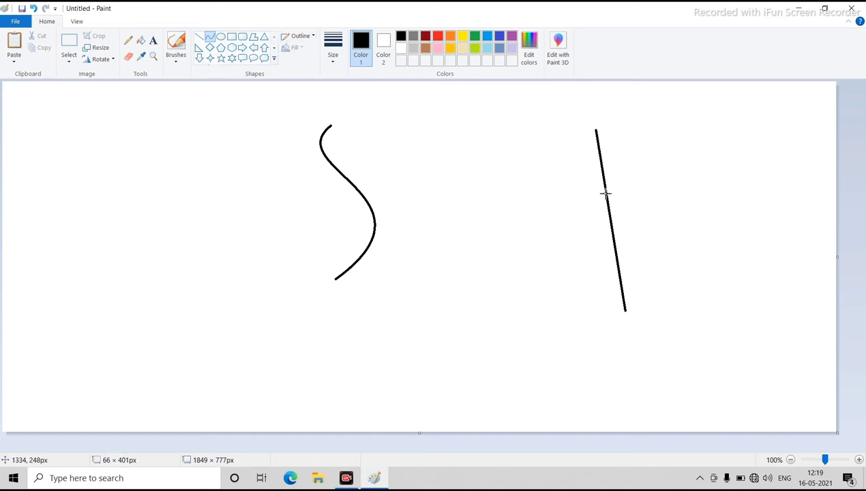
left_click_drag(606, 193, 561, 206)
left_click_drag(604, 261, 734, 210)
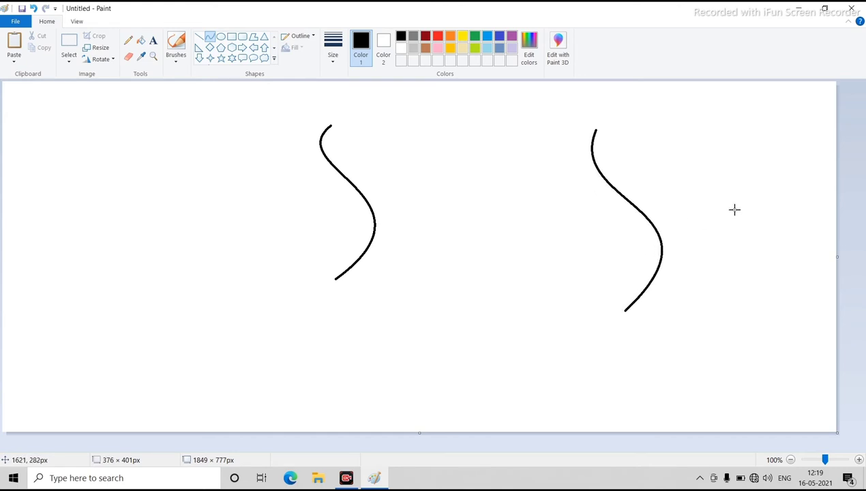
left_click_drag(651, 242, 377, 263)
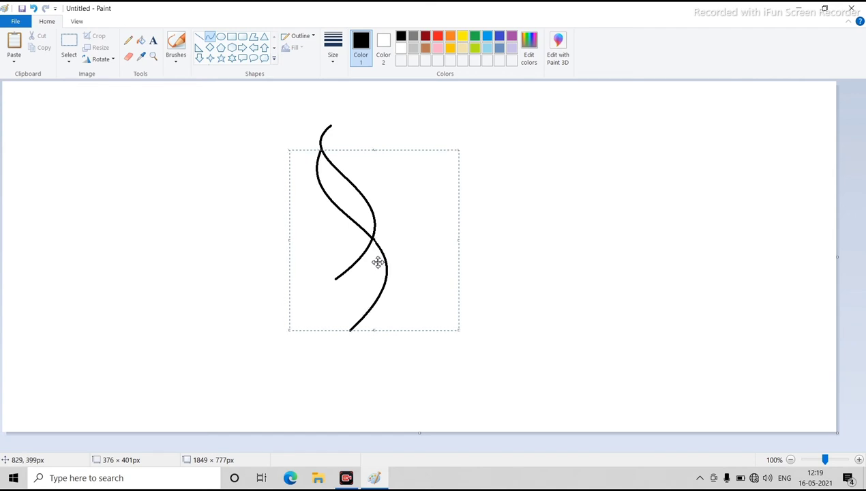
left_click(518, 224)
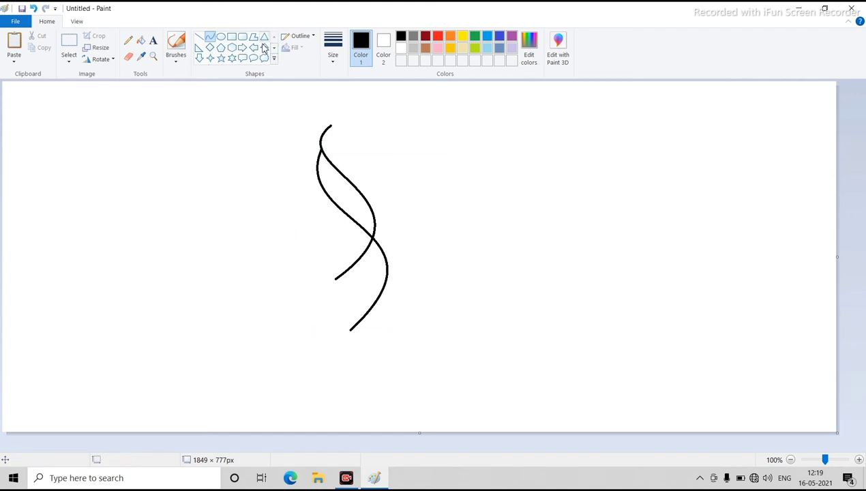
- Fill the closed area between the two crossing curves with red
left_click(141, 40)
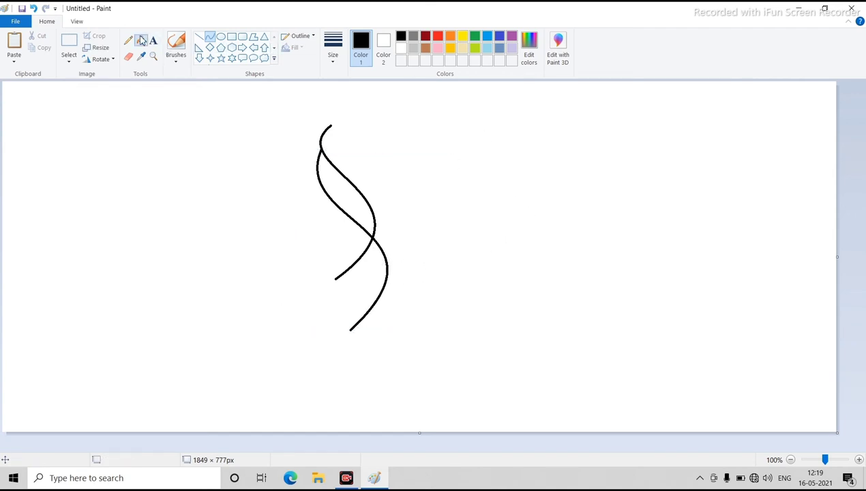
left_click(439, 36)
left_click(363, 198)
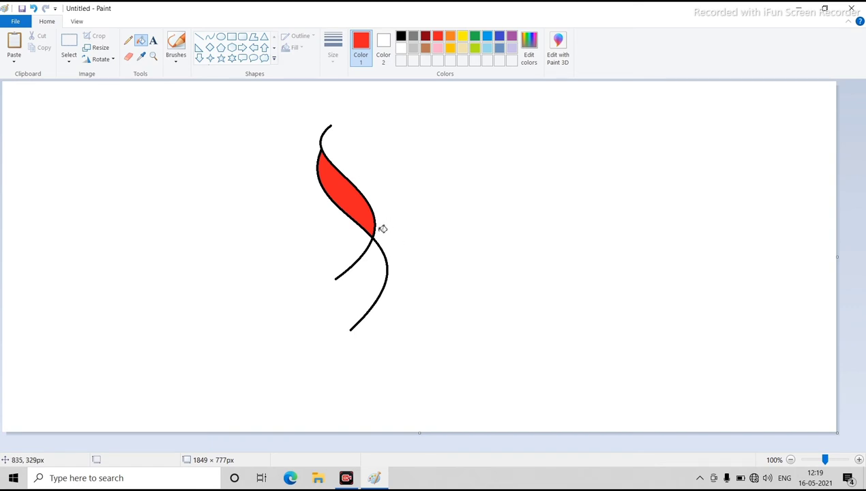
- Undo the red fill and both S-shaped curves to return to a blank canvas
key("ctrl+z")
key("ctrl+z")
key("ctrl+z")
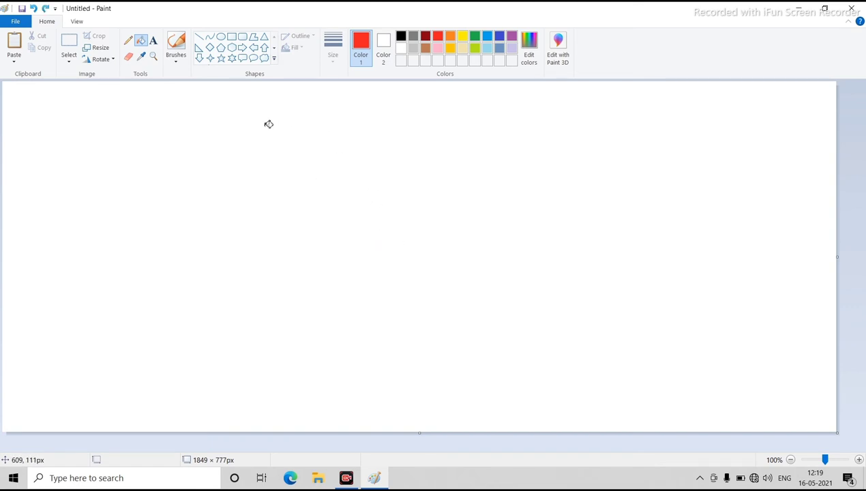
- Draw a lightning shape about 396 × 343 px on the blank canvas and delete it
left_click(275, 61)
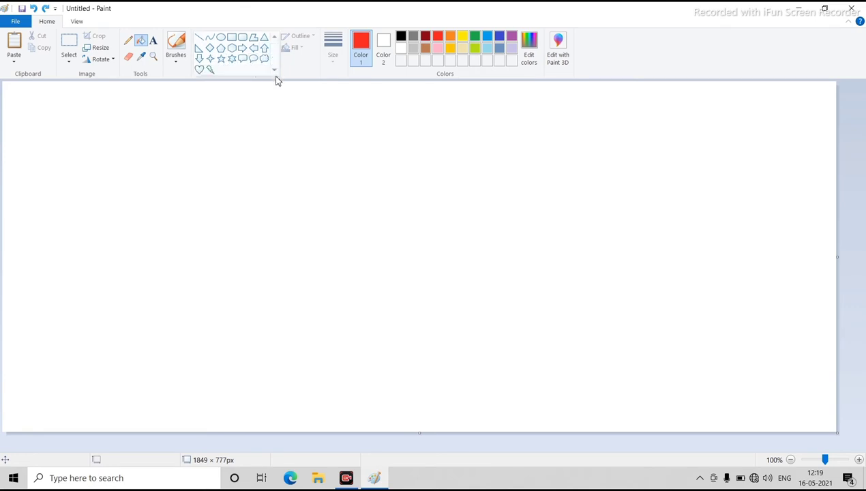
left_click(210, 70)
left_click_drag(208, 108, 386, 262)
key("Delete")
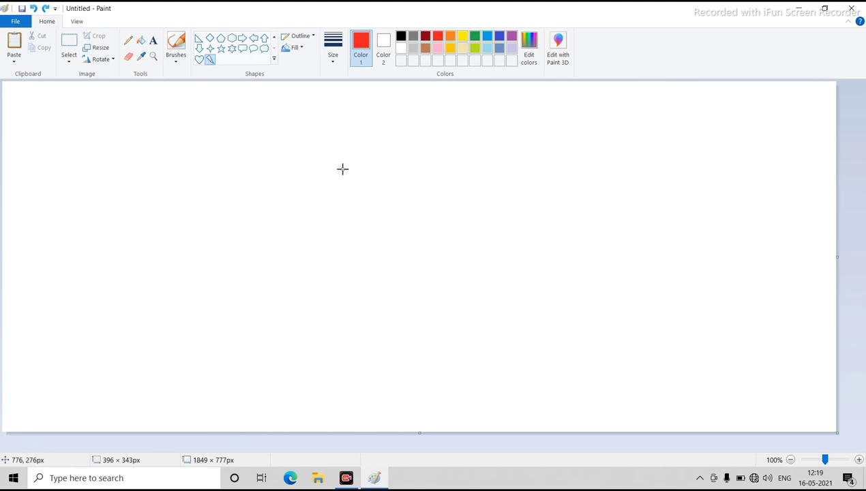
- Draw a red triangle about 467 × 326 px slightly left of the canvas centre
left_click(274, 39)
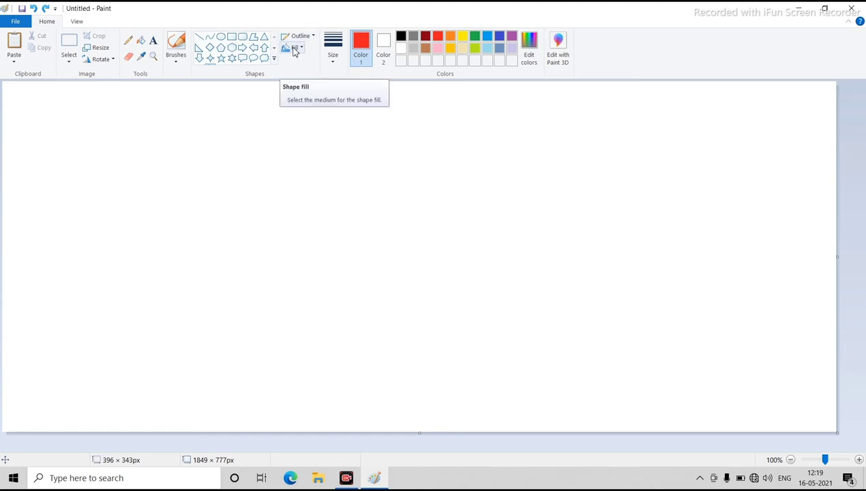
left_click(335, 60)
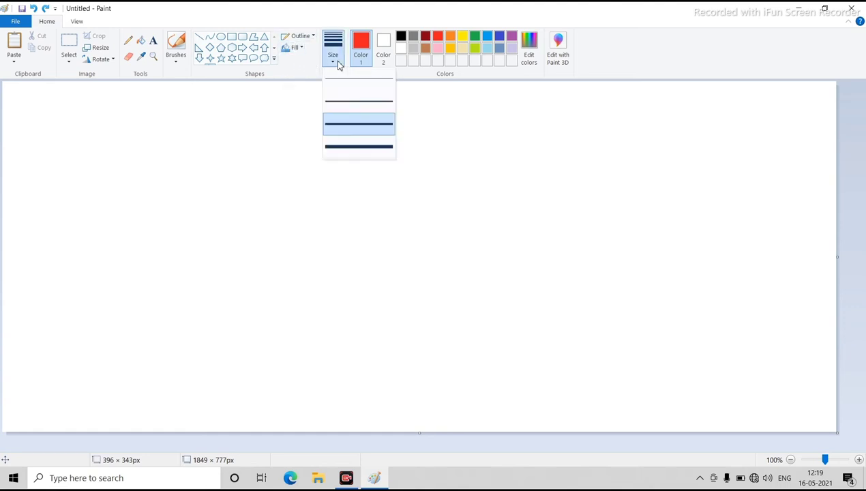
left_click(335, 60)
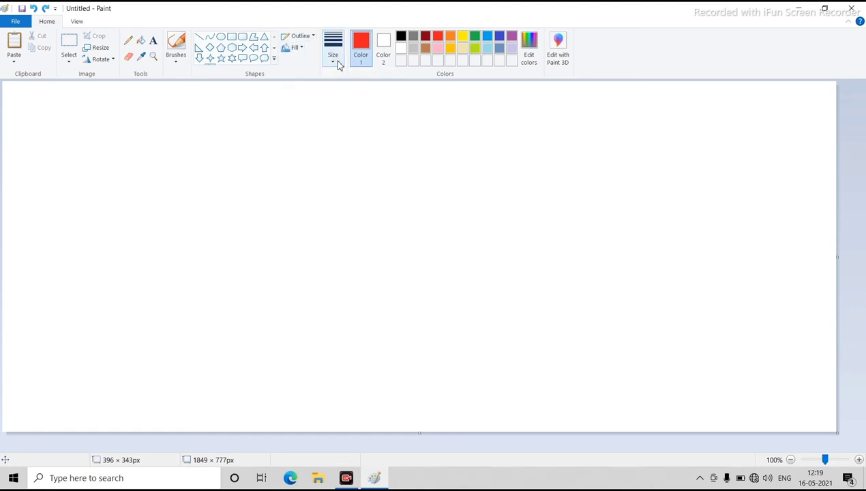
left_click(264, 37)
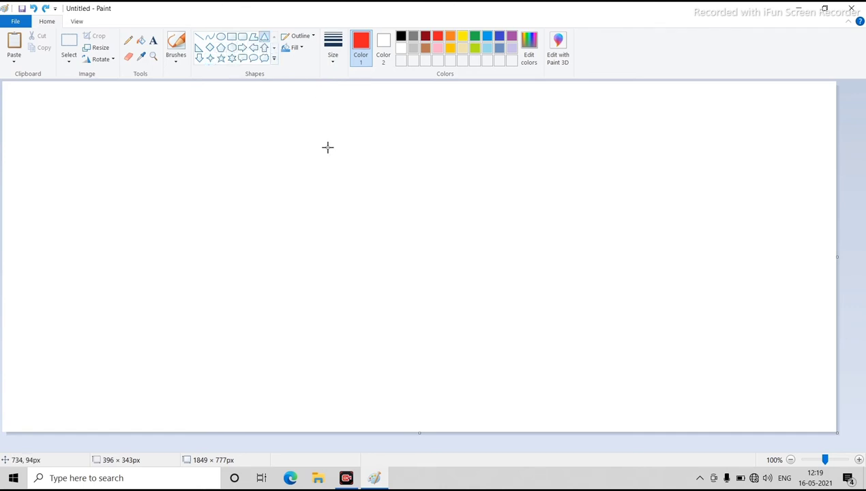
left_click_drag(250, 127, 460, 272)
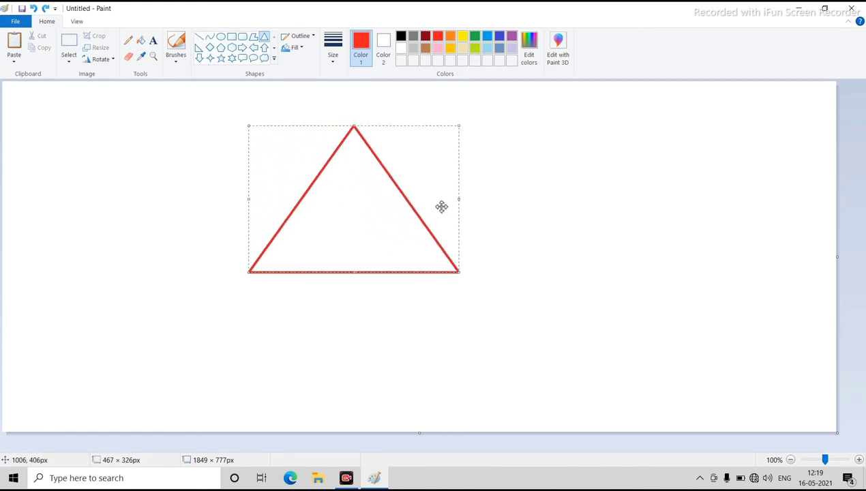
left_click(189, 198)
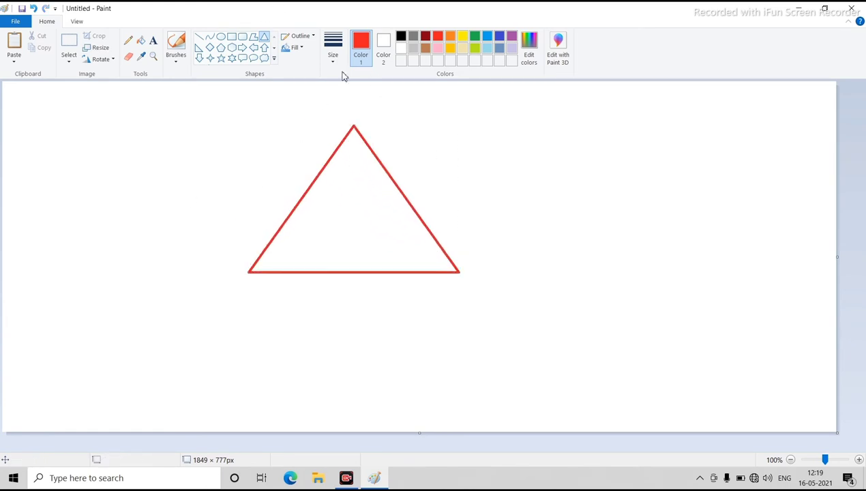
- Draw a red six-pointed star about 396 × 340 px and position it to the right of the triangle
left_click(232, 58)
left_click_drag(512, 149, 692, 302)
left_click_drag(638, 257, 671, 244)
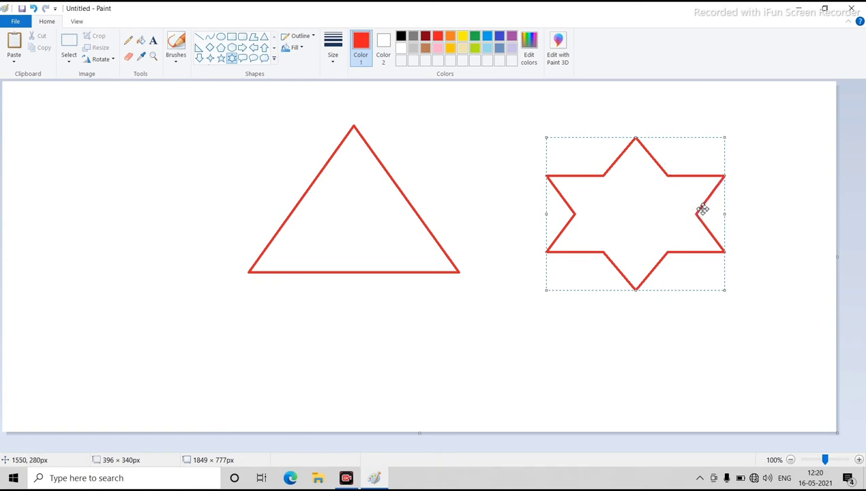
- Set the star's outline to the thickest preset line size
left_click(334, 64)
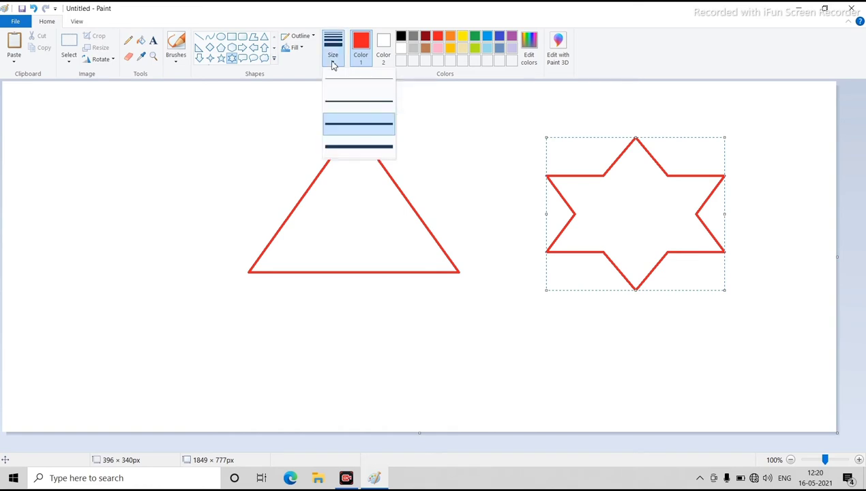
left_click(365, 147)
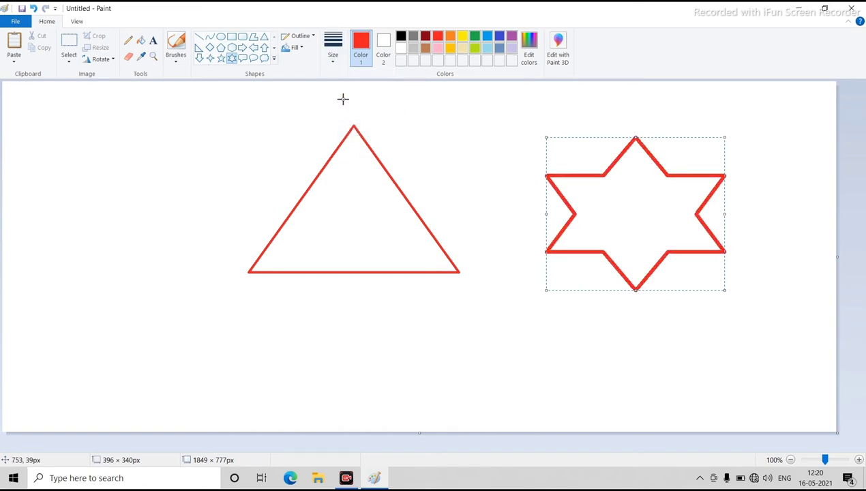
left_click(334, 60)
left_click(358, 147)
left_click(335, 60)
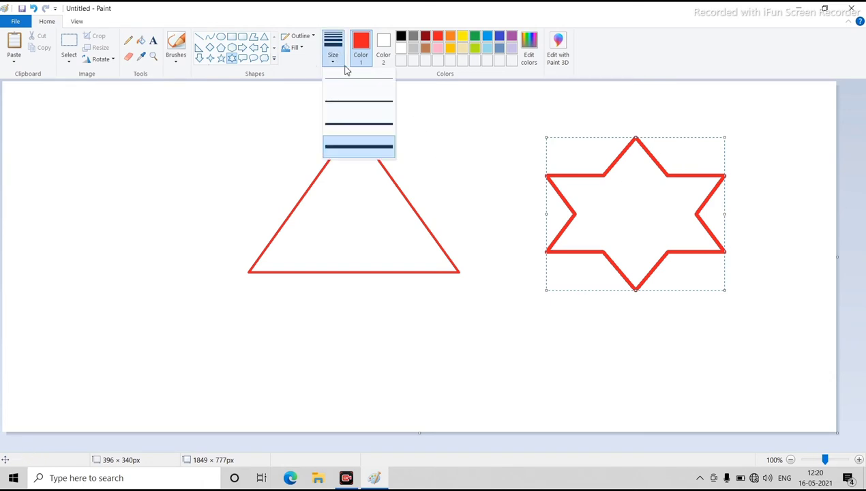
left_click(373, 148)
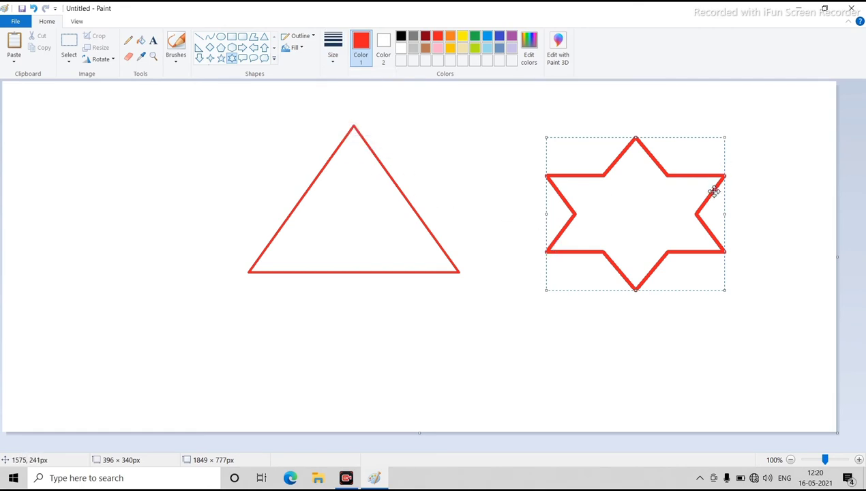
- Thicken the star's outline gradually beyond the thickest preset until it is a very heavy band
key("ctrl+plus")
key("ctrl+plus")
key("ctrl+plus")
key("ctrl+plus")
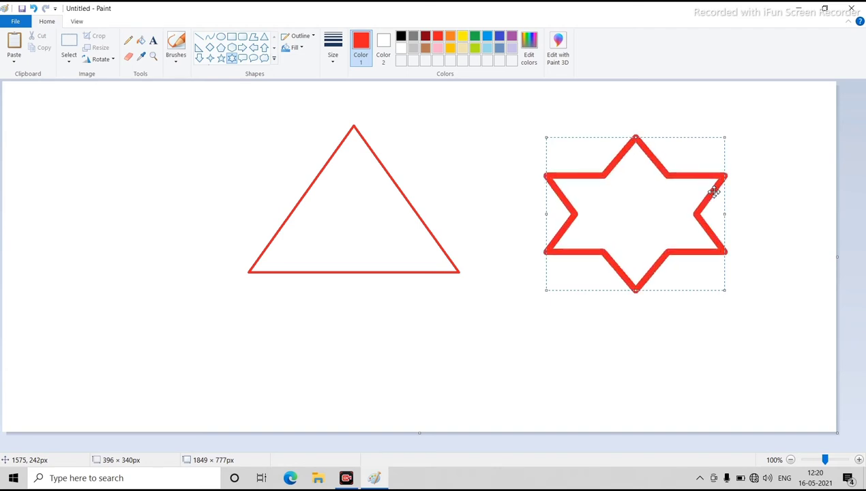
key("ctrl+plus")
key("ctrl+plus")
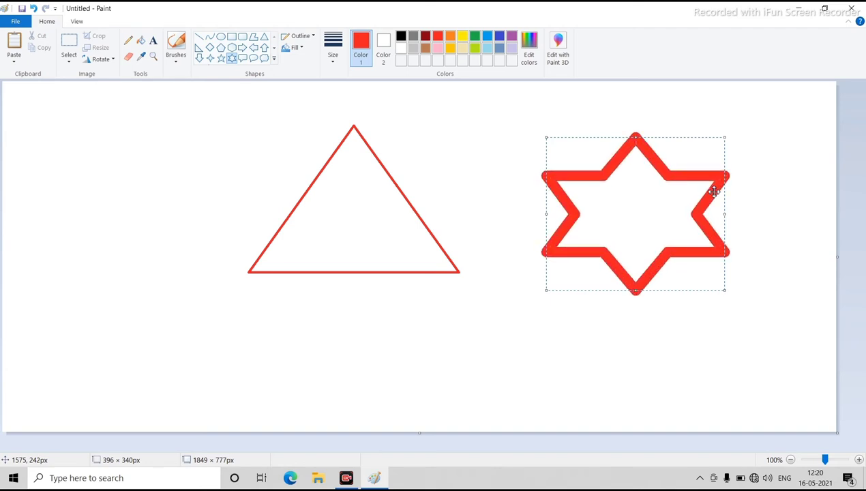
key("ctrl+plus")
key("ctrl+plus")
key("ctrl+plus")
key("ctrl+plus")
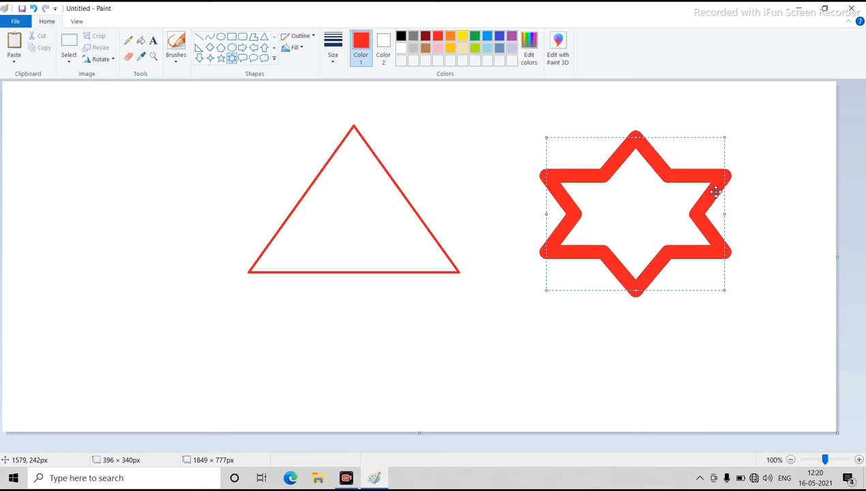
key("ctrl+plus")
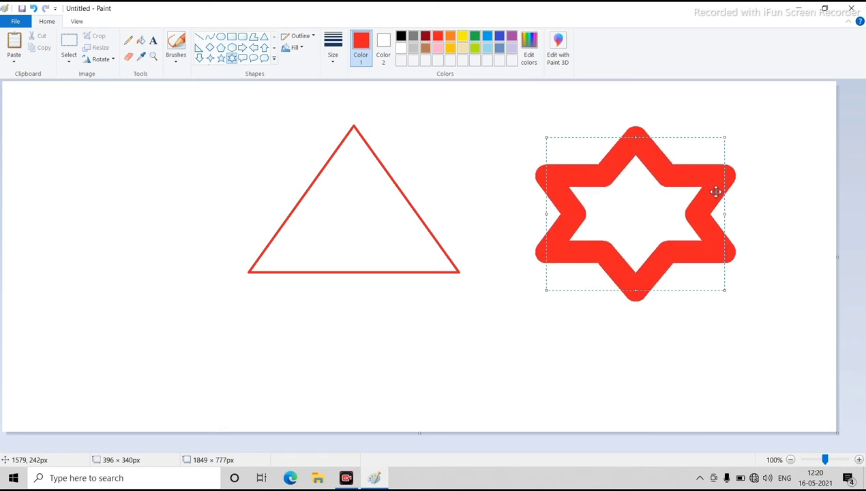
- Thin the star's heavy outline gradually back to a fine line
key("ctrl+minus")
key("ctrl+minus")
key("ctrl+minus")
key("ctrl+minus")
key("ctrl+minus")
key("ctrl+minus")
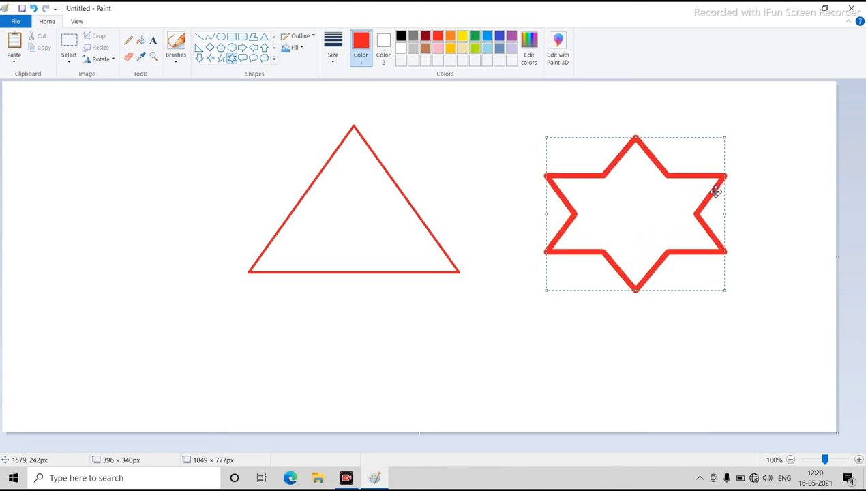
key("ctrl+minus")
key("ctrl+minus")
key("ctrl+minus")
- Thicken the star's outline once more and reduce it again to about the triangle's line thickness
key("ctrl+plus")
key("ctrl+plus")
key("ctrl+plus")
key("ctrl+plus")
key("ctrl+plus")
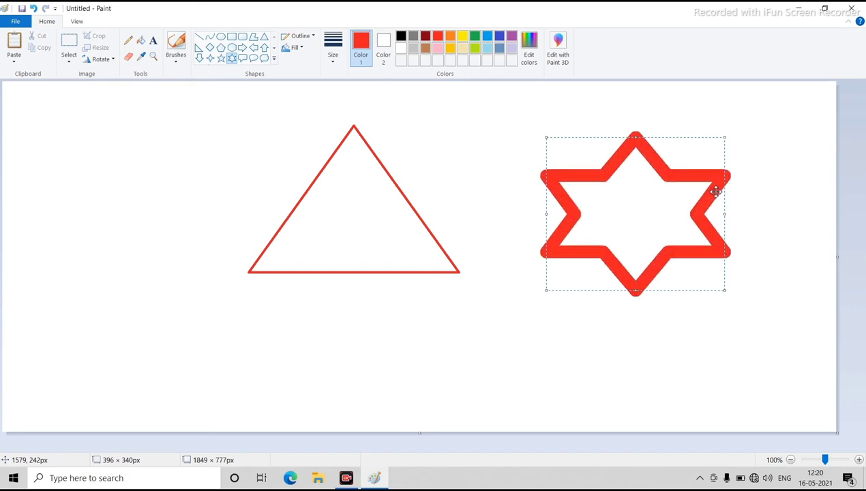
key("ctrl+plus")
key("ctrl+plus")
key("ctrl+plus")
key("ctrl+minus")
key("ctrl+minus")
key("ctrl+minus")
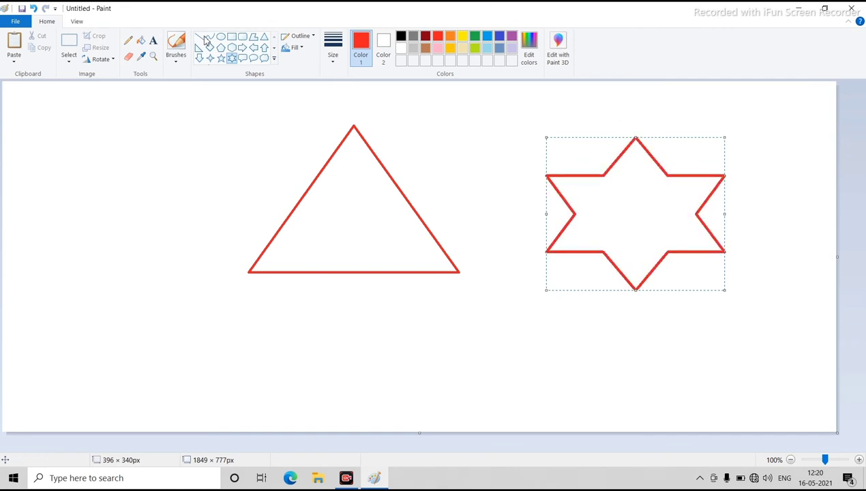
left_click(332, 48)
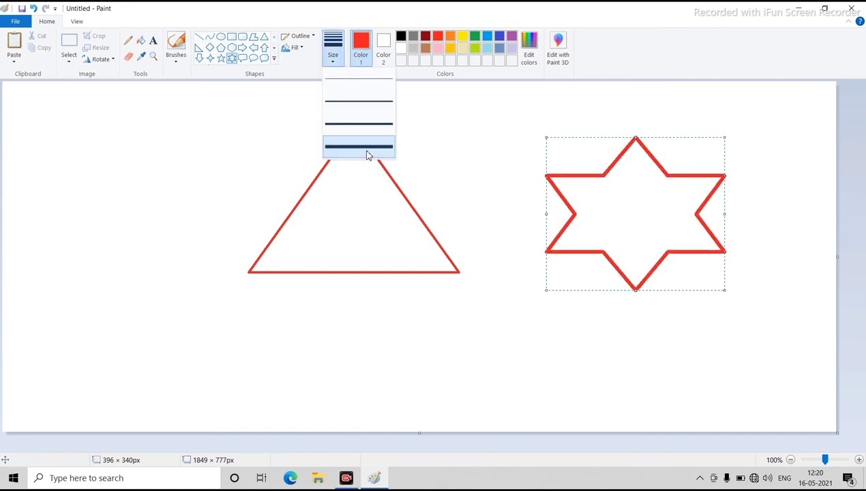
left_click(450, 170)
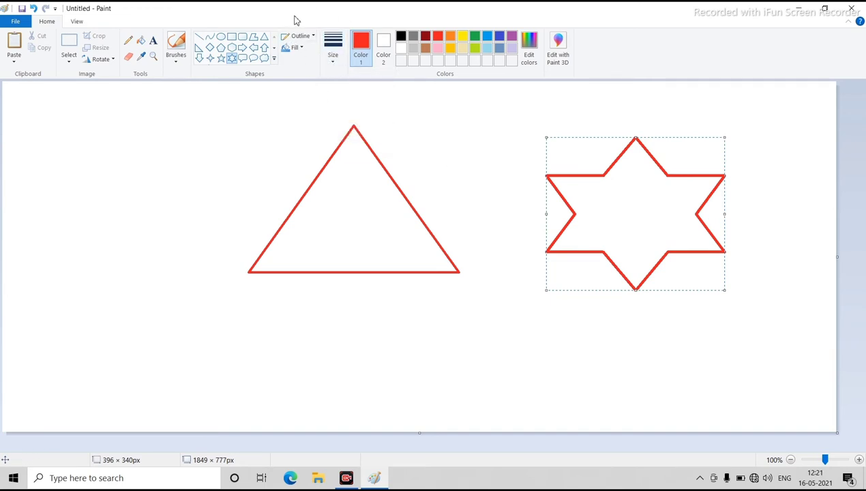
- Draw a red cloud callout about 290 × 305 px left of the triangle and shift it slightly up and left
left_click(265, 62)
left_click_drag(65, 141, 196, 279)
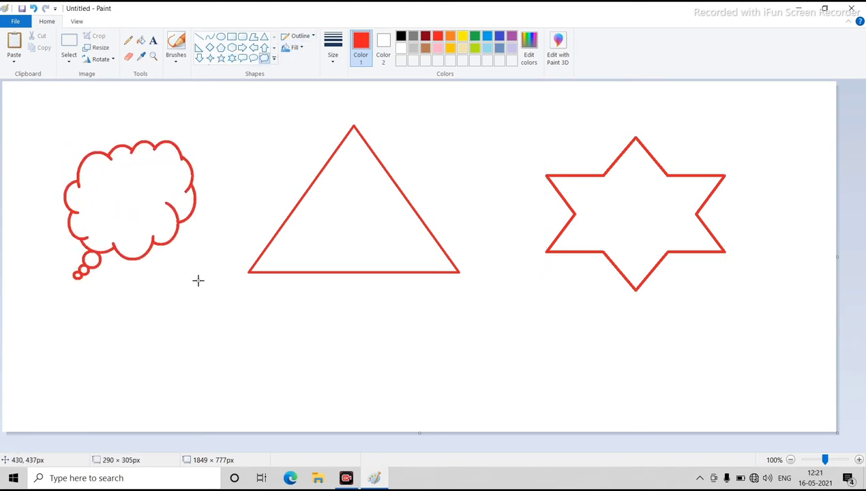
left_click_drag(151, 237, 131, 230)
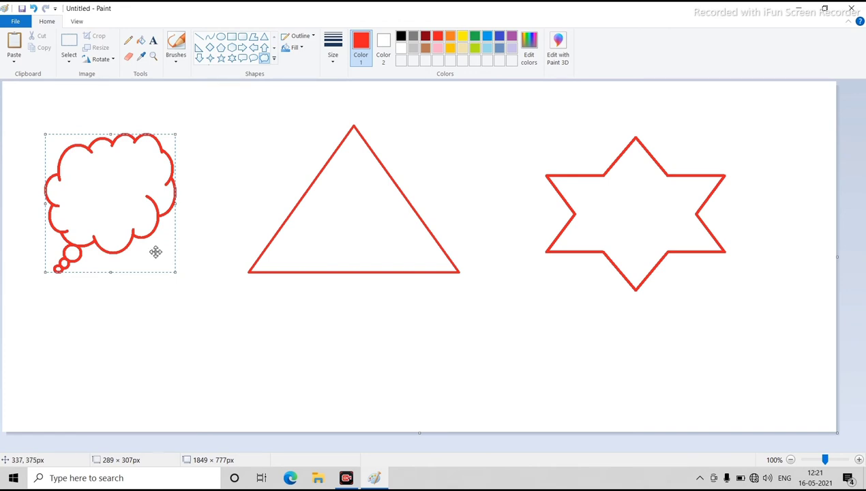
- Thicken the cloud callout's outline gradually until it is a heavy band
key("ctrl+plus")
key("ctrl+plus")
key("ctrl+plus")
key("ctrl+plus")
key("ctrl+plus")
key("ctrl+plus")
key("ctrl+plus")
key("ctrl+plus")
key("ctrl+plus")
key("ctrl+plus")
key("ctrl+plus")
key("ctrl+plus")
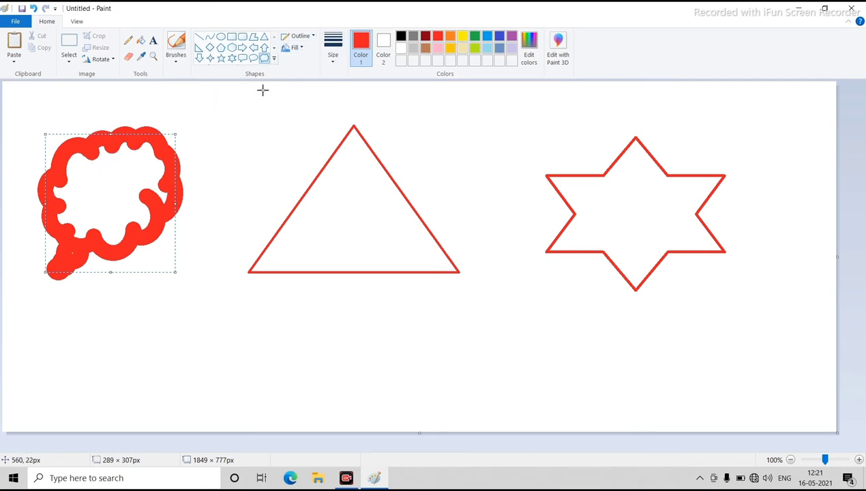
- Give the red cloud callout a watercolor outline and set its fill style to oil
left_click(313, 39)
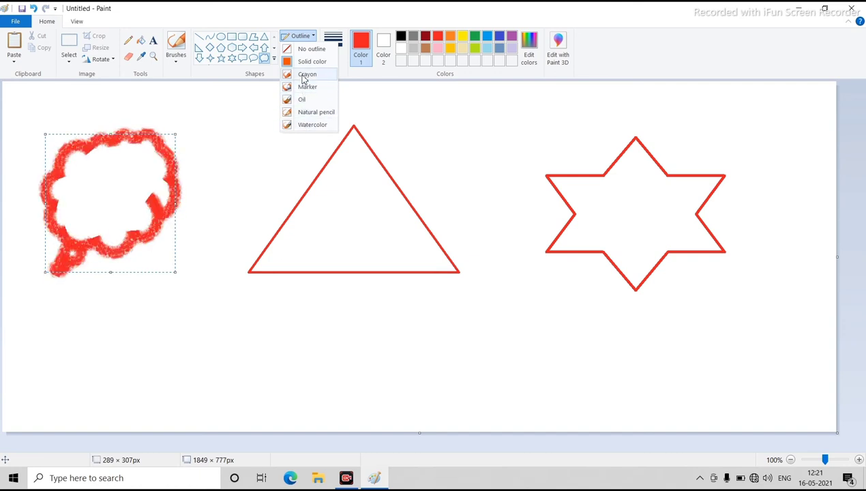
left_click(298, 129)
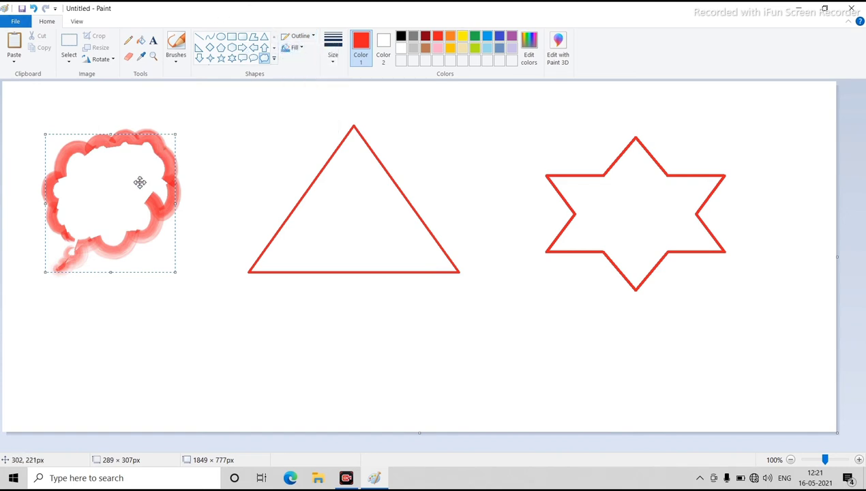
left_click(294, 48)
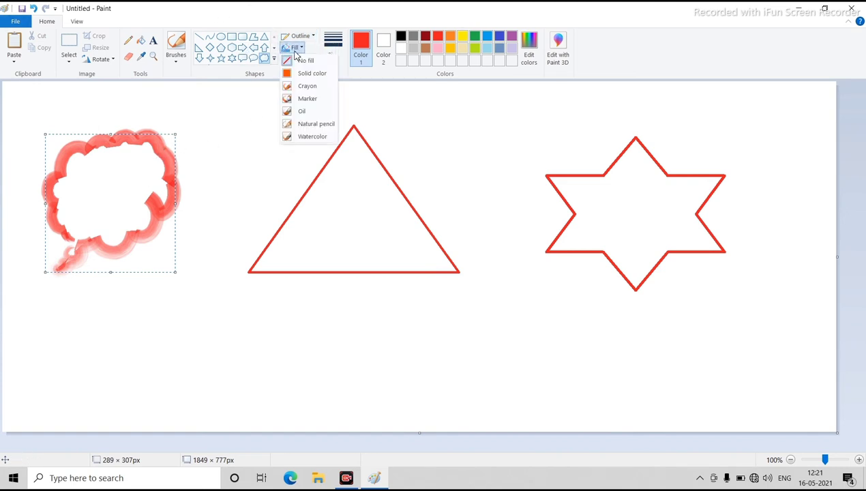
left_click(308, 114)
- Fill the inside of the cloud callout with yellow
left_click(141, 40)
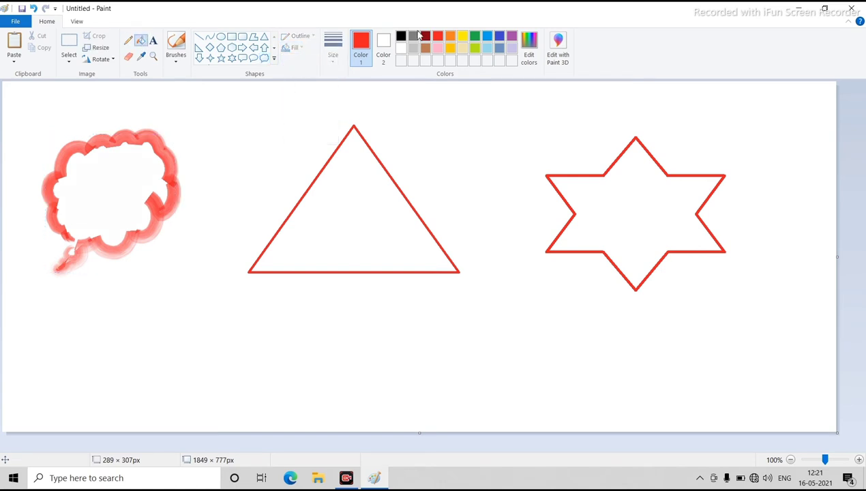
left_click(464, 36)
left_click(121, 194)
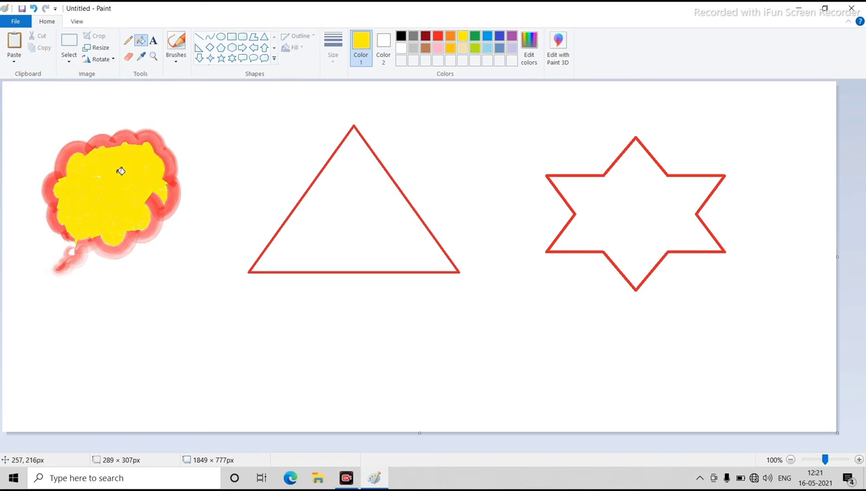
- Draw a yellow oval callout about 300 × 315 px between the triangle and the star and give it a natural pencil outline
left_click(253, 59)
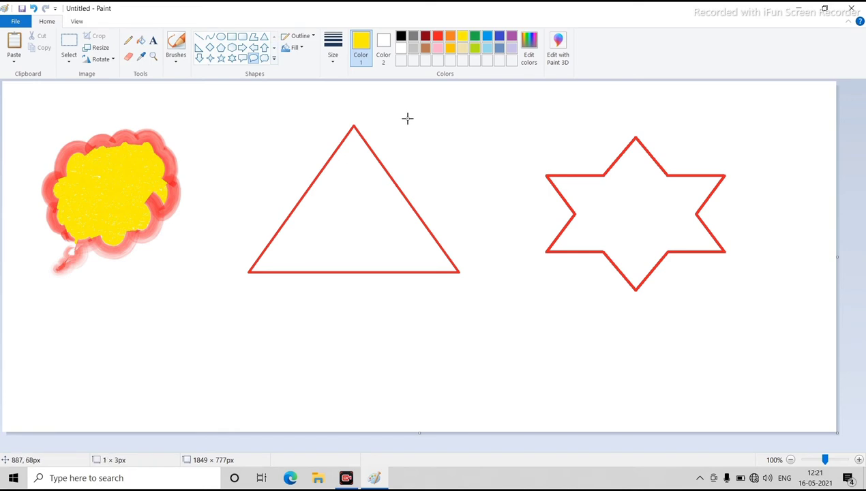
mouse_move(408, 118)
left_mouse_down()
mouse_move(459, 160)
mouse_move(527, 254)
mouse_move(535, 251)
left_mouse_up()
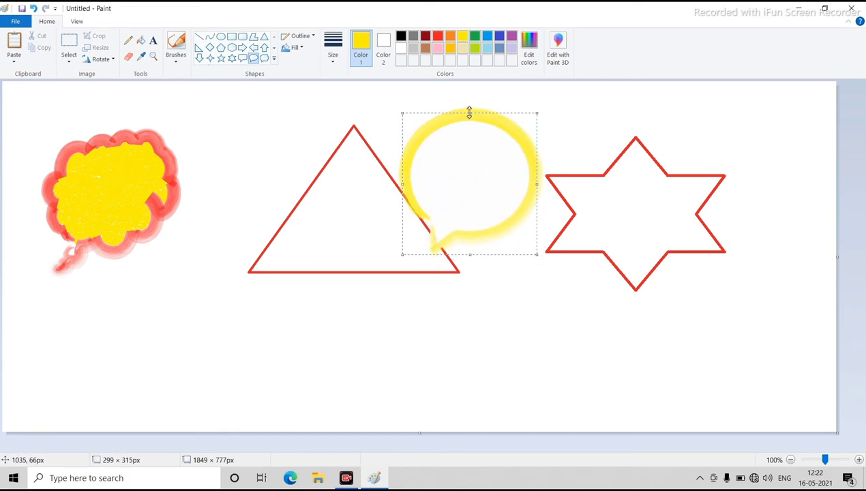
left_click(298, 38)
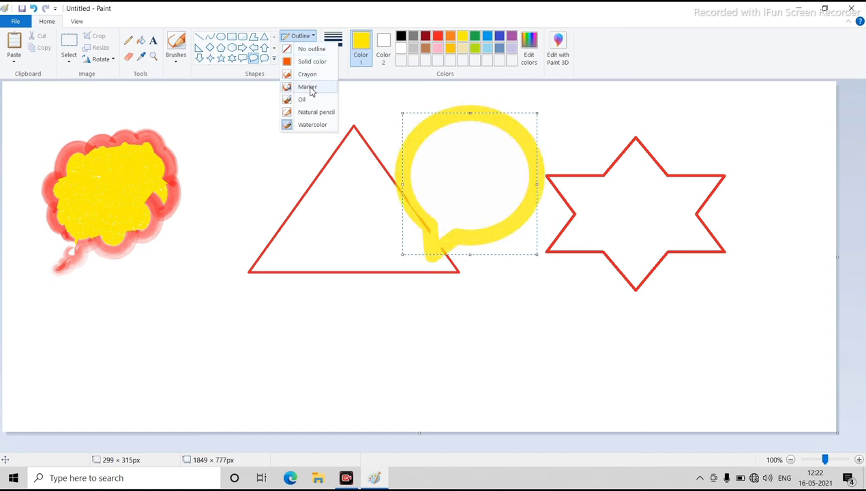
left_click(307, 122)
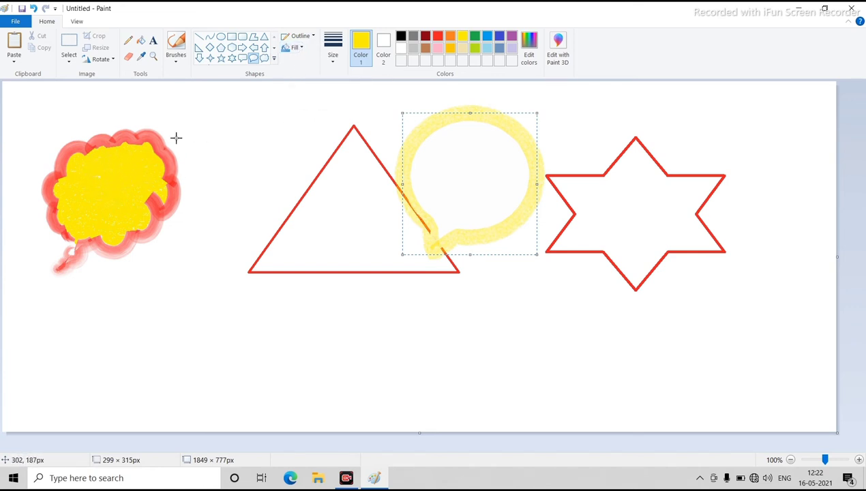
- Set the oval callout's fill style to watercolor and fill its inside with red
left_click(300, 49)
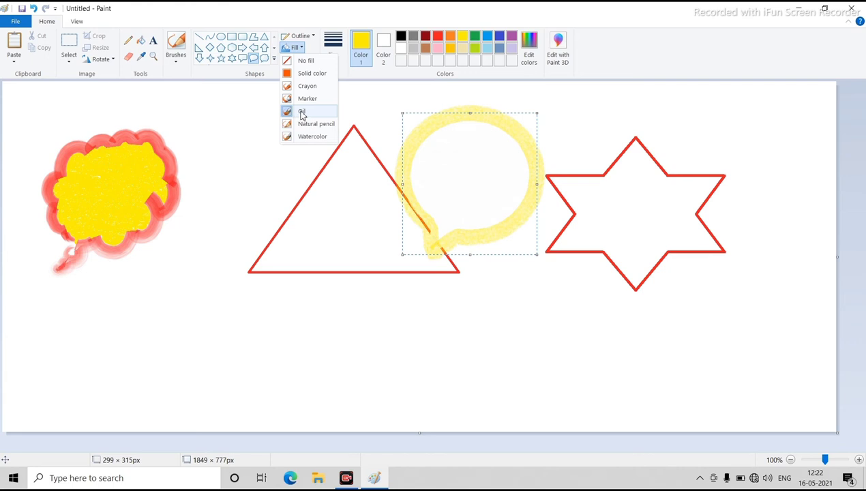
left_click(302, 138)
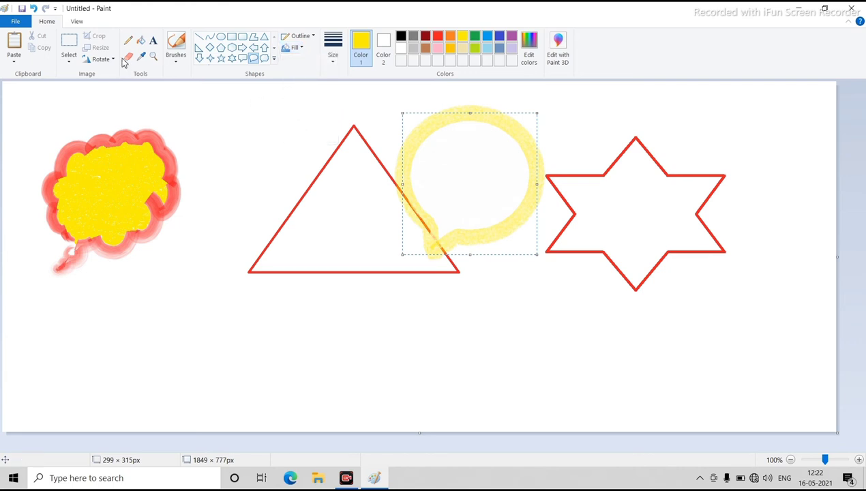
left_click(141, 43)
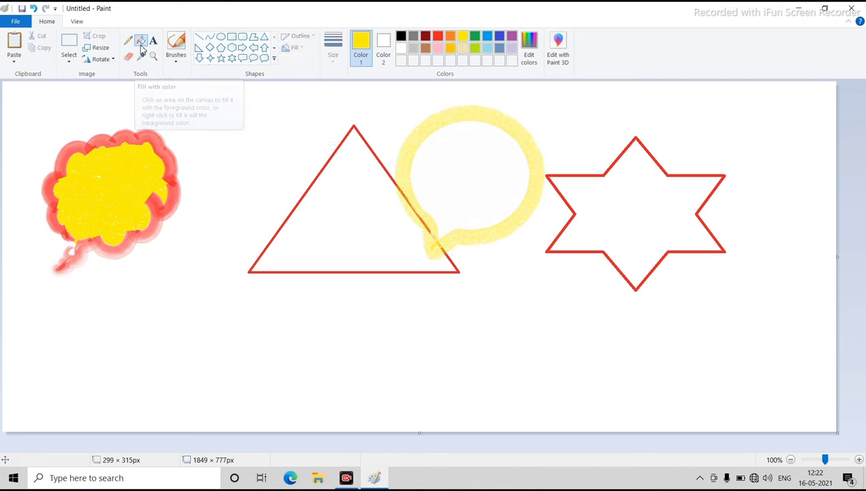
left_click(437, 37)
left_click(468, 165)
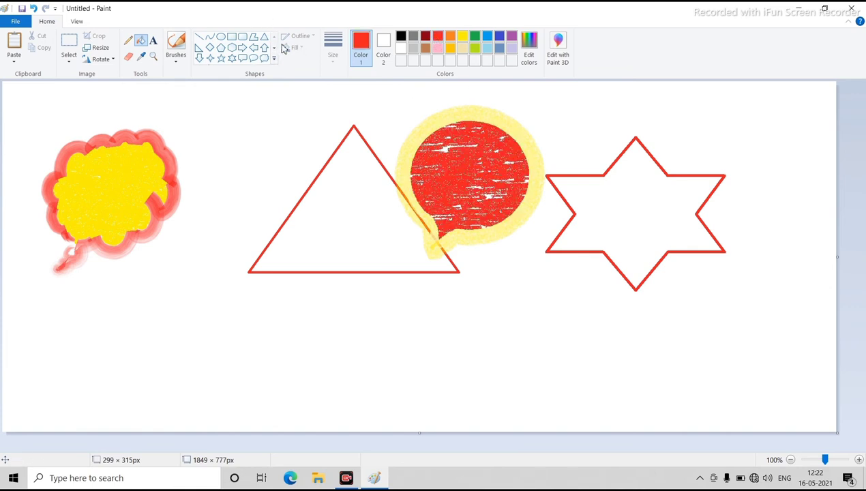
- Draw a red cloud callout about 213 × 225 px between the first cloud and the triangle, with a solid color outline
left_click(265, 58)
mouse_move(203, 110)
left_mouse_down()
mouse_move(286, 188)
mouse_move(306, 218)
left_mouse_up()
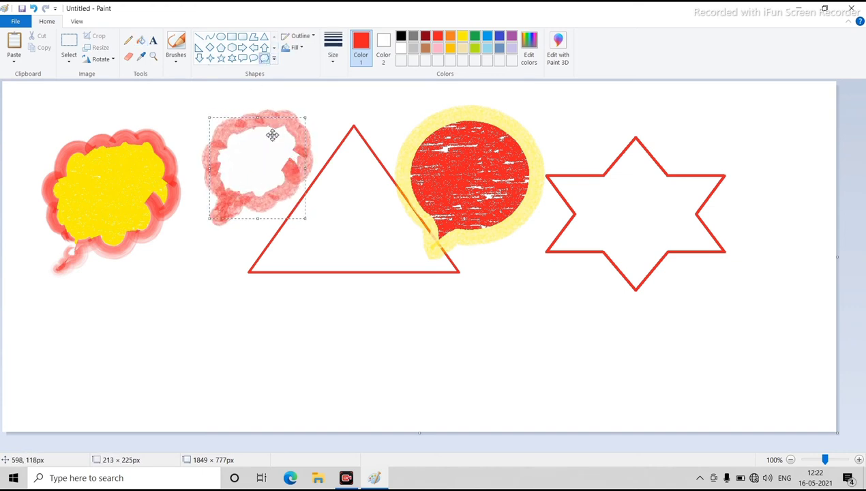
left_click(297, 36)
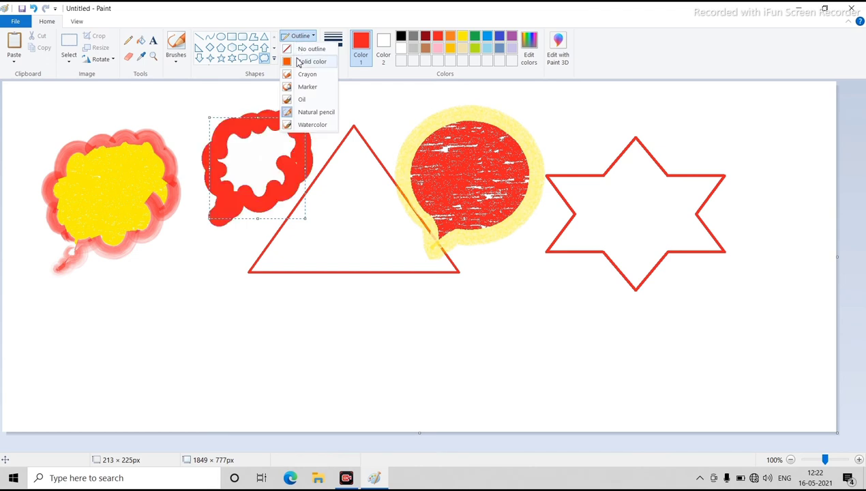
left_click(297, 62)
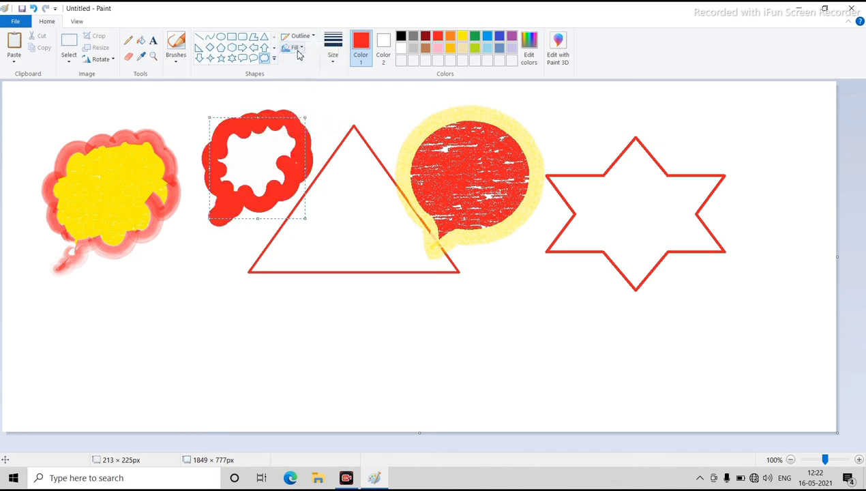
- Set the smaller cloud callout's fill style to solid color and fill its inside with yellow
left_click(296, 47)
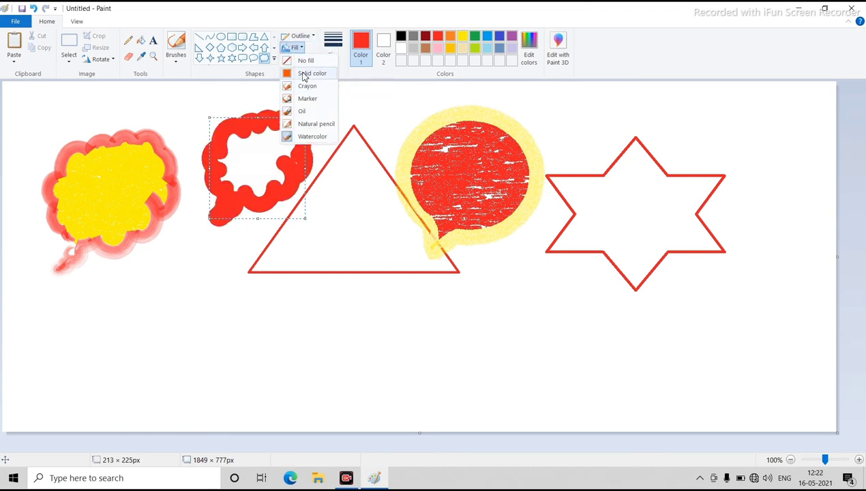
left_click(304, 75)
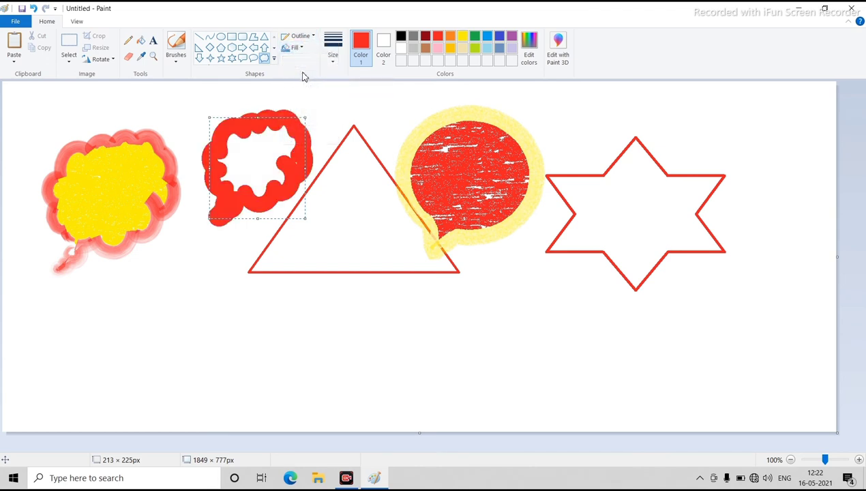
left_click(142, 40)
left_click(463, 36)
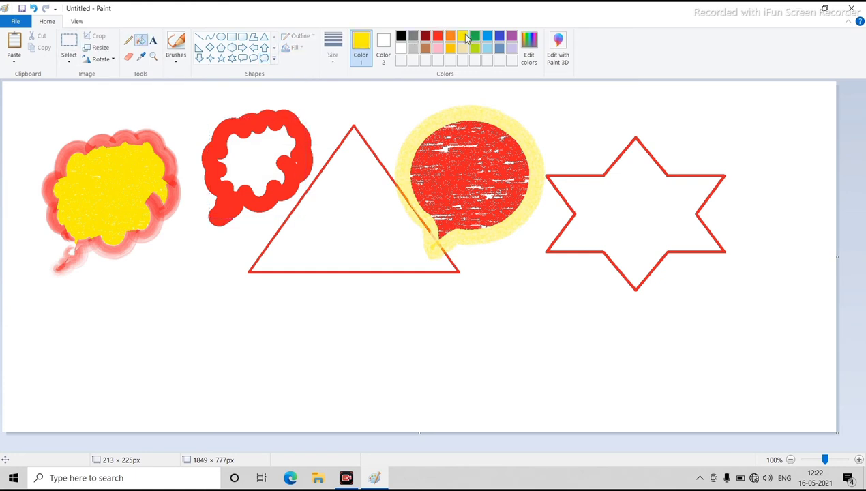
left_click(243, 161)
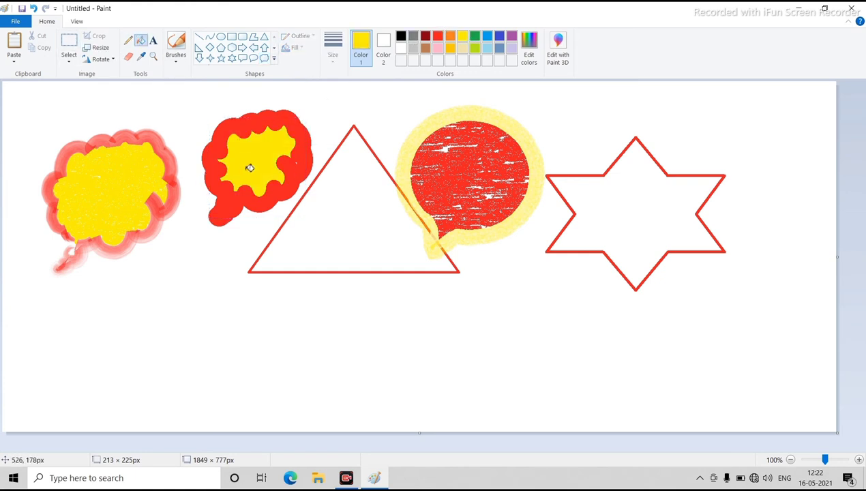
- Draw a yellow six-point star about 193 × 179 px below the two clouds and look through its outline and fill styles
left_click(232, 58)
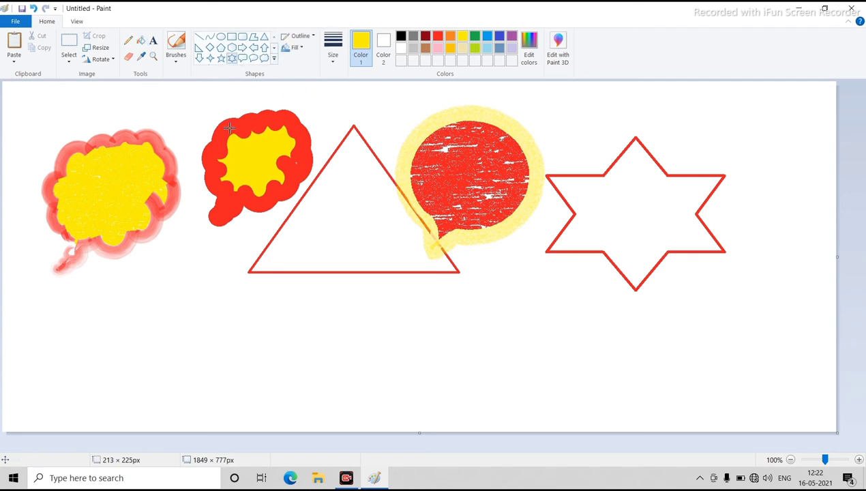
left_click_drag(158, 292, 245, 371)
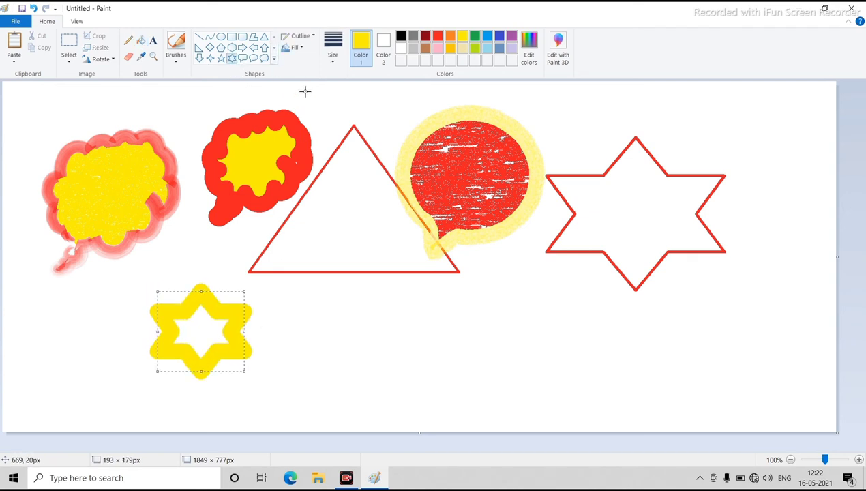
left_click(295, 48)
left_click(300, 36)
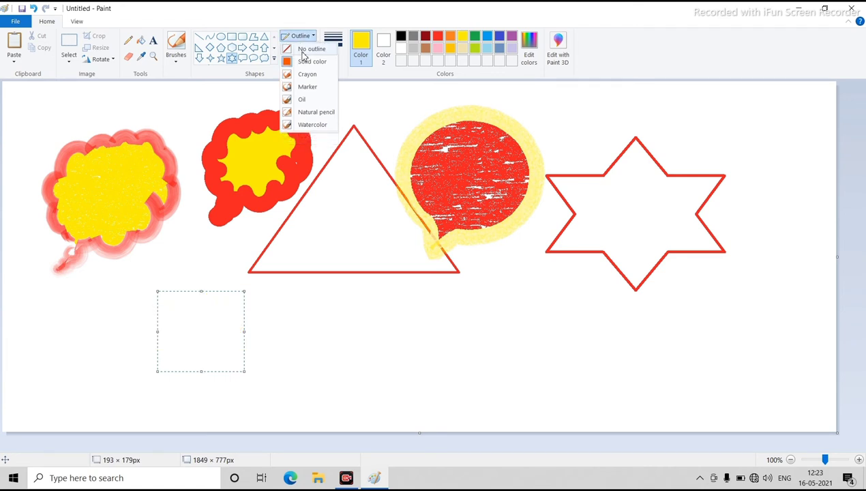
left_click(315, 76)
left_click(295, 48)
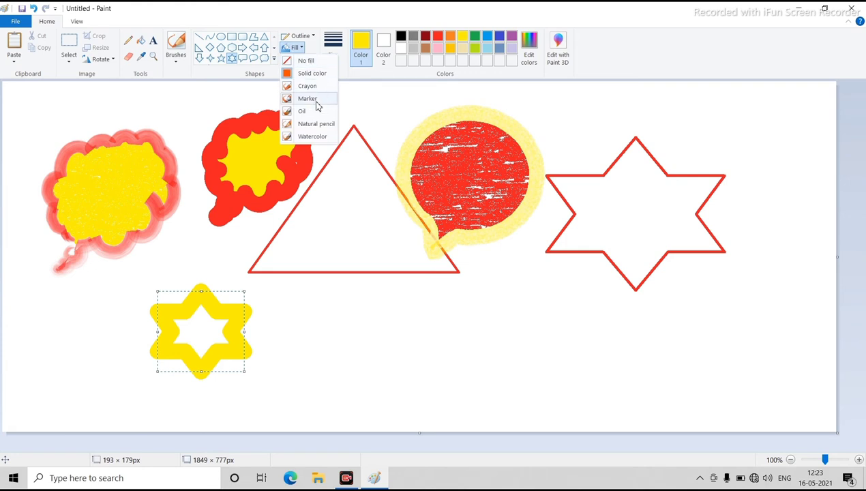
left_click(375, 103)
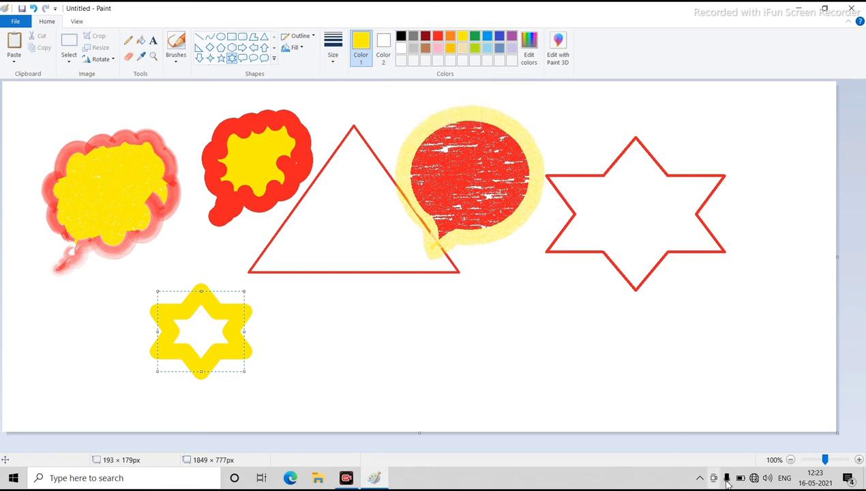
- Enlarge the canvas to about 1914 × 825 px and check its extended area
left_click(811, 392)
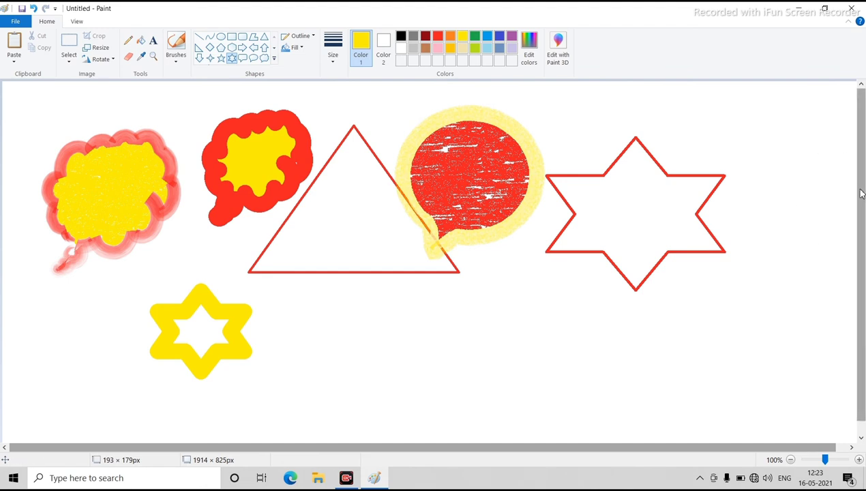
left_click_drag(861, 194, 851, 218)
left_click_drag(296, 457, 263, 448)
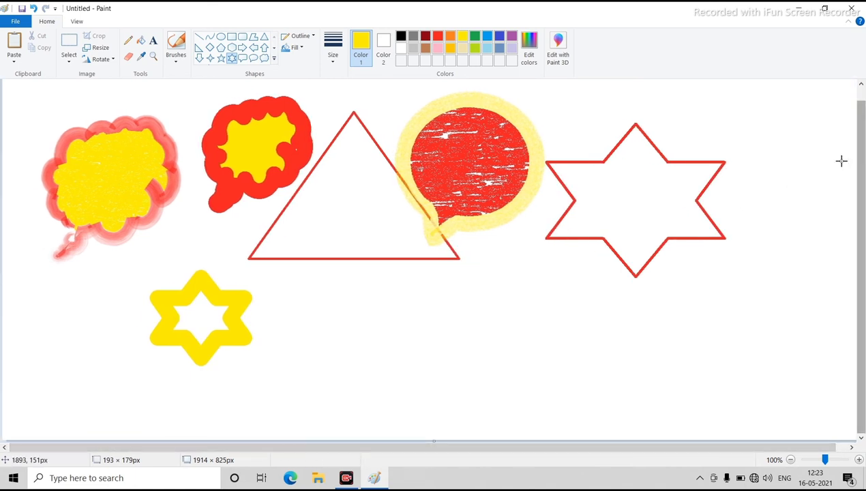
left_click_drag(861, 222, 850, 196)
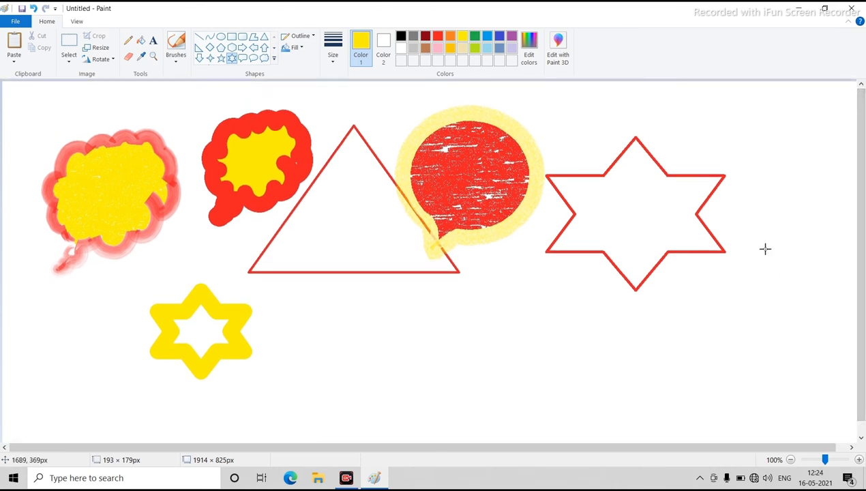
scroll(766, 249, "down", 1)
scroll(765, 249, "up", 1)
scroll(764, 250, "down", 1)
scroll(764, 250, "up", 1)
scroll(764, 250, "down", 1)
scroll(764, 250, "up", 1)
scroll(763, 251, "down", 1)
scroll(763, 251, "up", 1)
scroll(763, 251, "down", 1)
scroll(760, 255, "up", 1)
- Select everything on the canvas and delete all the shapes
left_click(231, 59)
key("ctrl+a")
key("Delete")
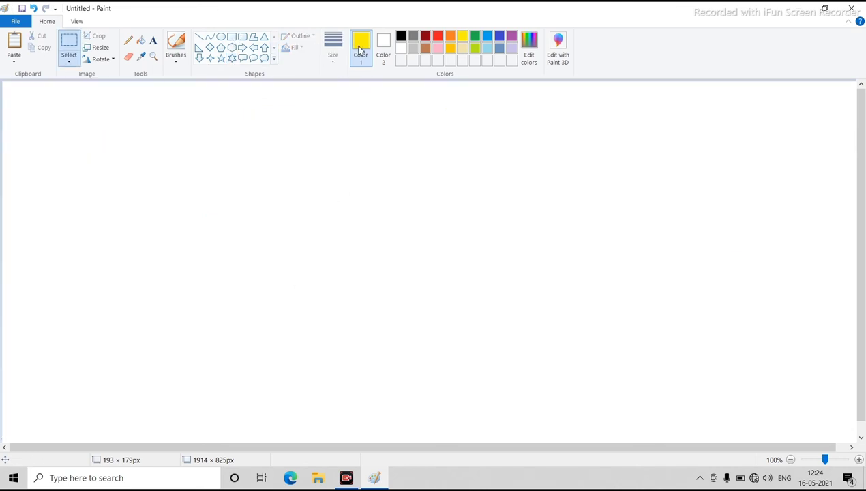
- Draw a black oval callout about 454 × 412 px in the upper middle of the empty canvas
left_click(401, 38)
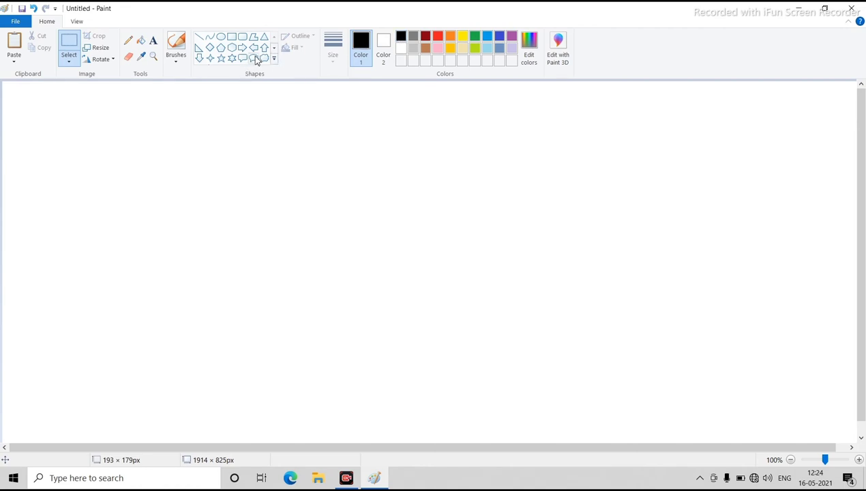
left_click(256, 60)
left_click_drag(238, 123, 444, 309)
- Thin the black callout's outline to the second line thickness, and thicken it to the third one
left_click(333, 61)
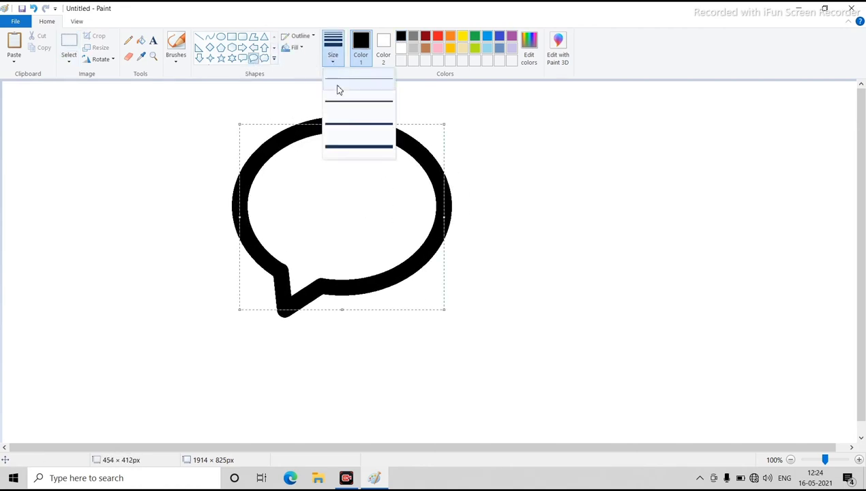
left_click(338, 102)
left_click(333, 62)
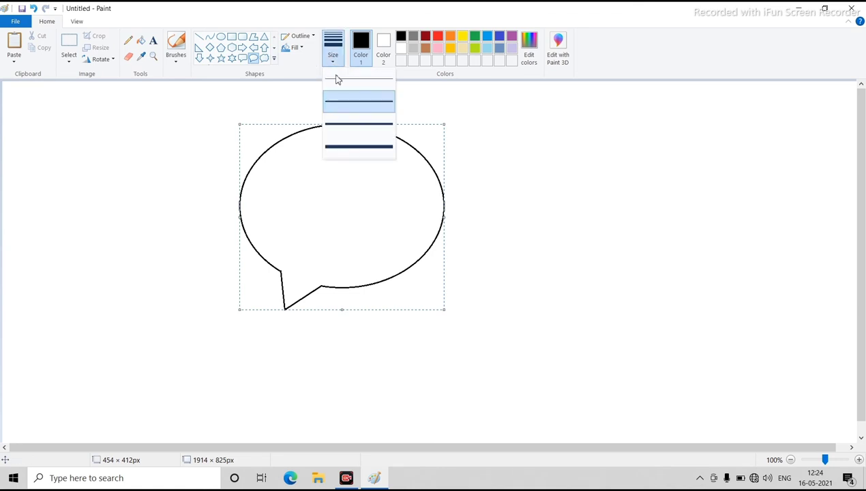
left_click(355, 127)
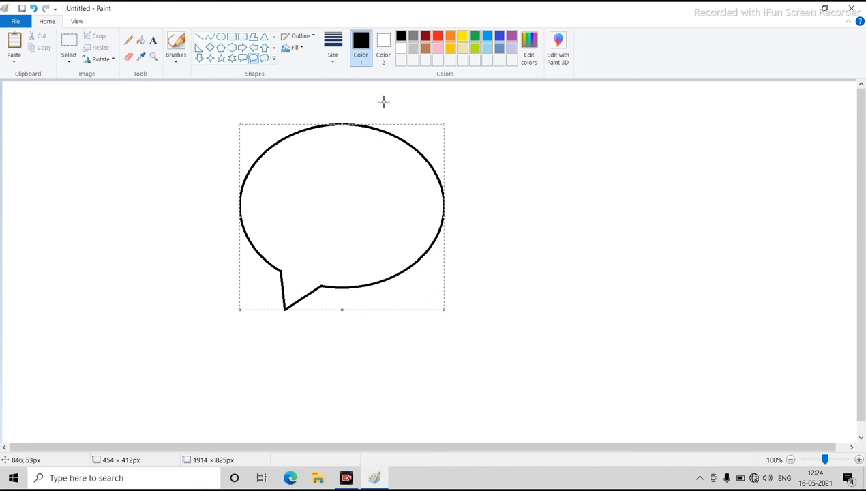
- Fill the inside of the black-outlined oval callout with indigo
left_click(142, 41)
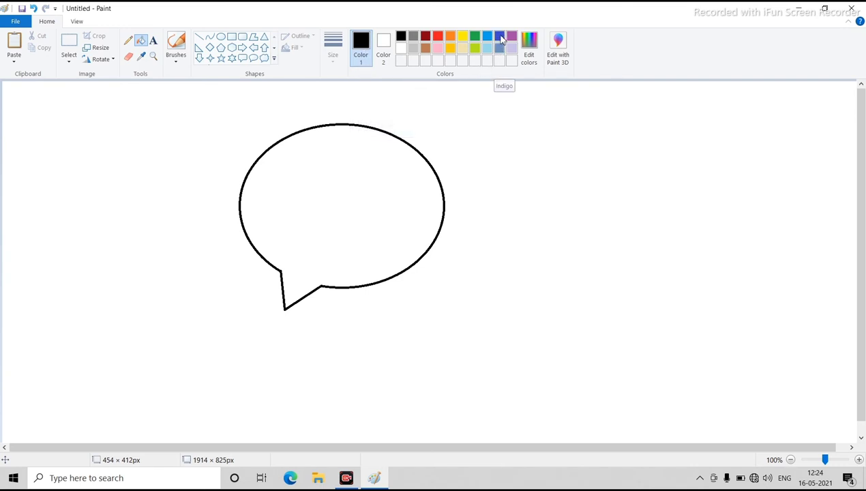
left_click(500, 39)
left_click(372, 185)
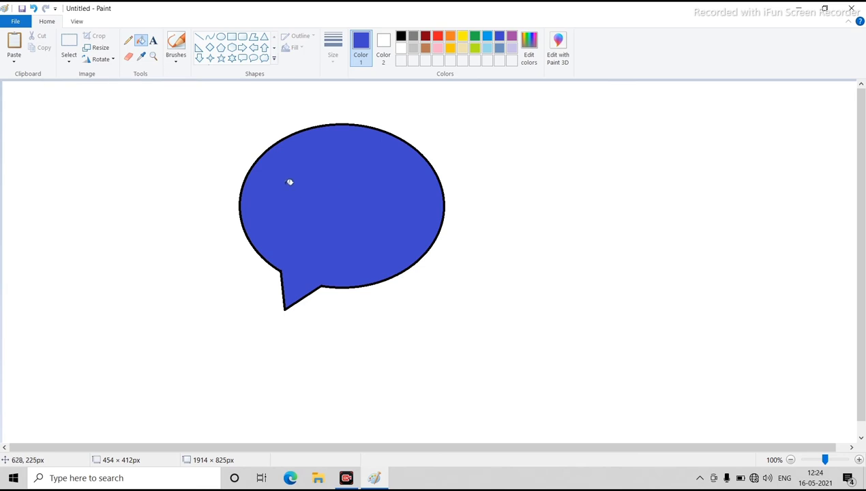
- Undo the indigo fill, try filling the callout with Color 1 set to black and Color 2 set to yellow, and undo that fill
key("ctrl+z")
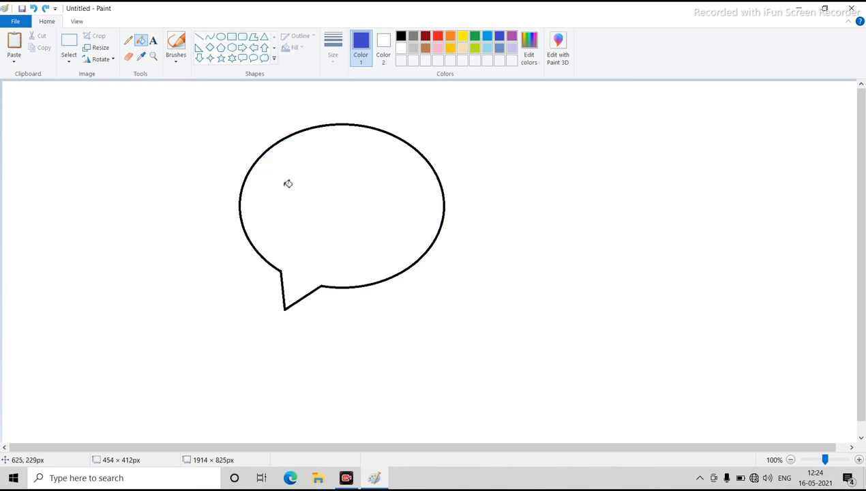
left_click(401, 36)
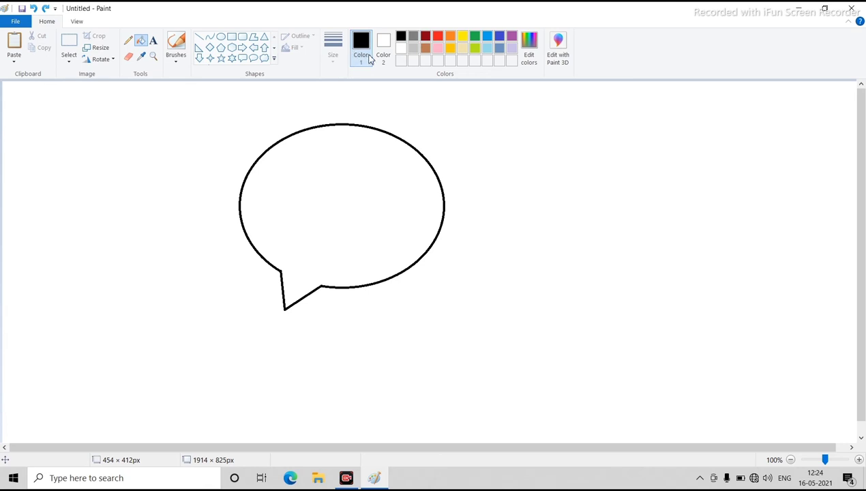
left_click(381, 58)
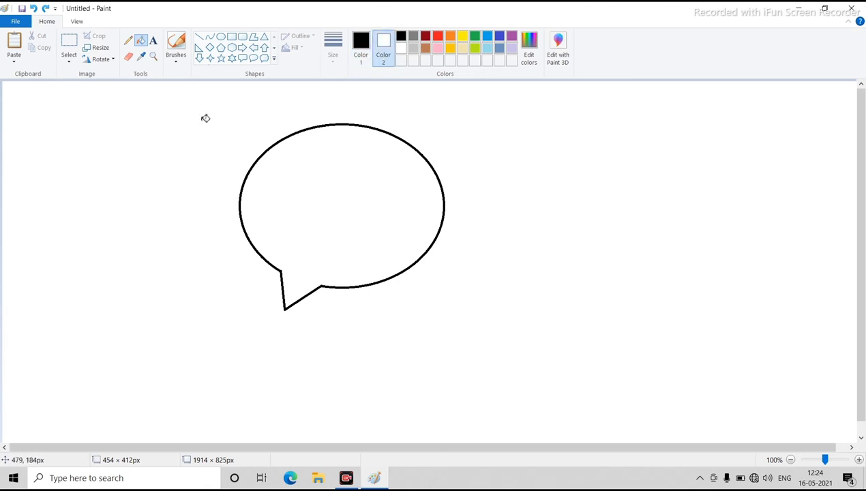
left_click(462, 35)
left_click(332, 172)
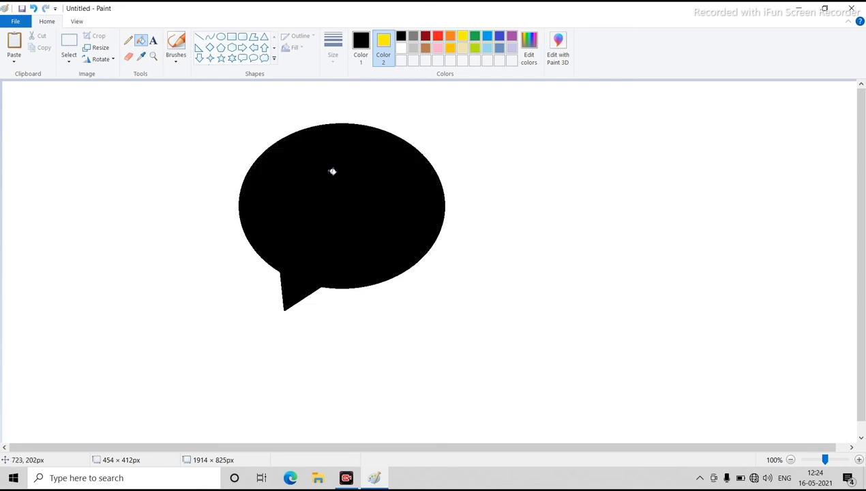
key("ctrl+z")
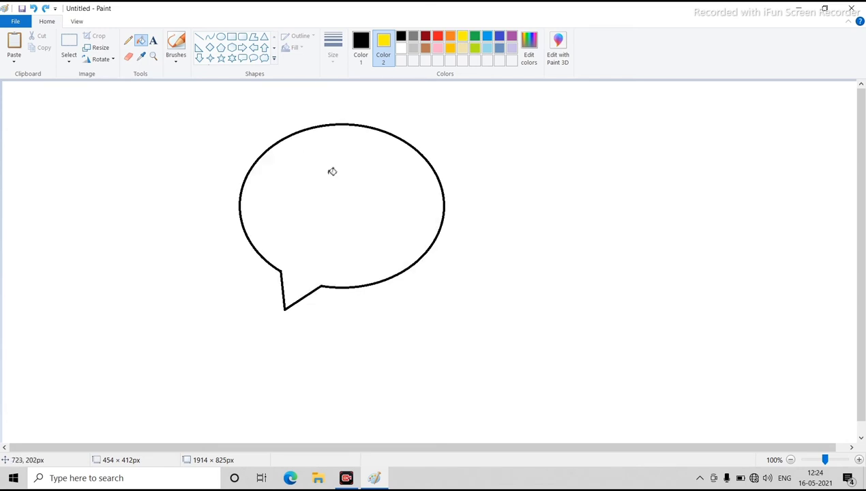
- Set Color 2 to red, try filling the inside of the callout while Color 1 is black, and undo the fill
left_click(400, 48)
left_click(438, 37)
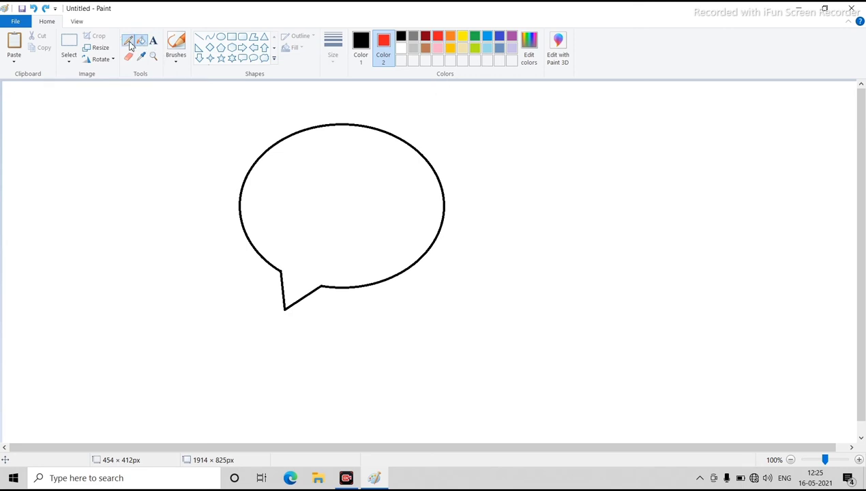
left_click(319, 201)
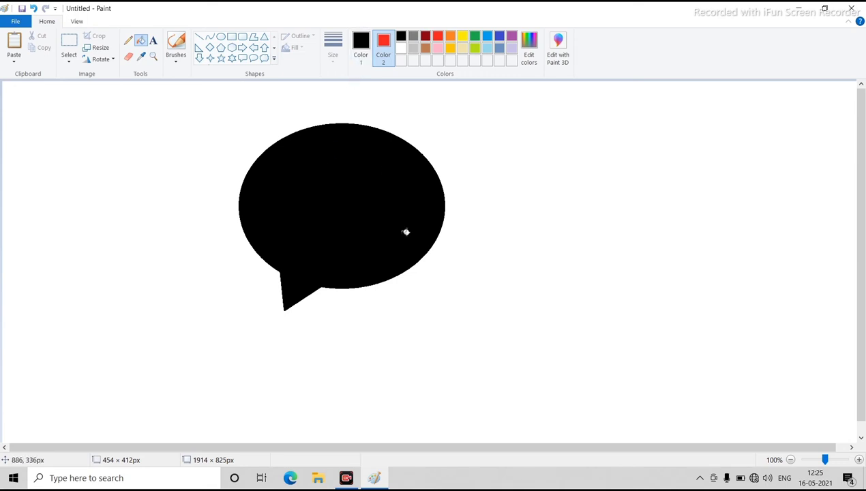
key("ctrl+z")
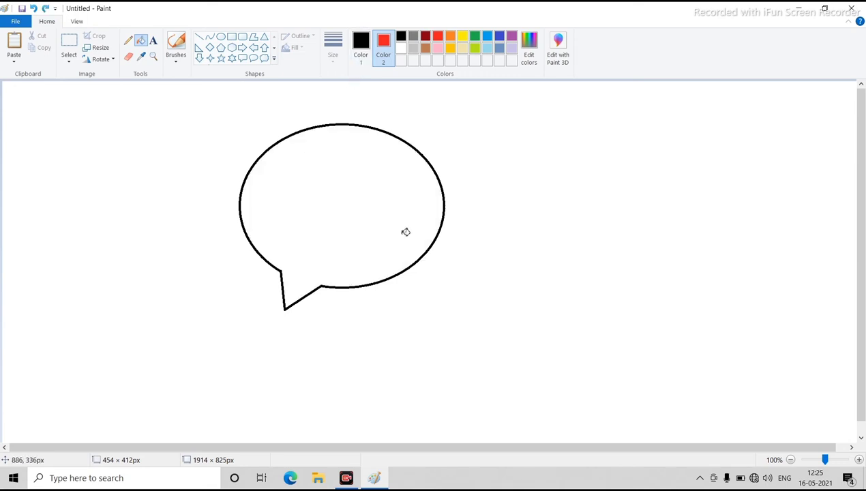
- Reset Color 2 to white, and use Color 1 to fill the callout with red and the background around it with indigo
left_click(401, 48)
left_click(361, 48)
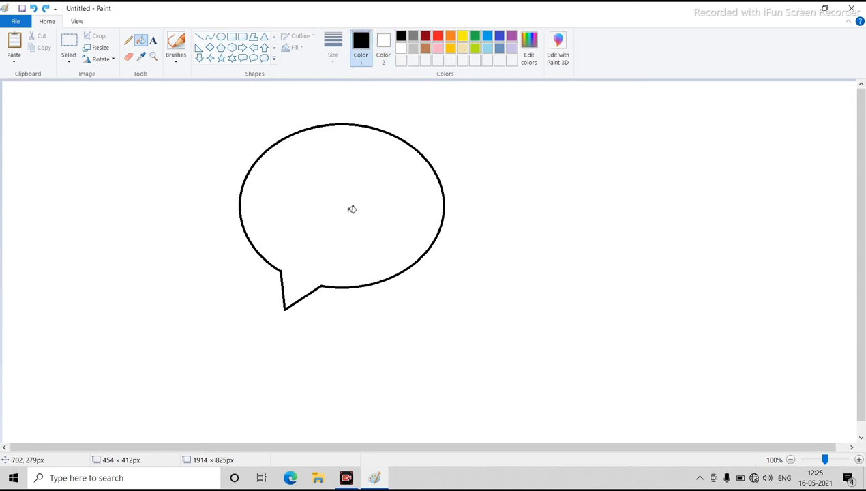
left_click(438, 37)
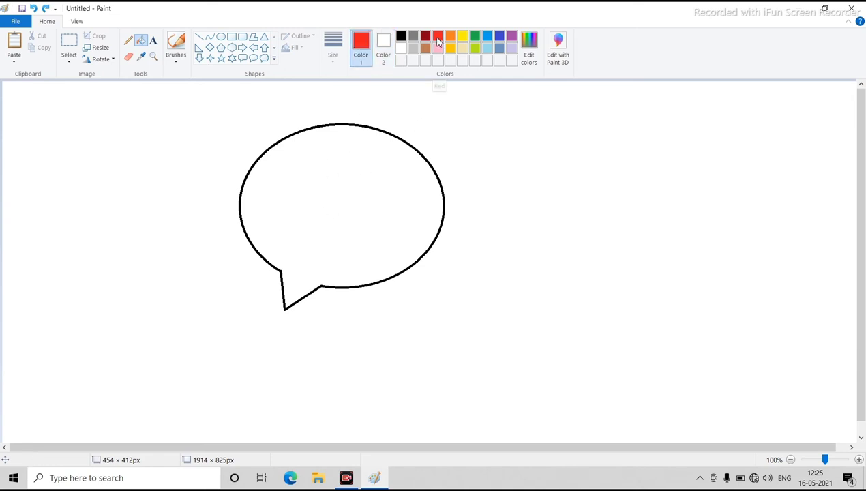
left_click(342, 185)
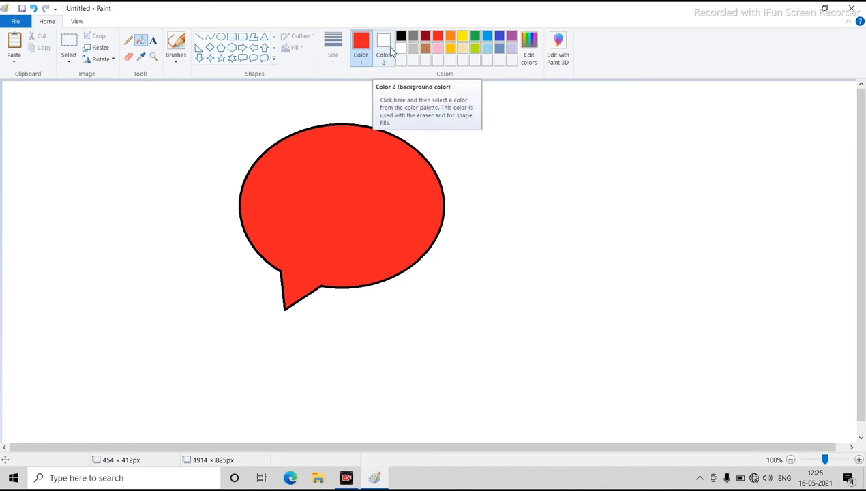
left_click(501, 37)
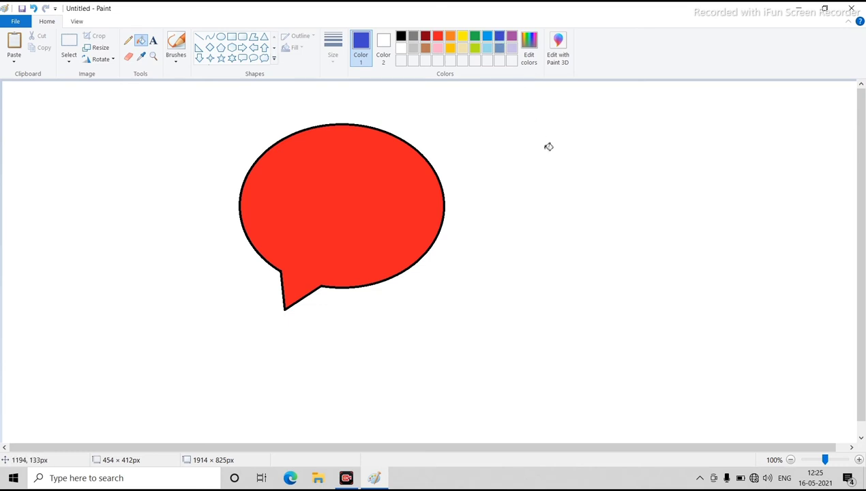
left_click(598, 170)
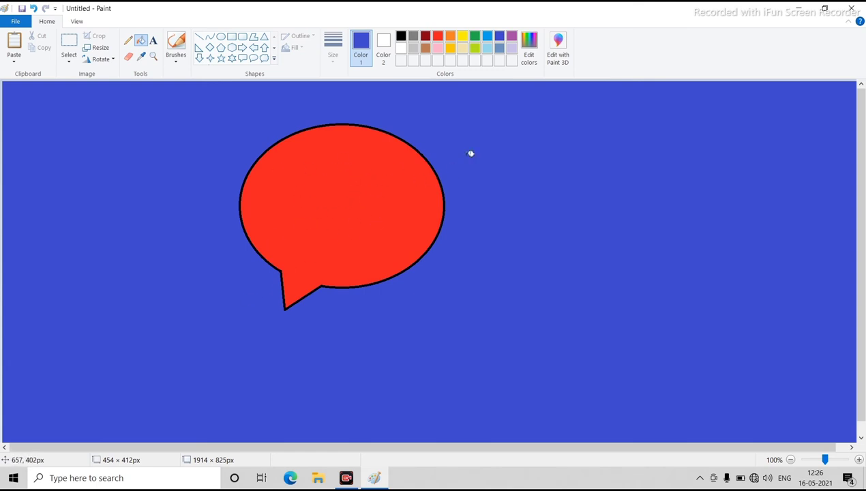
- Try to erase the red callout with an enlarged eraser while Color 2 is white, and undo the erasing
left_click(129, 58)
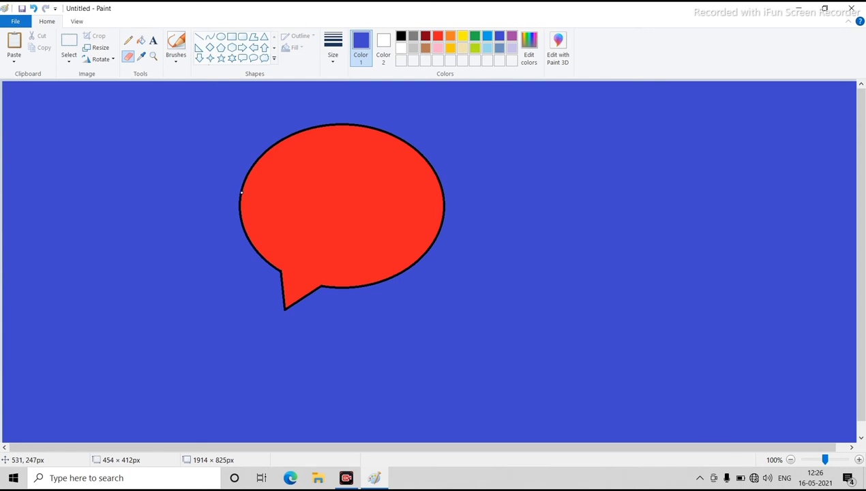
key("ctrl+plus")
key("ctrl+plus")
key("ctrl+plus")
key("ctrl+plus")
key("ctrl+plus")
key("ctrl+plus")
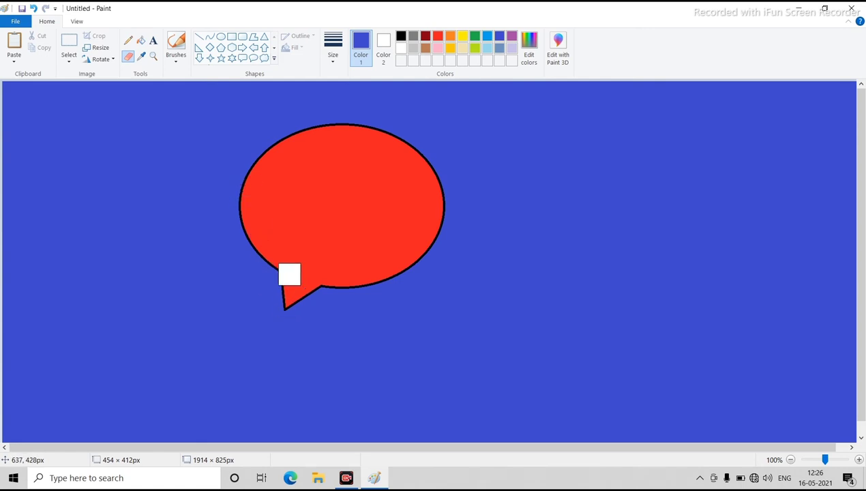
mouse_move(290, 275)
left_mouse_down()
mouse_move(282, 302)
mouse_move(295, 274)
mouse_move(297, 302)
mouse_move(309, 265)
mouse_move(329, 259)
mouse_move(337, 297)
mouse_move(362, 305)
mouse_move(377, 281)
mouse_move(409, 271)
mouse_move(448, 170)
mouse_move(432, 169)
mouse_move(364, 213)
mouse_move(294, 232)
mouse_move(316, 179)
mouse_move(347, 159)
mouse_move(289, 152)
mouse_move(388, 126)
mouse_move(370, 117)
mouse_move(302, 130)
mouse_move(244, 203)
mouse_move(360, 183)
mouse_move(225, 229)
mouse_move(274, 245)
mouse_move(273, 233)
mouse_move(242, 238)
mouse_move(271, 262)
mouse_move(380, 241)
mouse_move(375, 256)
mouse_move(334, 280)
mouse_move(403, 272)
left_mouse_up()
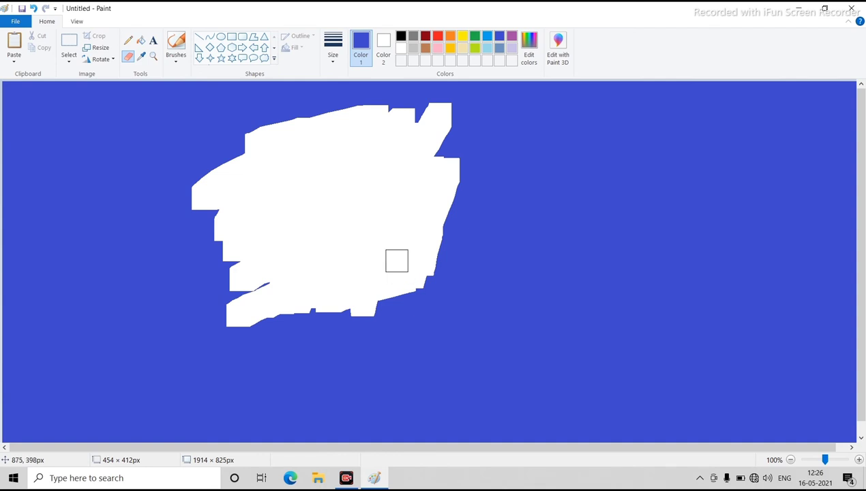
key("ctrl+z")
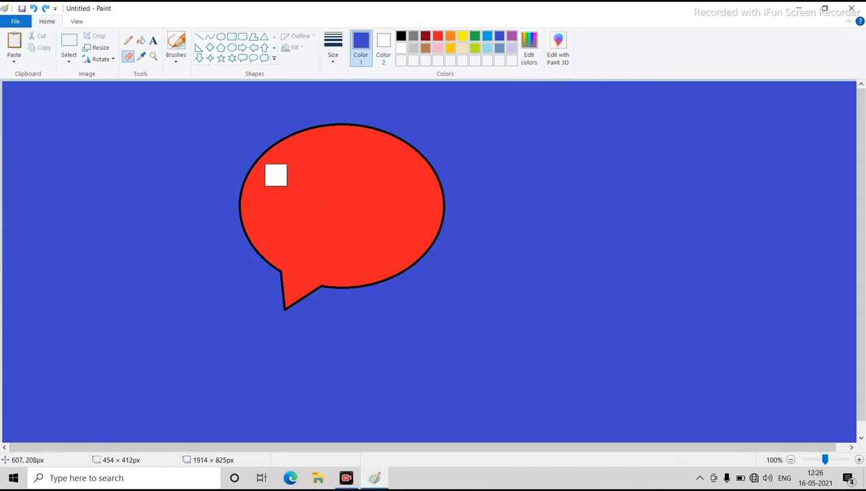
- Undo the background fill, set Color 2 to indigo, and refill the background around the callout with indigo
left_click(69, 45)
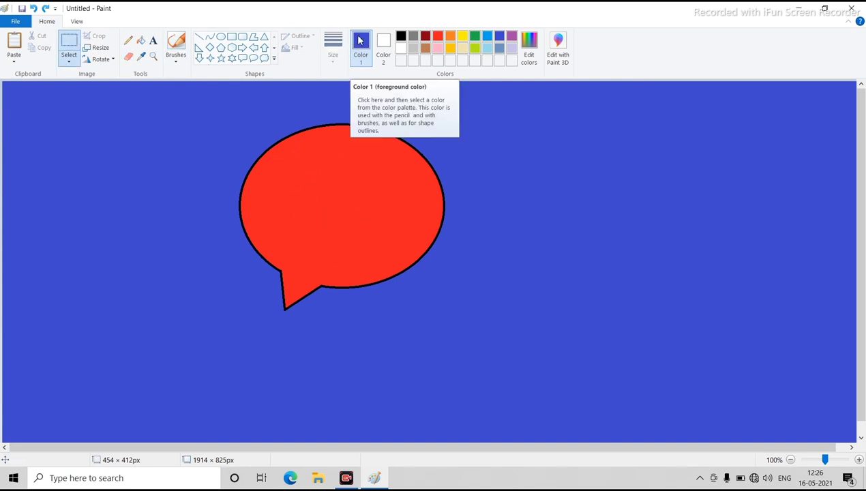
key("ctrl+z")
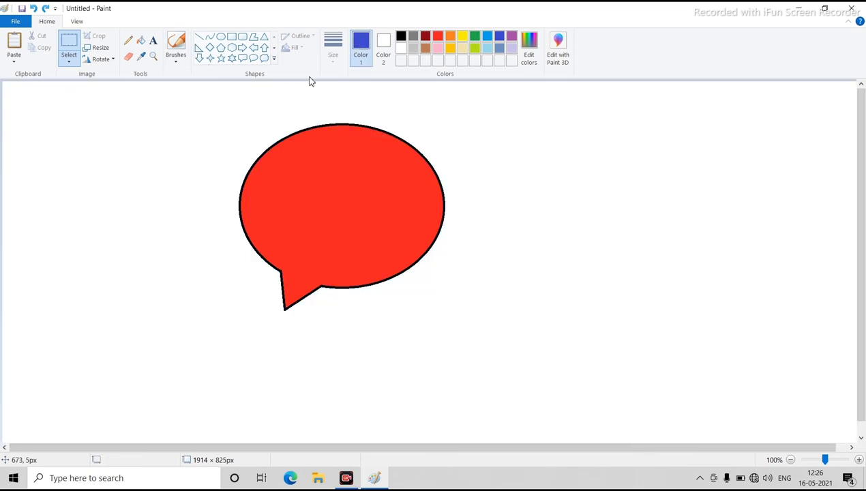
left_click(383, 49)
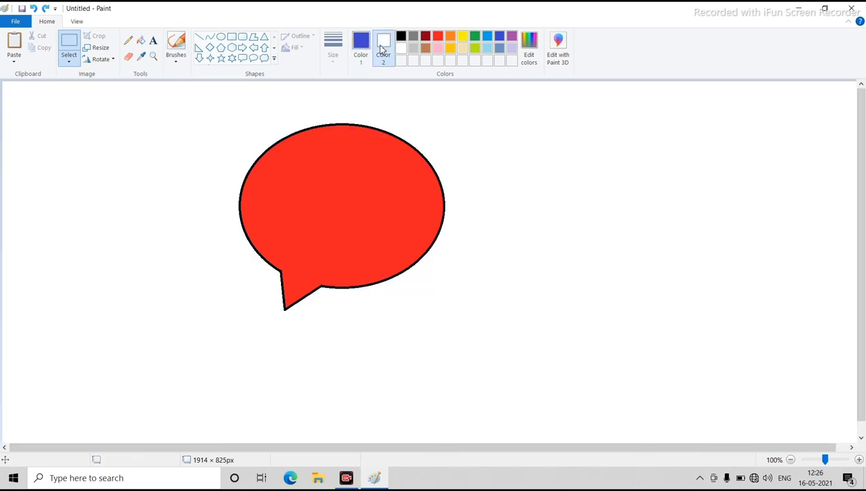
left_click(499, 39)
left_click(140, 44)
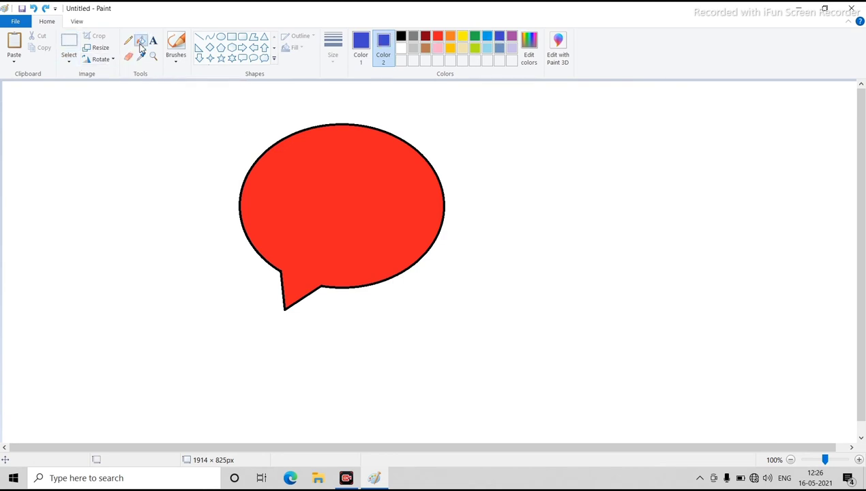
left_click(526, 177)
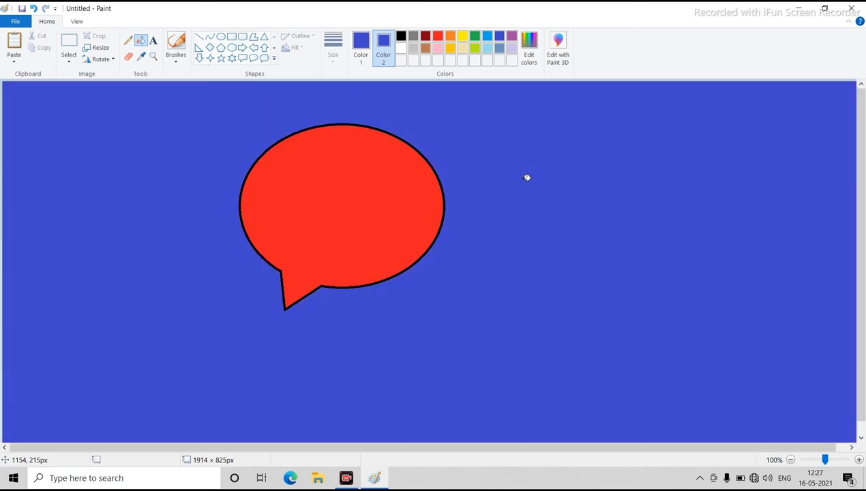
key("ctrl+z")
left_click(504, 174)
- Erase the whole red callout in indigo so only the plain background is left
left_click(129, 56)
left_click(275, 201)
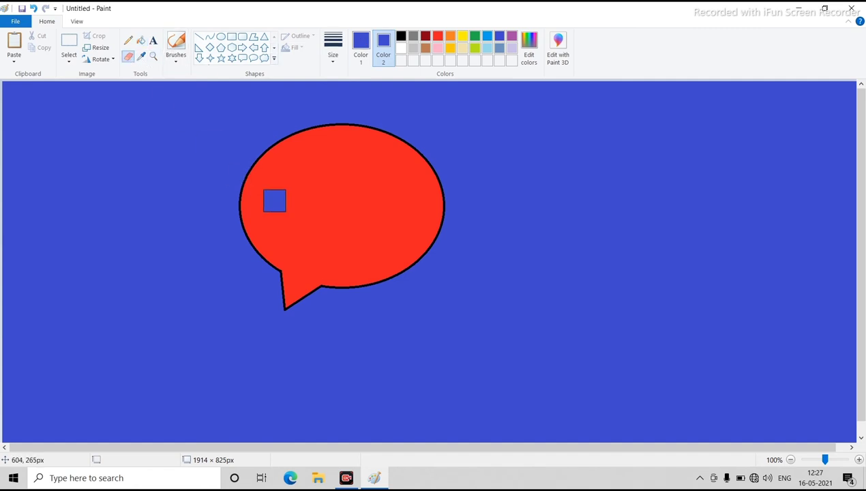
mouse_move(266, 146)
left_mouse_down()
mouse_move(238, 243)
mouse_move(258, 162)
mouse_move(303, 124)
mouse_move(239, 267)
mouse_move(256, 183)
mouse_move(282, 125)
mouse_move(361, 107)
mouse_move(286, 204)
mouse_move(174, 267)
mouse_move(239, 243)
mouse_move(208, 270)
mouse_move(256, 223)
mouse_move(198, 299)
mouse_move(247, 287)
mouse_move(259, 310)
mouse_move(281, 262)
mouse_move(322, 293)
mouse_move(330, 257)
left_mouse_up()
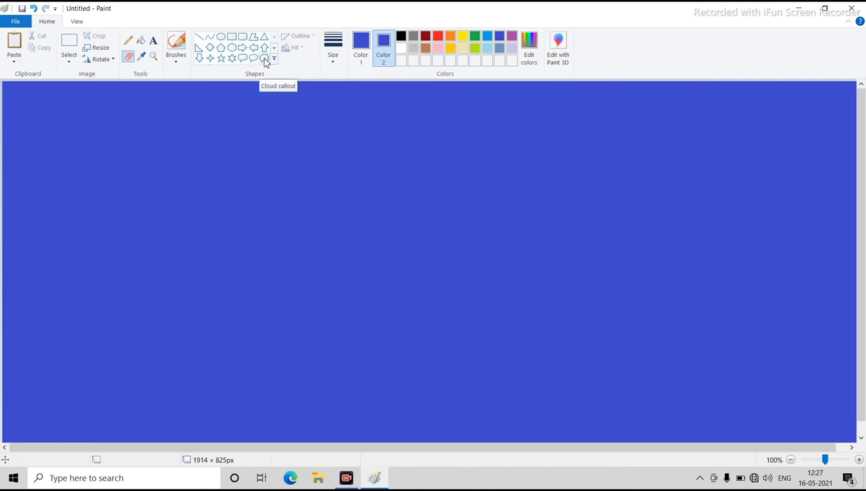
- Set Color 2 to white and draw a white-filled cloud callout with indigo outline, about 495 × 462 px, in the upper part of the indigo canvas
left_click(402, 49)
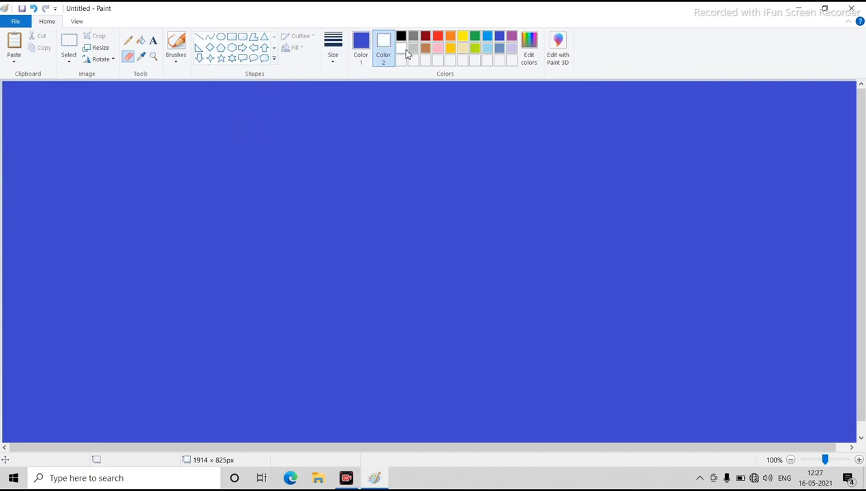
left_click(360, 44)
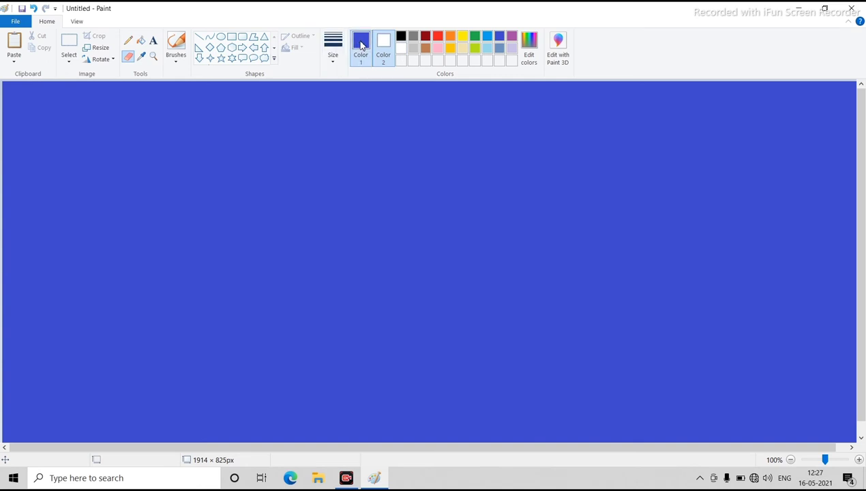
left_click(263, 59)
left_click_drag(202, 99, 426, 306)
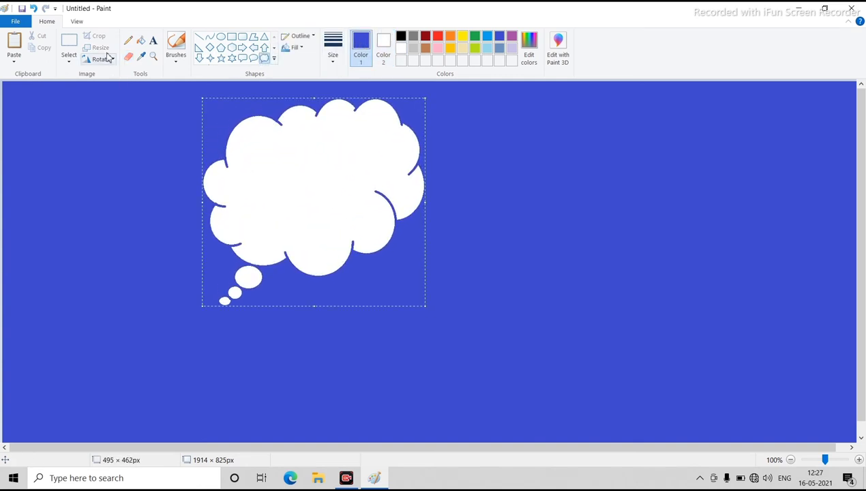
- Set Color 2 to indigo and erase the entire cloud callout into the indigo background
left_click(129, 57)
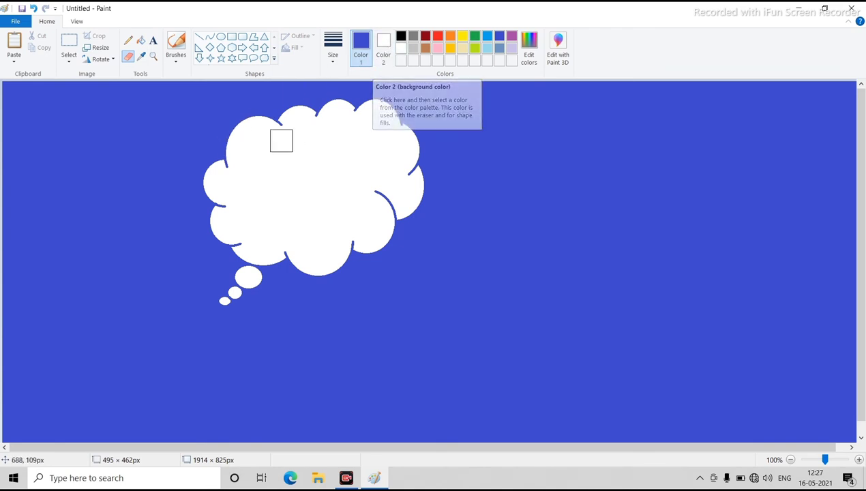
left_click(383, 55)
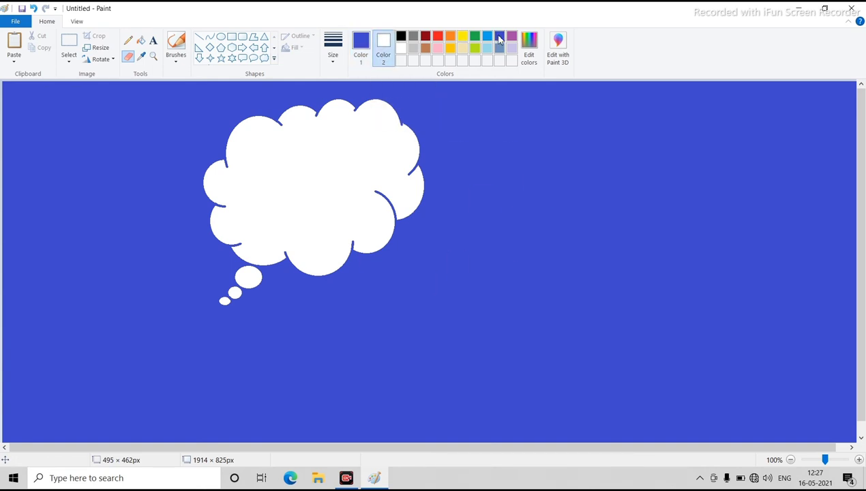
left_click(498, 38)
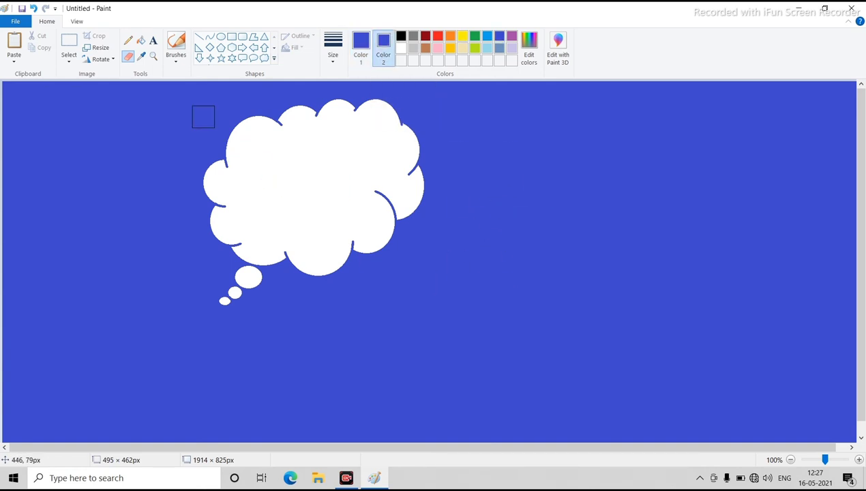
mouse_move(229, 148)
left_mouse_down()
mouse_move(199, 299)
mouse_move(240, 127)
mouse_move(254, 167)
mouse_move(202, 132)
mouse_move(374, 89)
mouse_move(261, 123)
left_mouse_up()
mouse_move(182, 170)
left_mouse_down()
mouse_move(1, 180)
mouse_move(242, 77)
mouse_move(495, 169)
mouse_move(239, 167)
mouse_move(29, 256)
mouse_move(464, 165)
mouse_move(222, 220)
mouse_move(217, 230)
mouse_move(463, 215)
mouse_move(153, 318)
mouse_move(198, 299)
mouse_move(326, 150)
mouse_move(351, 95)
mouse_move(152, 141)
left_mouse_up()
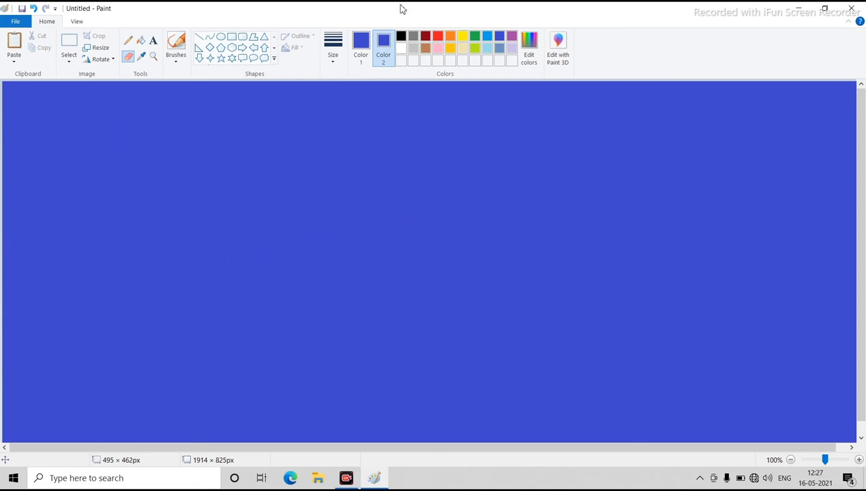
- Reset Color 2 to white and Color 1 to black, and clear the entire indigo canvas
left_click(402, 47)
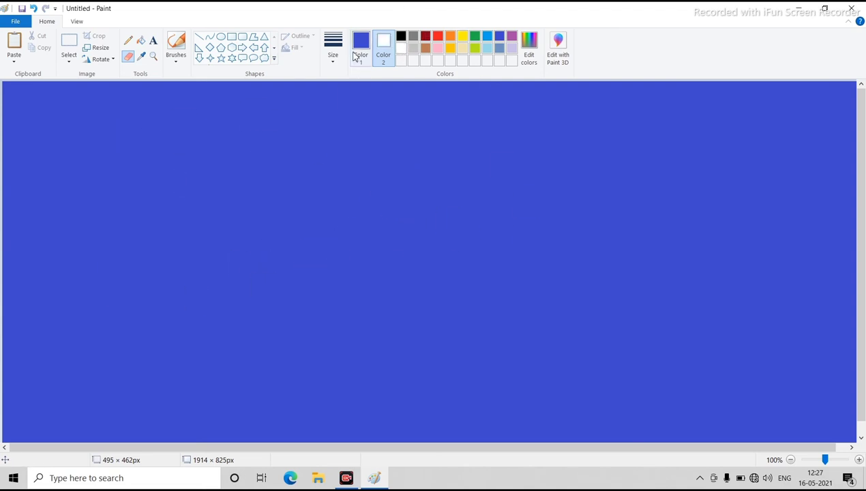
left_click(402, 38)
key("ctrl+a")
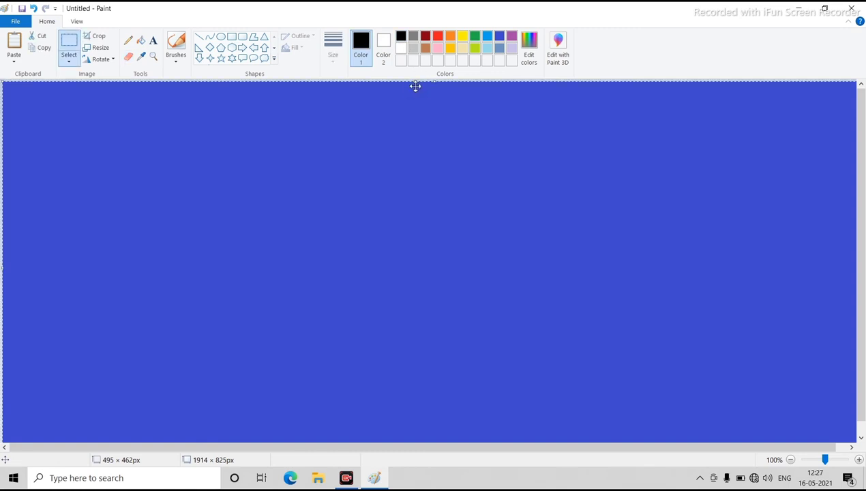
key("Delete")
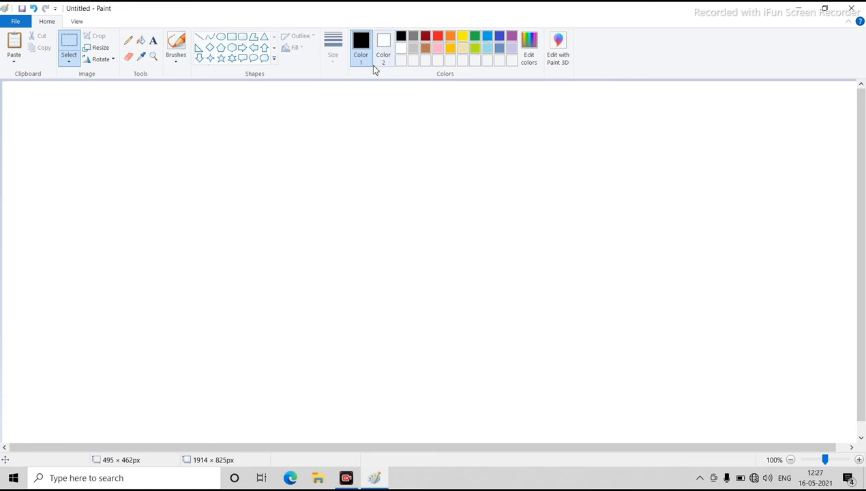
- Set Color 1 to the bright pink basic color (Red 255, Green 0, Blue 128) in Edit Colors
left_click(531, 53)
left_click(461, 202)
left_click_drag(461, 202, 470, 185)
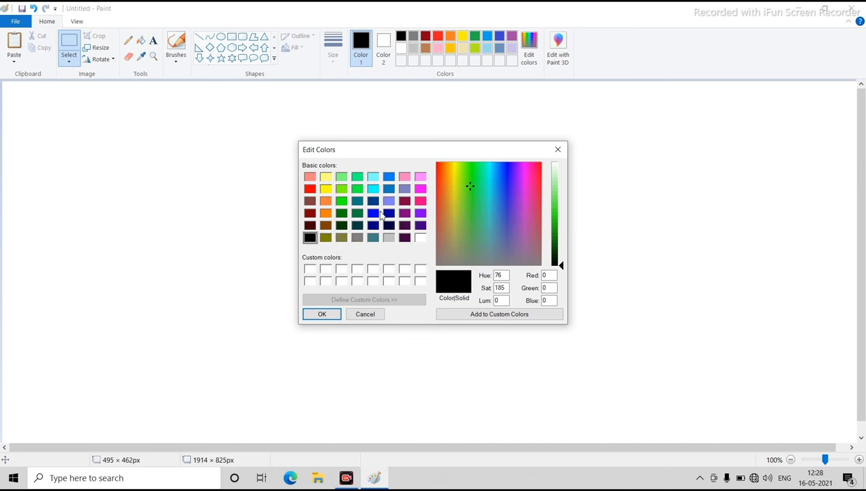
left_click(373, 213)
left_click(421, 201)
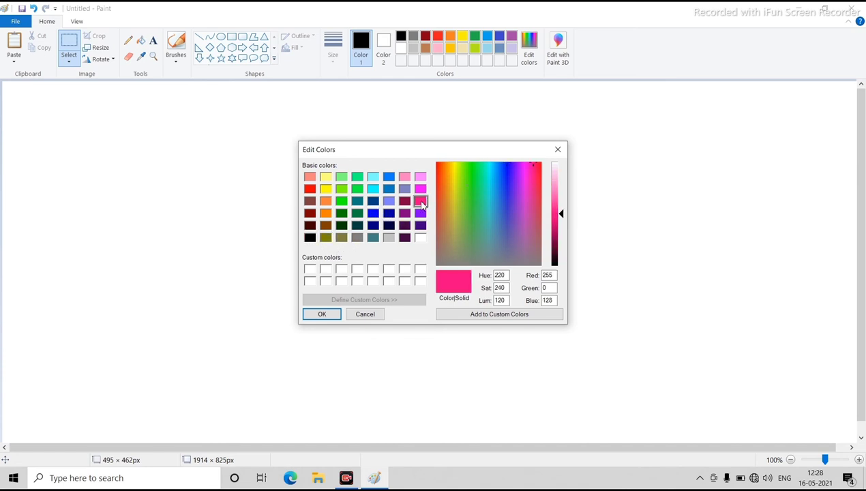
left_click(329, 315)
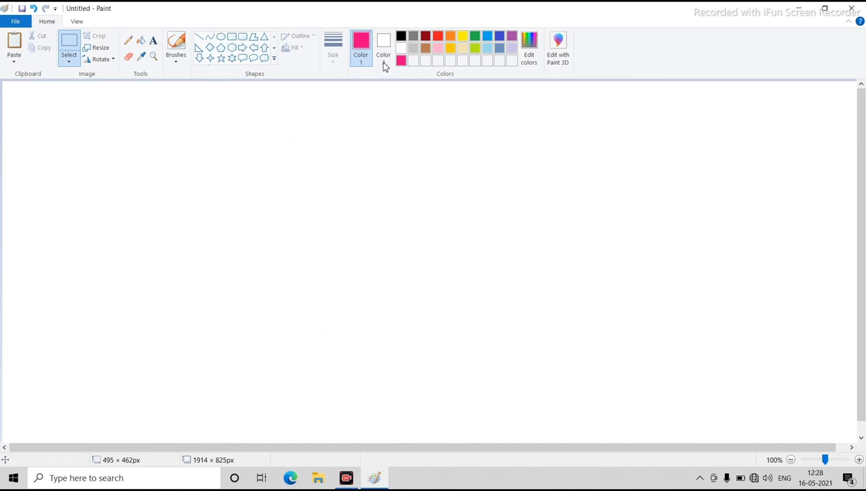
- Mix a dark purple custom color for Color 1 with Hue 181, Sat 184 and Lum 69 in Edit Colors
left_click(529, 48)
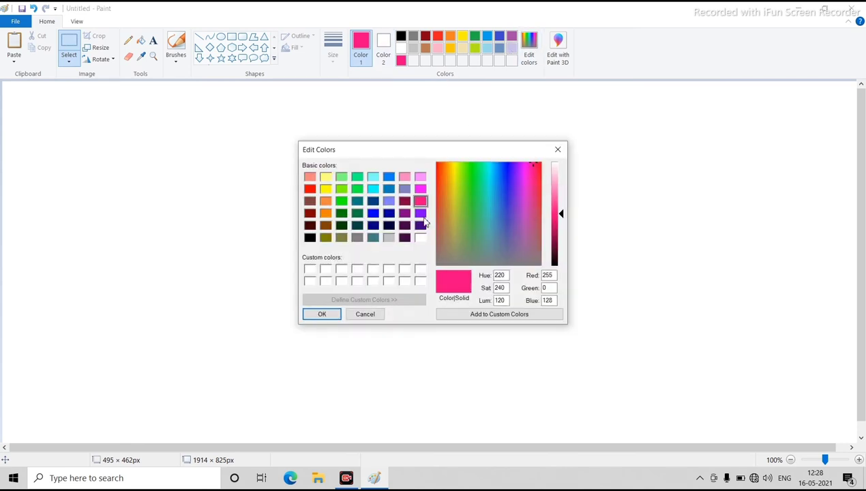
left_click(472, 190)
left_click(464, 178)
left_click(467, 190)
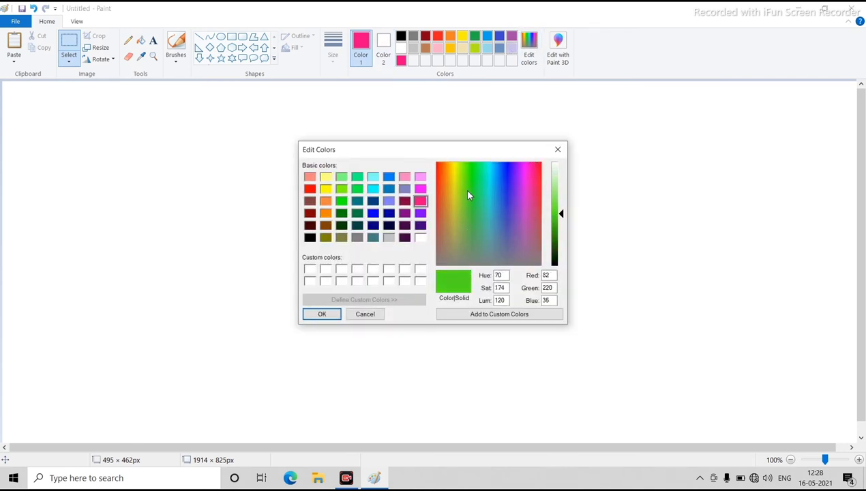
mouse_move(553, 220)
left_mouse_down()
mouse_move(556, 233)
mouse_move(559, 206)
mouse_move(560, 234)
left_mouse_up()
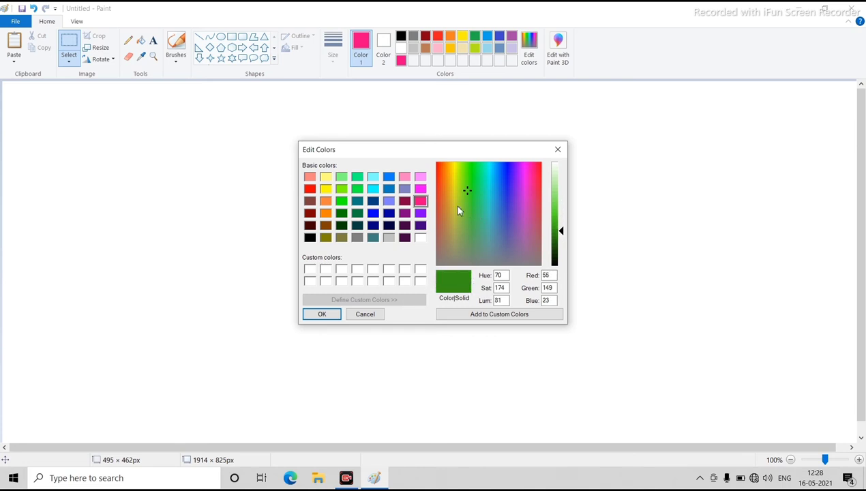
left_click_drag(464, 194, 516, 187)
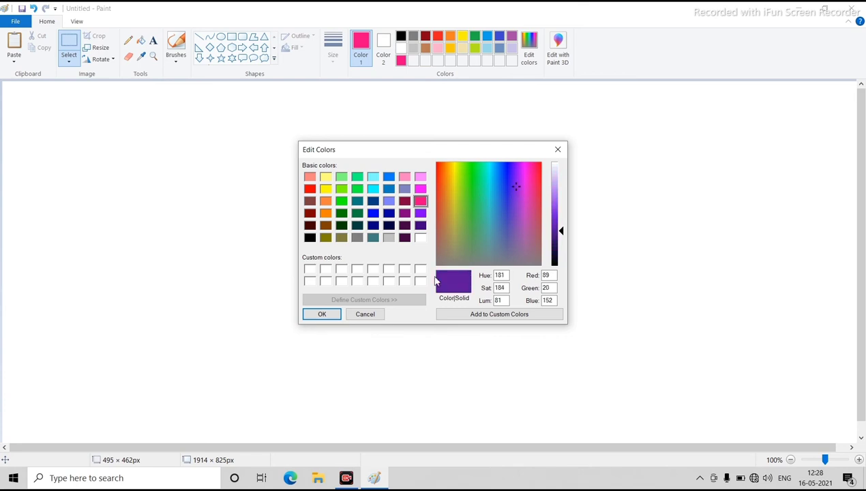
left_click_drag(560, 232, 560, 239)
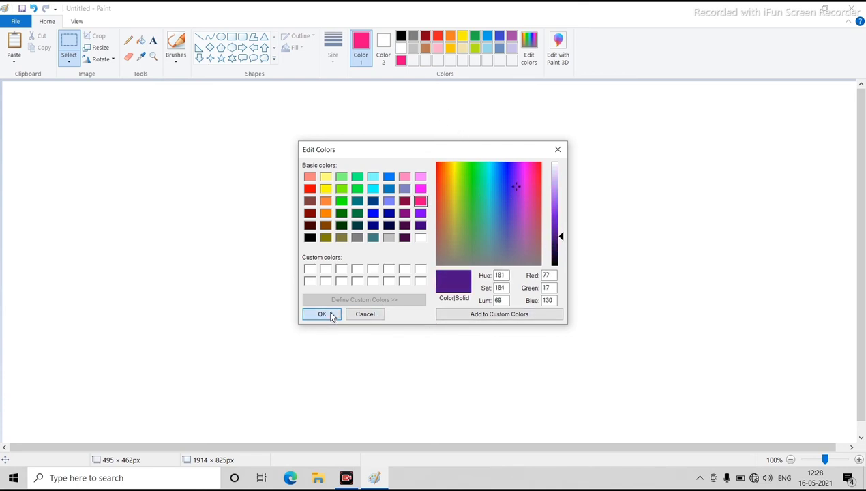
left_click(321, 315)
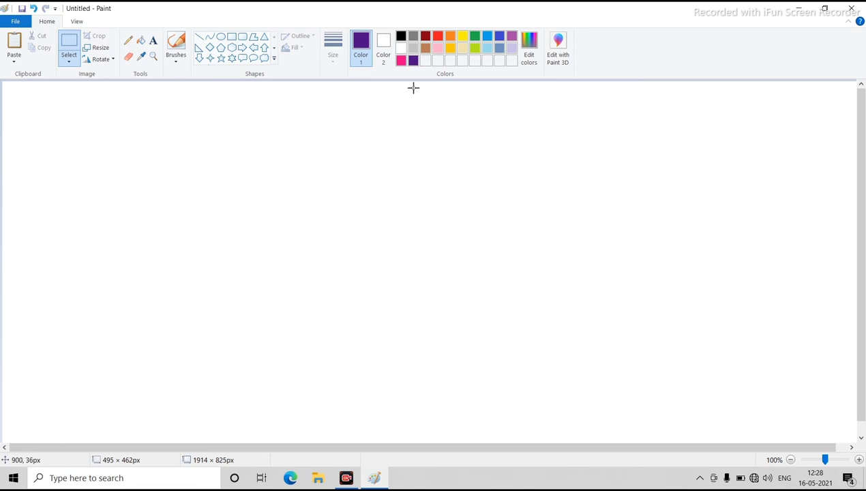
- Draw a left arrow about 262 × 260 px in the upper part of the canvas and fill it with dark purple
left_click_drag(223, 149, 379, 293)
left_click(254, 47)
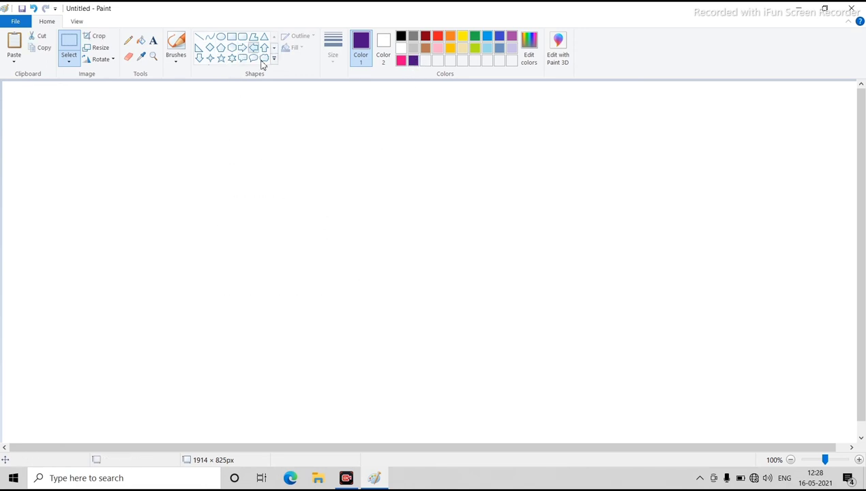
left_click_drag(235, 124, 352, 241)
left_click(141, 41)
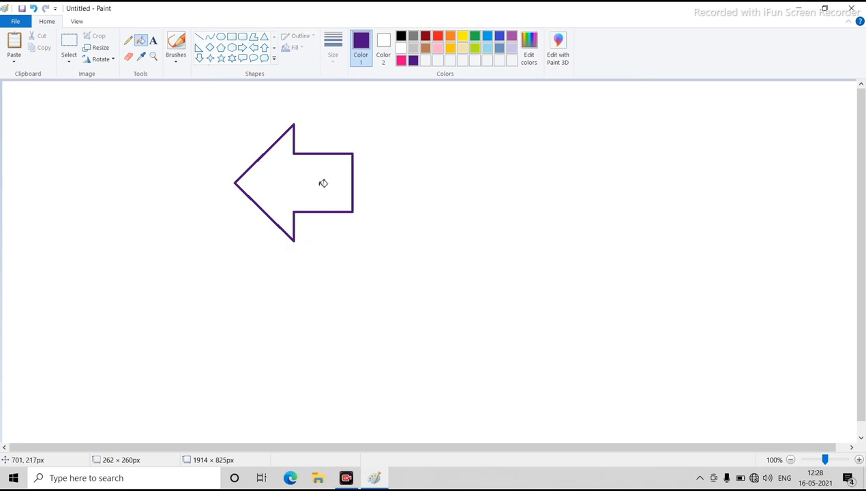
left_click(324, 185)
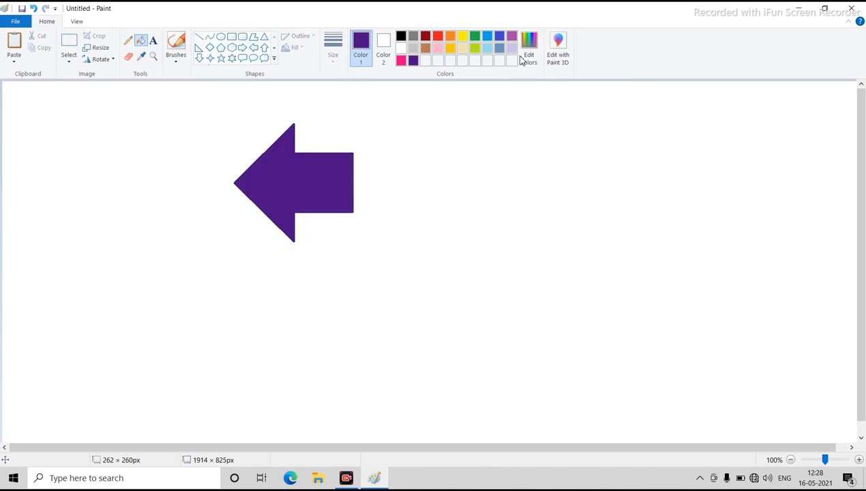
- Undo the purple fill and the left arrow, and reset Color 1 to black
key("ctrl+z")
key("ctrl+z")
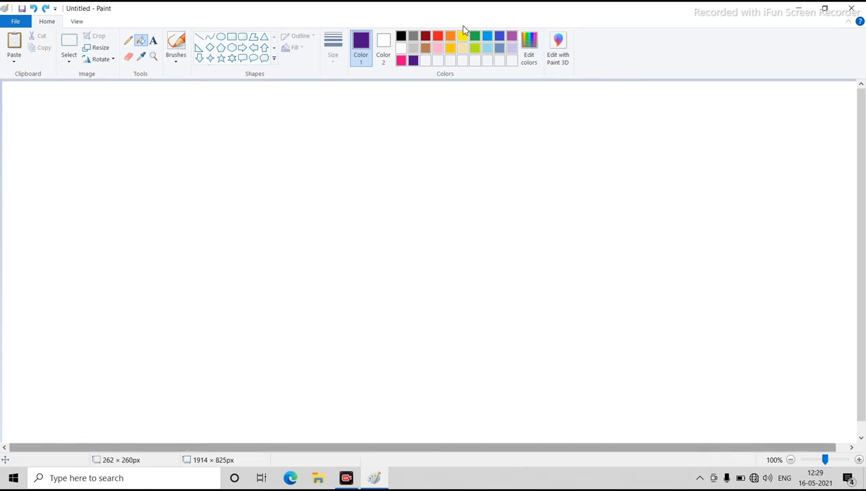
left_click(402, 39)
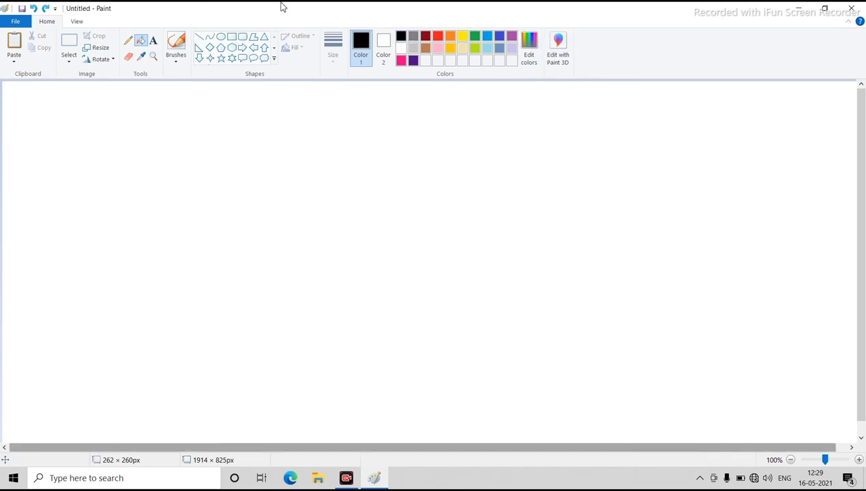
- Draw a black six-point star about 359 × 310 px and a smaller cloud callout beside it on its left
left_click(77, 22)
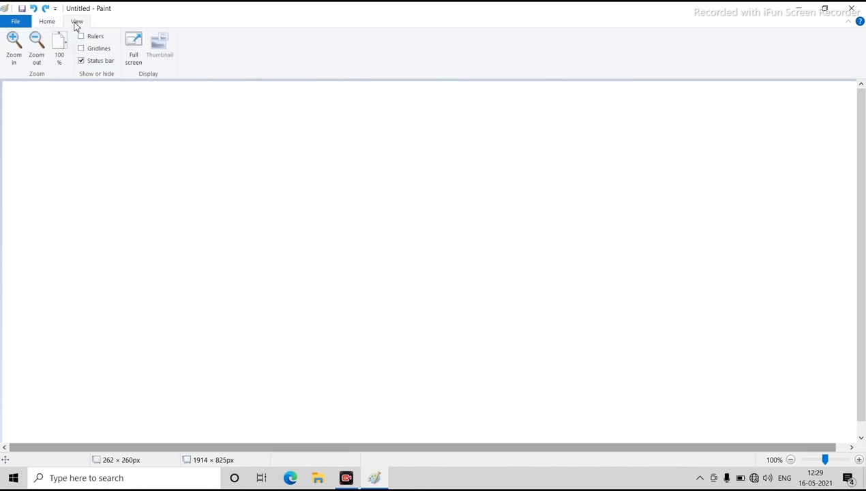
left_click(46, 21)
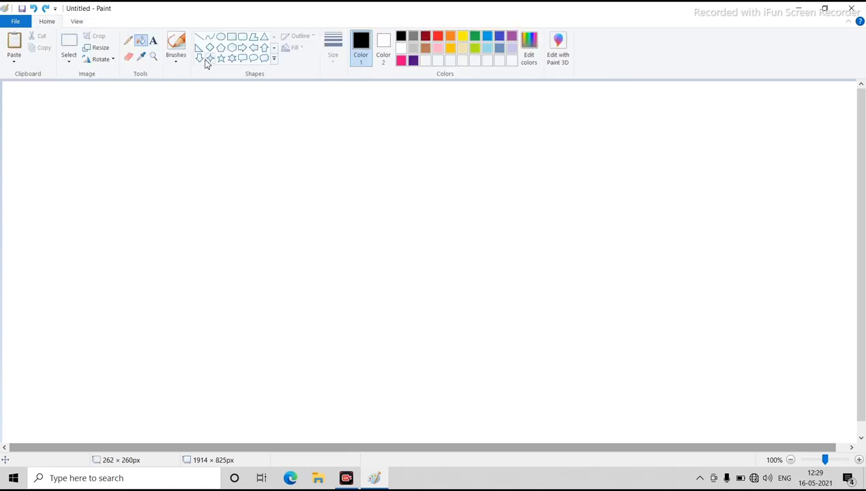
left_click(232, 58)
left_click_drag(220, 103, 380, 240)
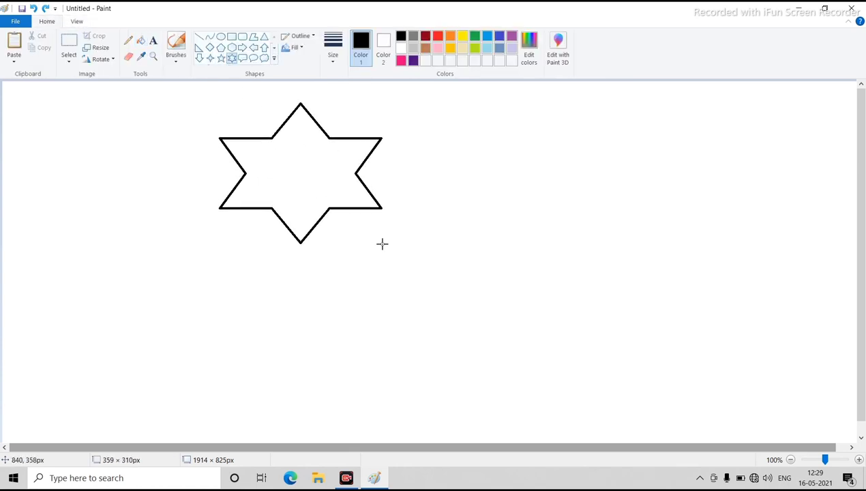
left_click(264, 58)
left_click_drag(64, 152, 151, 249)
left_click(238, 320)
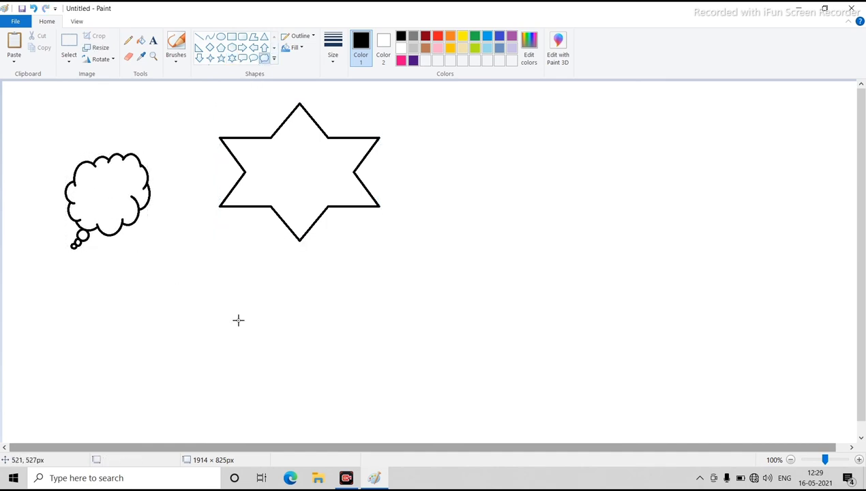
- Zoom in on the drawing up to 500% and return to 100%
left_click(75, 22)
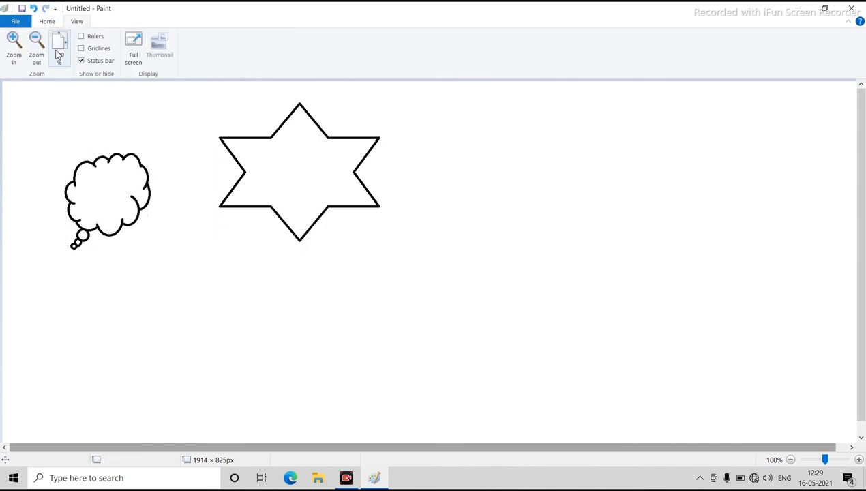
left_click(14, 48)
left_click(13, 48)
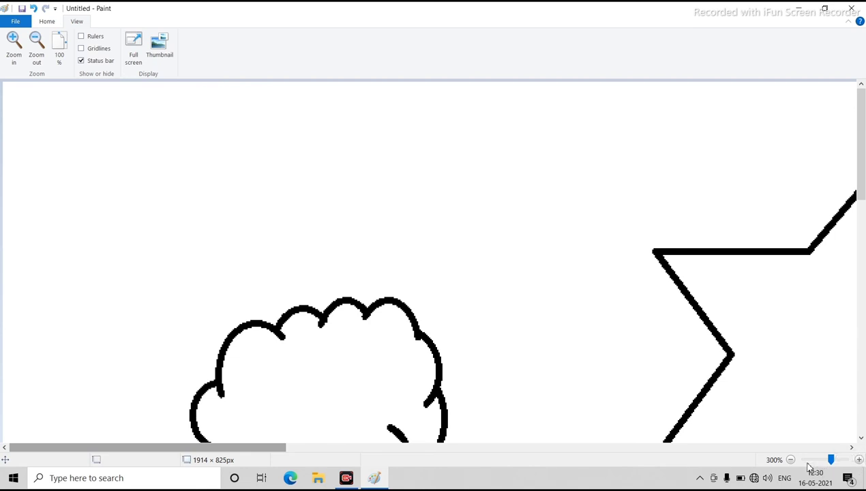
left_click(859, 460)
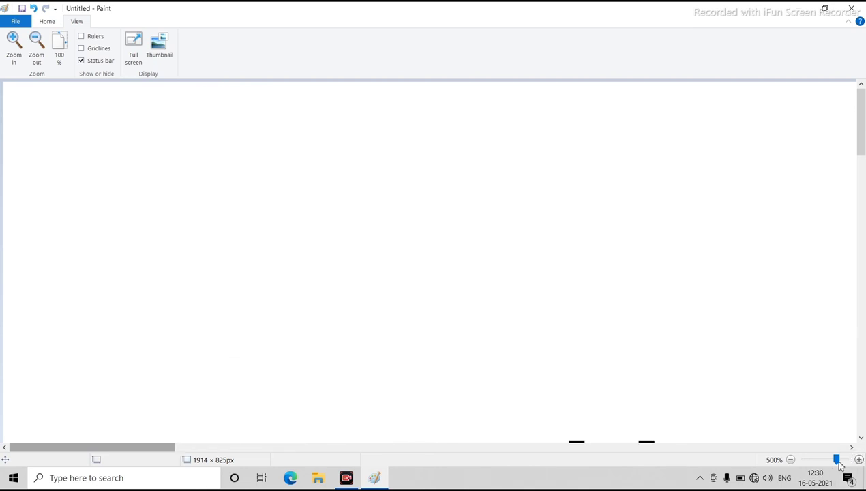
left_click(790, 460)
left_click(791, 460)
left_click(790, 461)
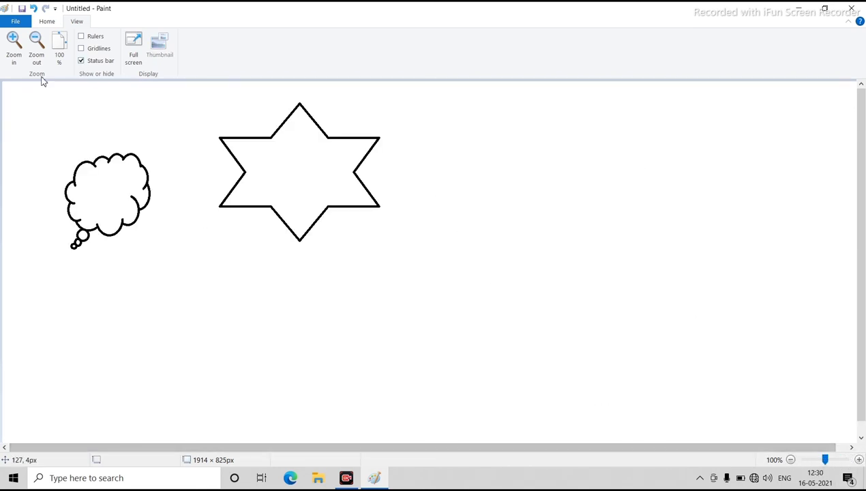
- Zoom the drawing out to 12.50%
left_click(37, 46)
left_click(37, 47)
left_click(37, 46)
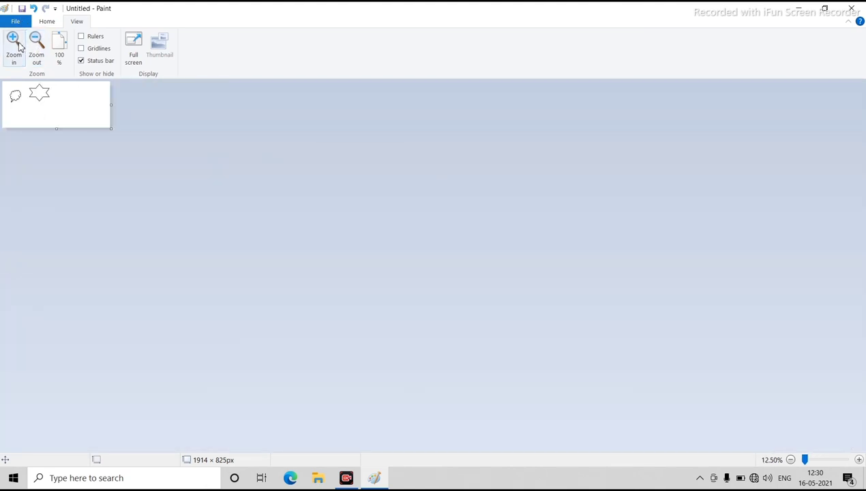
- Enlarge the view step by step to 500% and reset it to 100%
left_click(13, 41)
left_click(14, 41)
left_click(13, 41)
left_click(14, 41)
left_click(14, 41)
left_click(13, 41)
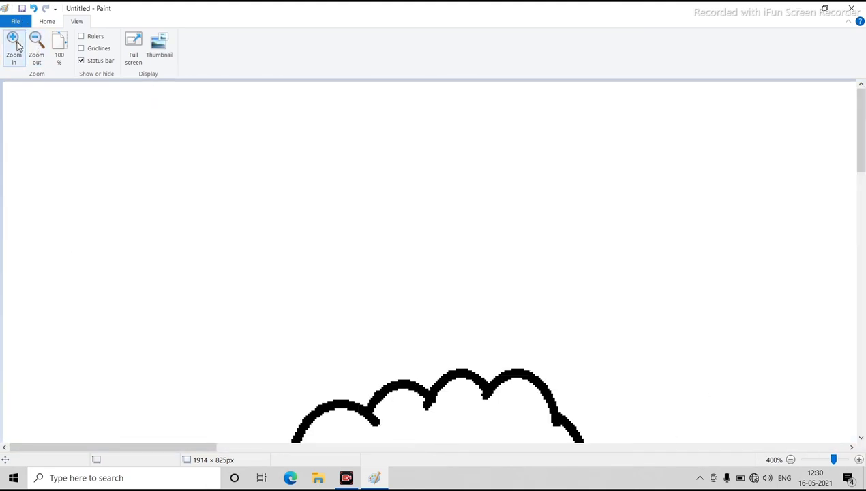
left_click(14, 40)
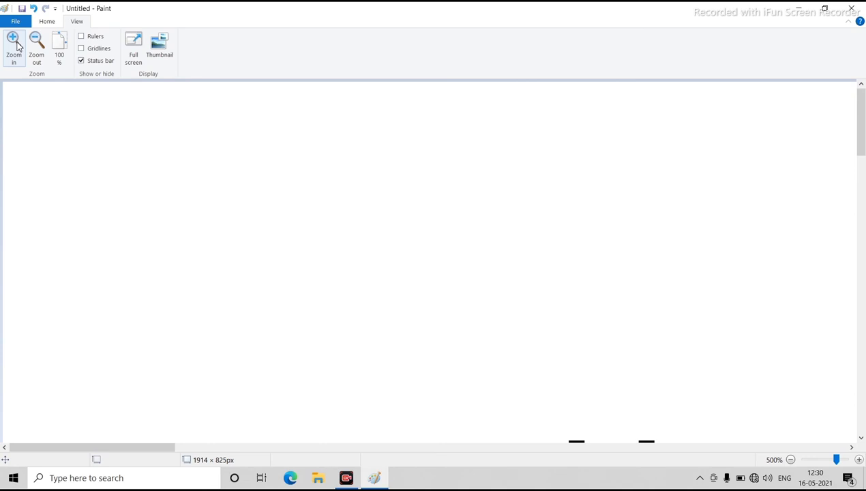
left_click(58, 49)
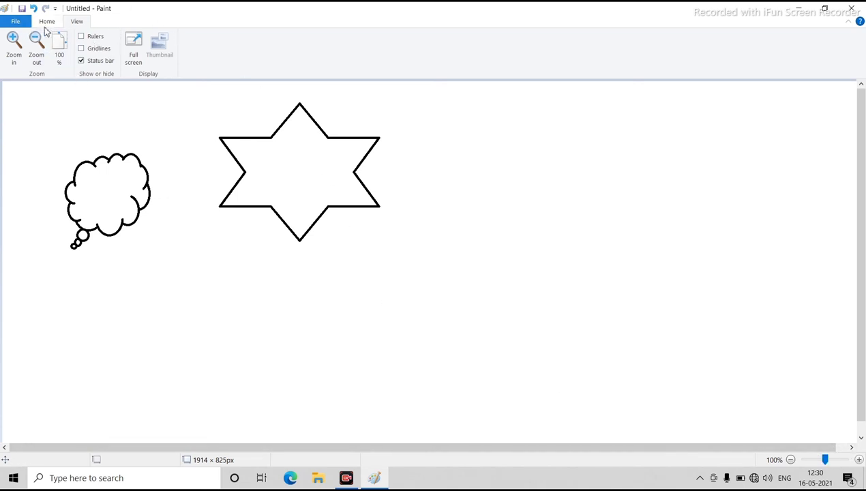
- Show the rulers and gridlines, and draw a second six-point star about 457 × 441 px to the right of the first
left_click(81, 36)
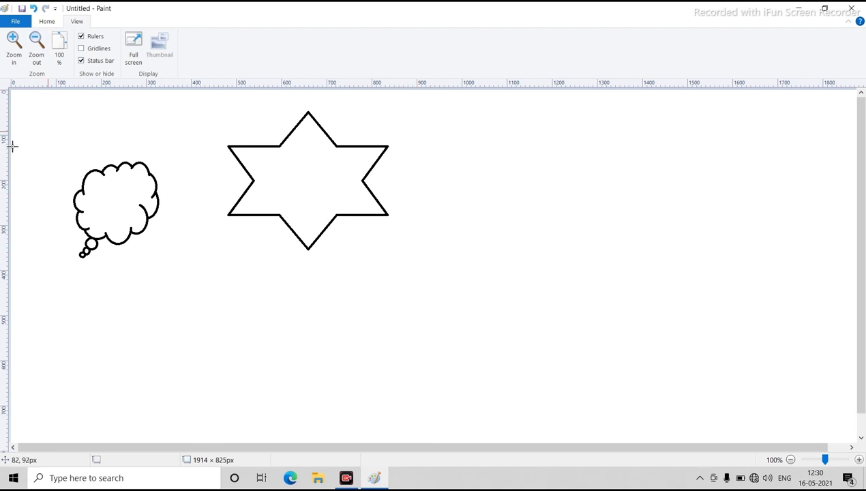
left_click(90, 54)
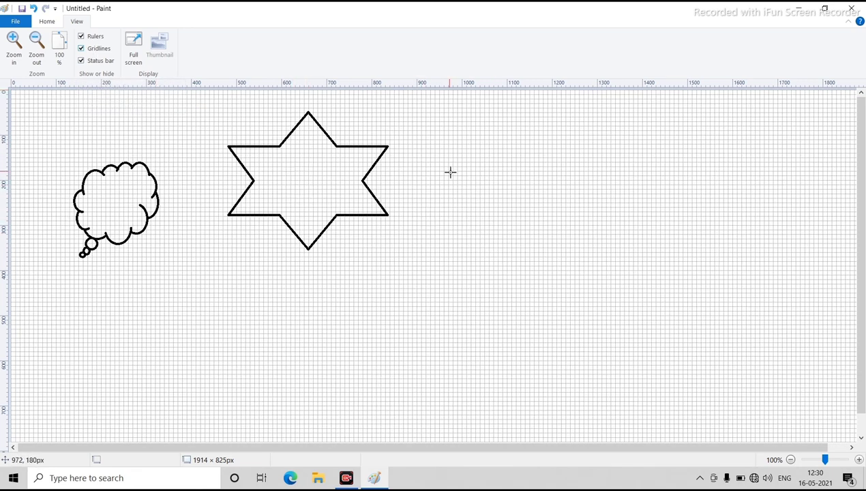
left_click(48, 21)
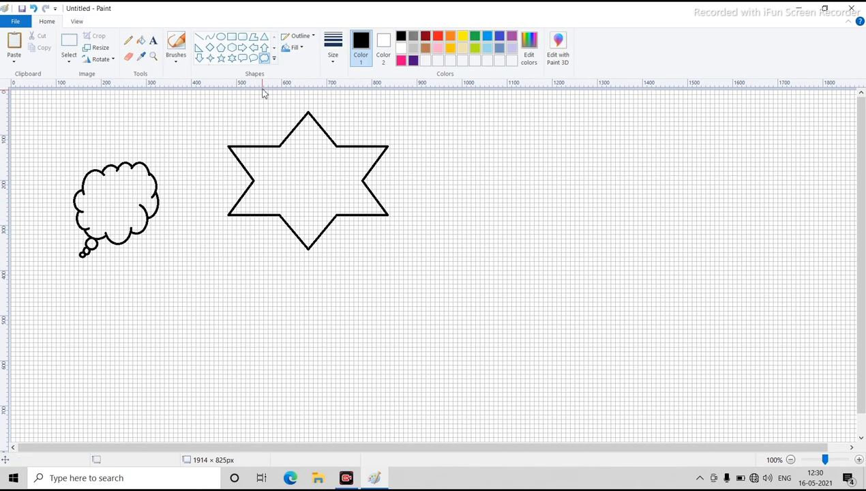
left_click_drag(430, 150, 638, 351)
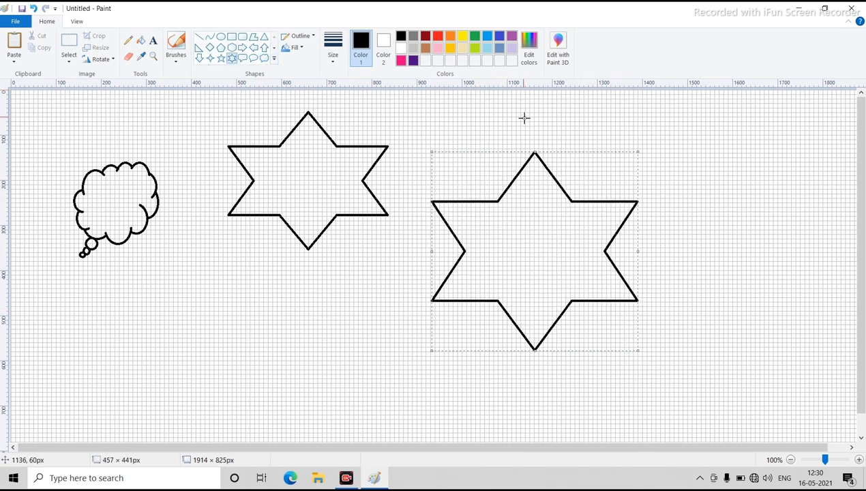
- Hide the gridlines and the rulers
left_click(73, 22)
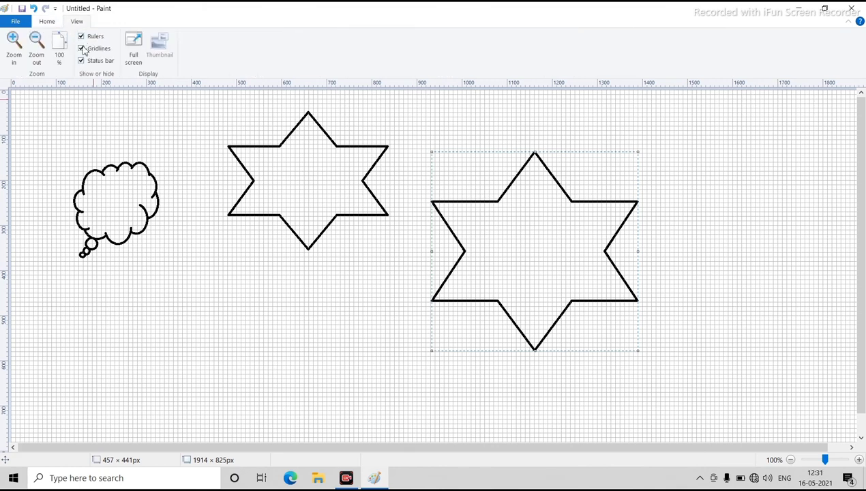
left_click(82, 50)
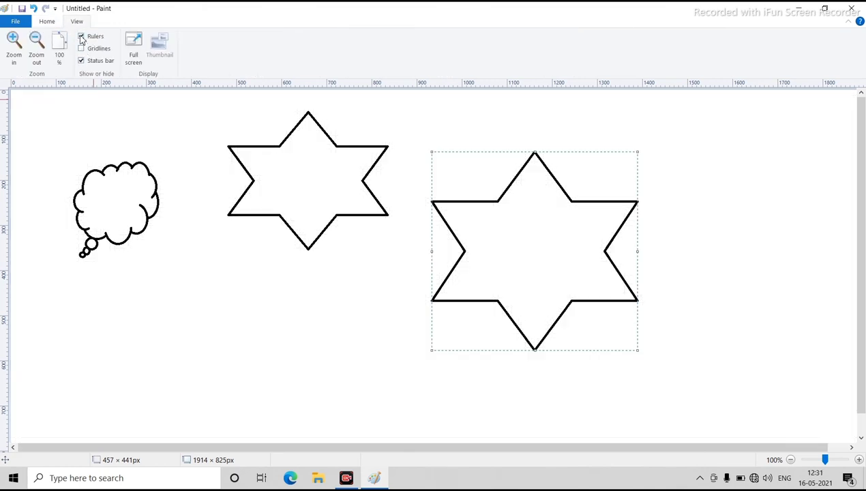
left_click(81, 36)
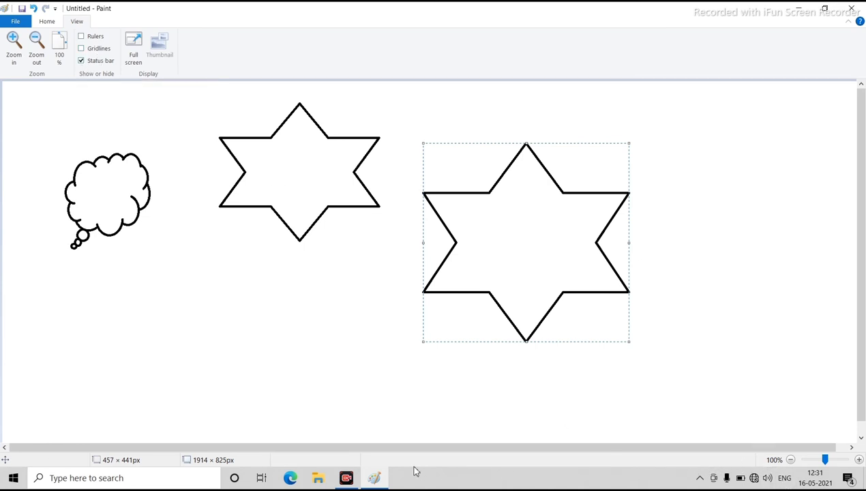
- Toggle the status bar off, on and off again so it stays hidden
left_click(81, 61)
left_click(81, 61)
left_click(81, 61)
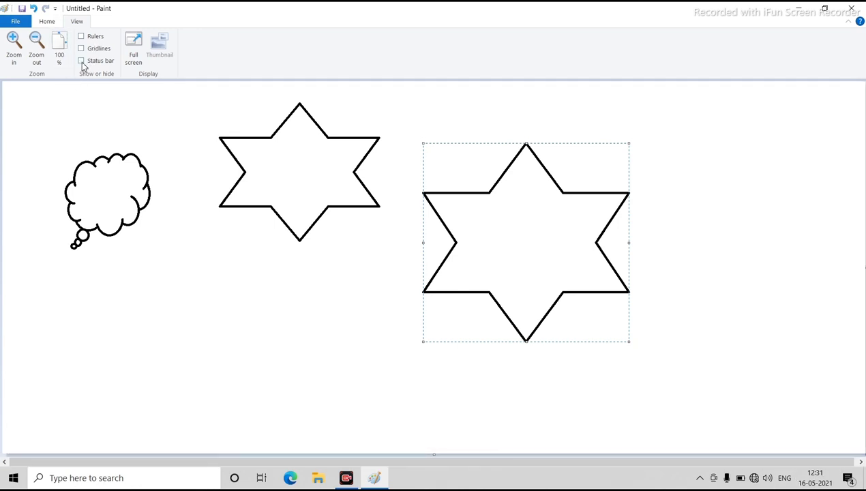
left_click(49, 23)
left_click(75, 22)
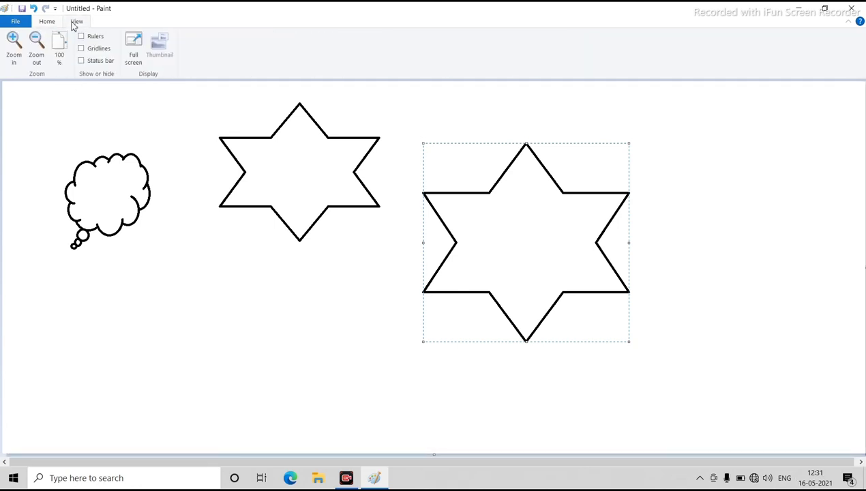
- Show the status bar, and view the picture full screen twice, returning to the normal window each time
left_click(81, 61)
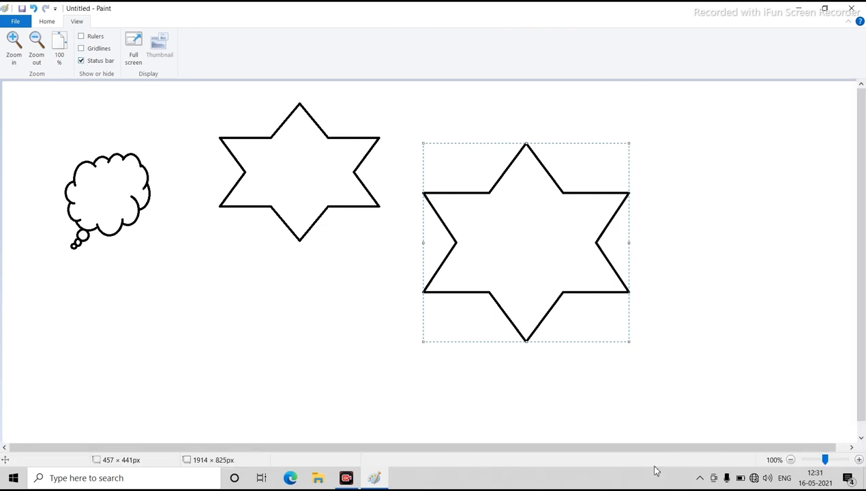
left_click(133, 48)
left_click(447, 125)
left_click(447, 125)
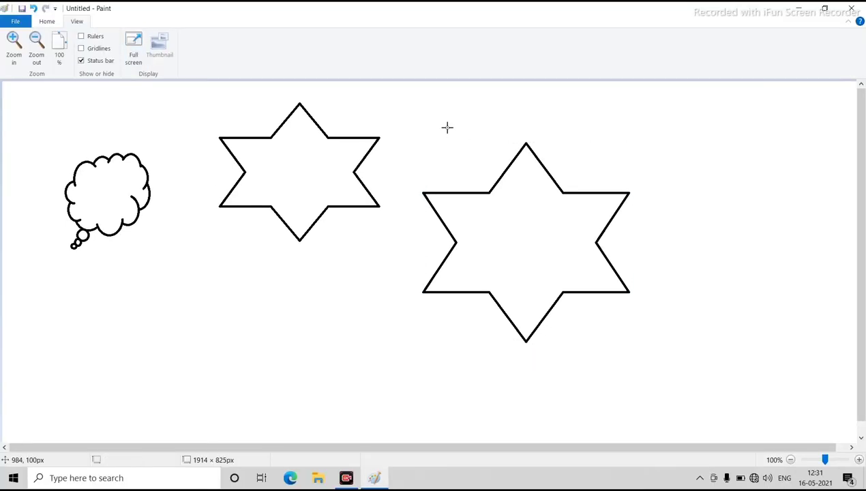
left_click(136, 56)
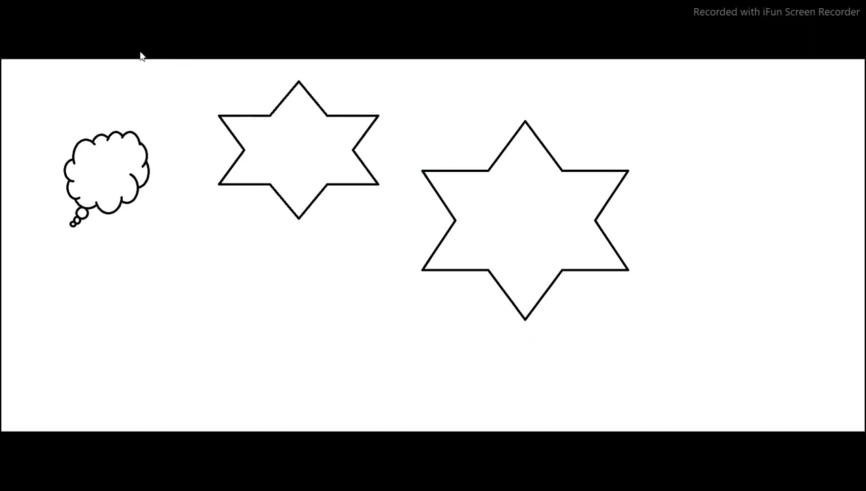
left_click(474, 127)
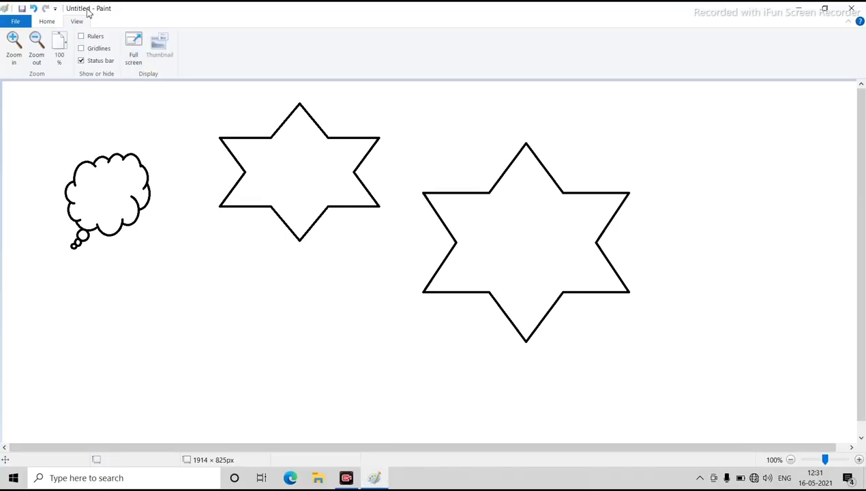
- Select the rectangular area of about 1671 × 723 px around the cloud callout and both stars, and delete it
left_click(48, 22)
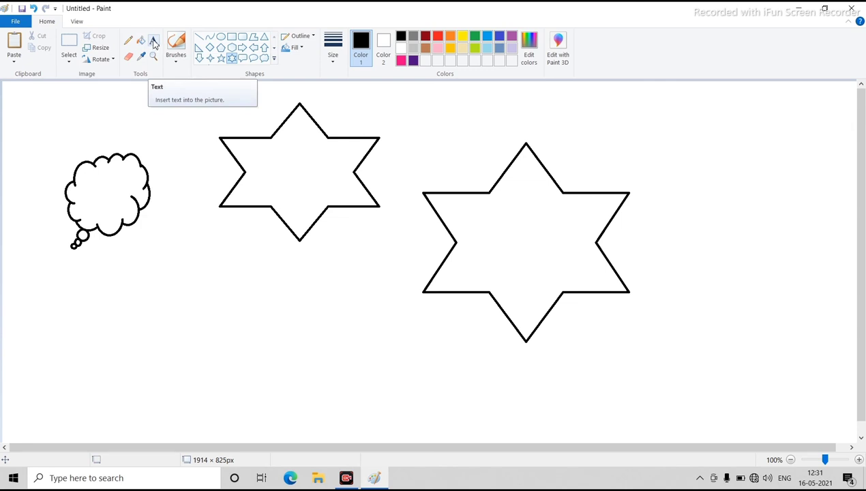
left_click(69, 45)
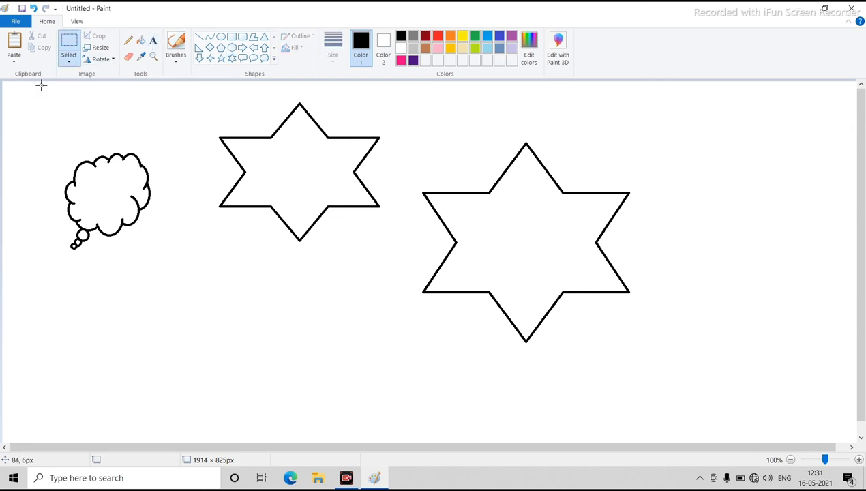
left_click_drag(41, 85, 789, 407)
key("Delete")
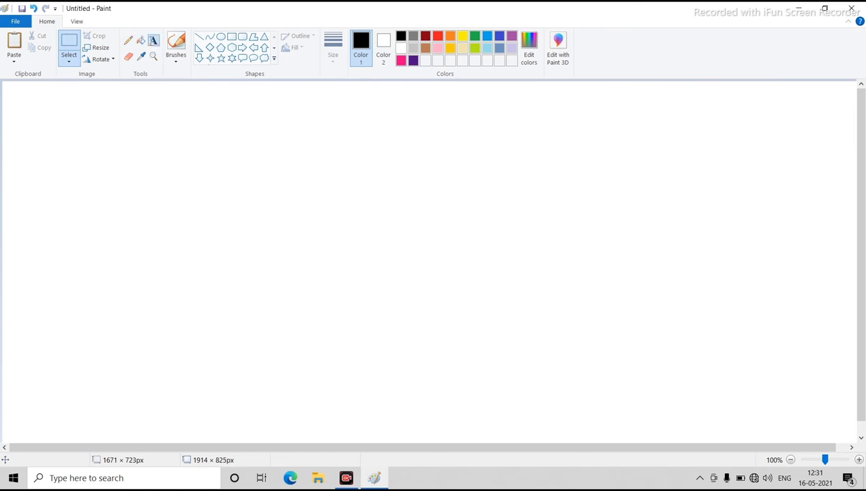
- Add the text "This is a boy" on the canvas in a text box about 682 × 227 px and commit it
left_click(154, 41)
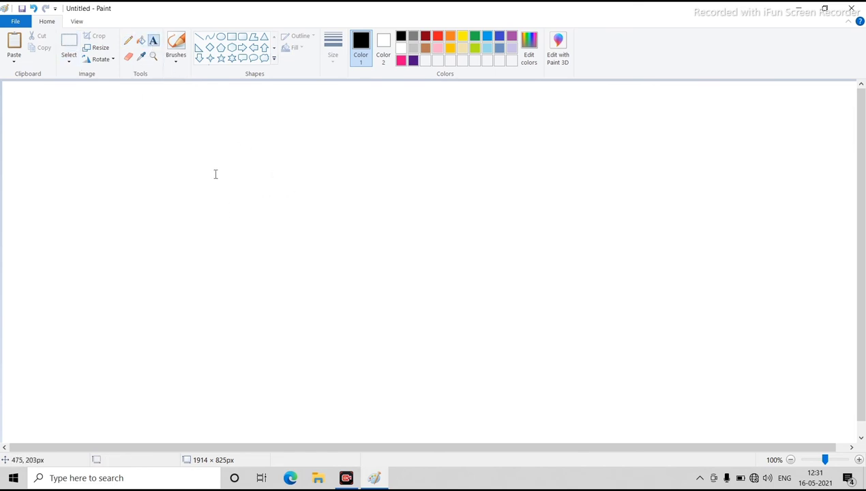
left_click_drag(202, 156, 510, 258)
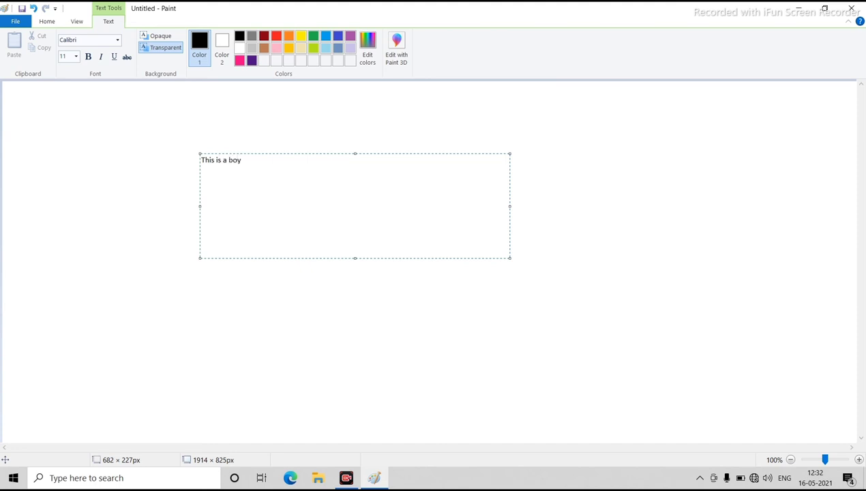
left_click_drag(256, 162, 206, 167)
left_click(258, 169)
left_click_drag(252, 162, 206, 162)
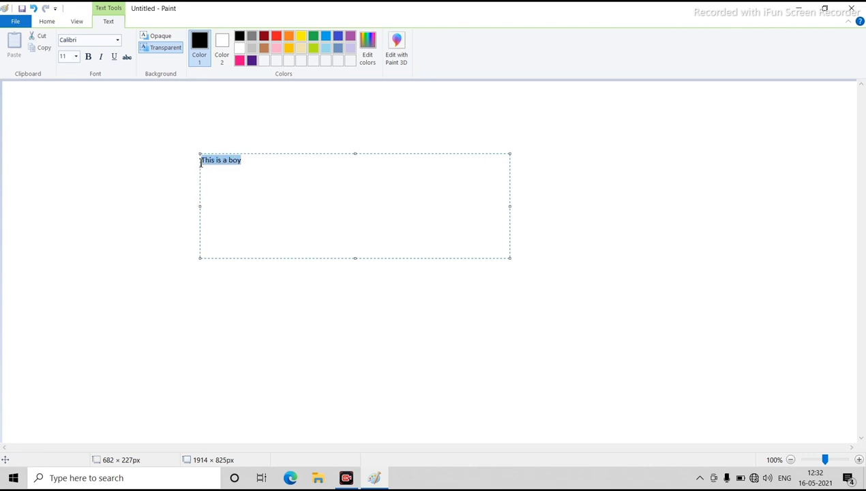
left_click(42, 48)
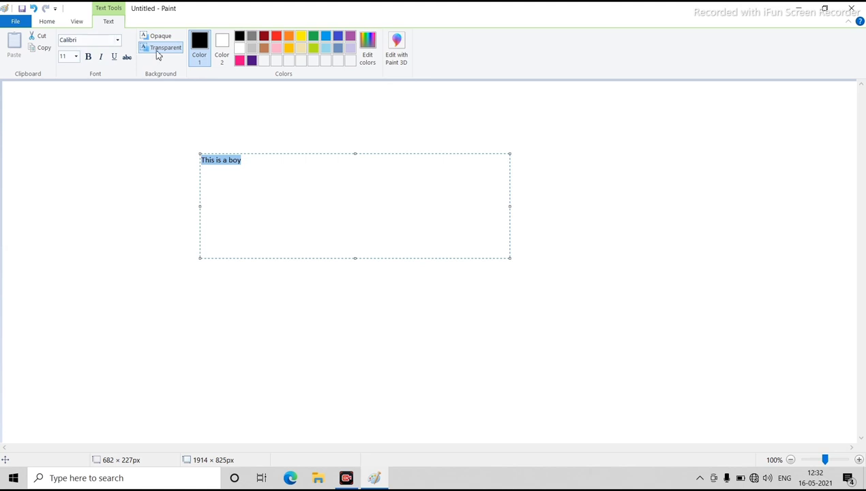
left_click(249, 167)
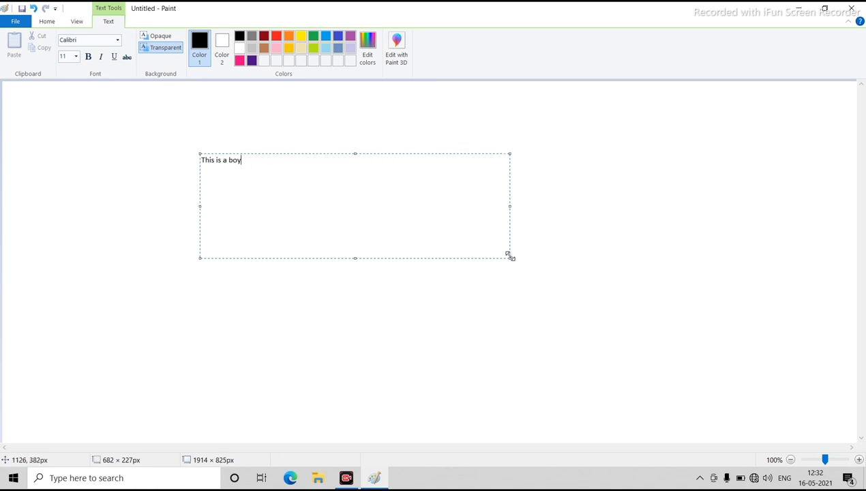
left_click(628, 242)
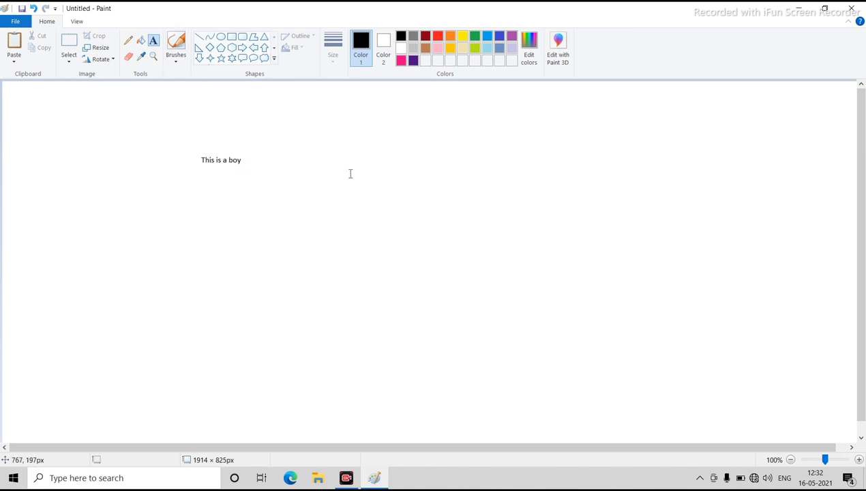
- Add a second text box about 991 × 297 px to the right of the first text, reading "This is a Boy"
left_click_drag(293, 115, 741, 249)
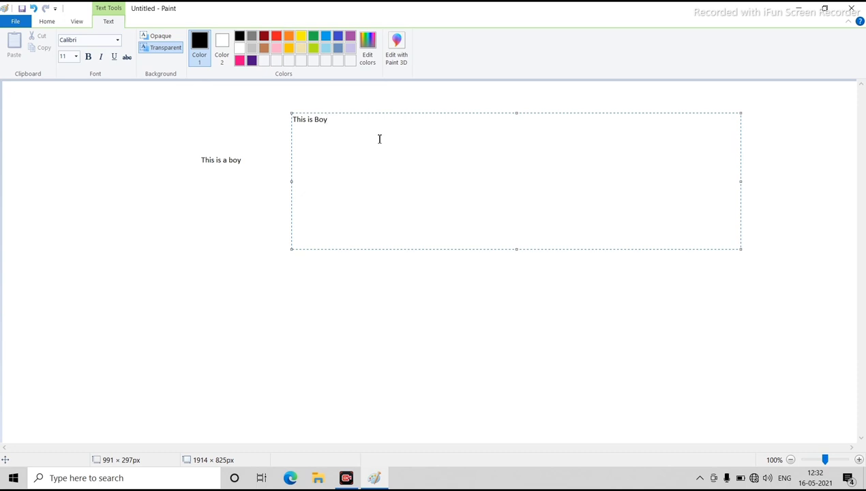
left_click(314, 119)
type("a")
left_click(347, 122)
left_click(338, 119)
- Copy "This is a Boy" in the second text box and paste it several times on a new line below
left_click_drag(322, 123, 291, 122)
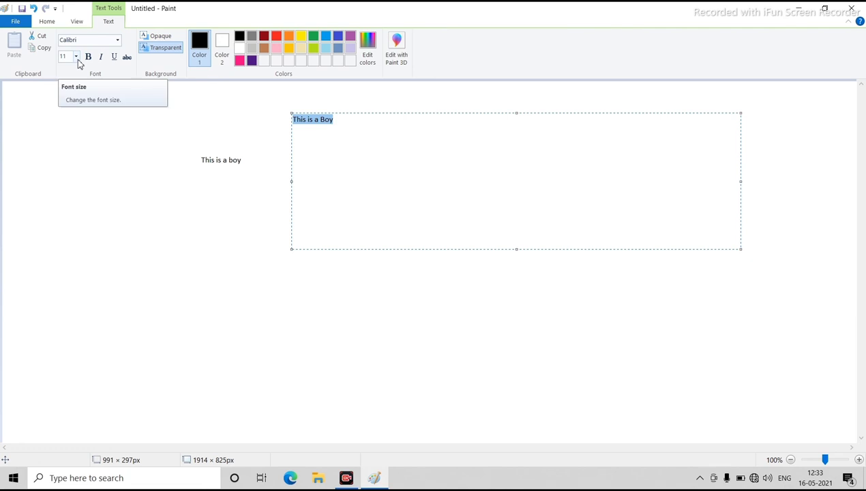
left_click(40, 47)
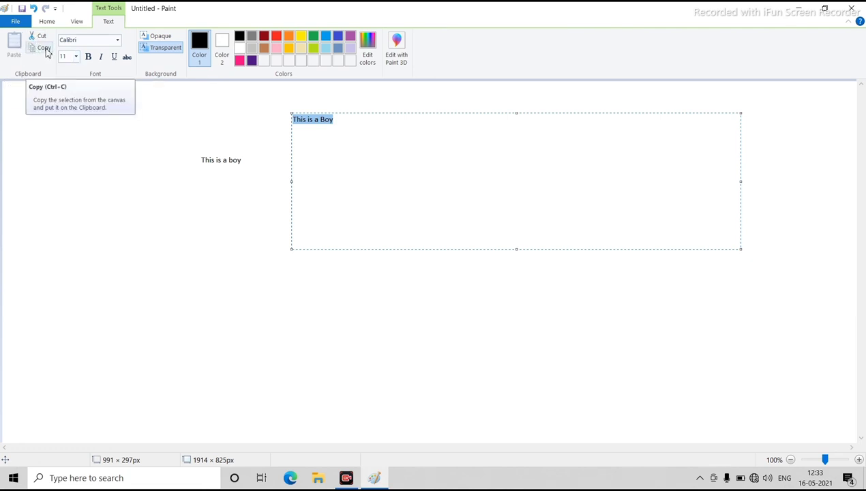
left_click(45, 50)
left_click(347, 126)
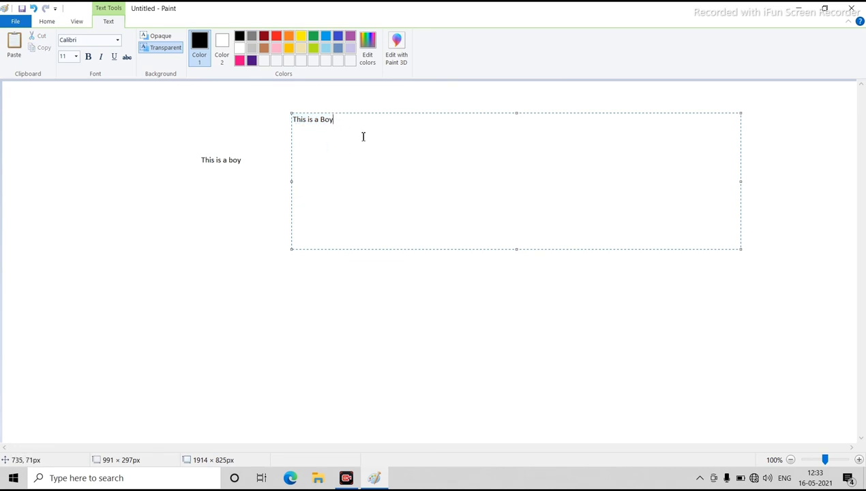
key("Return")
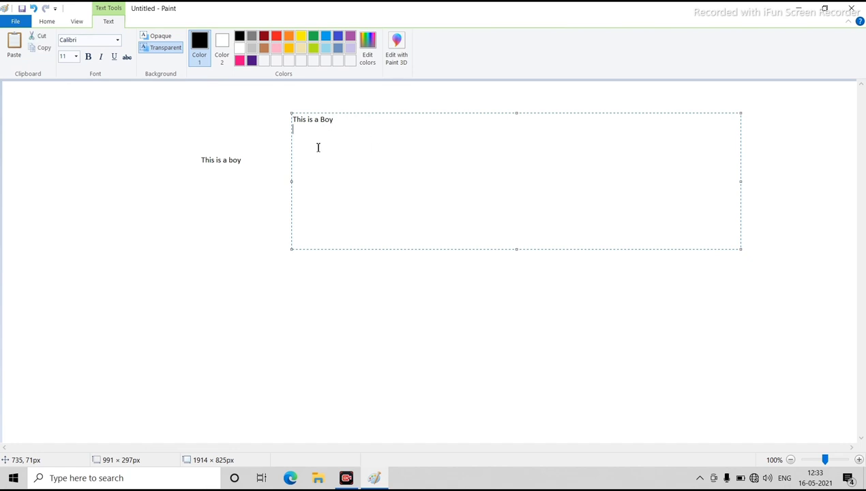
left_click(15, 41)
left_click(14, 40)
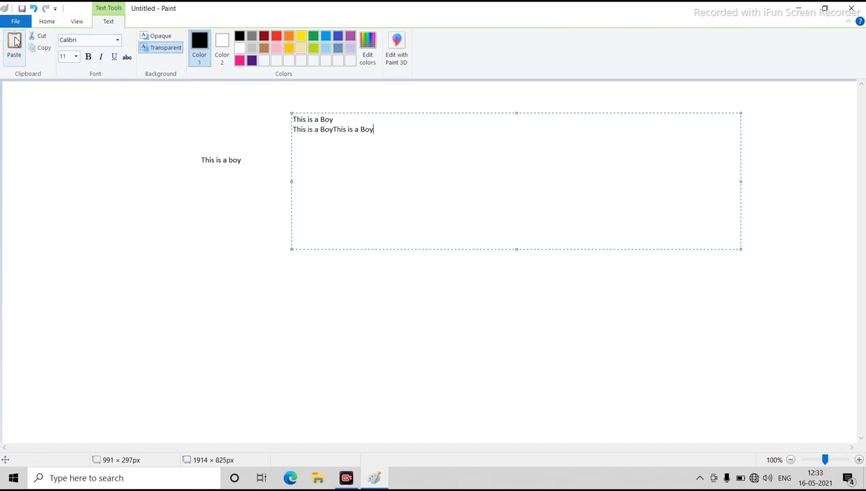
left_click(14, 41)
left_click(15, 41)
left_click(14, 40)
- Remove all the pasted copies and the extra line below "This is a Boy"
key("BackSpace")
key("BackSpace")
key("BackSpace")
key("BackSpace")
key("BackSpace")
key("BackSpace")
key("BackSpace")
key("BackSpace")
key("BackSpace")
key("BackSpace")
key("BackSpace")
key("BackSpace")
key("BackSpace")
key("BackSpace")
key("BackSpace")
key("BackSpace")
key("BackSpace")
key("BackSpace")
key("BackSpace")
key("BackSpace")
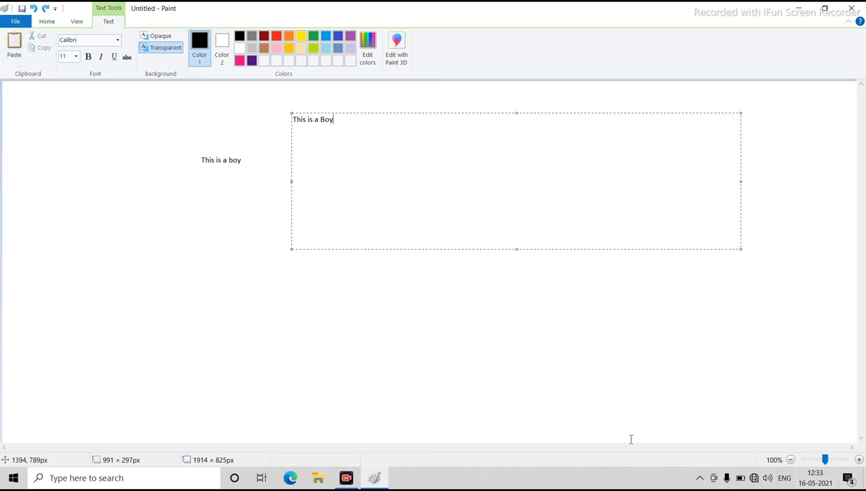
- Try font sizes 22 and 36 on "This is a Boy" in the second text box, and settle on 72
left_click(347, 477)
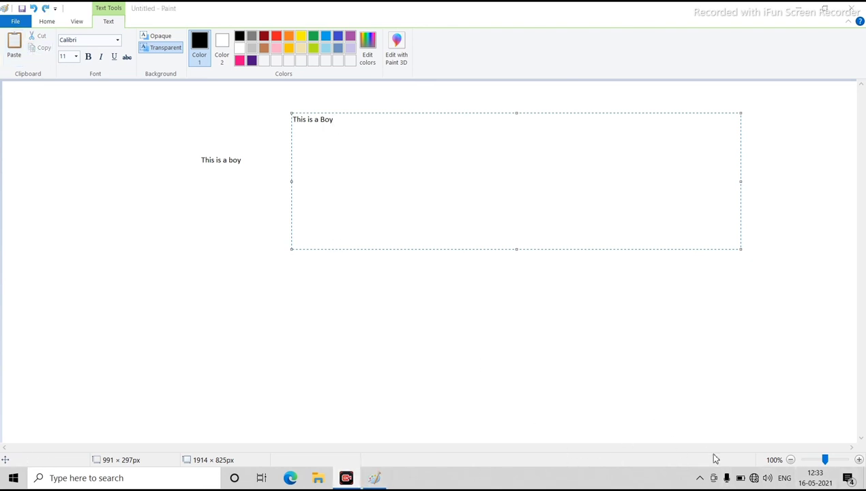
left_click(348, 123)
left_click_drag(341, 120, 292, 128)
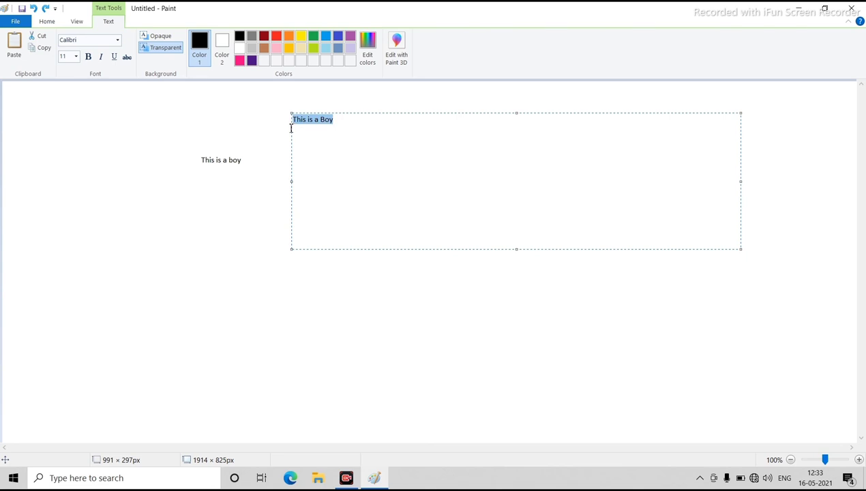
left_click(76, 57)
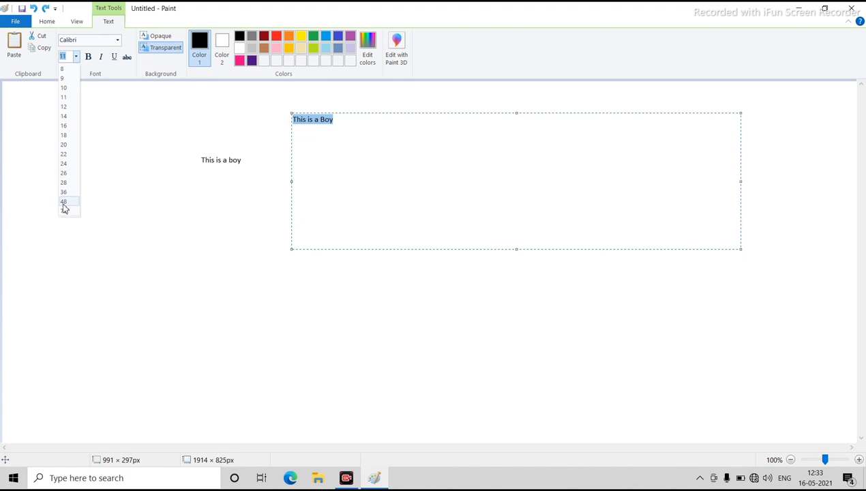
left_click(65, 156)
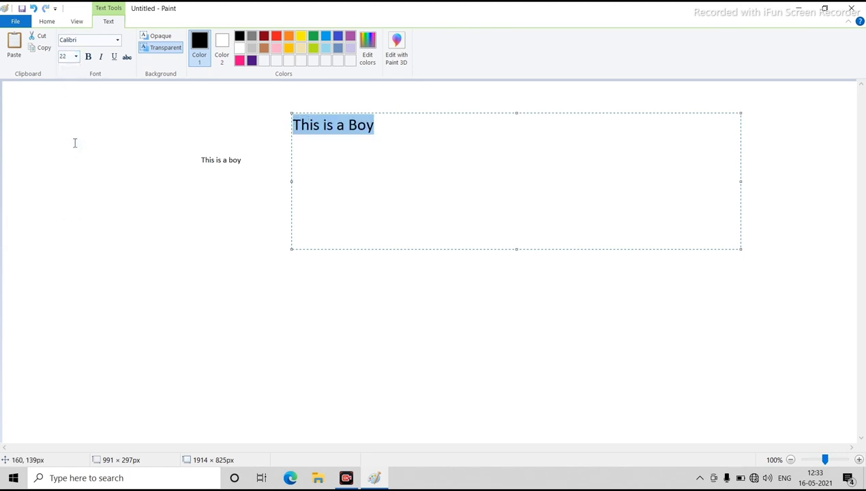
left_click(76, 57)
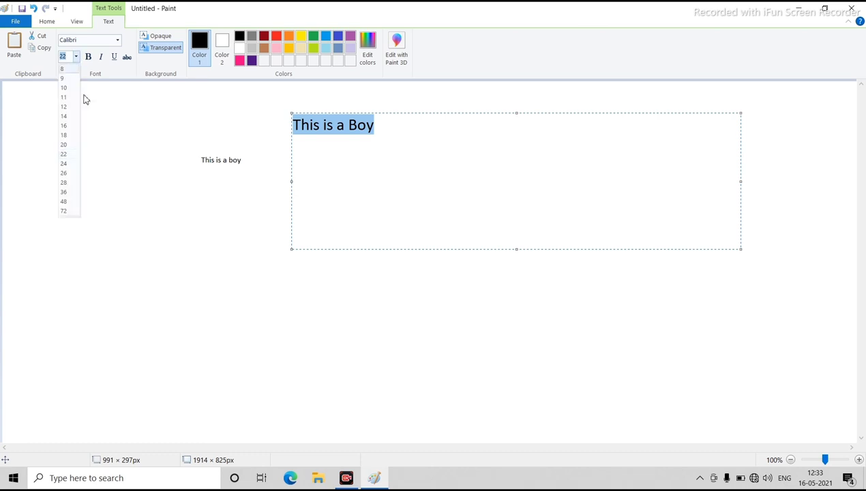
left_click(68, 192)
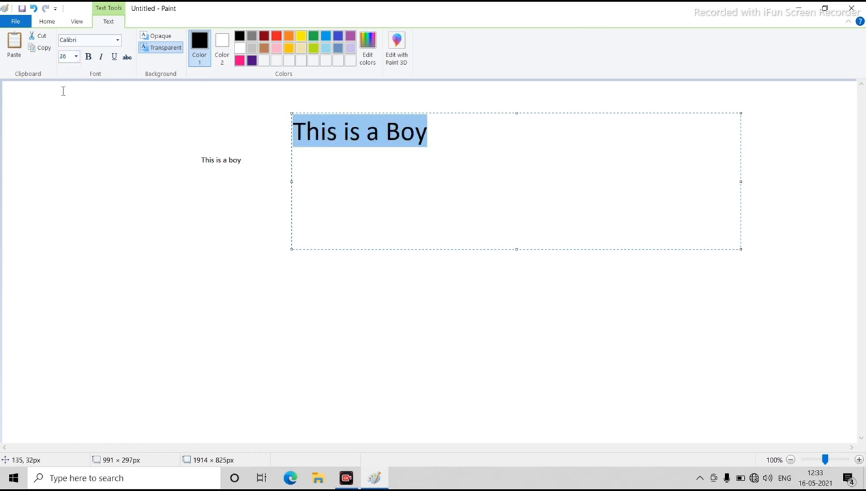
left_click(77, 60)
left_click(68, 211)
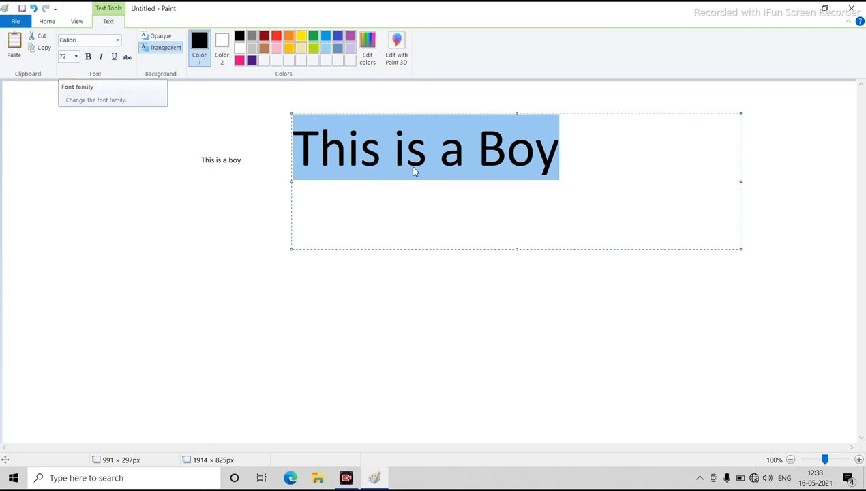
- Try the fonts Bauhaus 93 and Bahnschrift Light SemiCondensed on the large text, and settle on Times New Roman
left_click(120, 42)
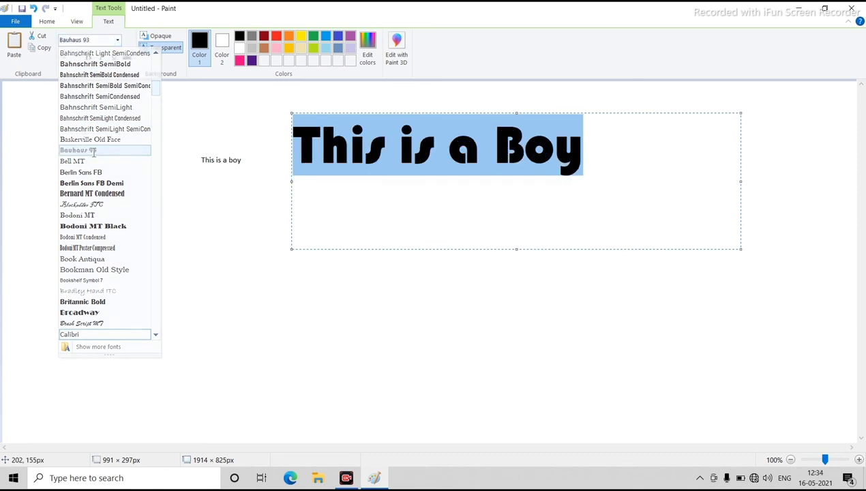
left_click(94, 153)
left_click(117, 41)
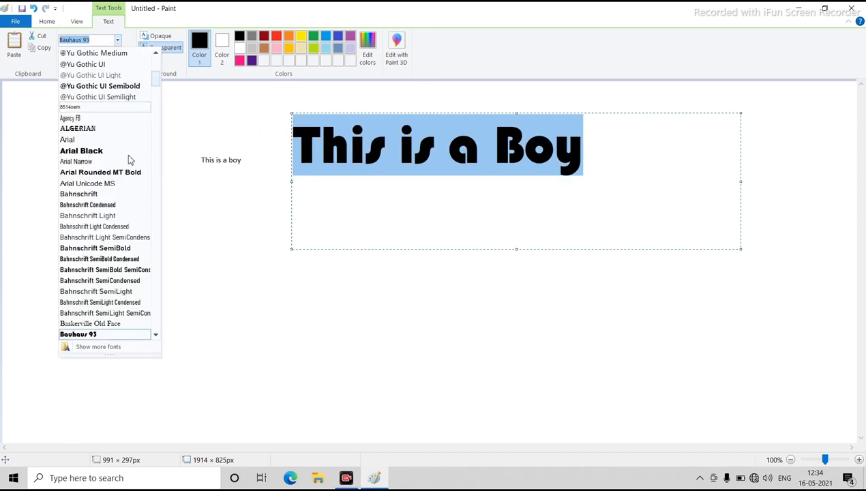
left_click(106, 238)
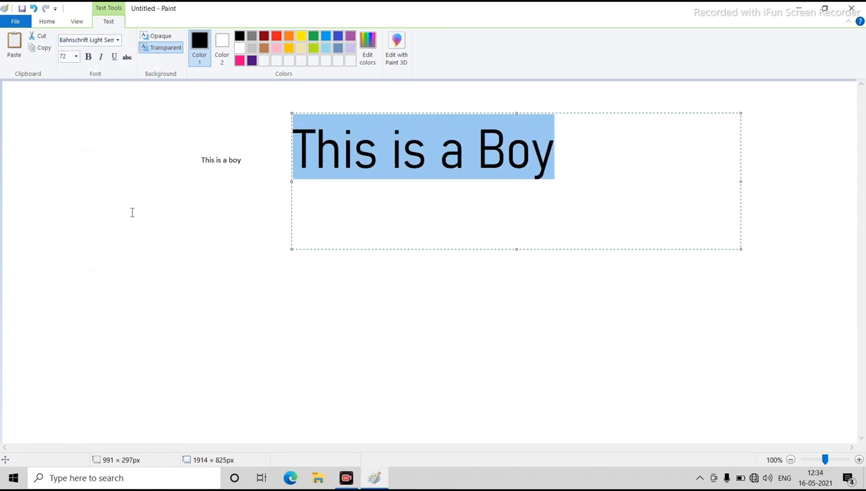
left_click(117, 41)
left_click_drag(155, 78, 169, 332)
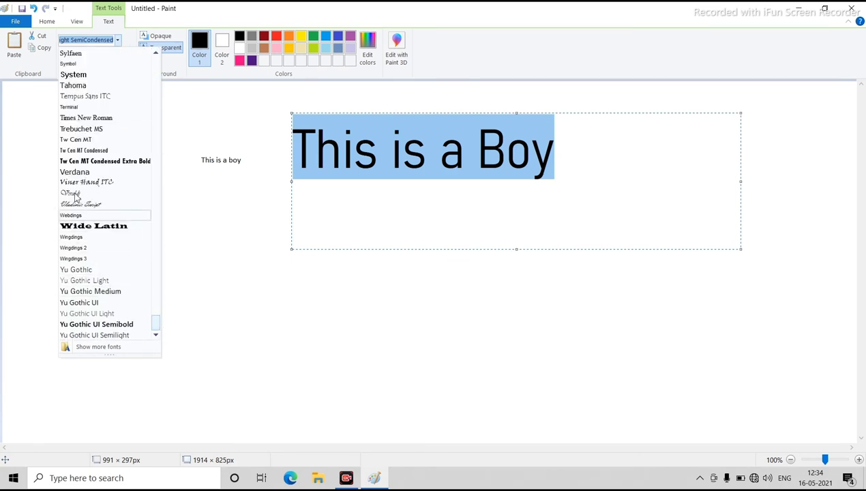
left_click(88, 118)
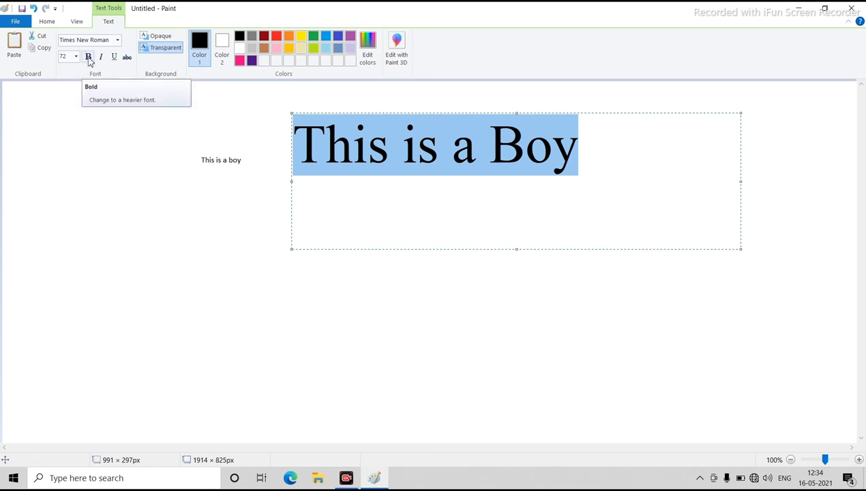
- Make the whole text "This is a Boy" in the second text box bold
left_click(603, 157)
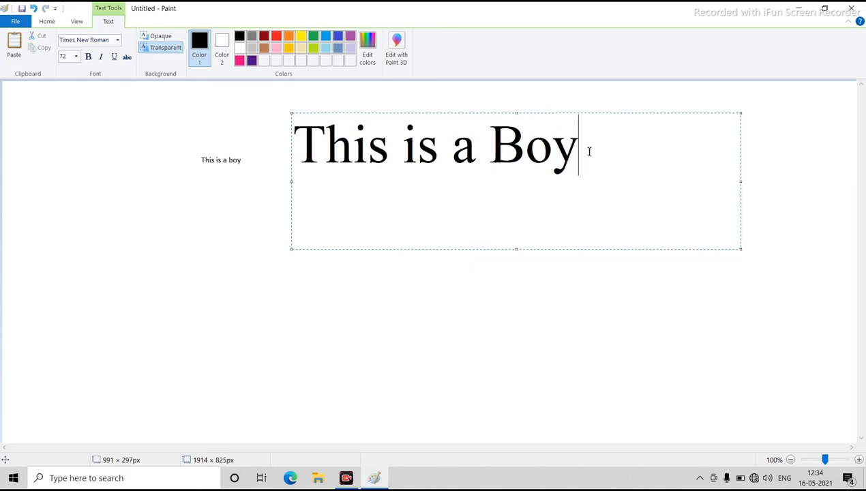
left_click_drag(588, 149, 265, 134)
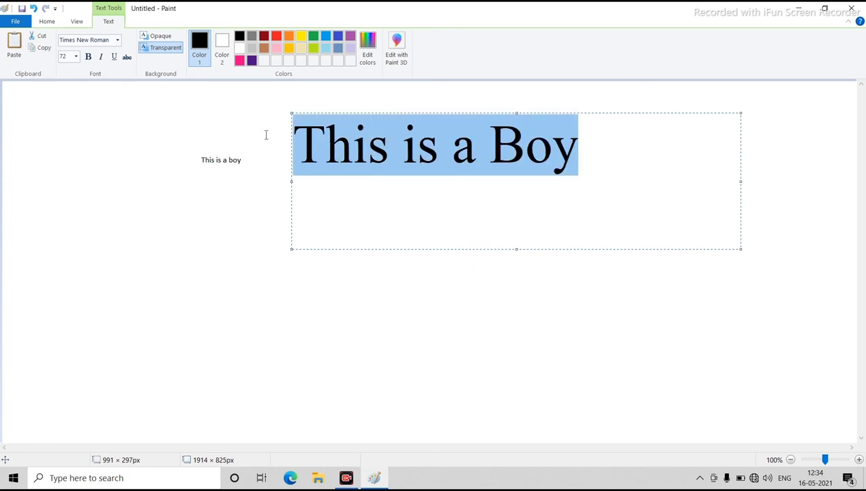
left_click(88, 57)
left_click(615, 147)
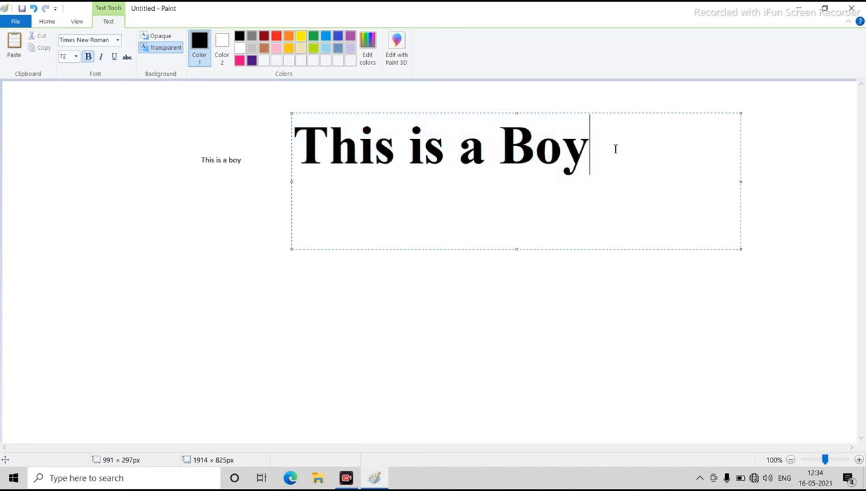
- Make the large text "This is a Boy" italic and underlined
left_click_drag(615, 147, 142, 117)
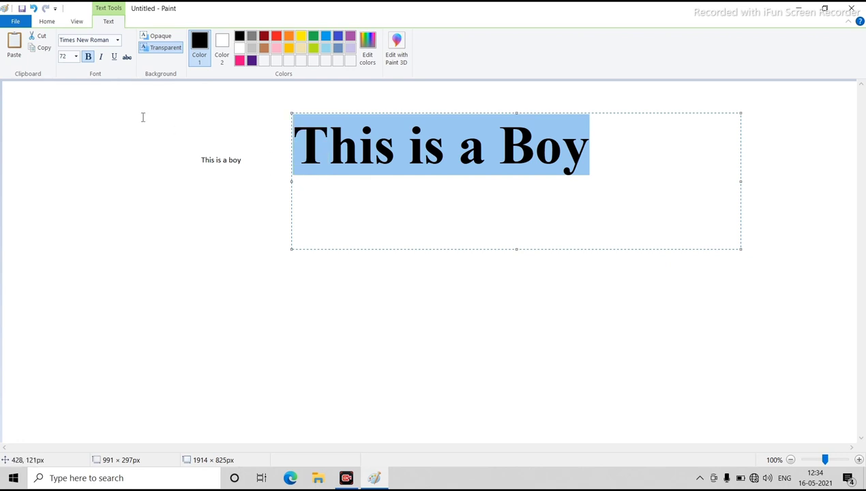
left_click(101, 58)
left_click(621, 166)
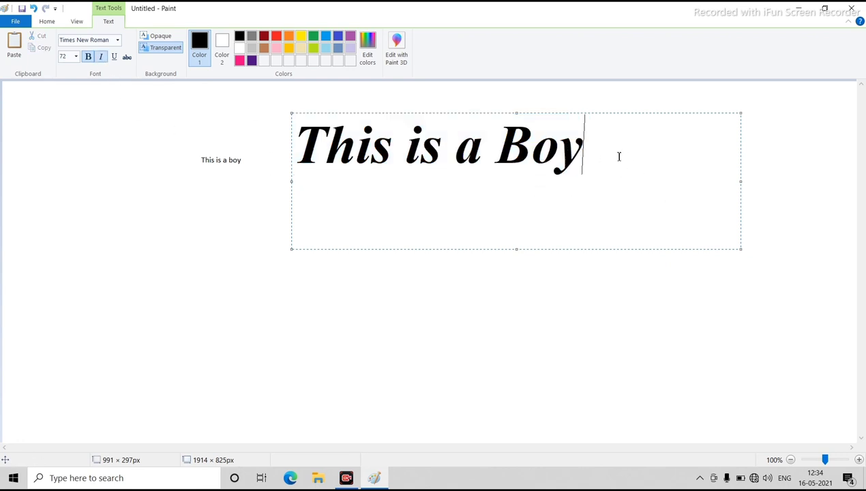
left_click_drag(619, 157, 195, 150)
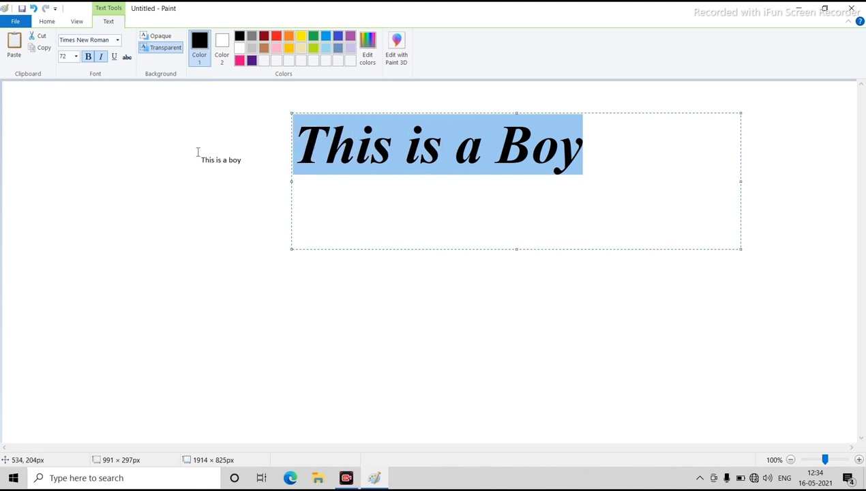
left_click(114, 57)
left_click(631, 175)
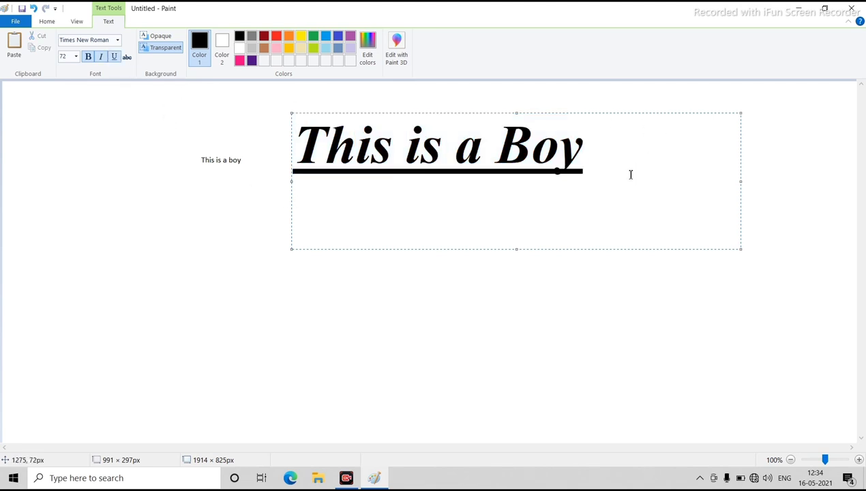
- Remove the underline and italic formatting from the large text "This is a Boy"
left_click_drag(631, 176, 288, 188)
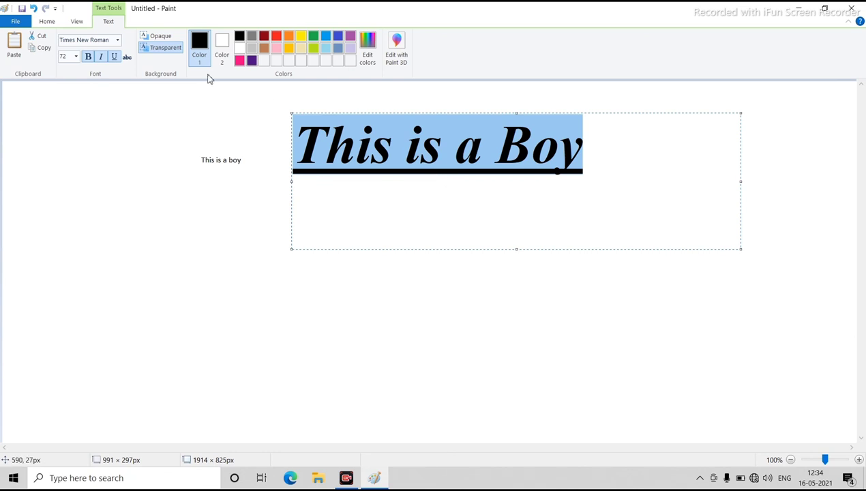
left_click(620, 146)
left_click_drag(613, 145, 292, 146)
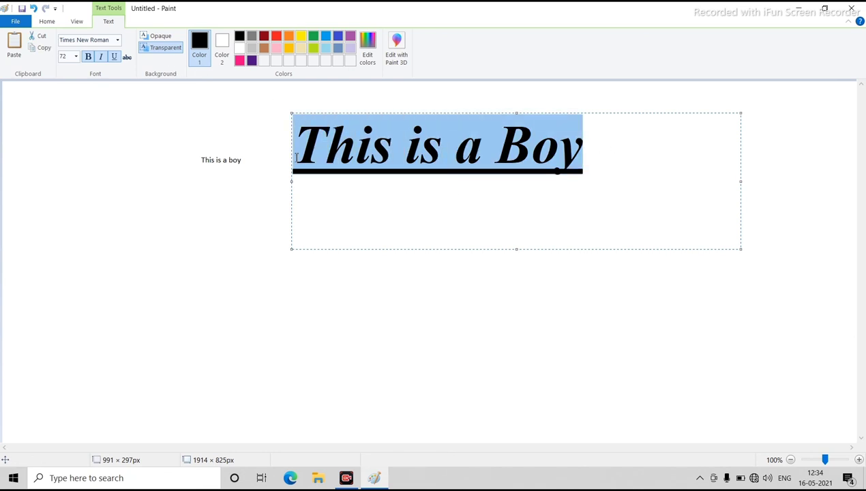
left_click(116, 60)
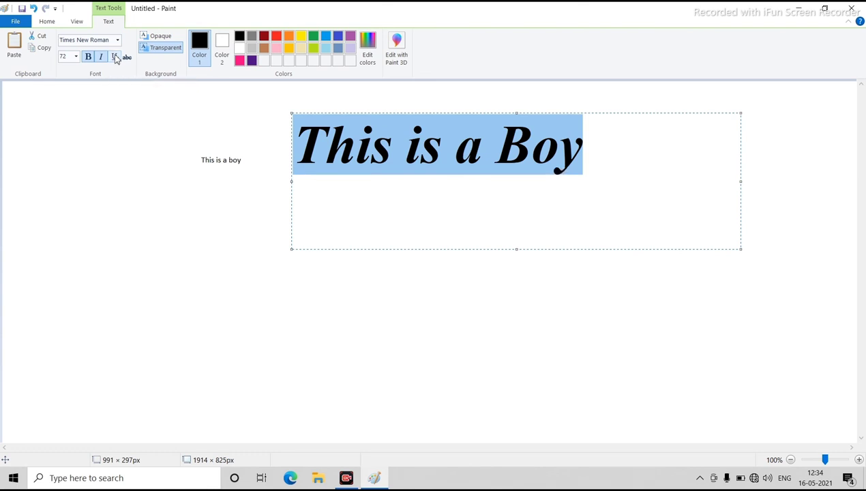
left_click(102, 58)
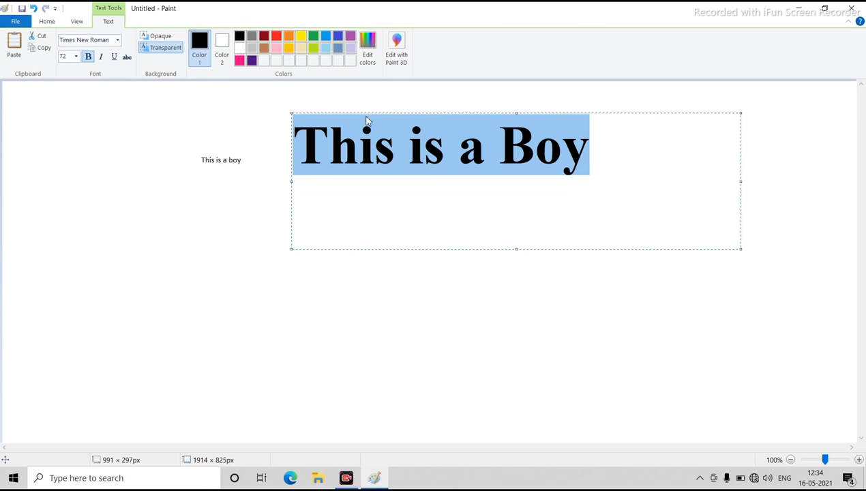
- Turn bold off for the large text "This is a Boy", and make it bold again
left_click(88, 56)
left_click(578, 169)
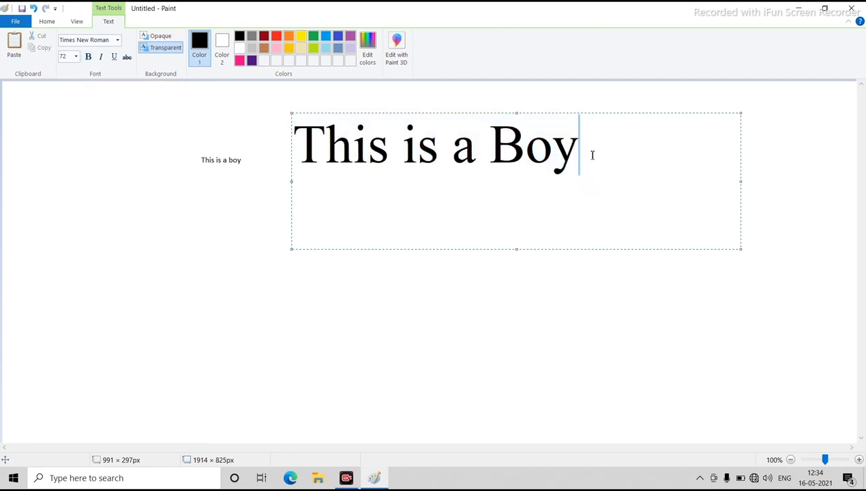
left_click_drag(588, 154, 303, 174)
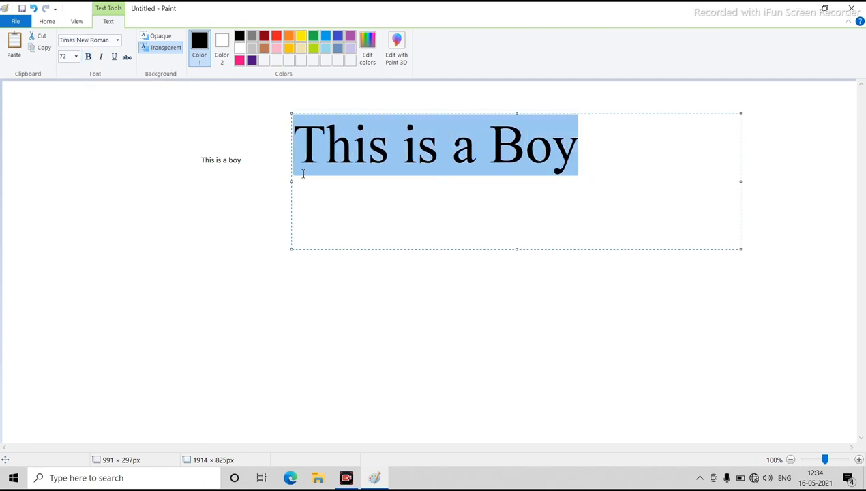
left_click(88, 57)
left_click(652, 161)
- Underline the large bold text "This is a Boy", and remove the underline again
left_click_drag(568, 148, 258, 174)
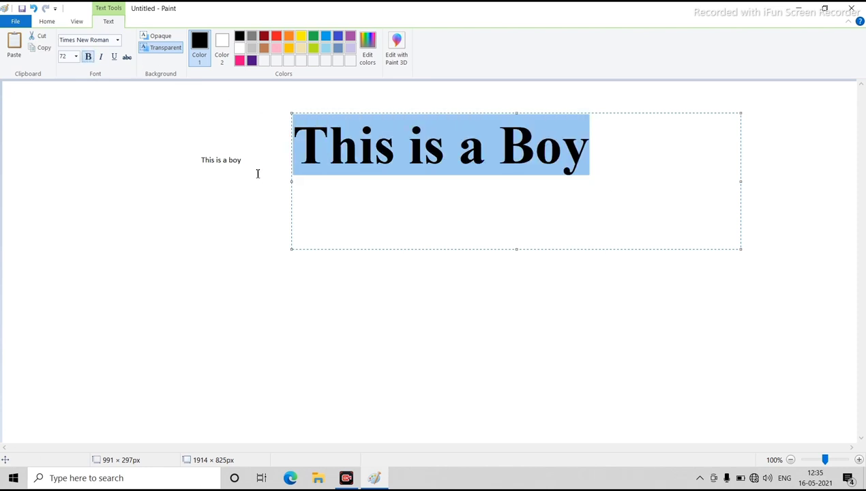
left_click(114, 57)
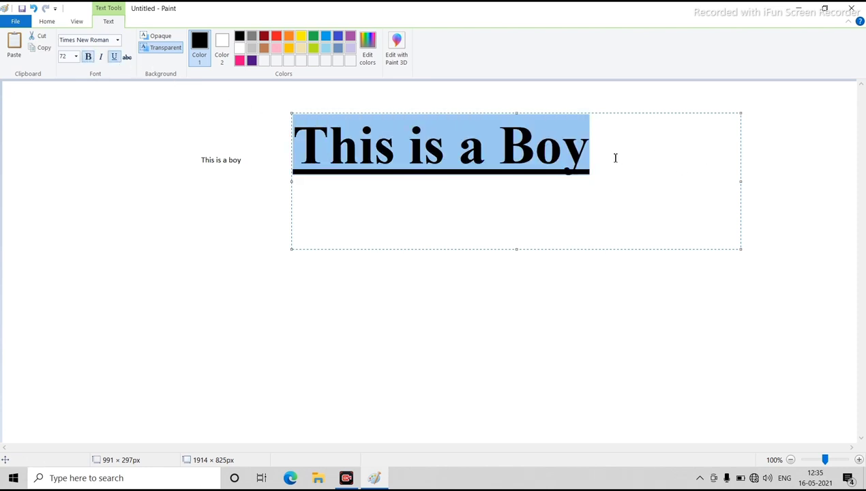
left_click(615, 157)
left_click_drag(615, 156, 298, 176)
left_click(114, 57)
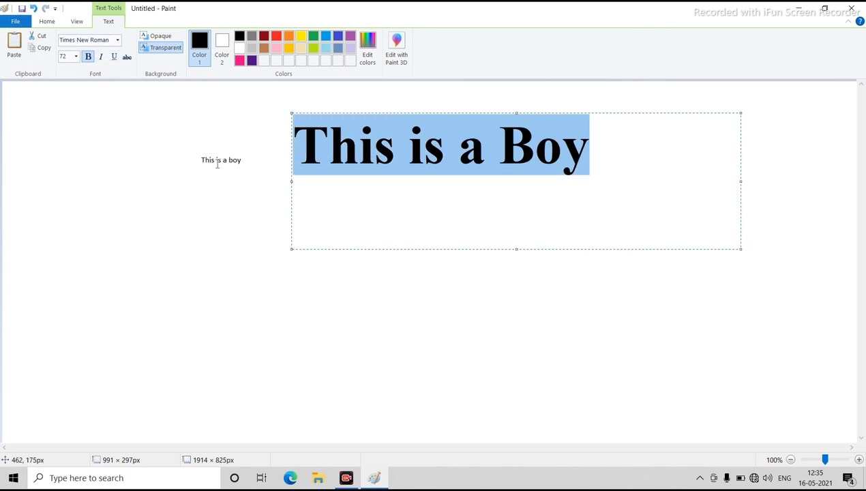
- Apply strikethrough to the large text "This is a Boy", and remove it again
left_click(127, 58)
left_click(650, 156)
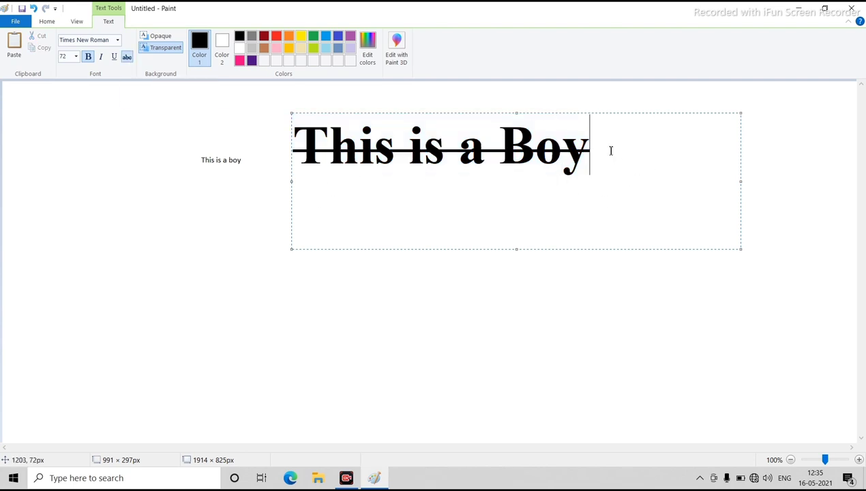
left_click_drag(599, 153, 292, 154)
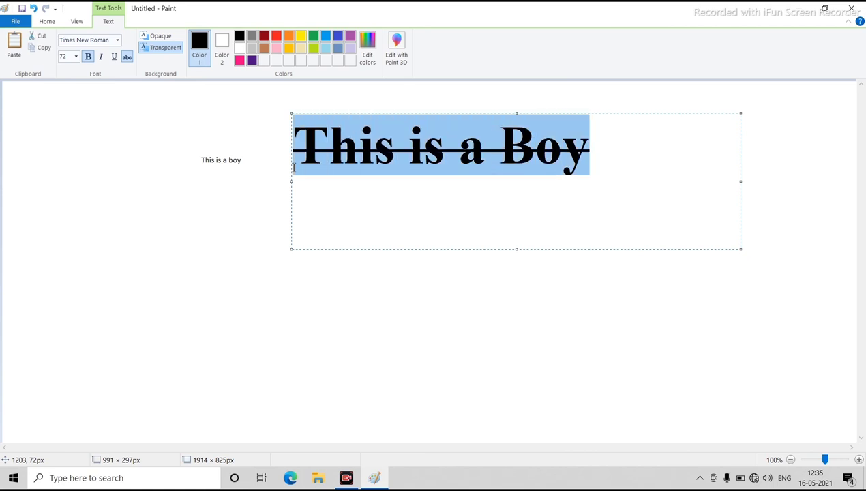
left_click(127, 58)
left_click(616, 168)
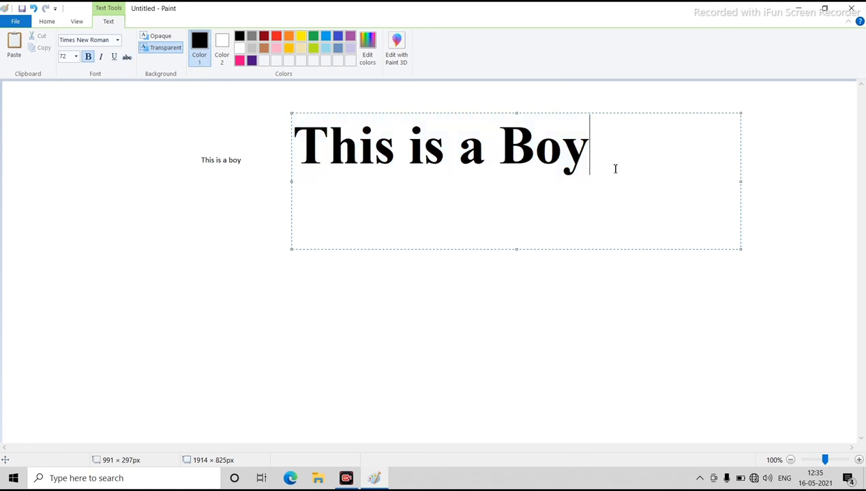
- Add a second line "cvxcvcxvcxv" below "This is a Boy" and remove its bold formatting
key("Return")
type("cvxcvcxvcxv")
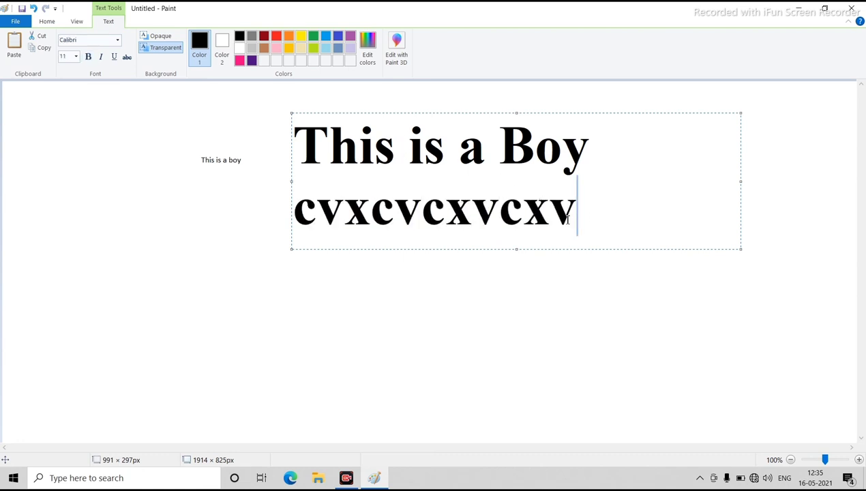
left_click_drag(567, 219, 282, 256)
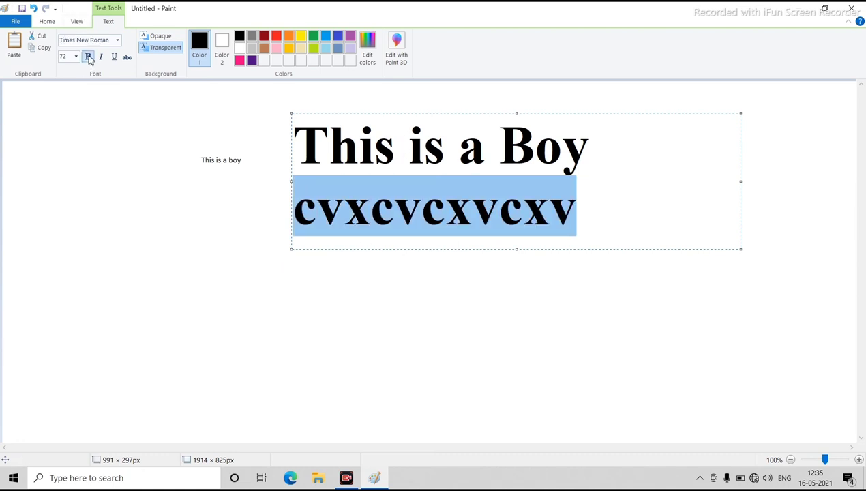
left_click(88, 58)
left_click(120, 42)
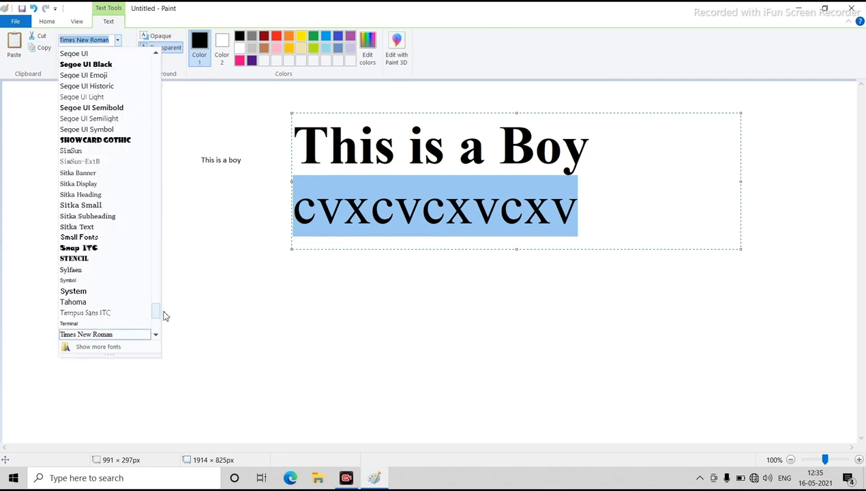
left_click_drag(156, 315, 132, 53)
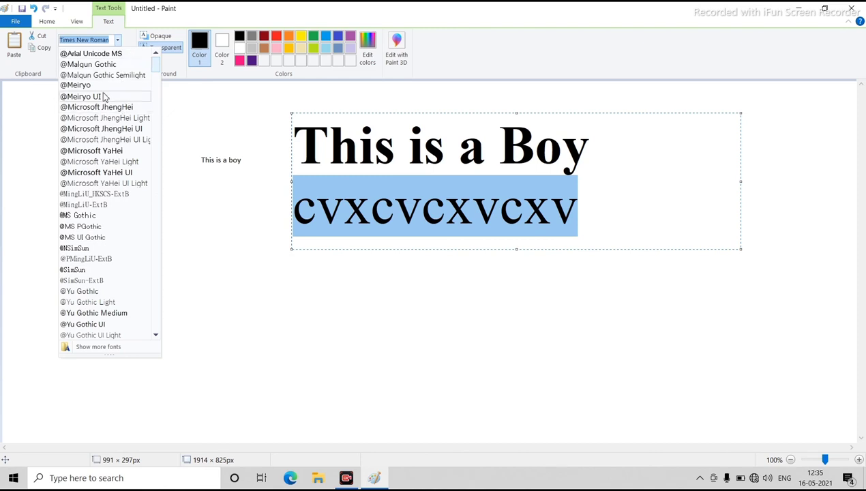
left_click(95, 53)
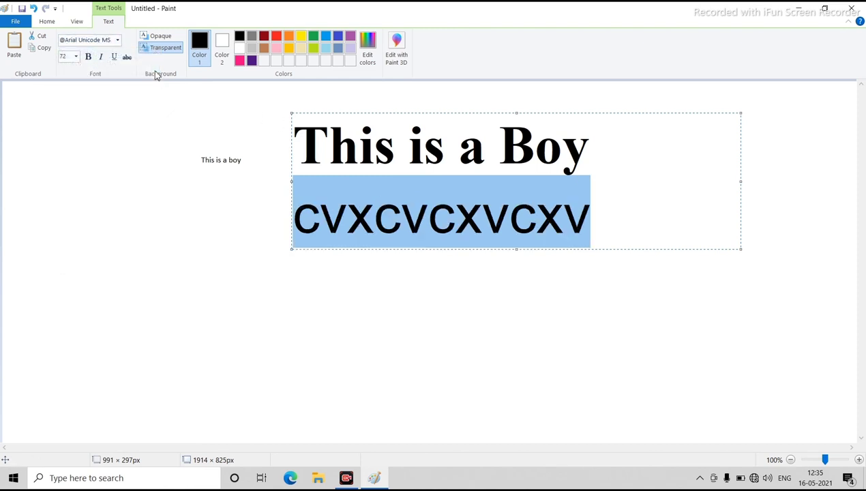
left_click(75, 56)
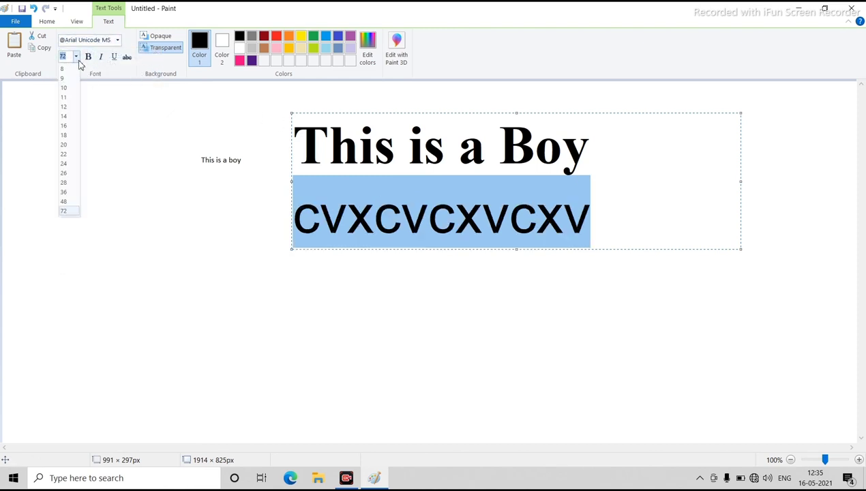
left_click(63, 156)
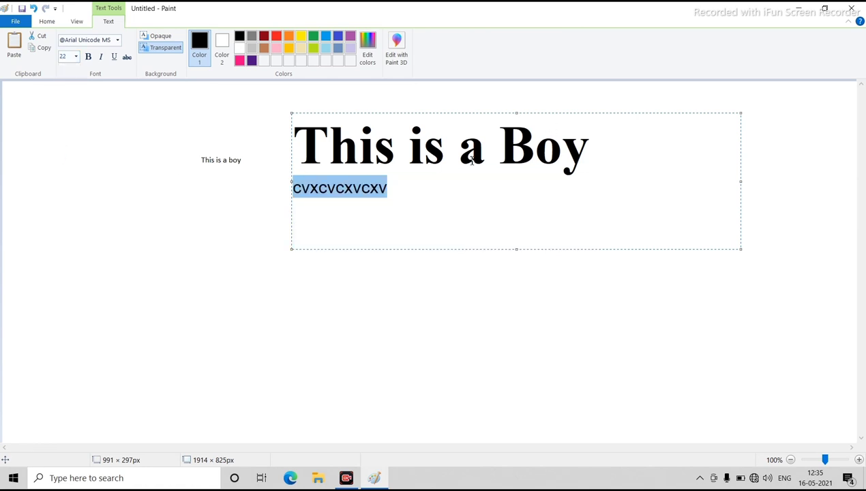
- Replace the second line's text with "dfjkjfkjds"
left_click(387, 200)
key("BackSpace")
key("BackSpace")
key("BackSpace")
key("BackSpace")
key("BackSpace")
key("BackSpace")
key("BackSpace")
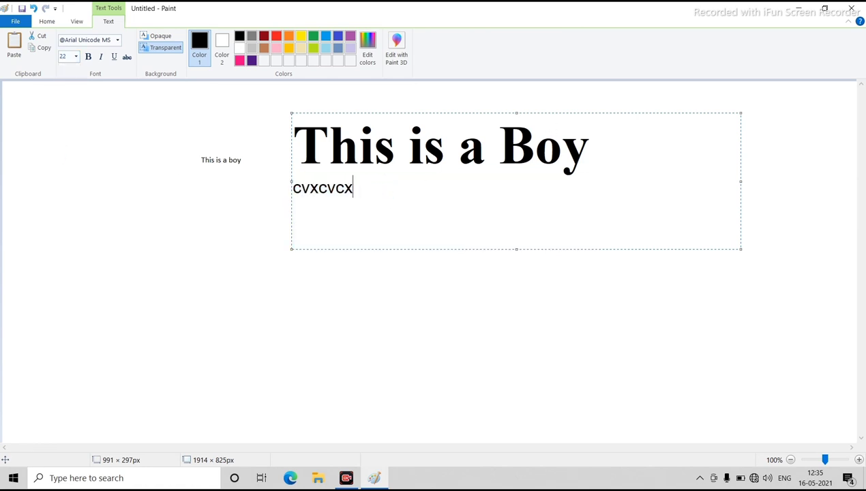
key("BackSpace")
key("BackSpace")
key("BackSpace")
key("BackSpace")
type("dfjkjfkjds")
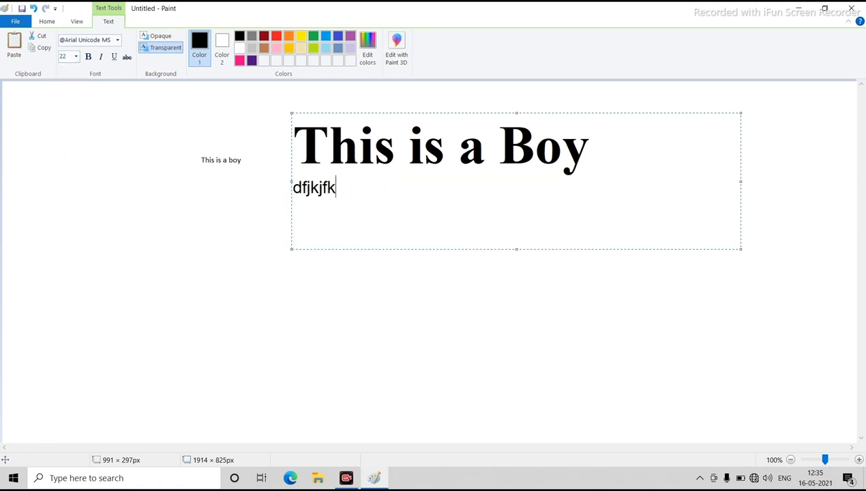
- Delete all the text on the second line below "This is a Boy"
key("BackSpace")
key("BackSpace")
key("BackSpace")
key("BackSpace")
key("BackSpace")
key("BackSpace")
key("BackSpace")
key("BackSpace")
key("BackSpace")
key("BackSpace")
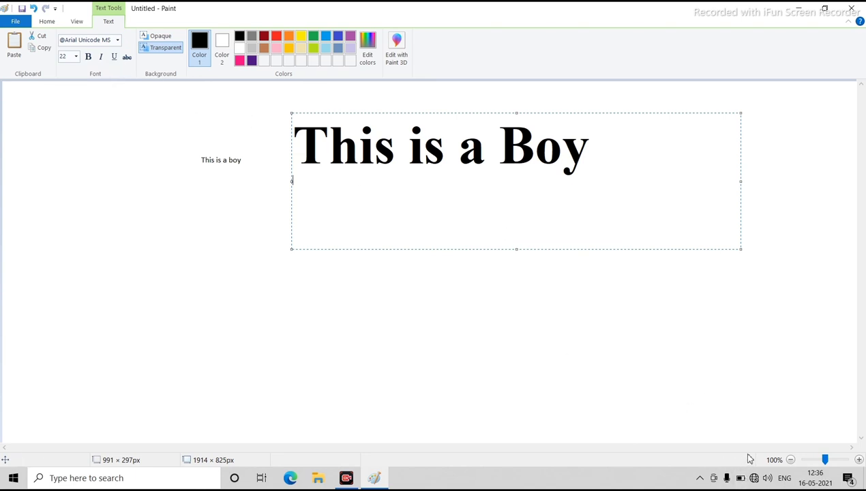
- Try indigo, red, dark purple, black, dark red and yellow as the color of the large text "This is a Boy"
left_click_drag(596, 168, 296, 165)
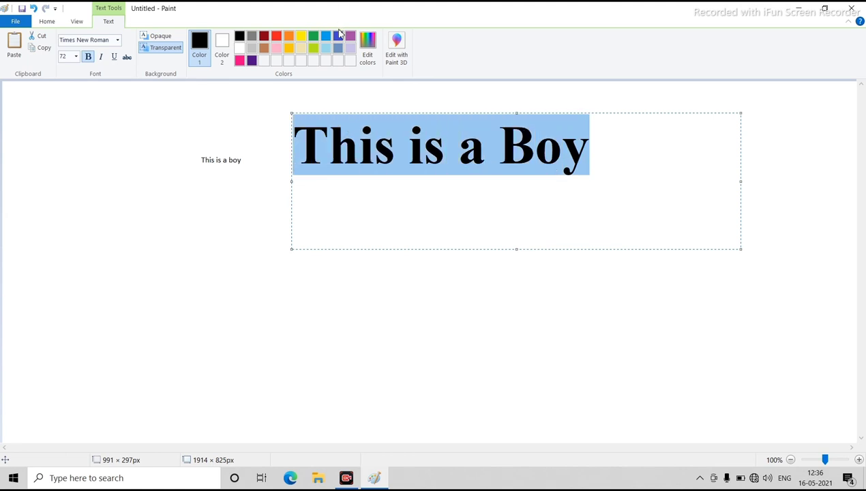
left_click(338, 35)
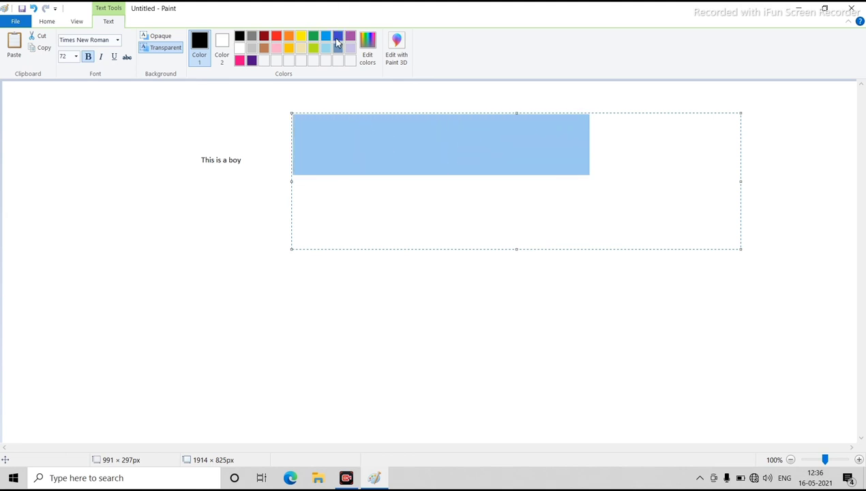
left_click(277, 38)
left_click(252, 60)
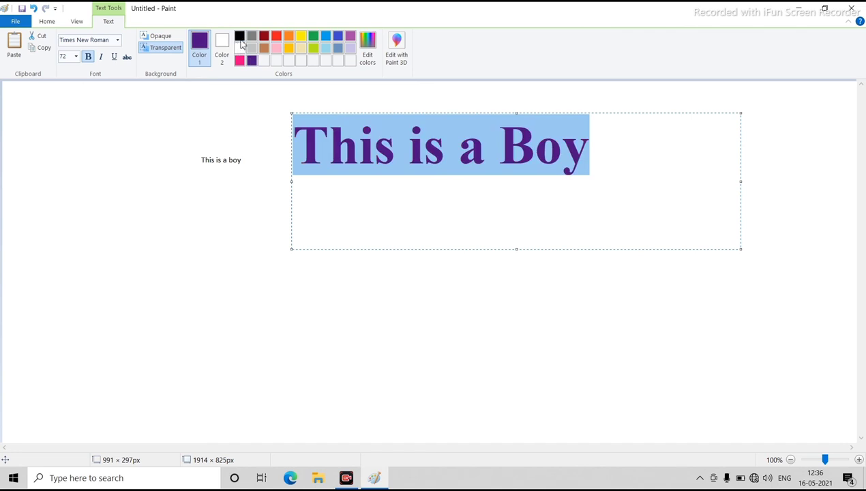
left_click(239, 37)
left_click(264, 37)
left_click(301, 37)
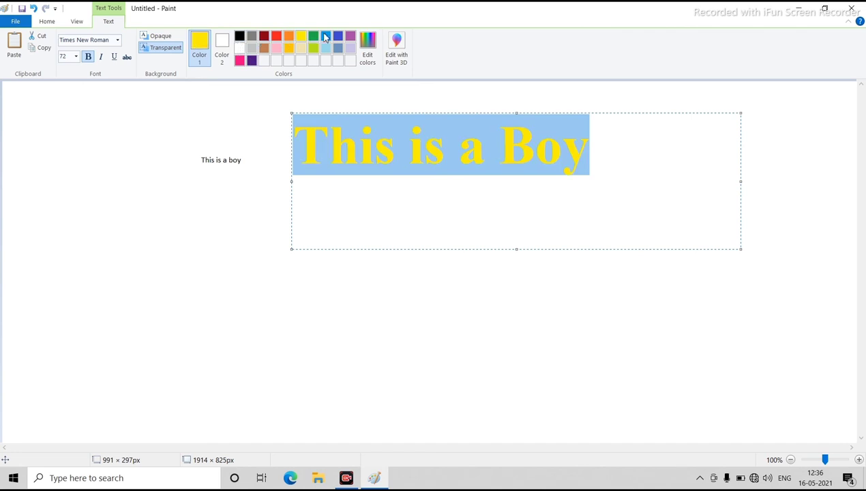
left_click(651, 185)
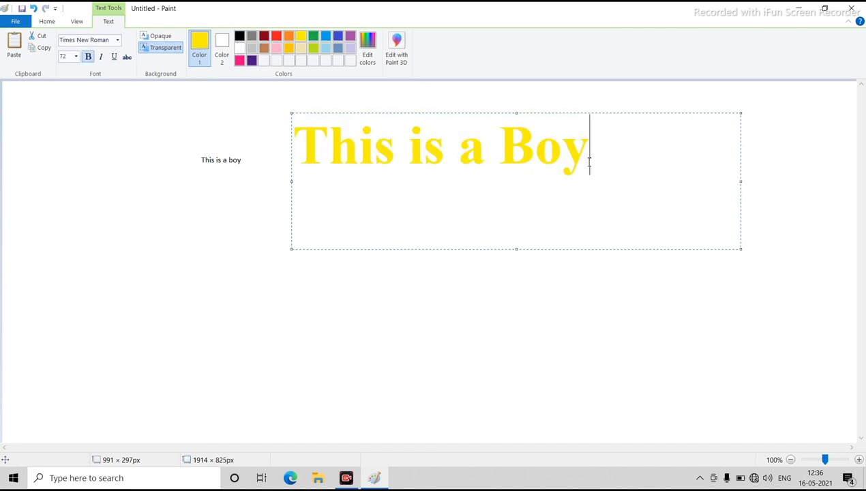
- Color the whole large text "This is a Boy" light purple
left_click_drag(591, 153, 275, 162)
left_click(350, 37)
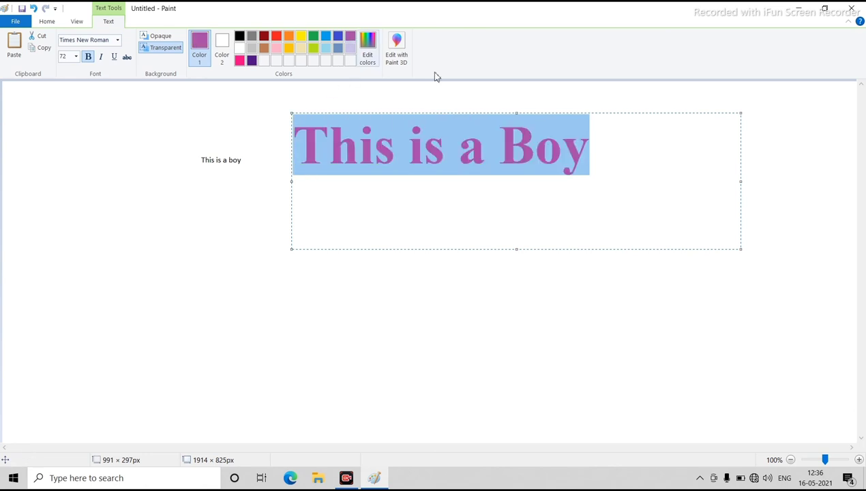
left_click(617, 151)
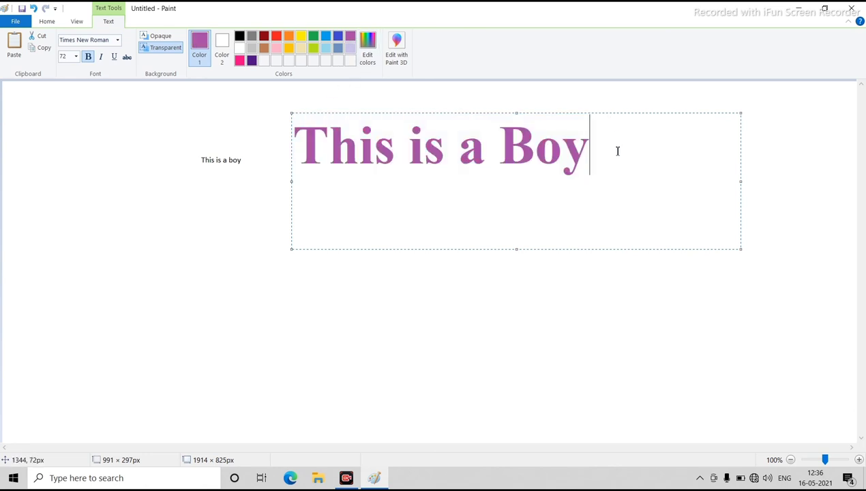
- Color the words of "This is a Boy" individually: "Boy" red, "a" yellow, "is" green and "This" indigo
left_click_drag(617, 150, 518, 167)
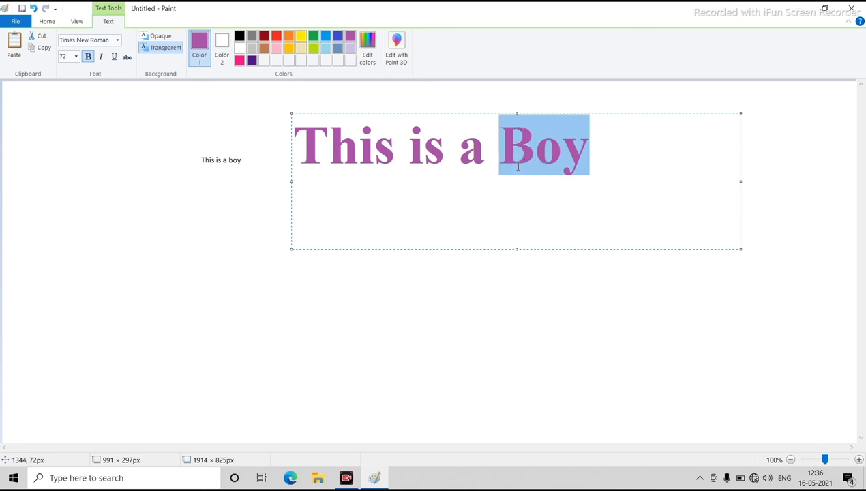
left_click(276, 36)
left_click_drag(486, 152, 456, 149)
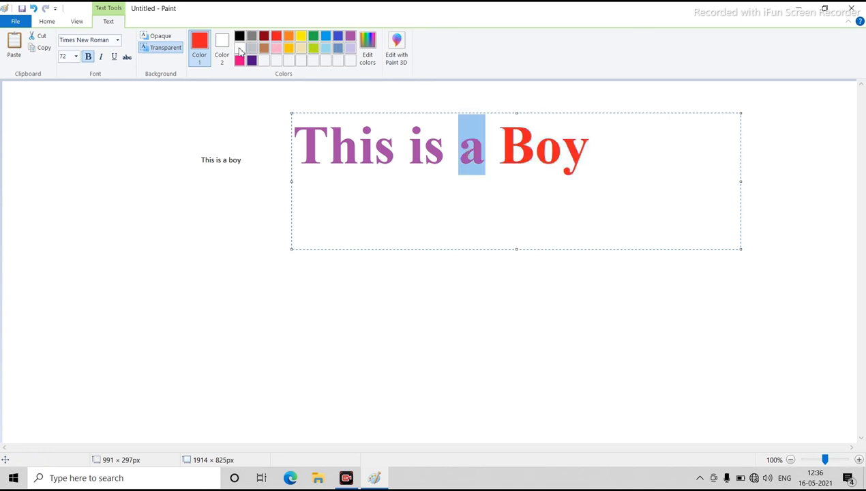
left_click(301, 37)
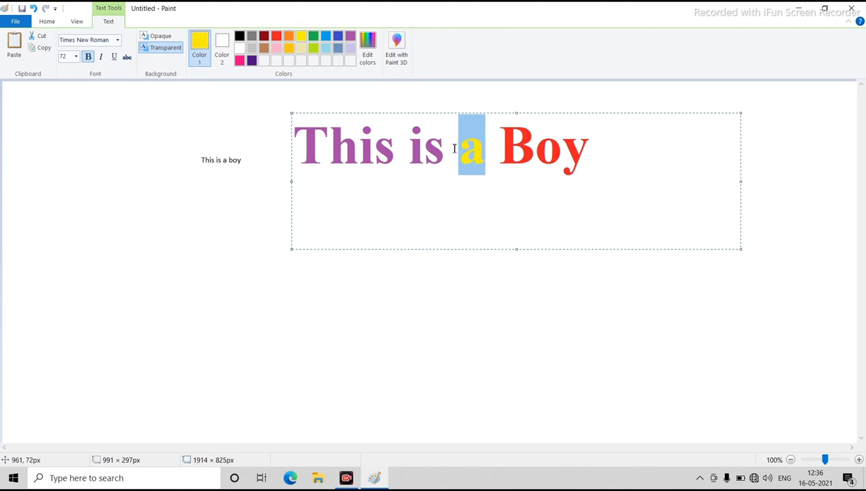
left_click_drag(449, 149, 293, 150)
left_click(313, 41)
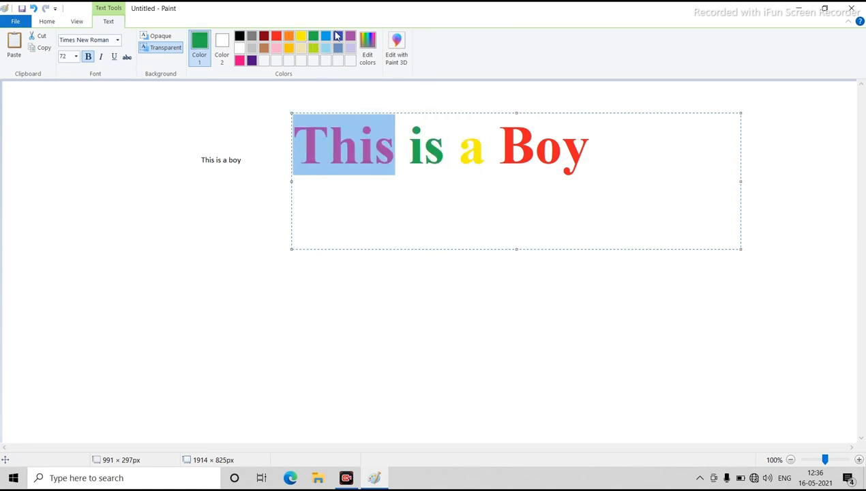
left_click(339, 39)
left_click(596, 146)
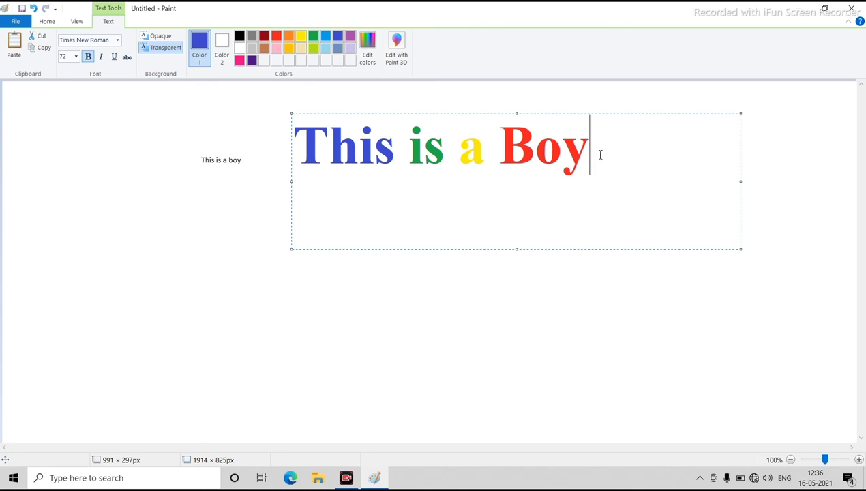
- Try red on the whole large text "This is a Boy" and undo that color change
left_click_drag(600, 155, 509, 171)
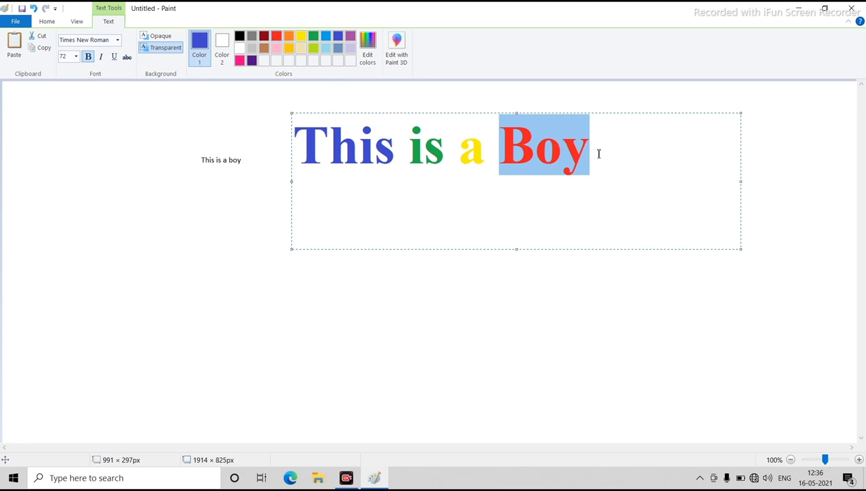
left_click_drag(599, 154, 339, 135)
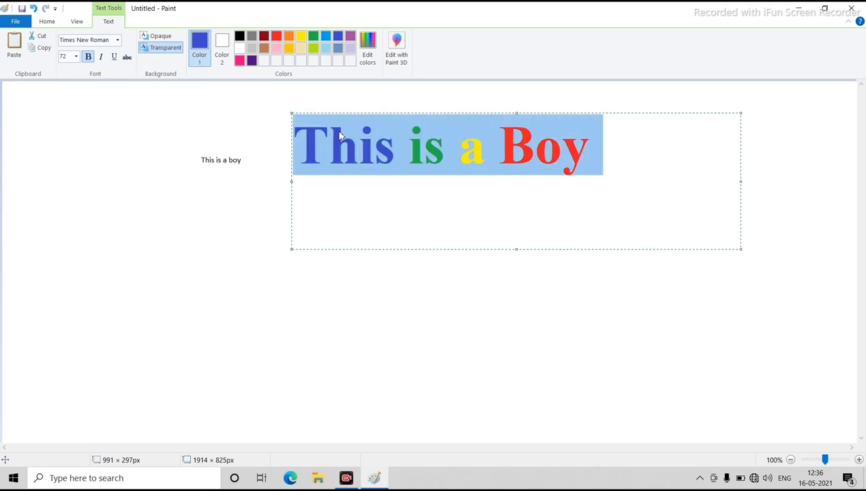
left_click(276, 36)
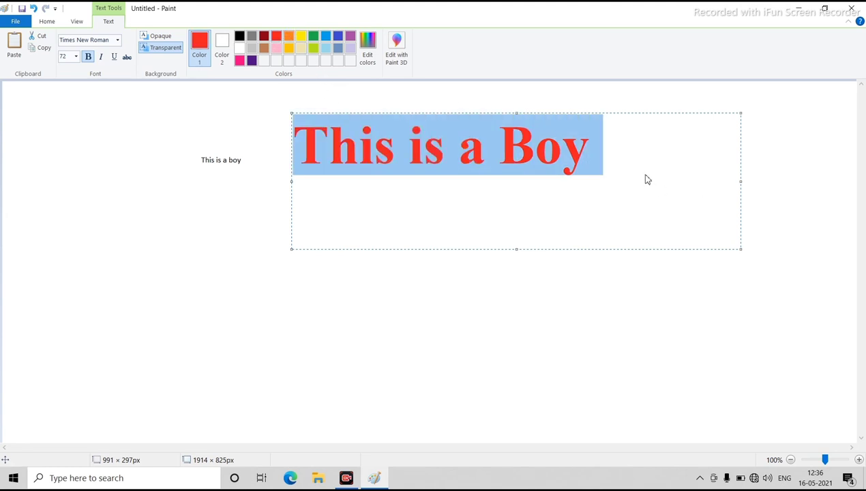
left_click(620, 159)
key("ctrl+z")
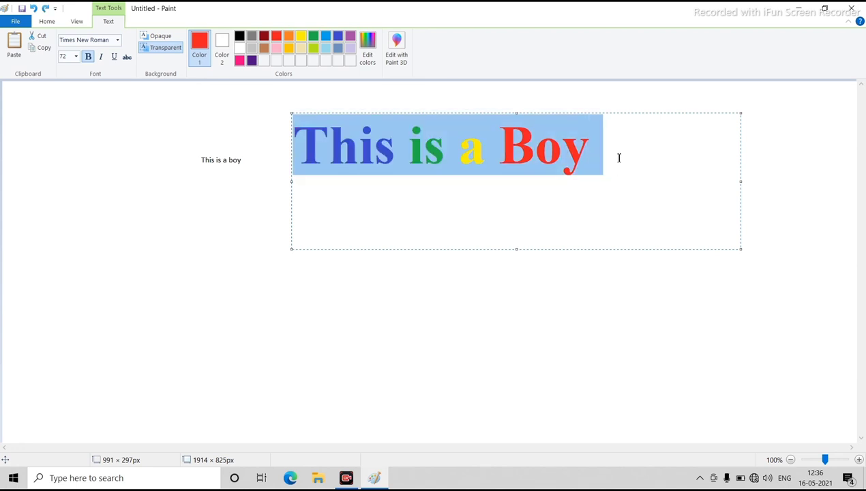
left_click(619, 157)
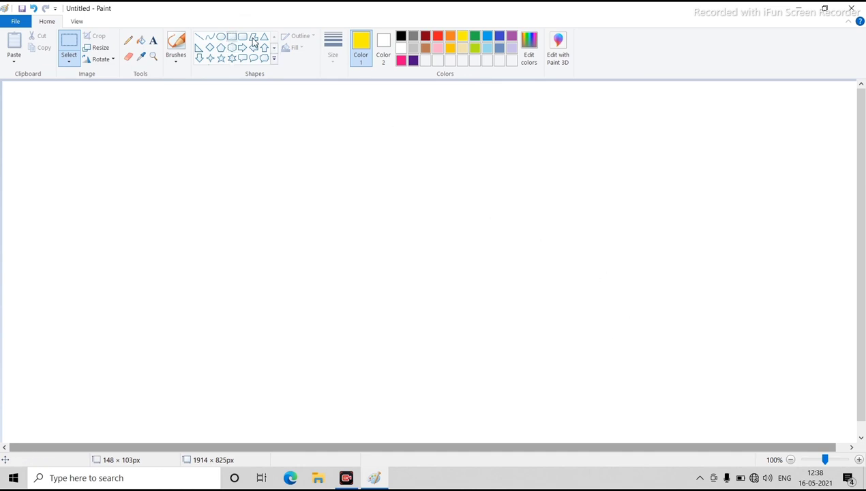
- Draw a black rounded rectangle about 748 × 374 px and place it left of the canvas center
left_click(401, 37)
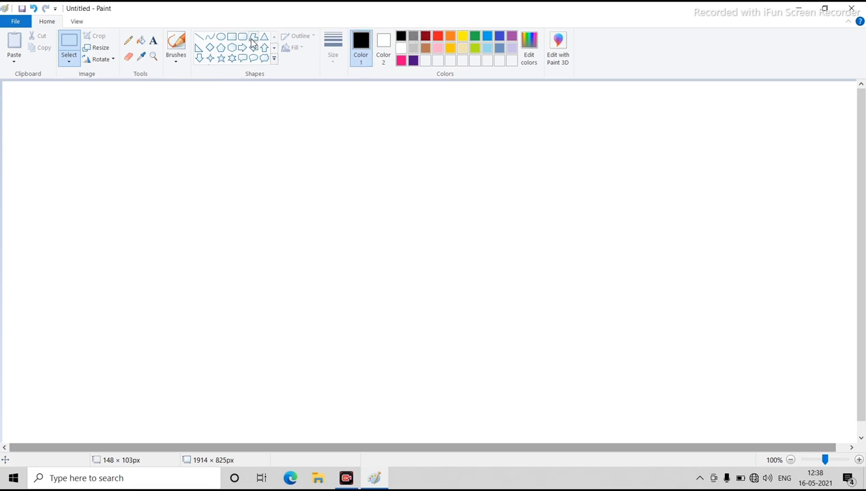
left_click(242, 37)
left_click_drag(233, 111, 571, 279)
left_click_drag(489, 227, 437, 266)
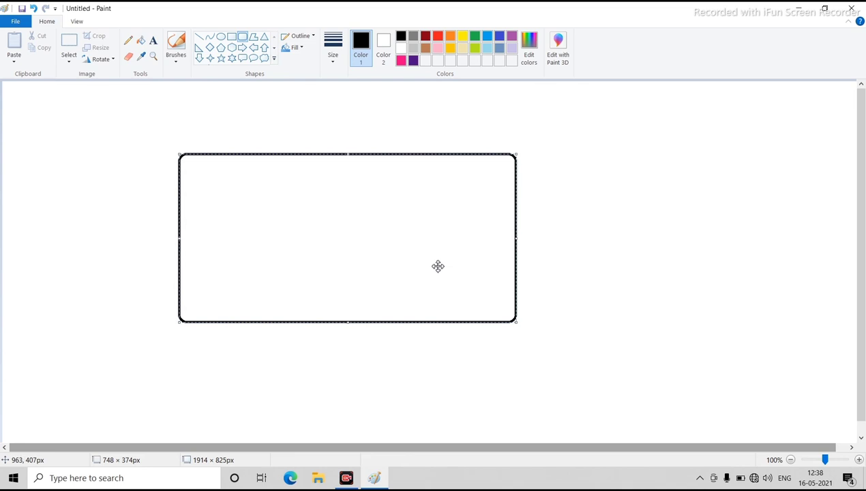
left_click(599, 256)
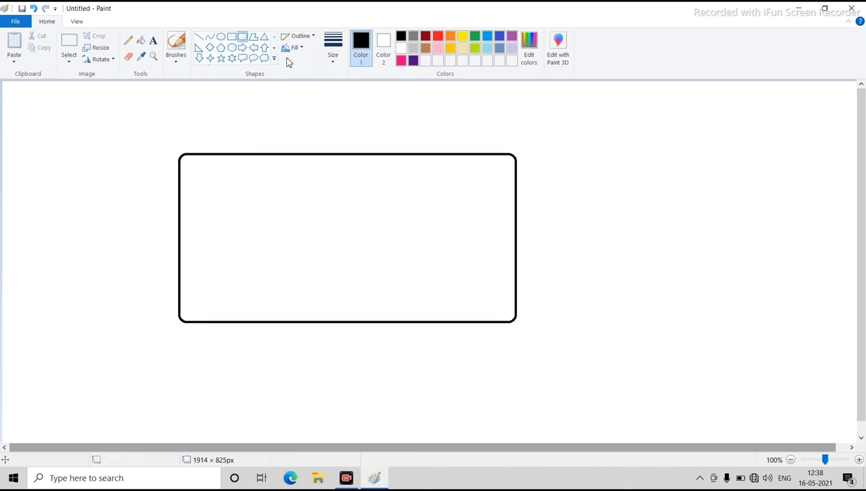
- Draw a black triangle inside the rounded rectangle and widen it on both sides to about 586 × 366 px
left_click(265, 37)
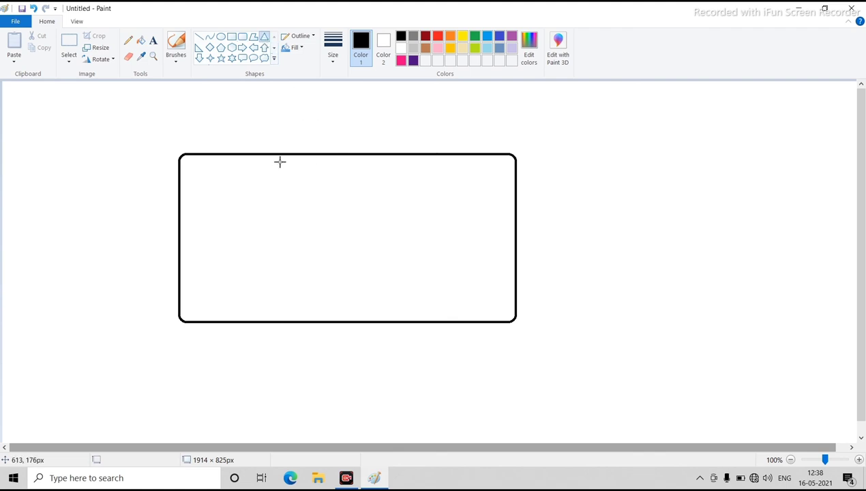
mouse_move(279, 155)
left_mouse_down()
mouse_move(415, 294)
mouse_move(454, 319)
left_mouse_up()
left_click_drag(421, 292, 398, 276)
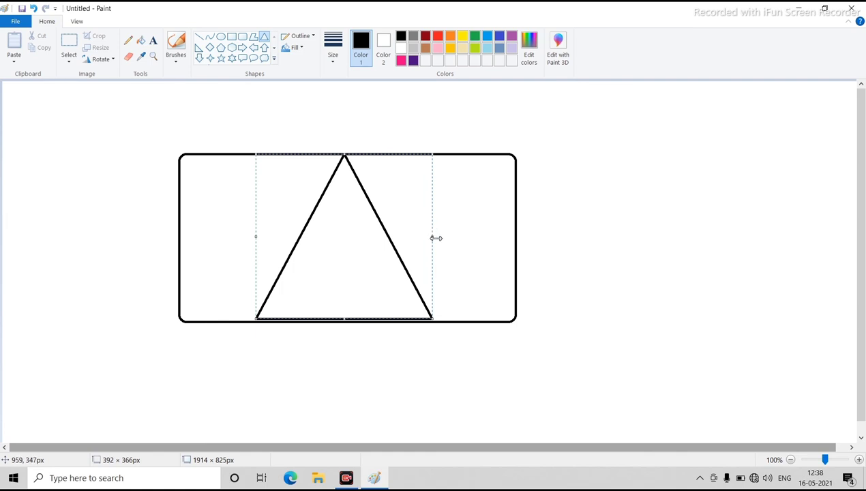
left_click_drag(435, 239, 484, 237)
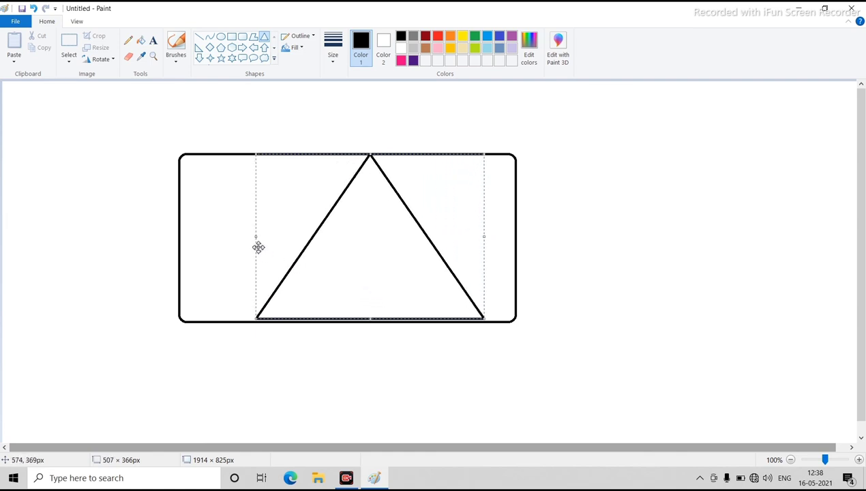
left_click_drag(257, 236, 220, 237)
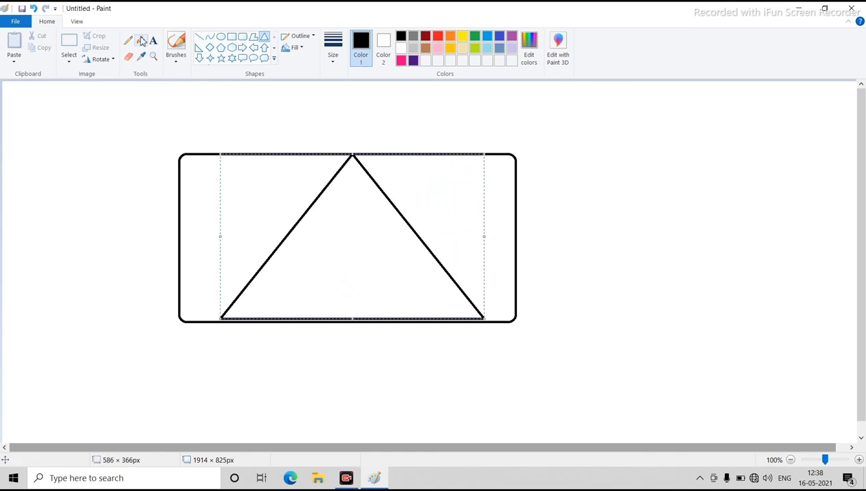
- Fill the rectangle's area around the triangle with indigo and the triangle with red
left_click(141, 41)
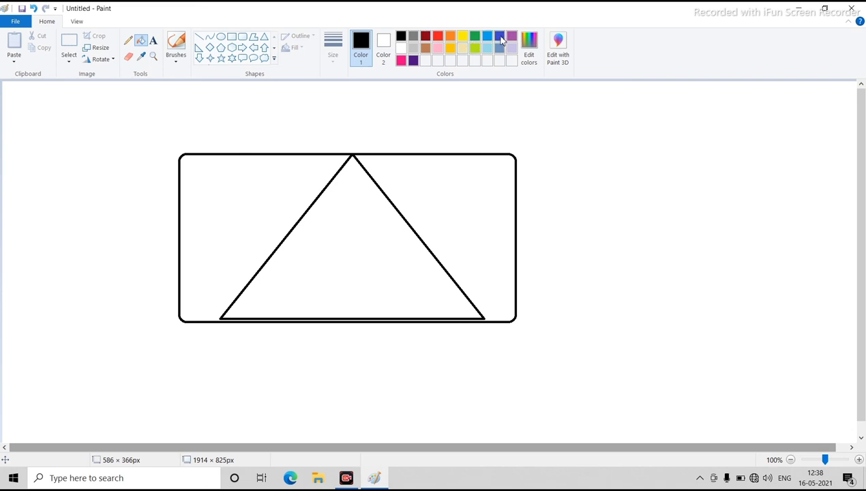
left_click(500, 37)
left_click(458, 205)
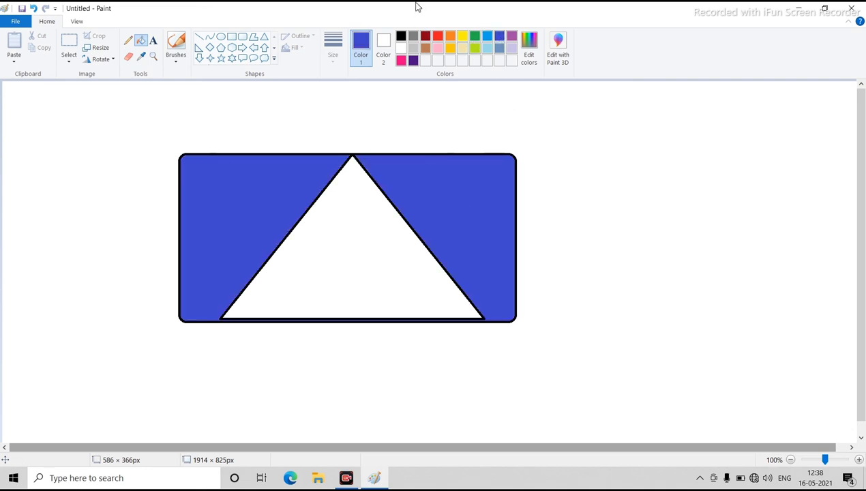
left_click(438, 36)
left_click(389, 247)
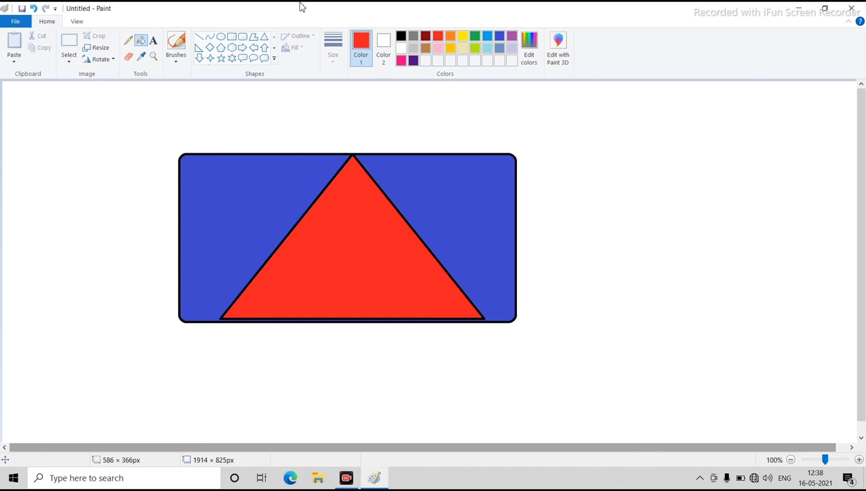
- Draw a red cloud callout about 355 × 328 px and place it to the right of the rounded rectangle
left_click(69, 43)
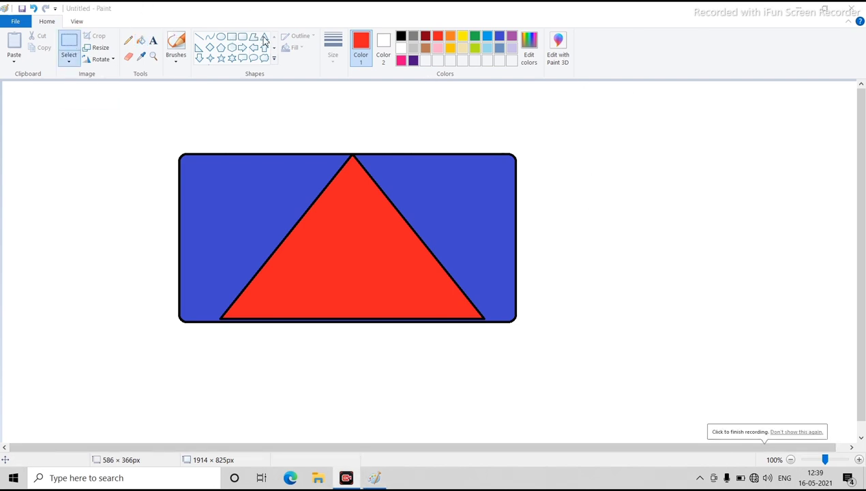
left_click_drag(69, 130, 171, 245)
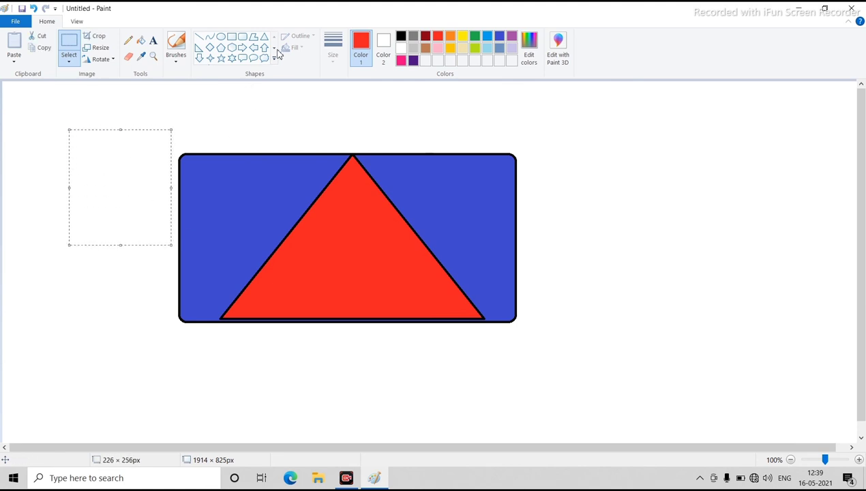
left_click(265, 60)
left_click_drag(527, 129, 688, 277)
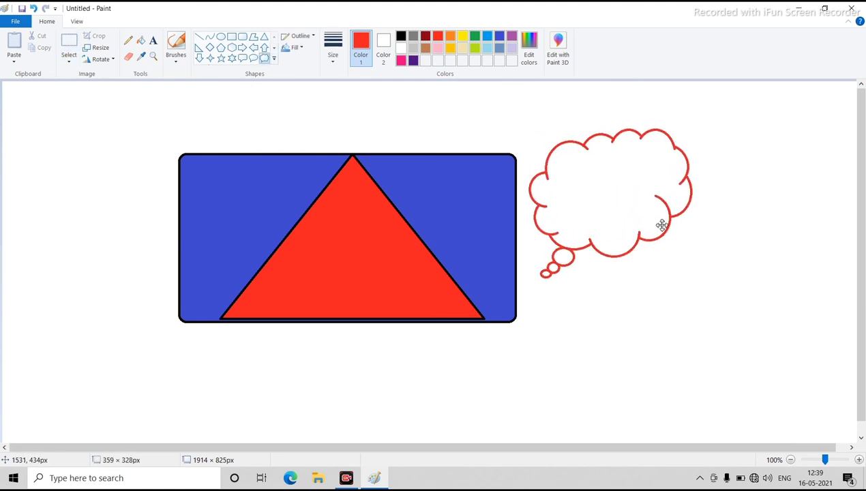
mouse_move(632, 188)
left_mouse_down()
mouse_move(673, 205)
mouse_move(672, 195)
mouse_move(673, 235)
mouse_move(396, 238)
mouse_move(686, 211)
left_mouse_up()
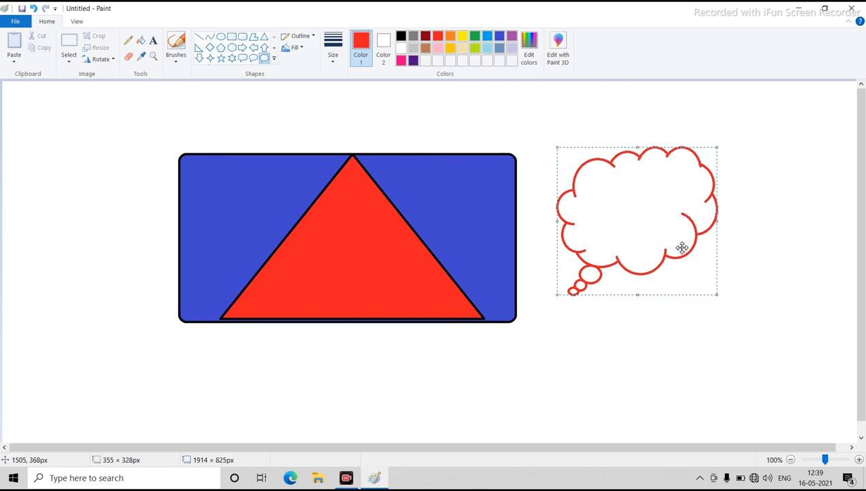
left_click_drag(606, 223, 632, 234)
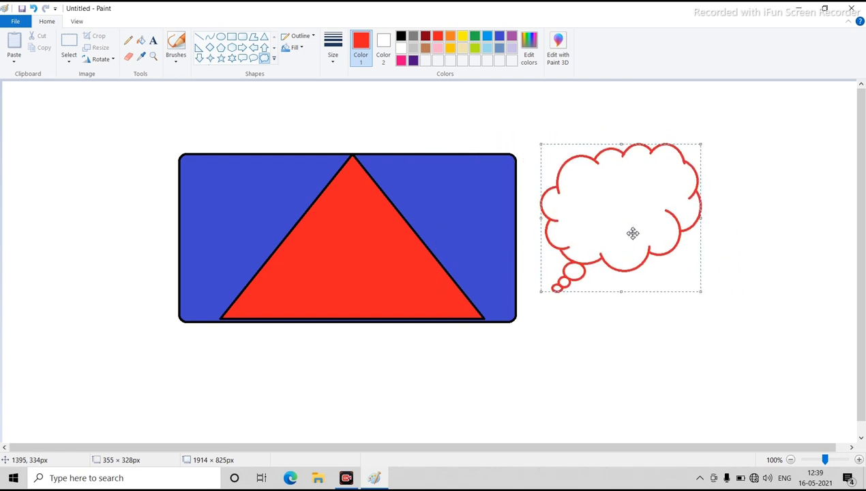
left_click(566, 401)
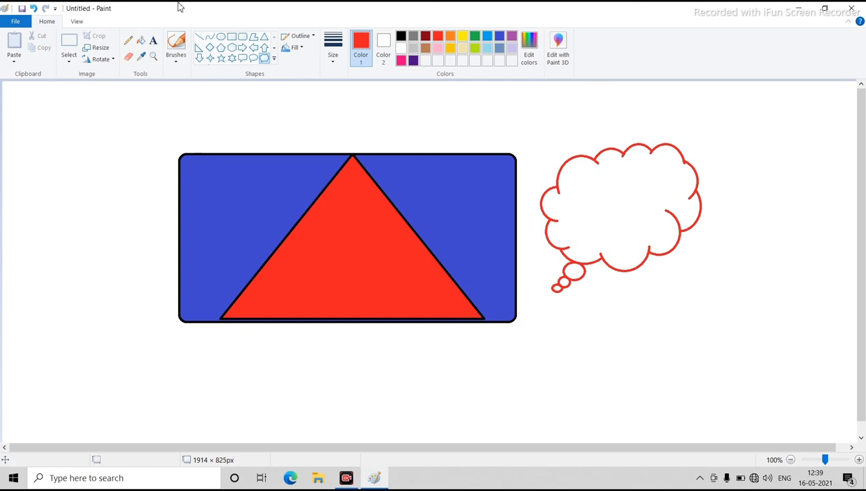
- Draw a red six-point star about 265 × 265 px and place it to the left of the rounded rectangle
left_click(232, 58)
left_click_drag(47, 159, 164, 278)
mouse_move(112, 217)
left_mouse_down()
mouse_move(108, 279)
mouse_move(96, 271)
mouse_move(581, 338)
mouse_move(676, 335)
mouse_move(276, 220)
mouse_move(95, 185)
mouse_move(102, 192)
left_mouse_up()
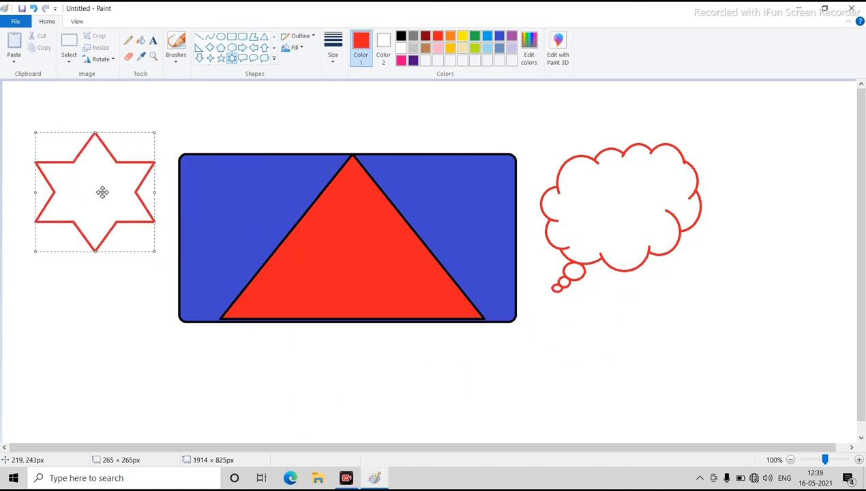